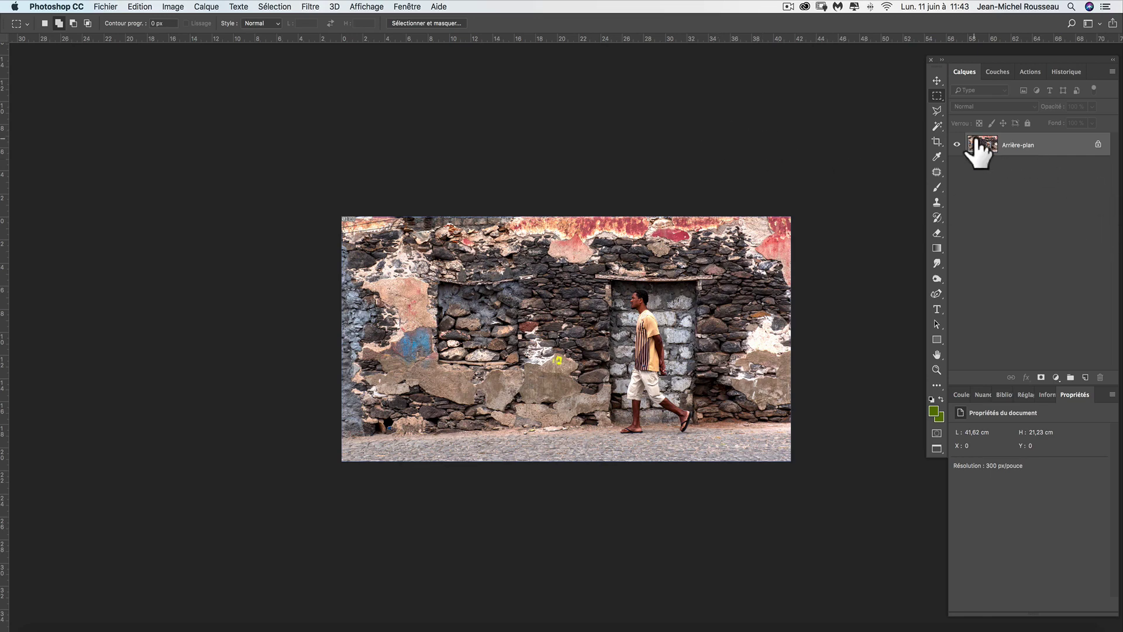
Step: Duplicate the Arrière-plan layer, then start a full-height crop, test-dragging its top edge up and back
drag(979, 141, 1086, 378)
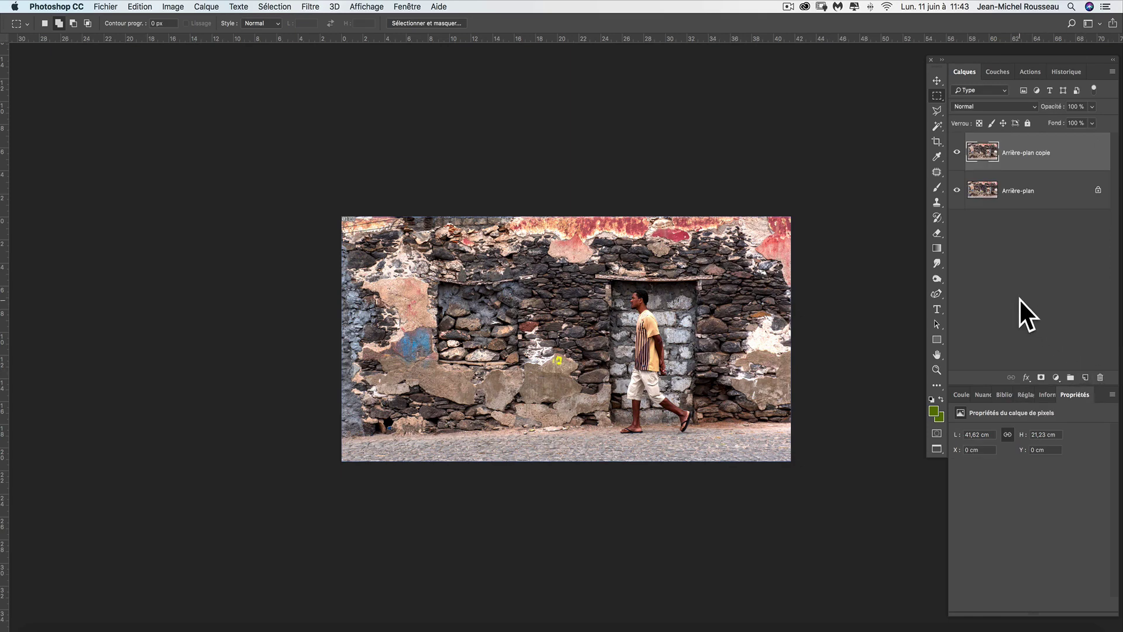
click(938, 142)
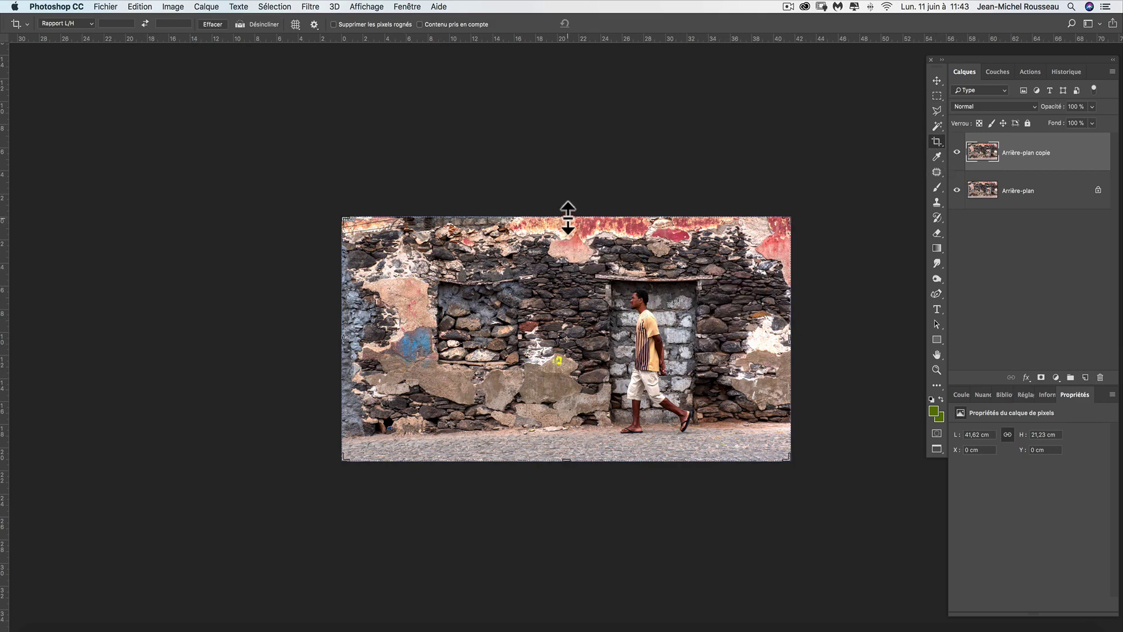
drag(568, 218, 569, 197)
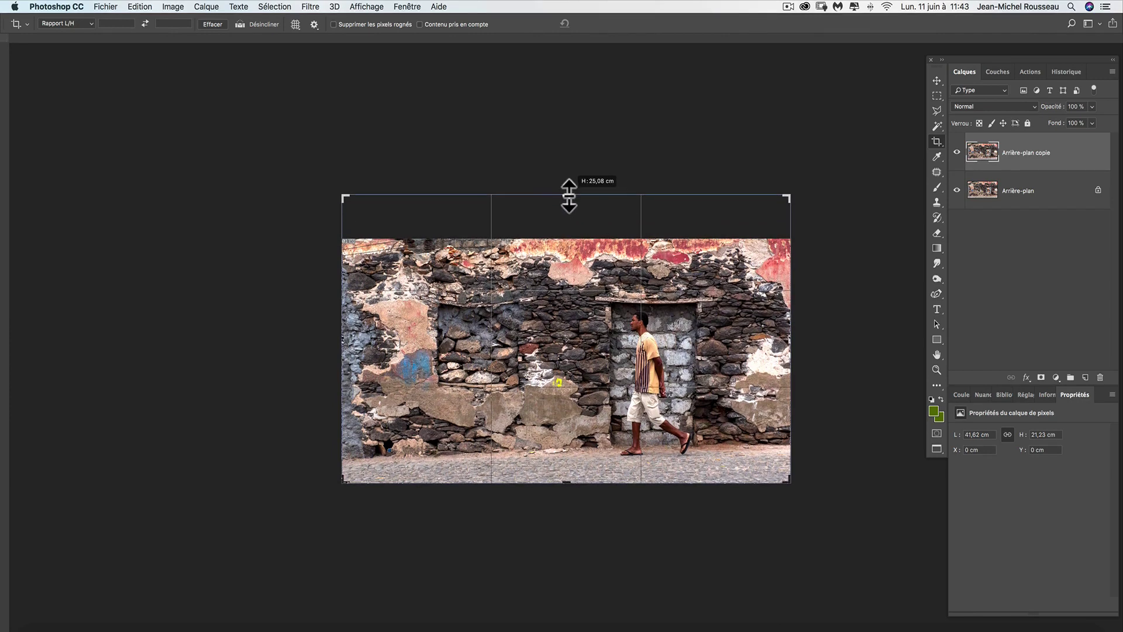
drag(569, 196, 569, 210)
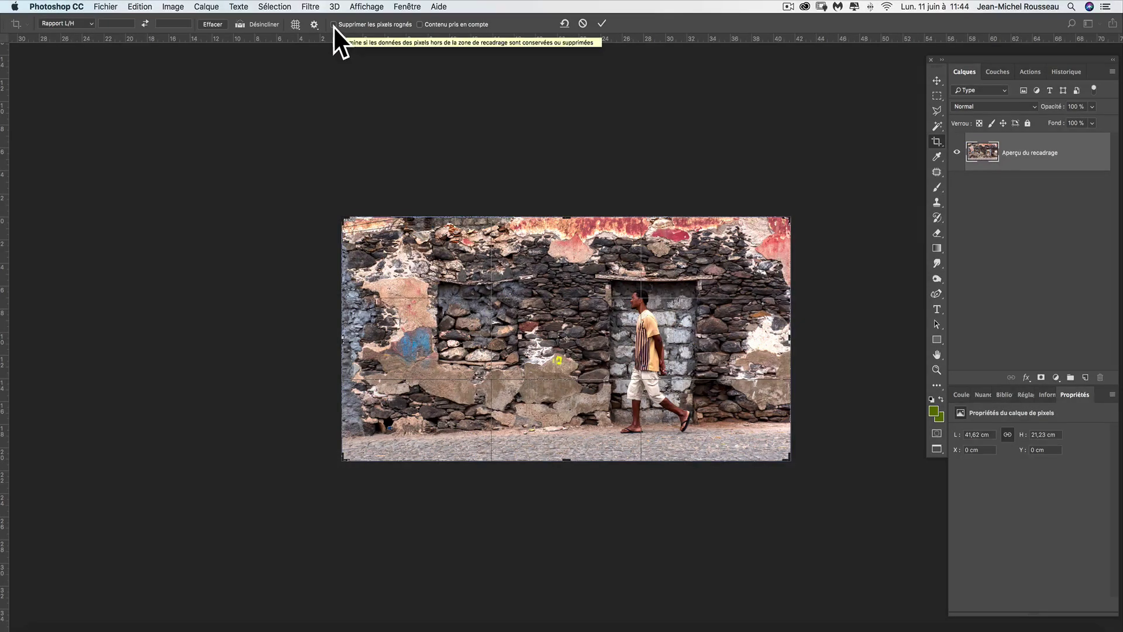
Step: Turn on Supprimer les pixels rognés, try extending the canvas upward, then cancel the crop
click(334, 25)
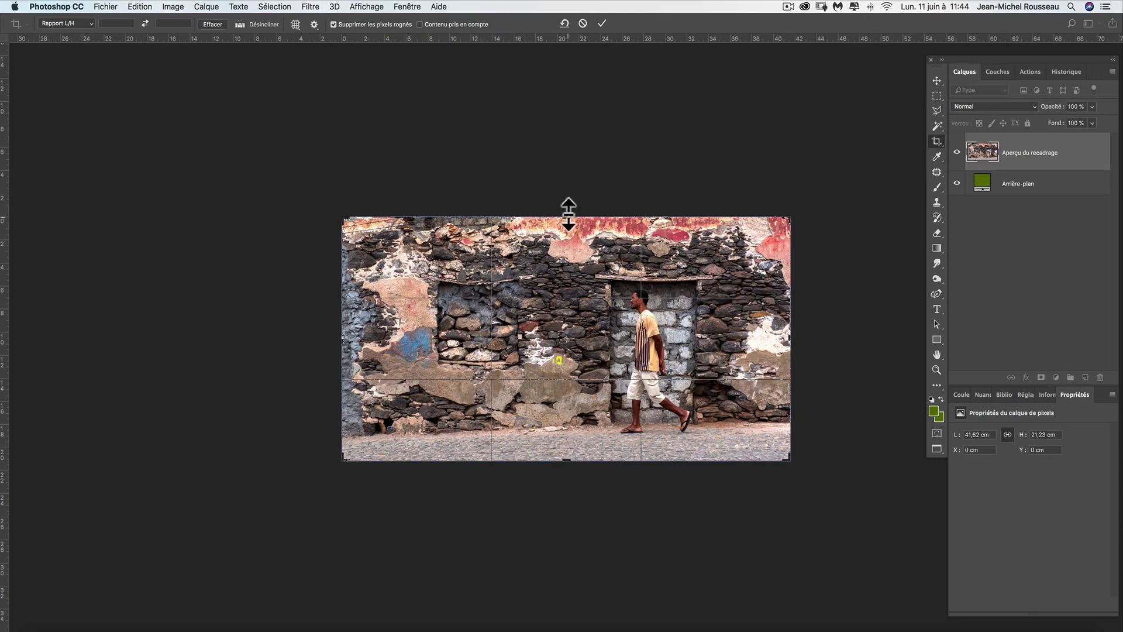
drag(569, 216, 568, 195)
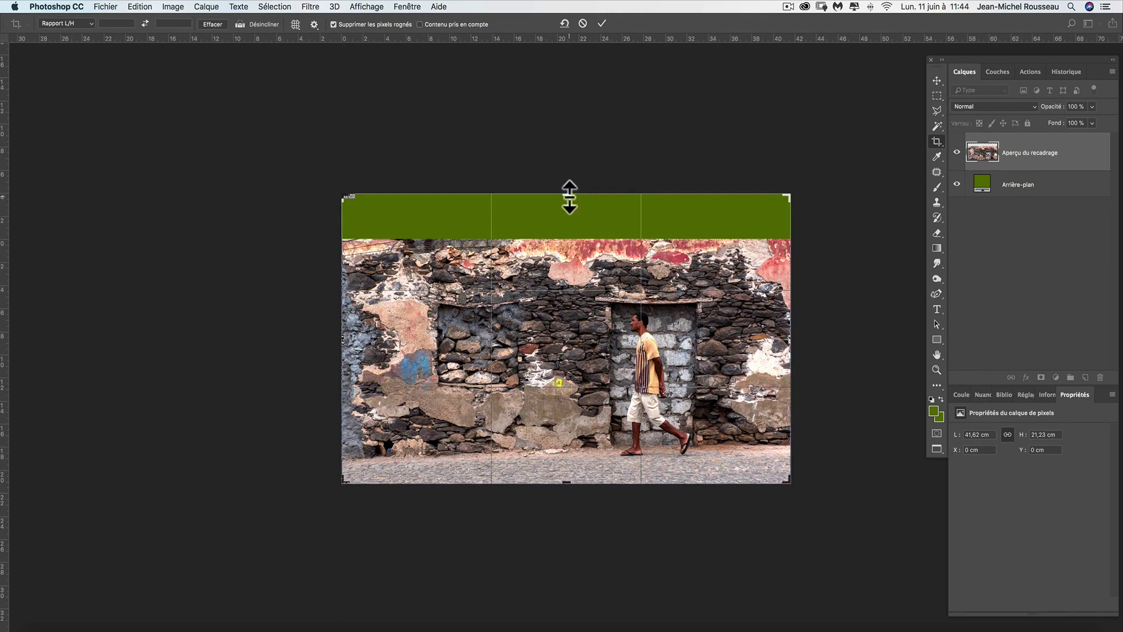
drag(567, 195, 569, 216)
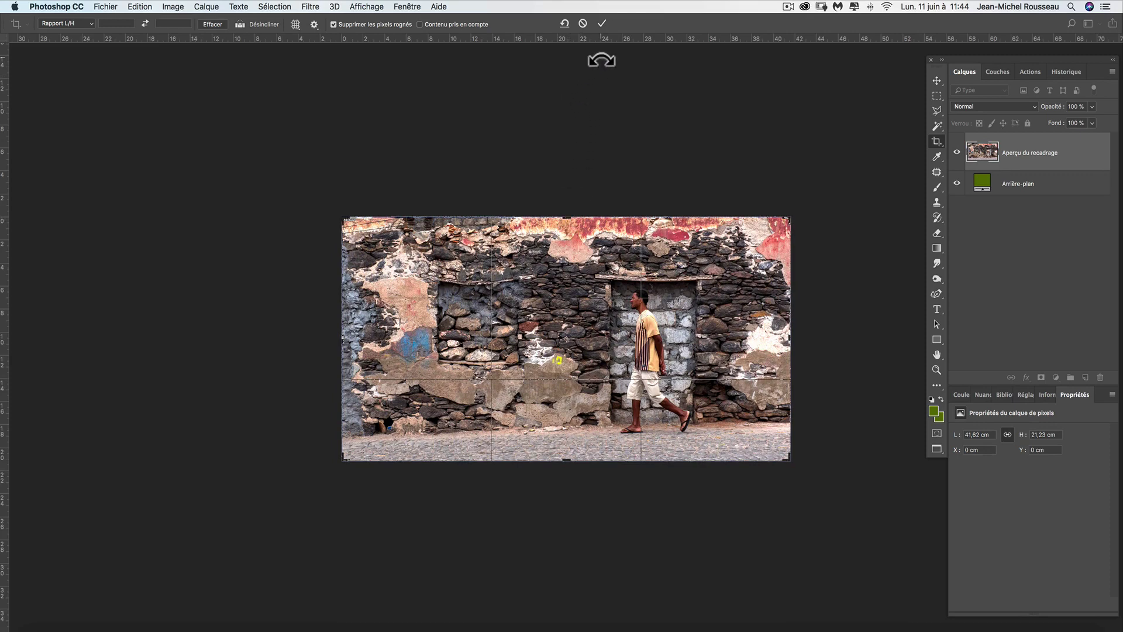
click(582, 22)
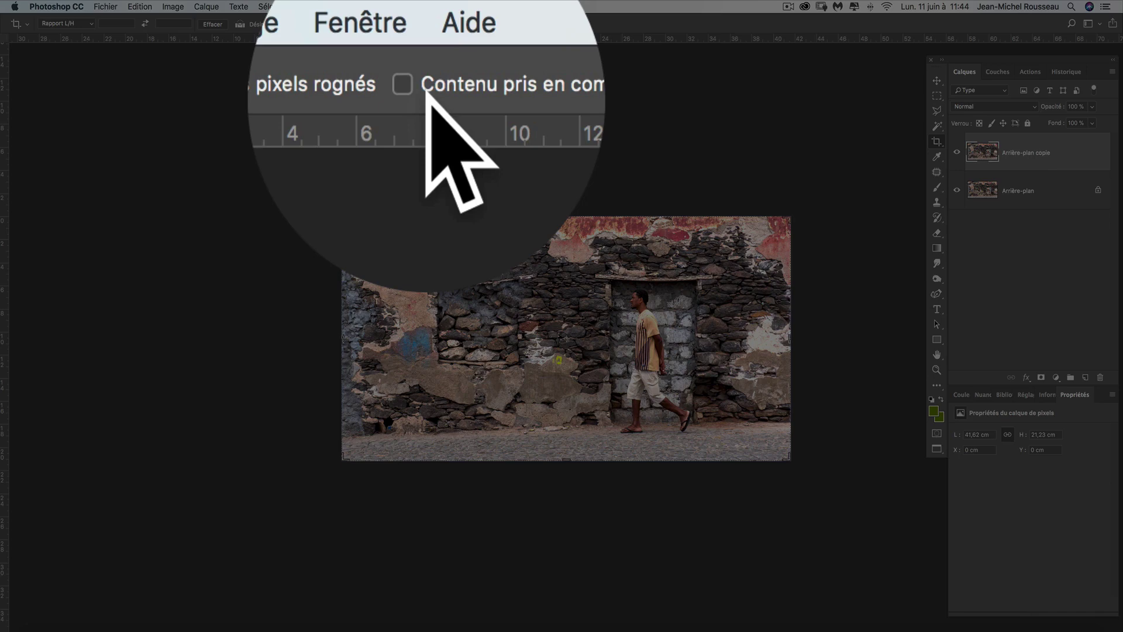
Step: Extend the canvas upward with Contenu pris en compte enabled and commit the crop
click(419, 88)
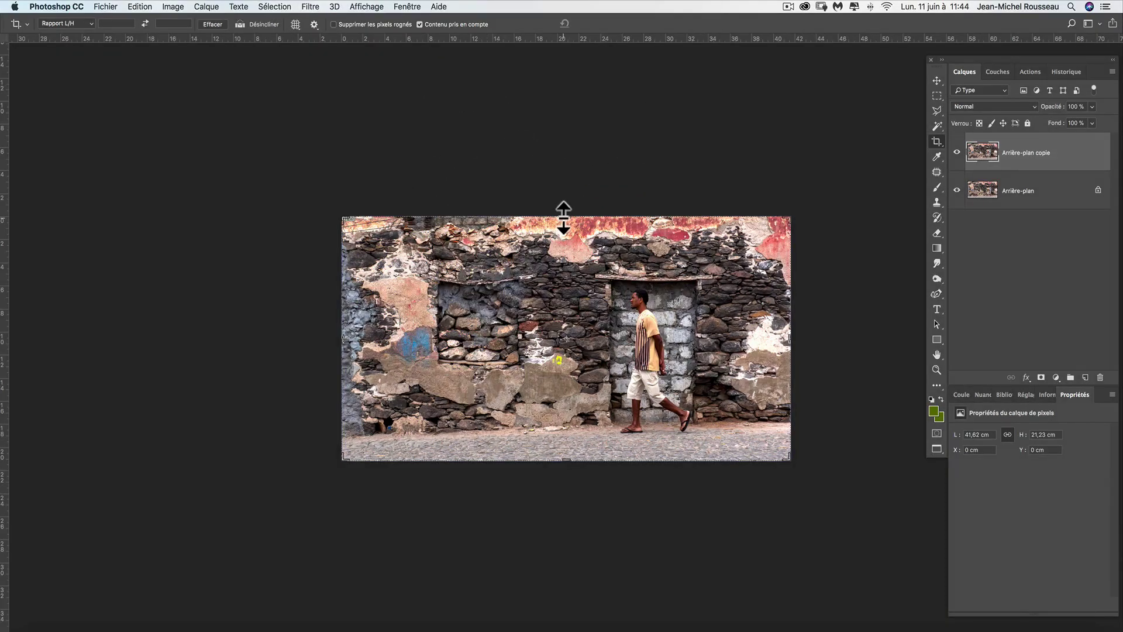
drag(565, 217, 564, 192)
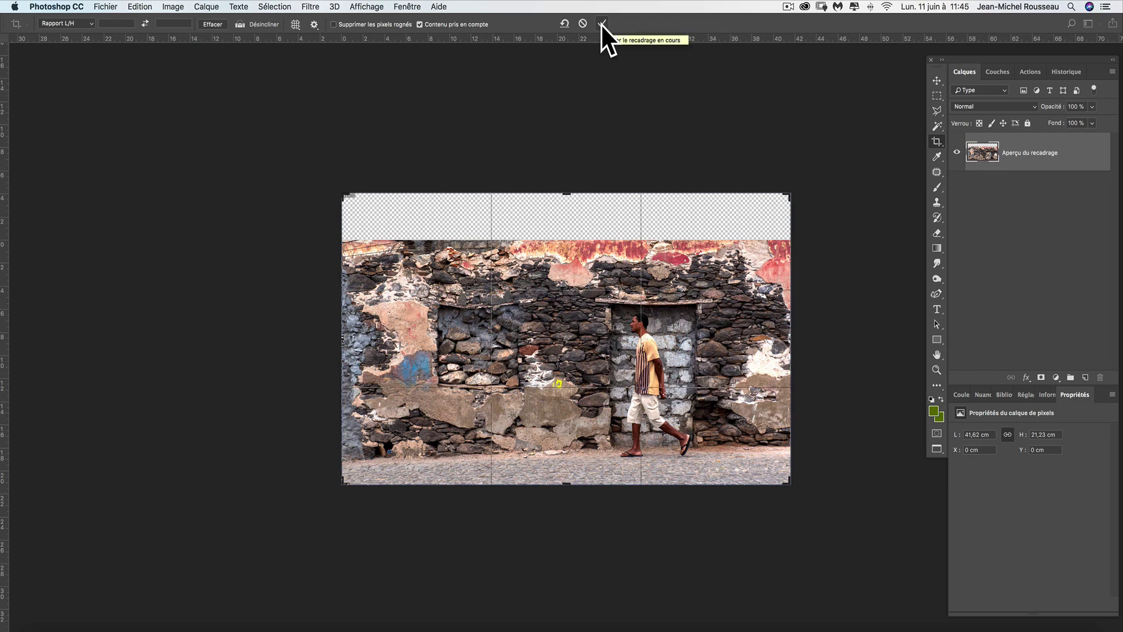
click(601, 23)
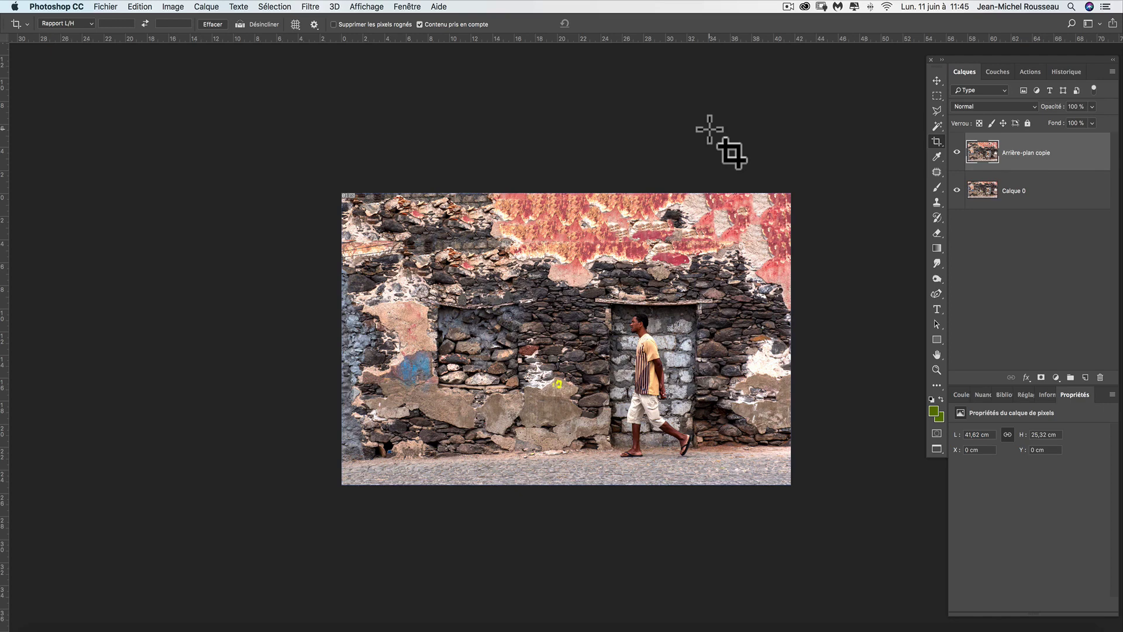
Step: Undo the upward extension, then widen the canvas leftward with content-aware off, leaving a transparent strip
key(alt+super+z)
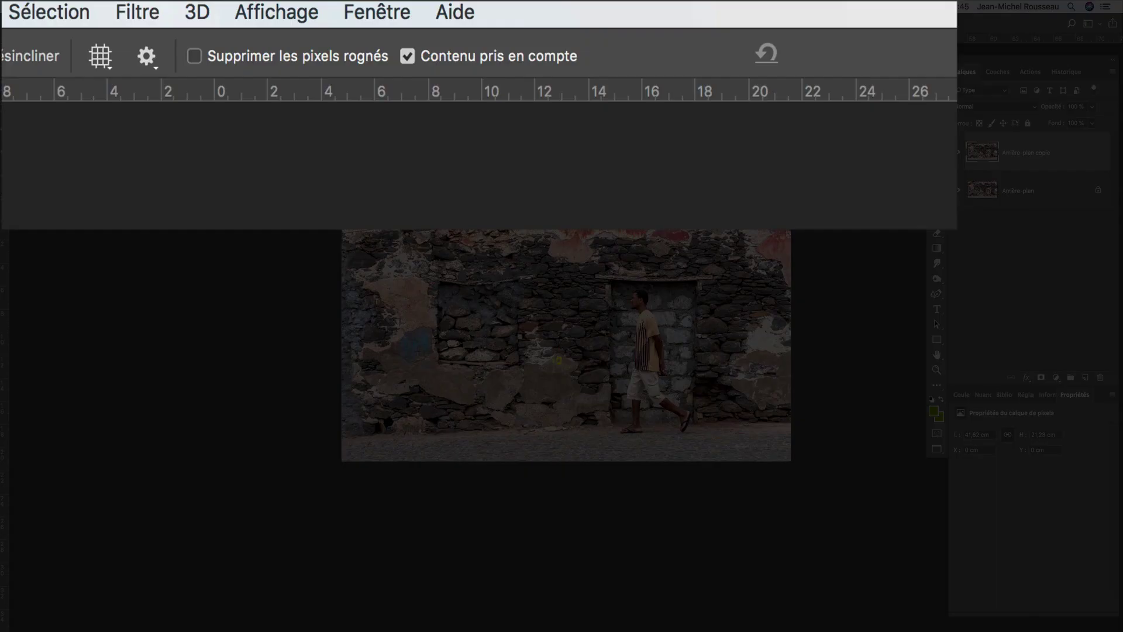
click(408, 56)
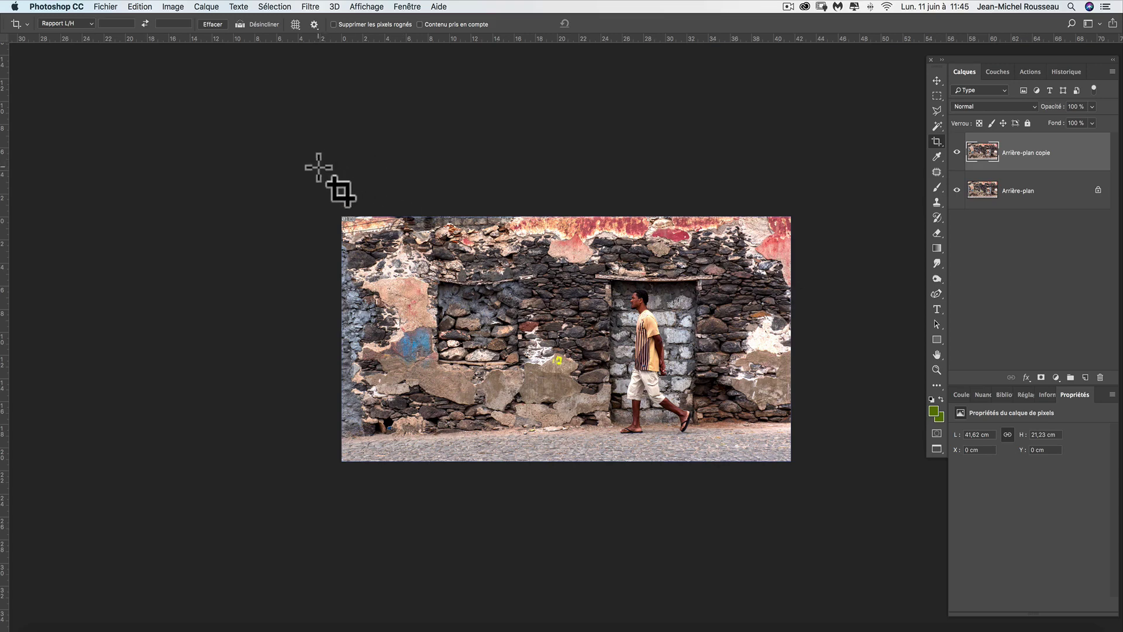
drag(319, 167, 855, 491)
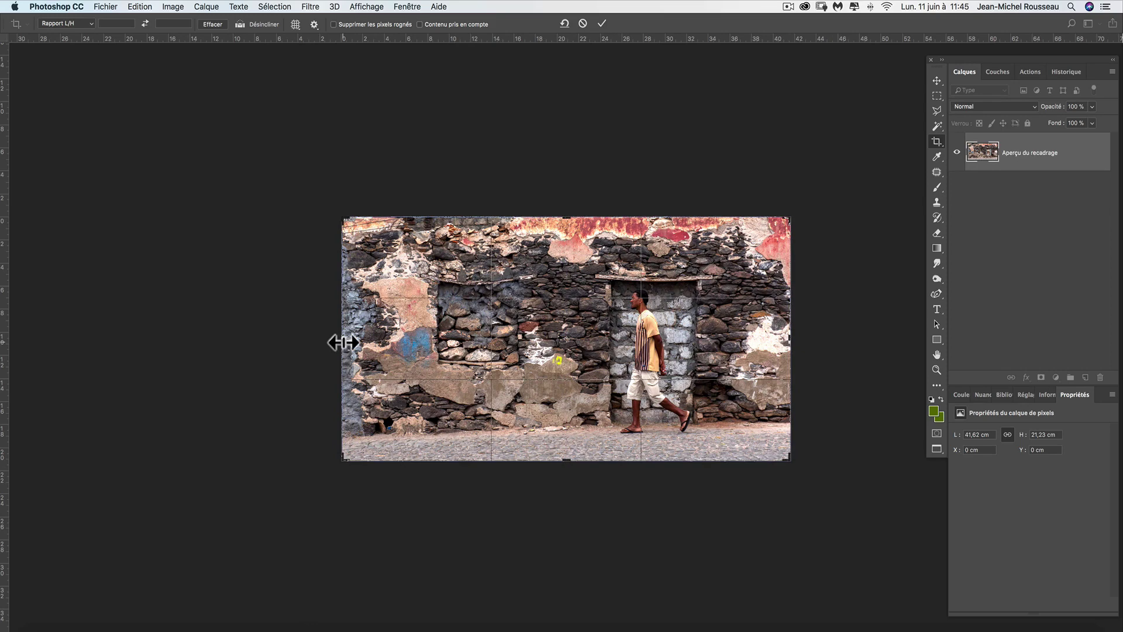
drag(343, 343, 325, 342)
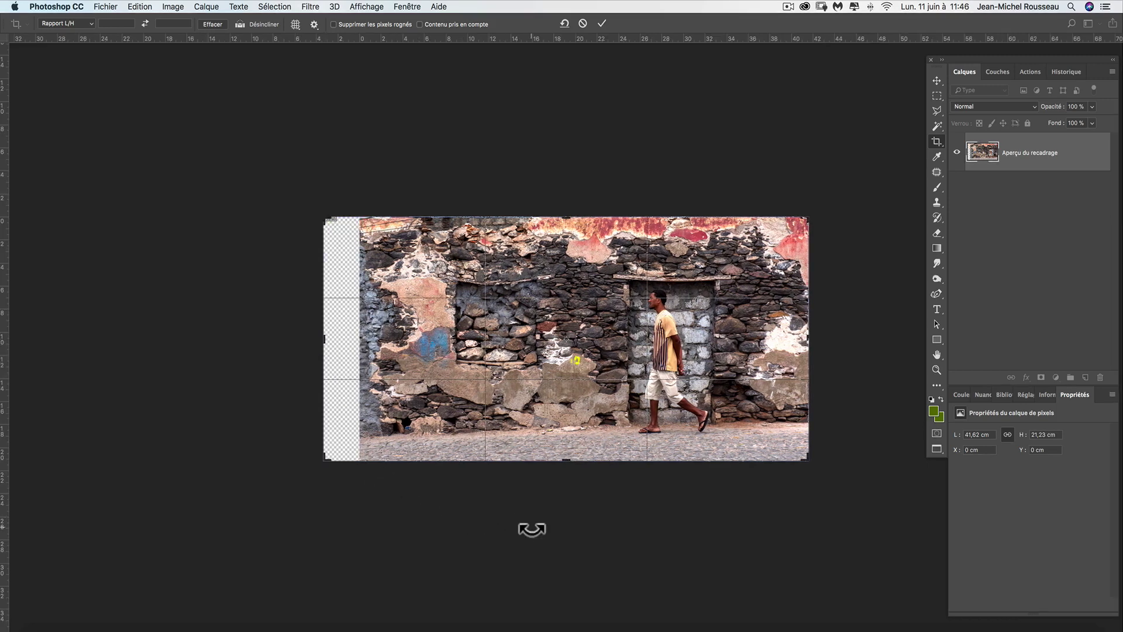
click(602, 22)
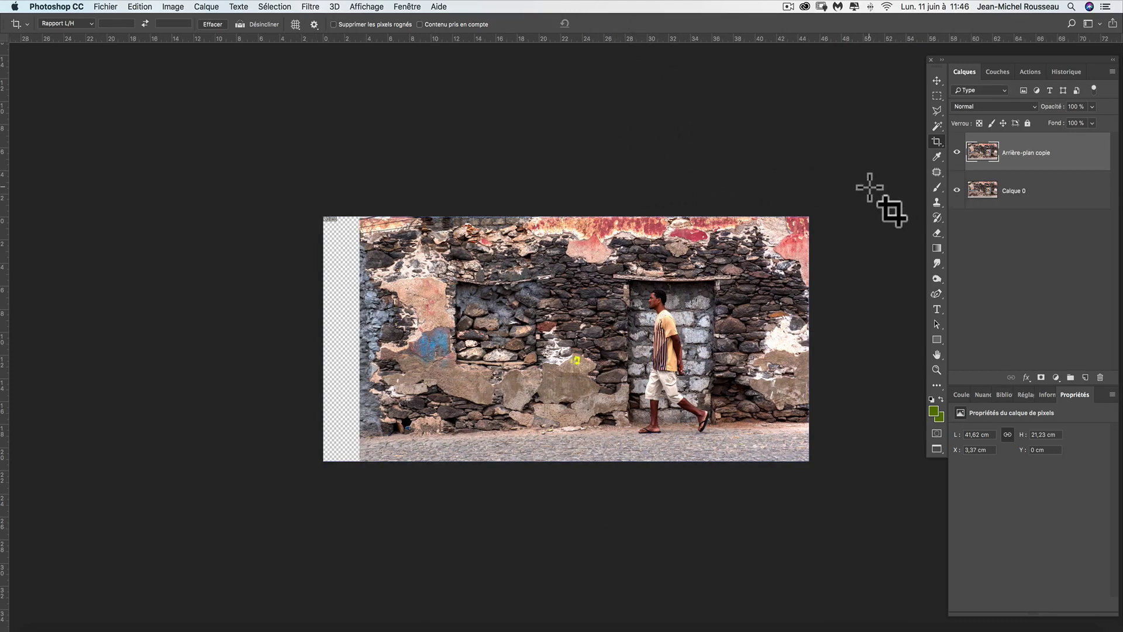
click(934, 125)
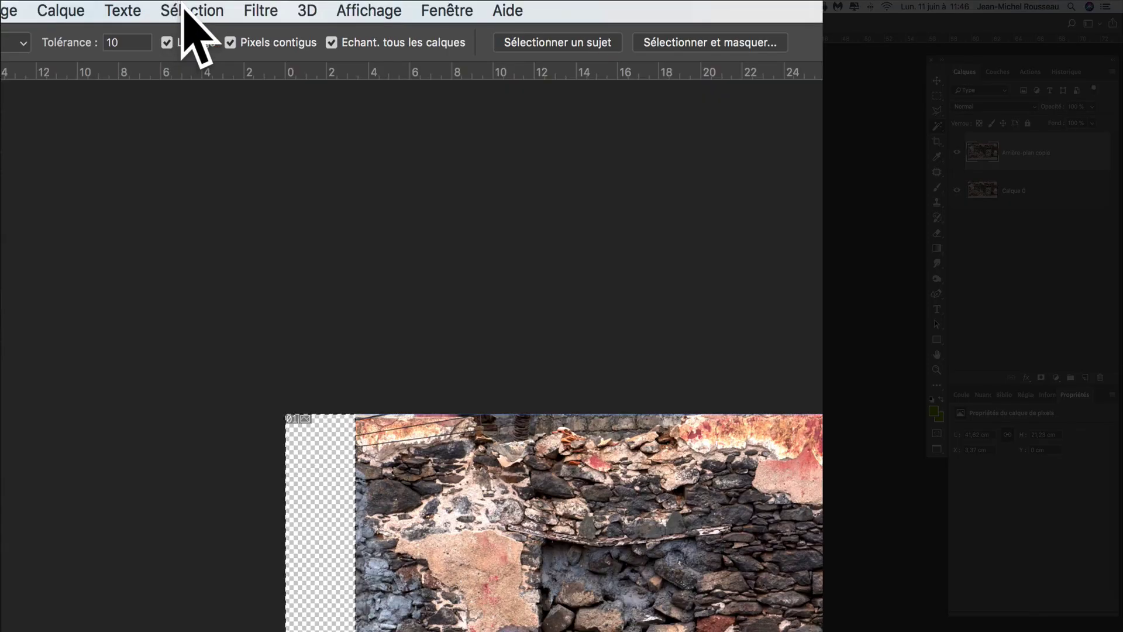
Step: Dilate the Magic Wand selection by 10 pixels with Sélection > Modifier > Dilater
click(187, 12)
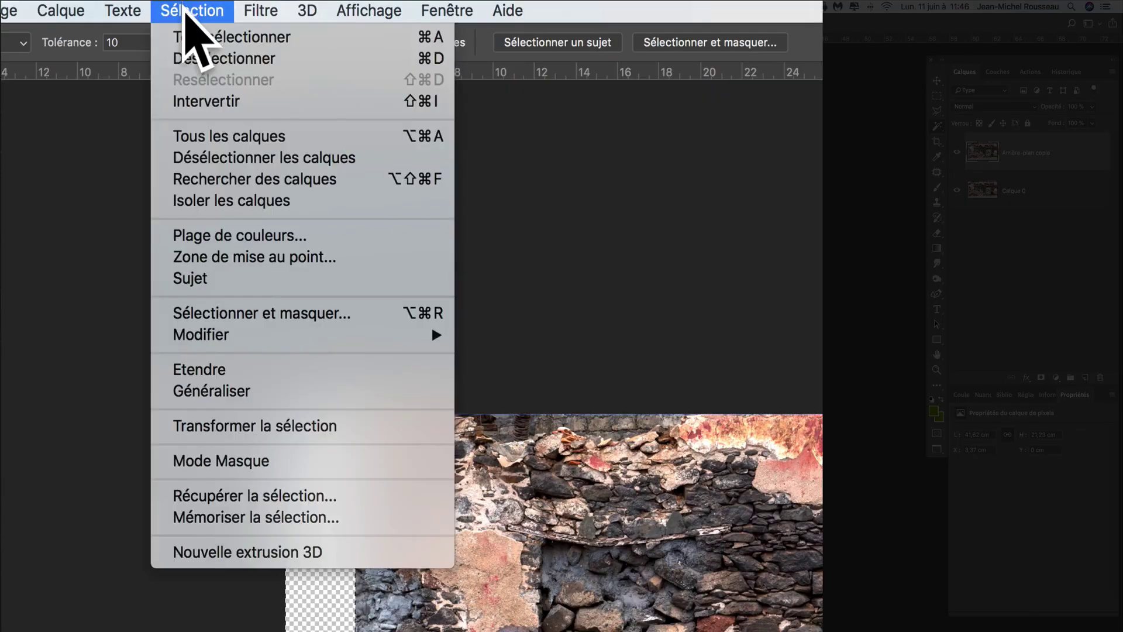
mouse_move(263, 334)
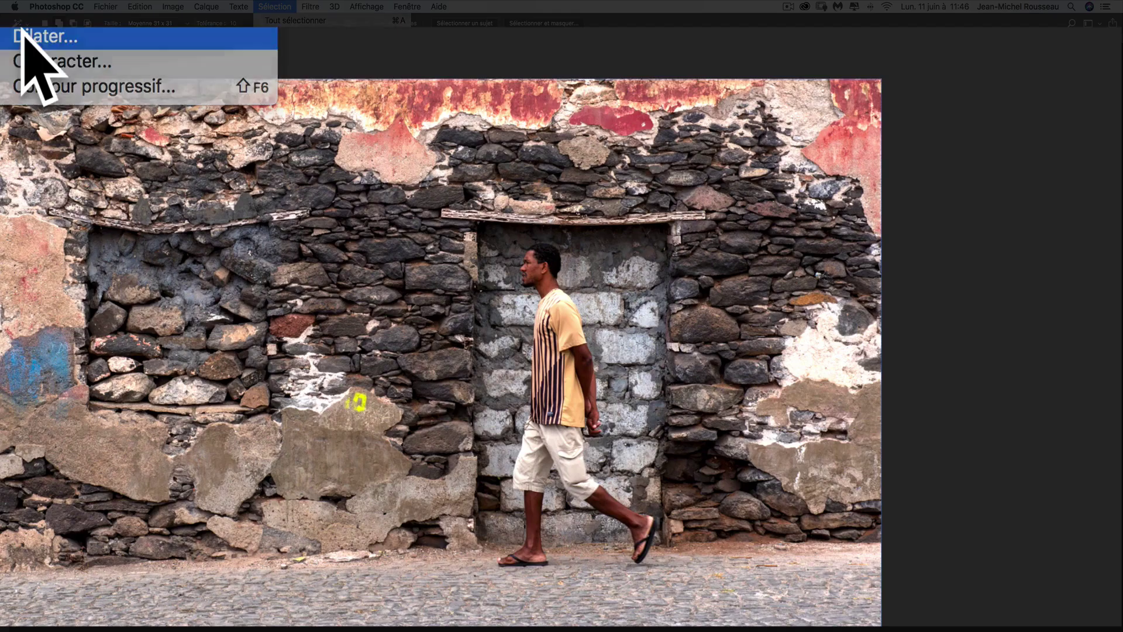
click(486, 377)
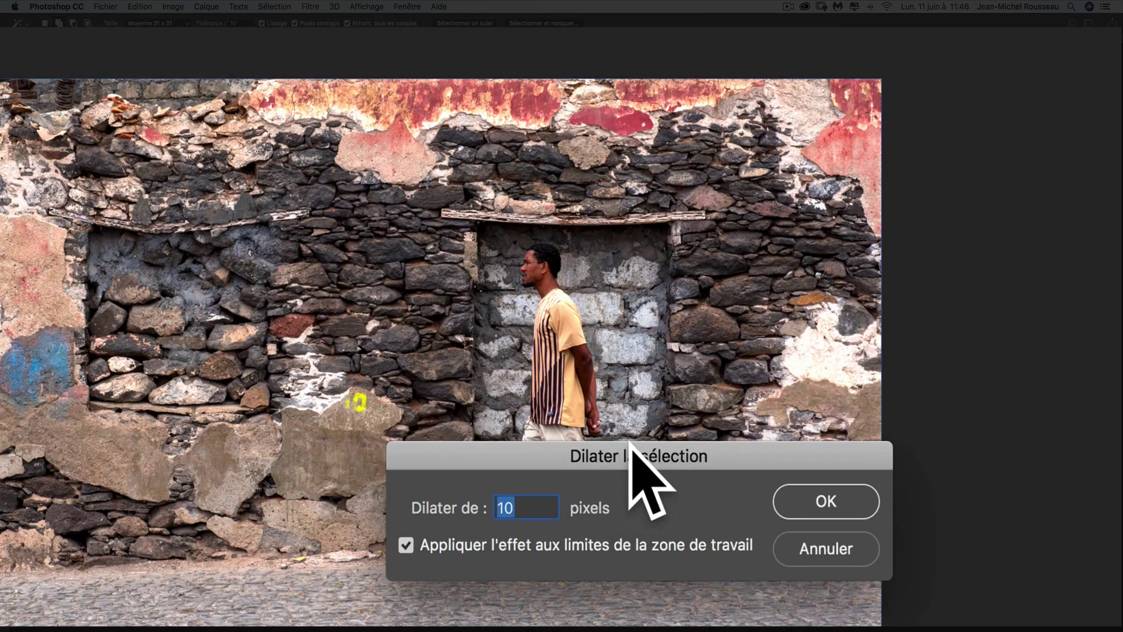
drag(629, 445, 548, 291)
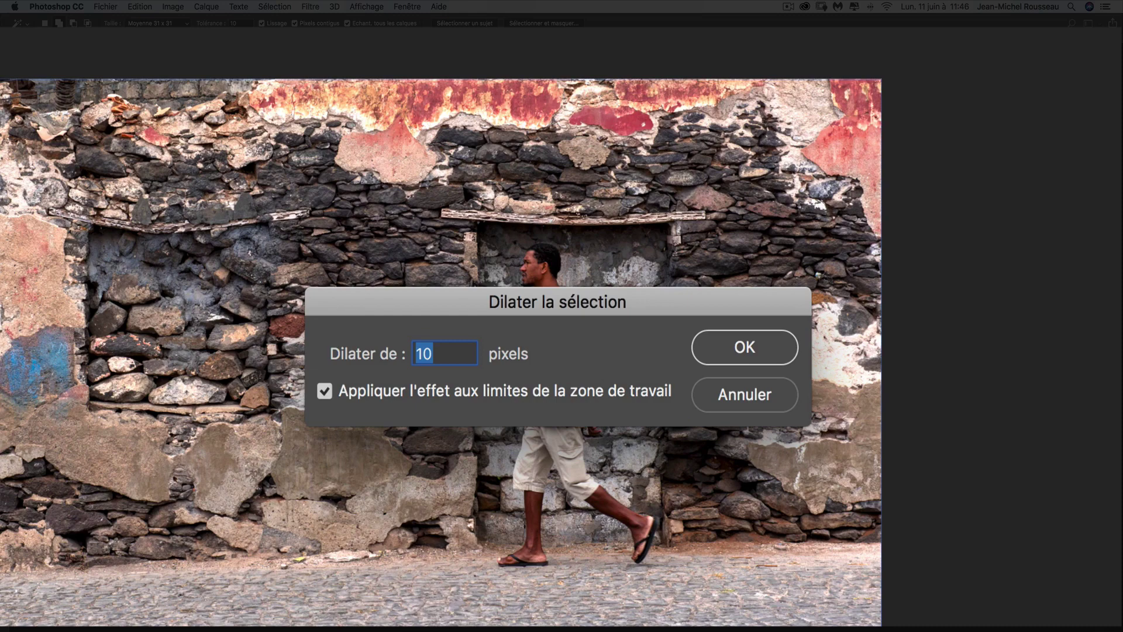
click(739, 347)
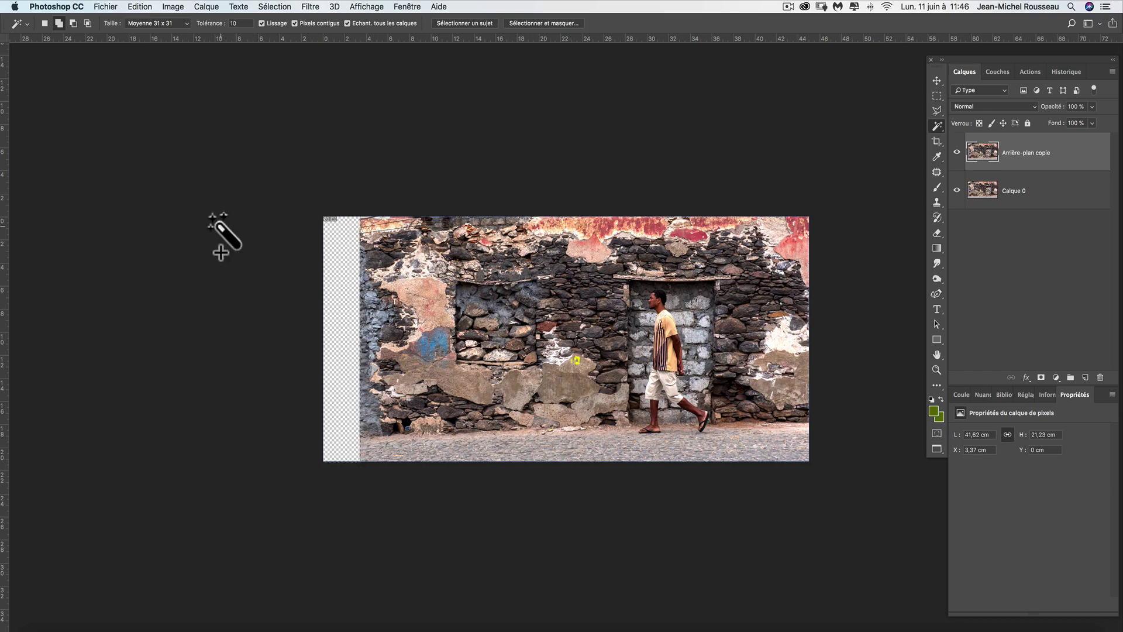
Step: Fill the selected left strip using Edition > Remplir set to Contenu pris en compte
click(146, 5)
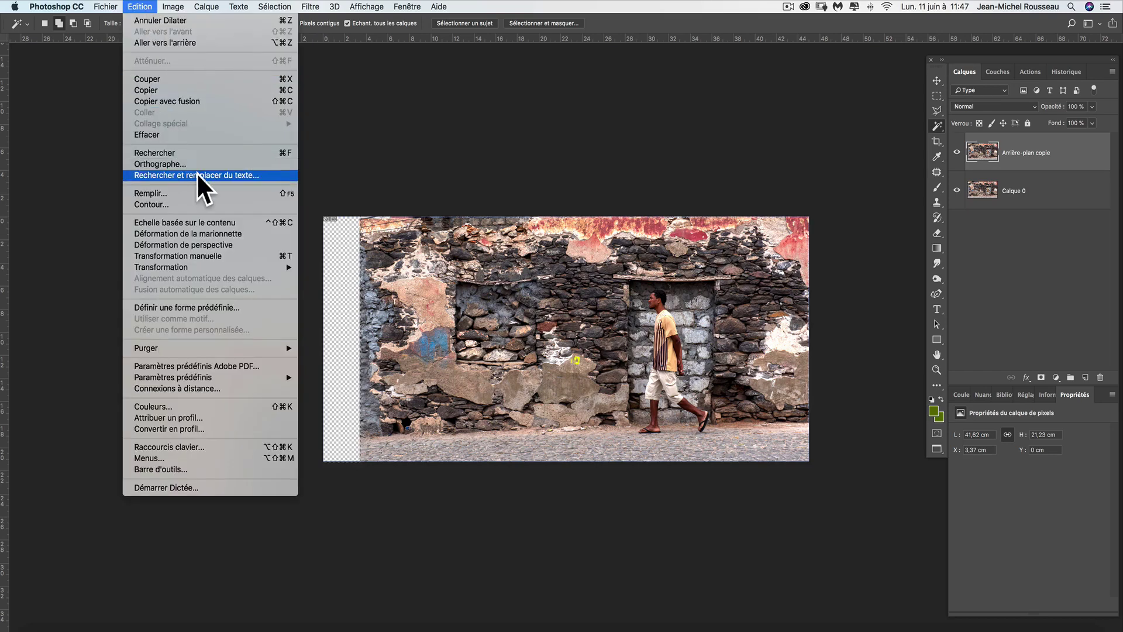
click(212, 193)
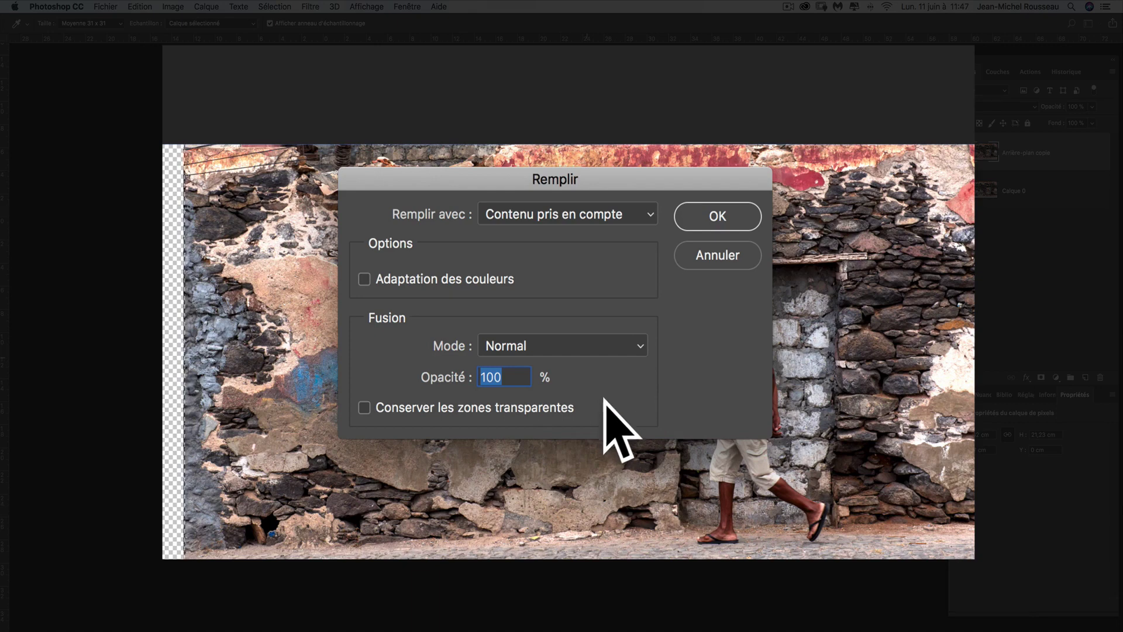
click(706, 210)
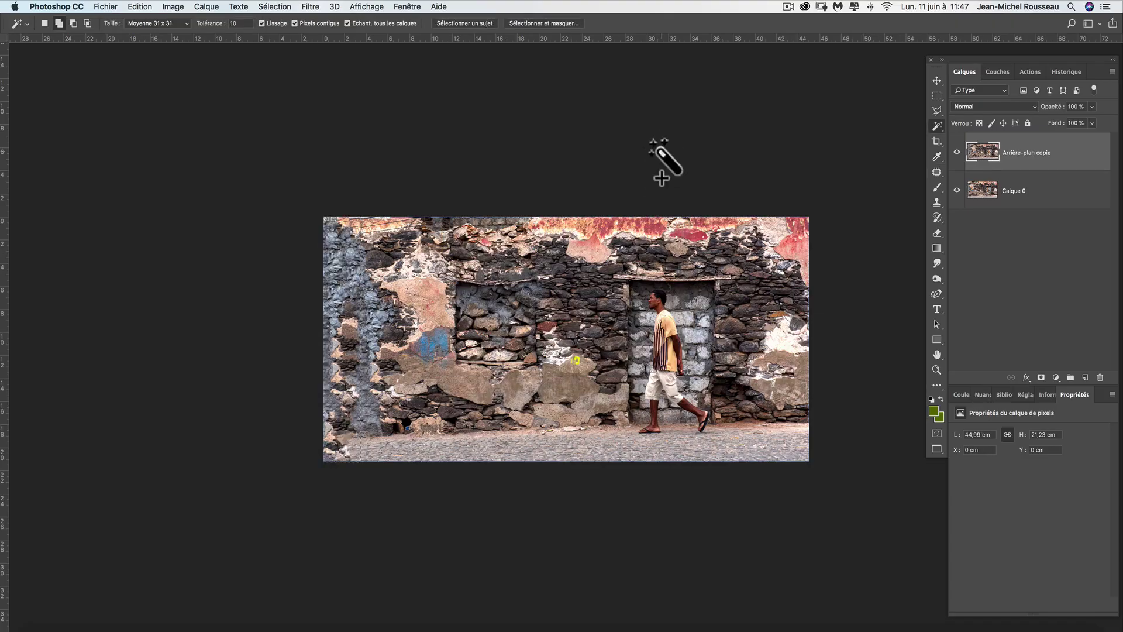
Step: Deselect, zoom in to inspect the filled left wall, then zoom back out
key(super+d)
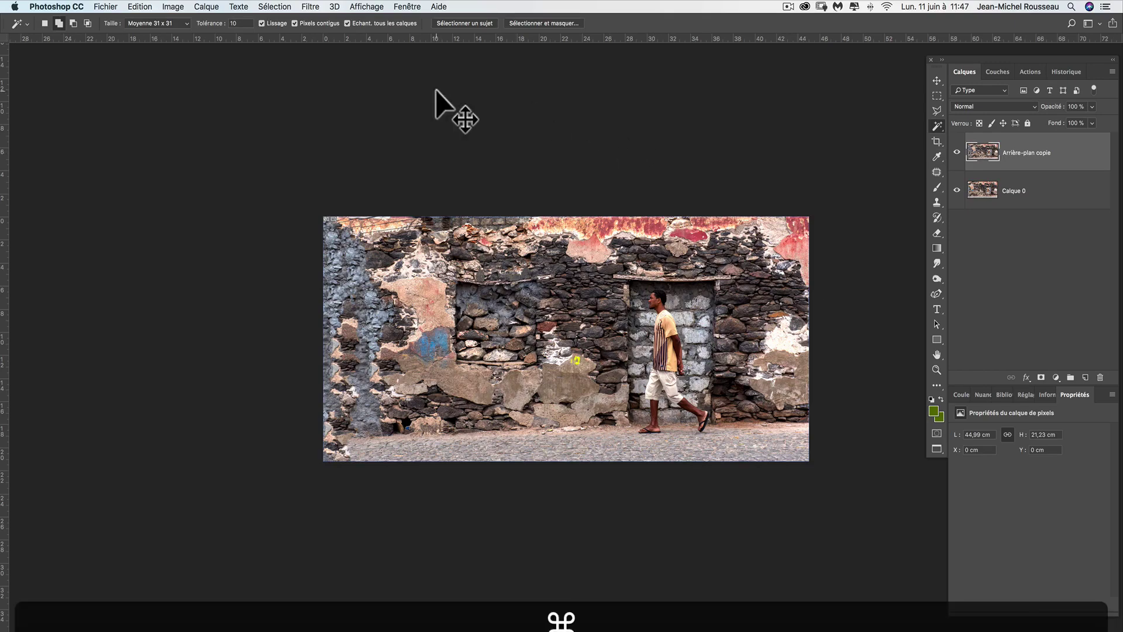
key(super+plus)
key(super+plus)
key(space)
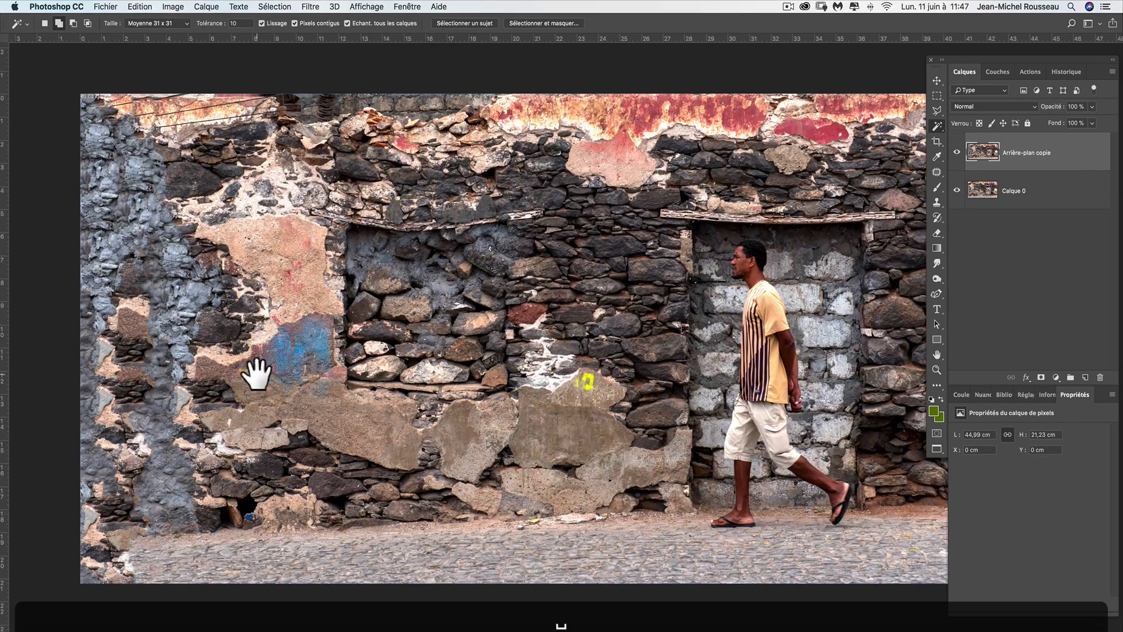
mouse_move(256, 374)
mouse_down()
mouse_move(346, 369)
mouse_move(521, 398)
mouse_move(586, 392)
mouse_up()
key(super+plus)
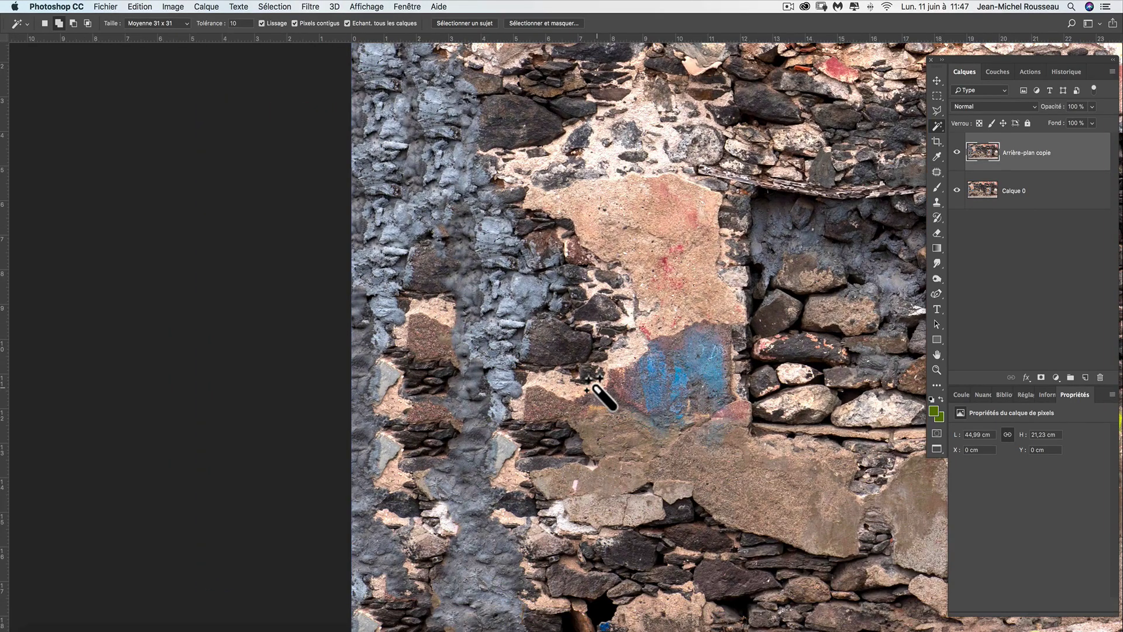
key(super+minus)
key(super+minus)
key(super+minus)
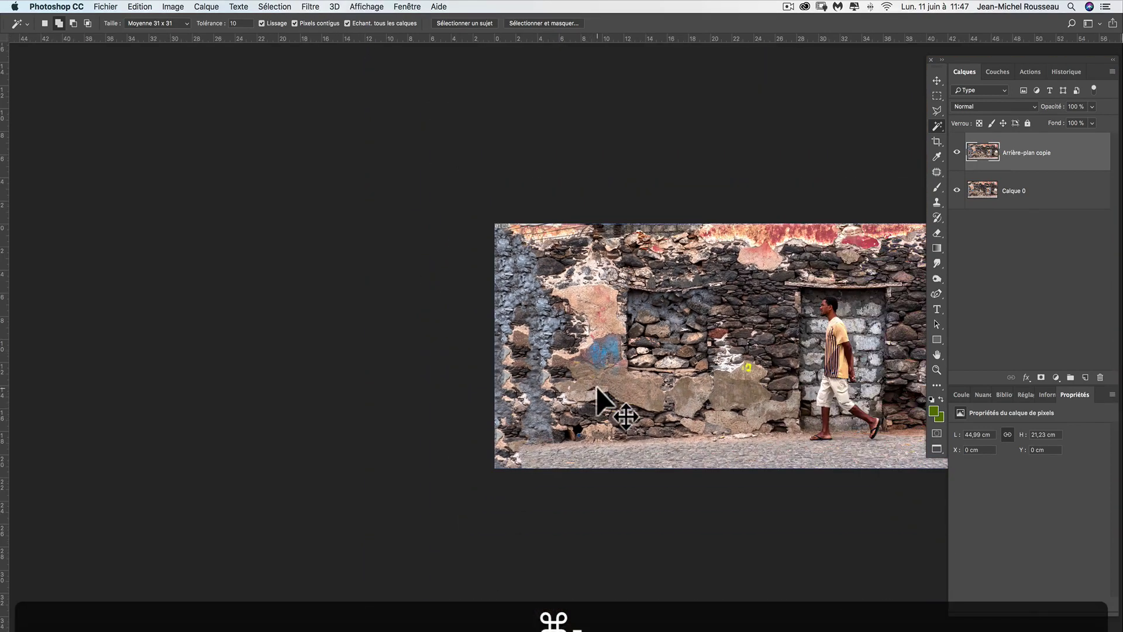
key(super+minus)
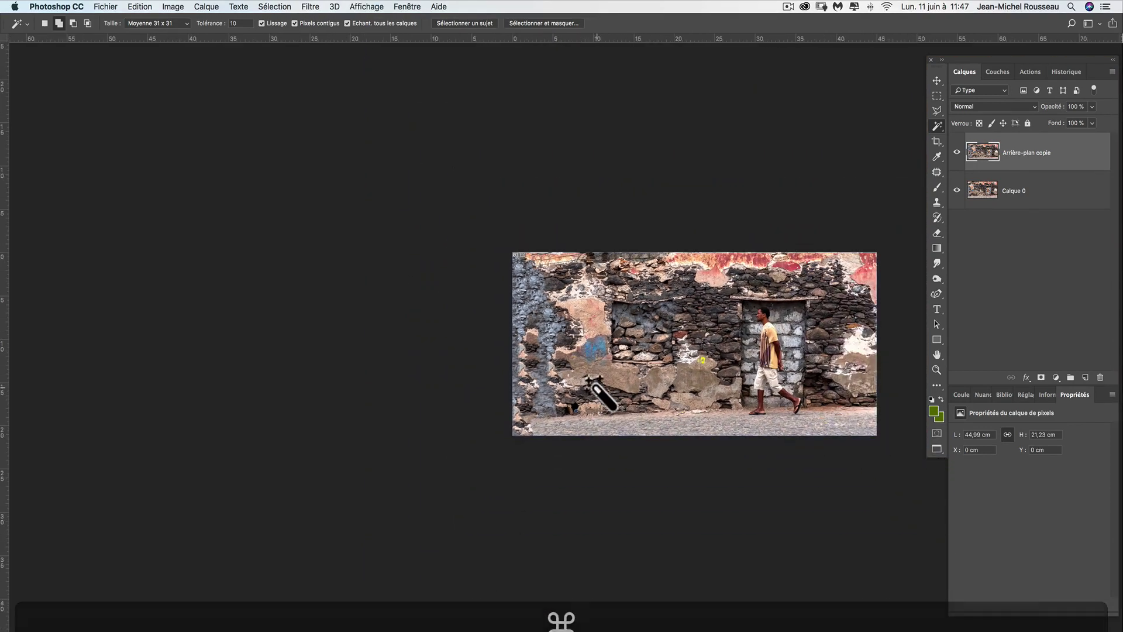
scroll(591, 386, left, 10)
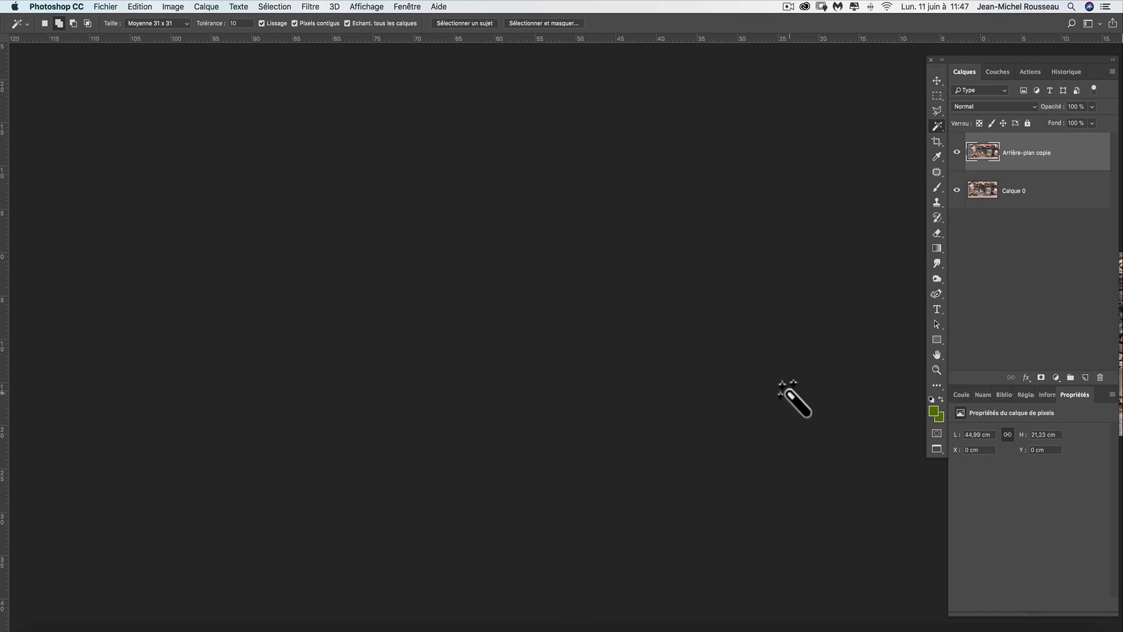
drag(820, 389, 196, 376)
Step: Undo three history steps, returning the photo to its original 41.62 cm width
key(super+r)
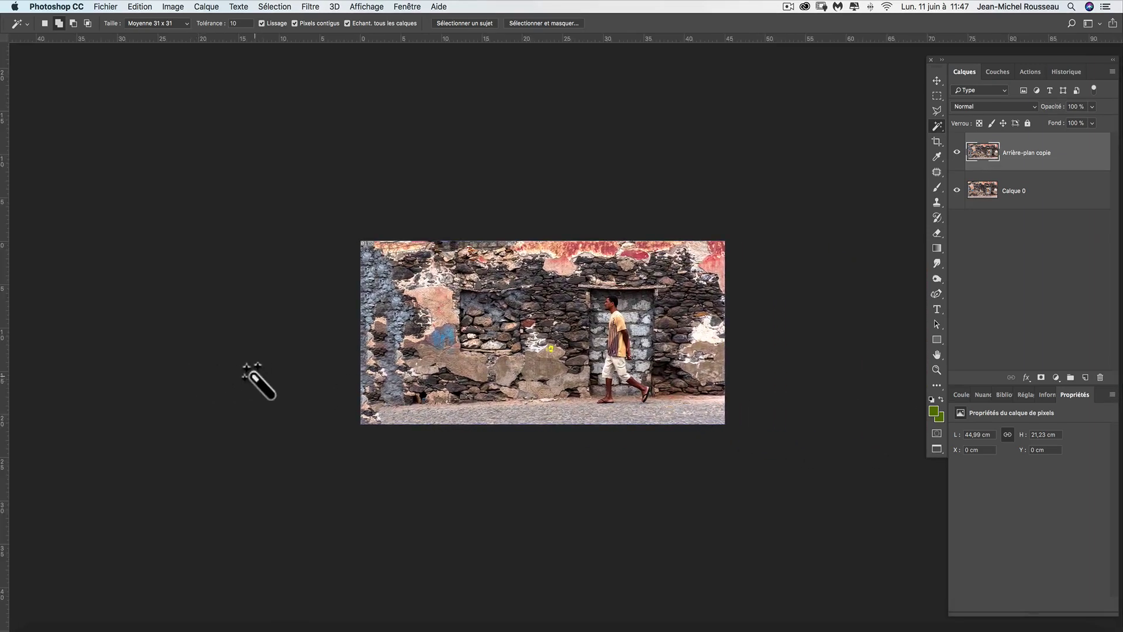
key(alt+super)
key(alt+super)
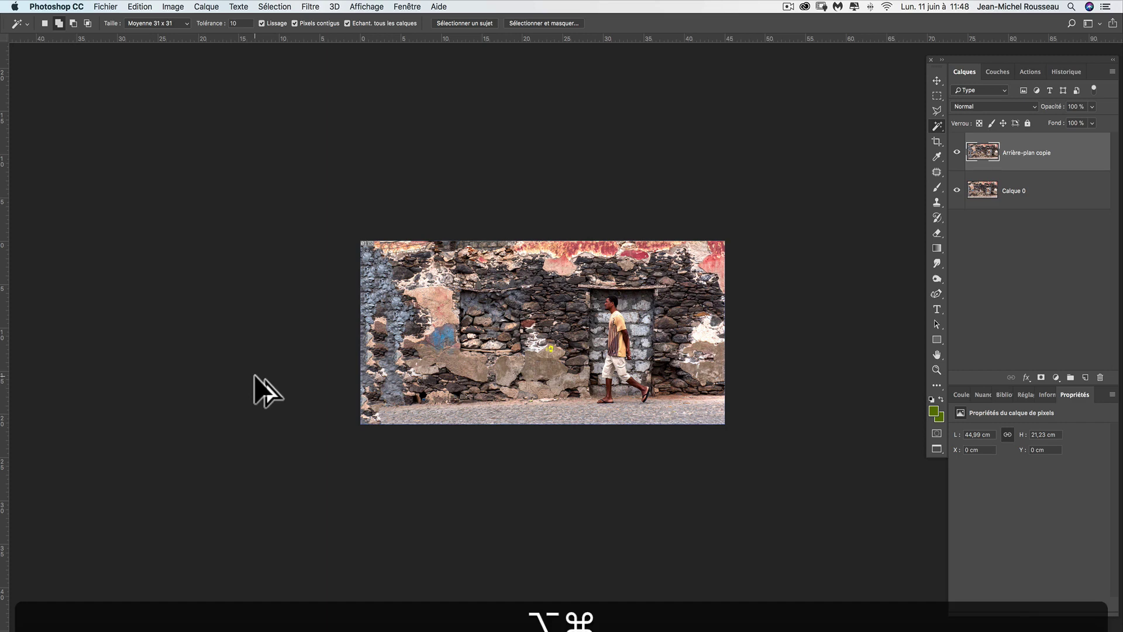
key(alt+super+z)
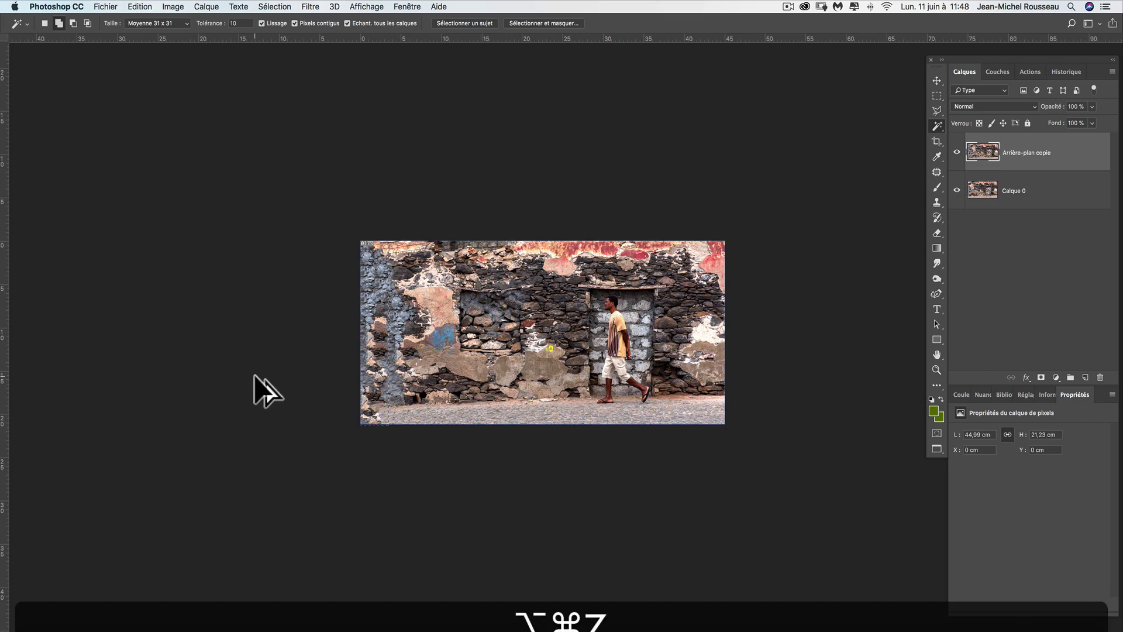
key(alt+super+z)
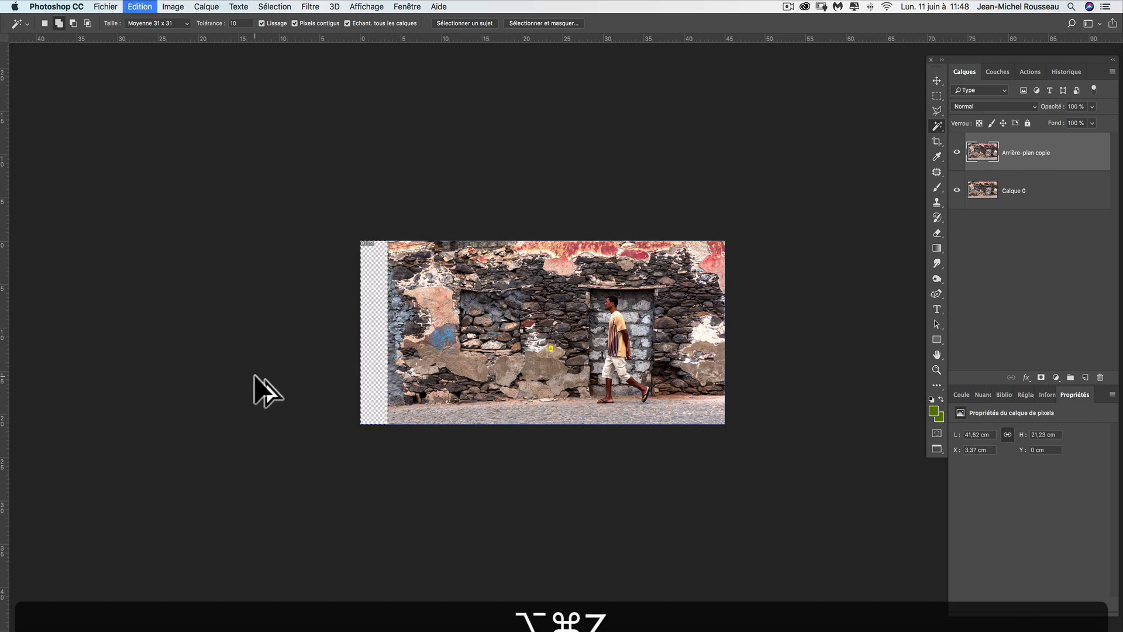
key(alt+super+z)
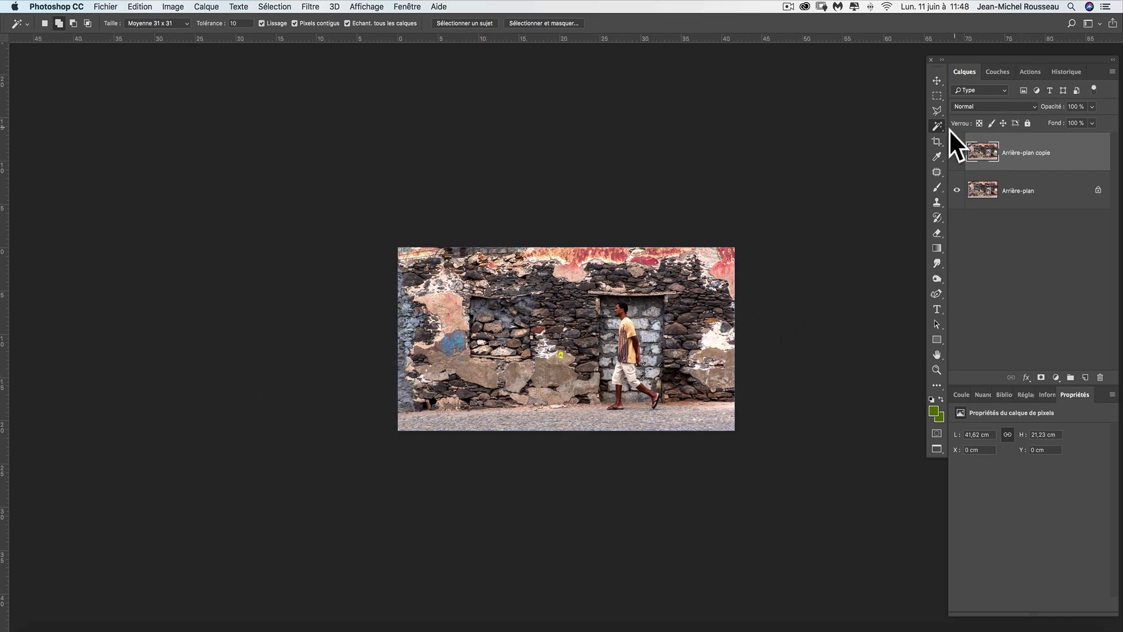
Step: Crop the canvas wider with an empty left strip, then start Echelle basée sur le contenu on the layer copy
click(937, 141)
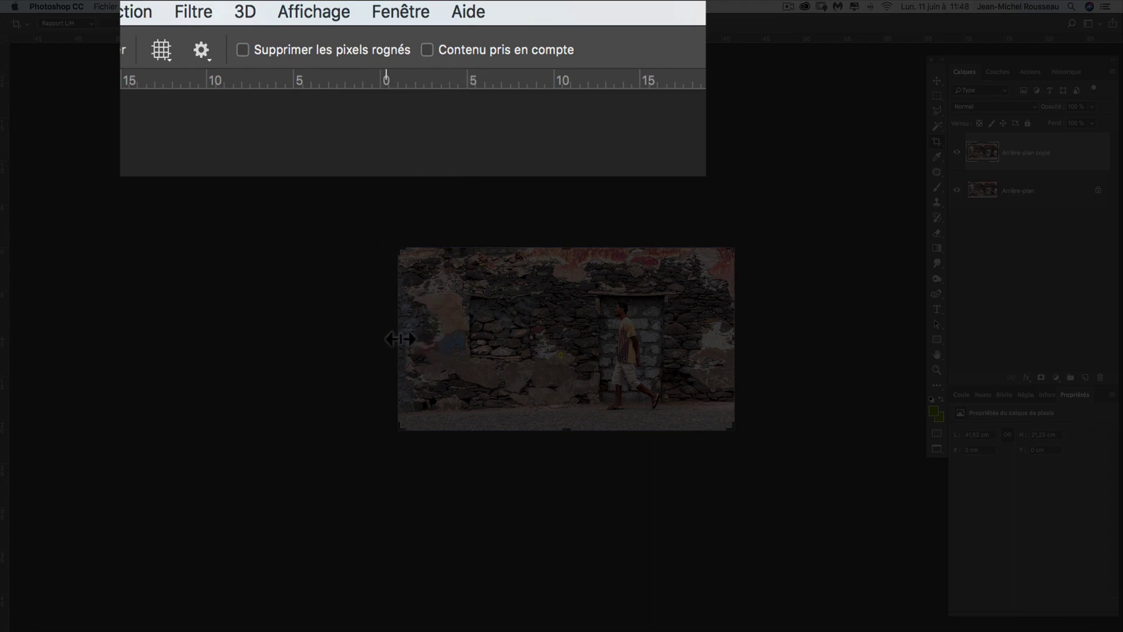
drag(400, 340, 336, 344)
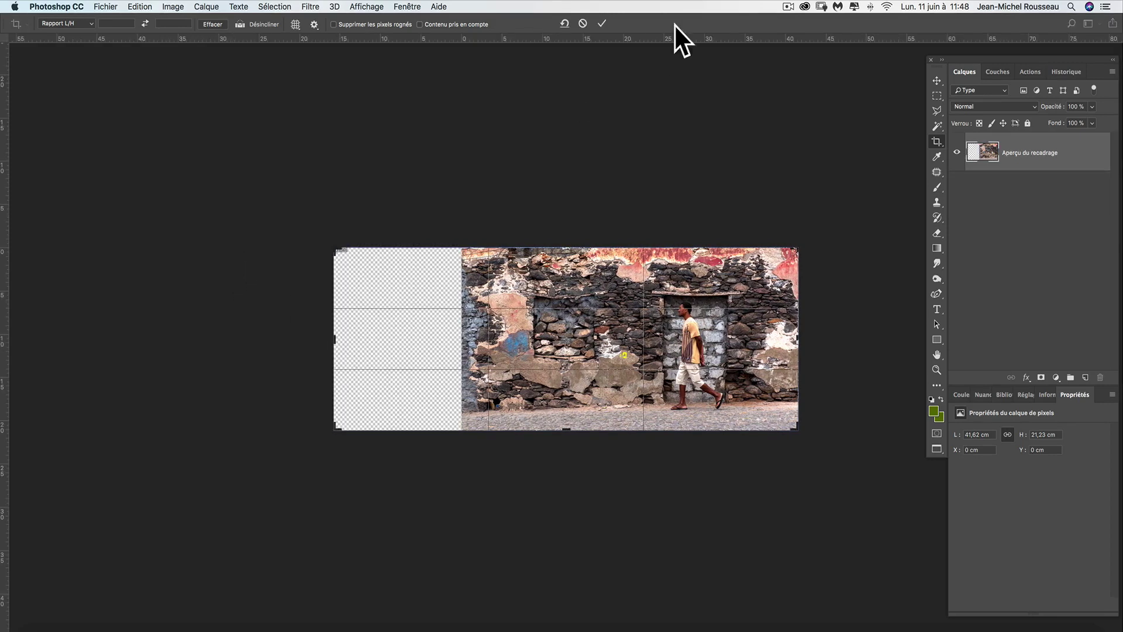
click(603, 21)
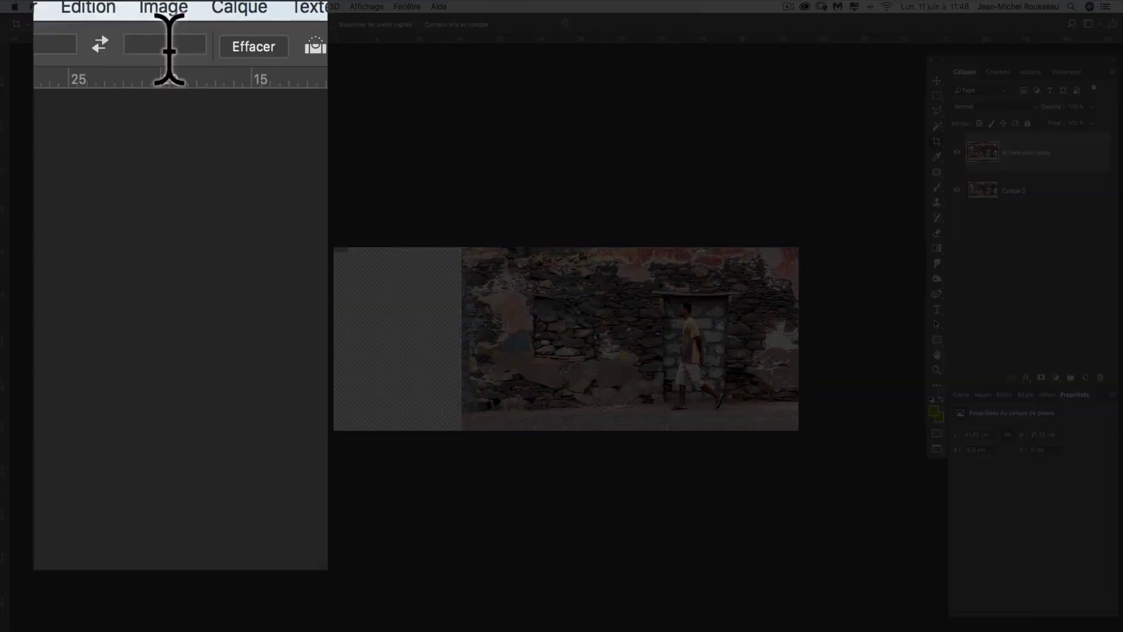
click(74, 8)
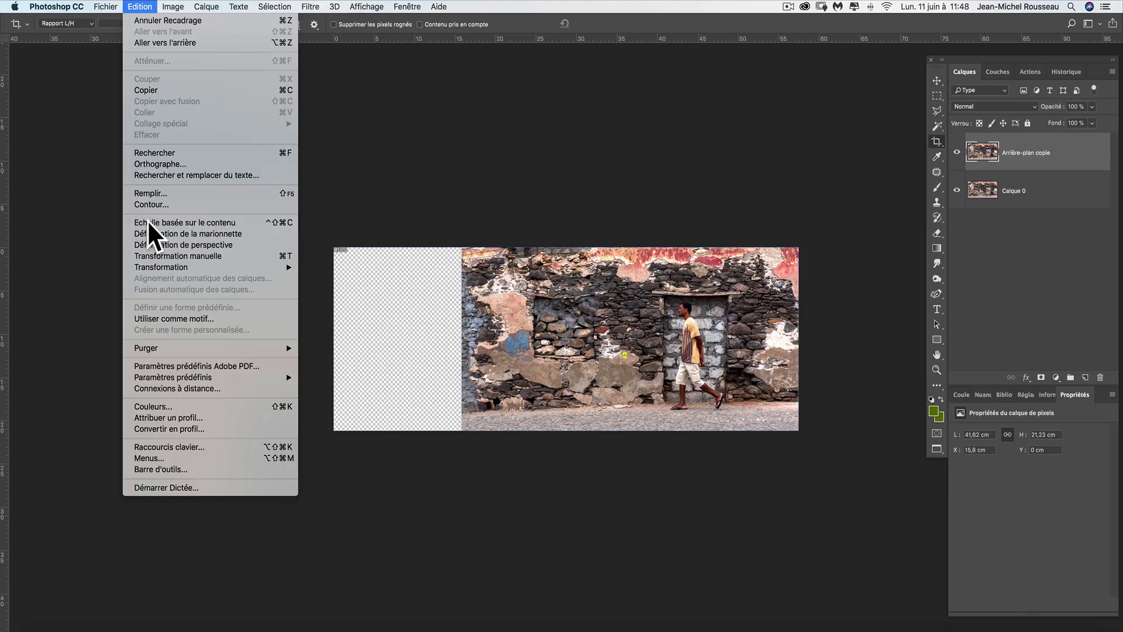
click(148, 220)
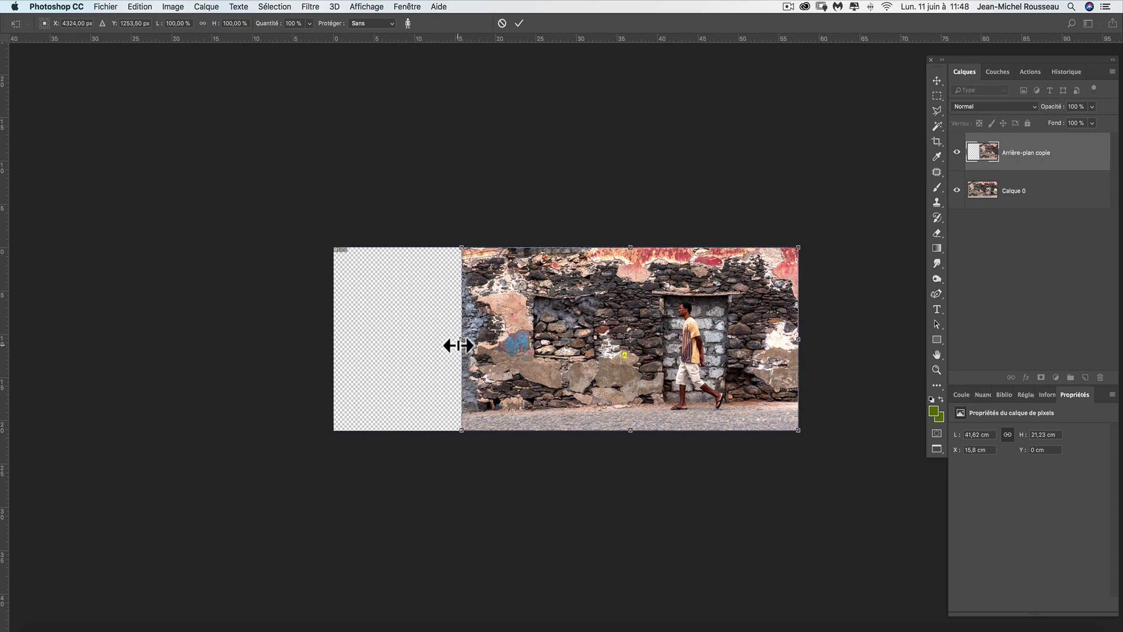
Step: Stretch the wall layer to 137.96% width into the left strip and inspect it up close
drag(460, 339, 333, 338)
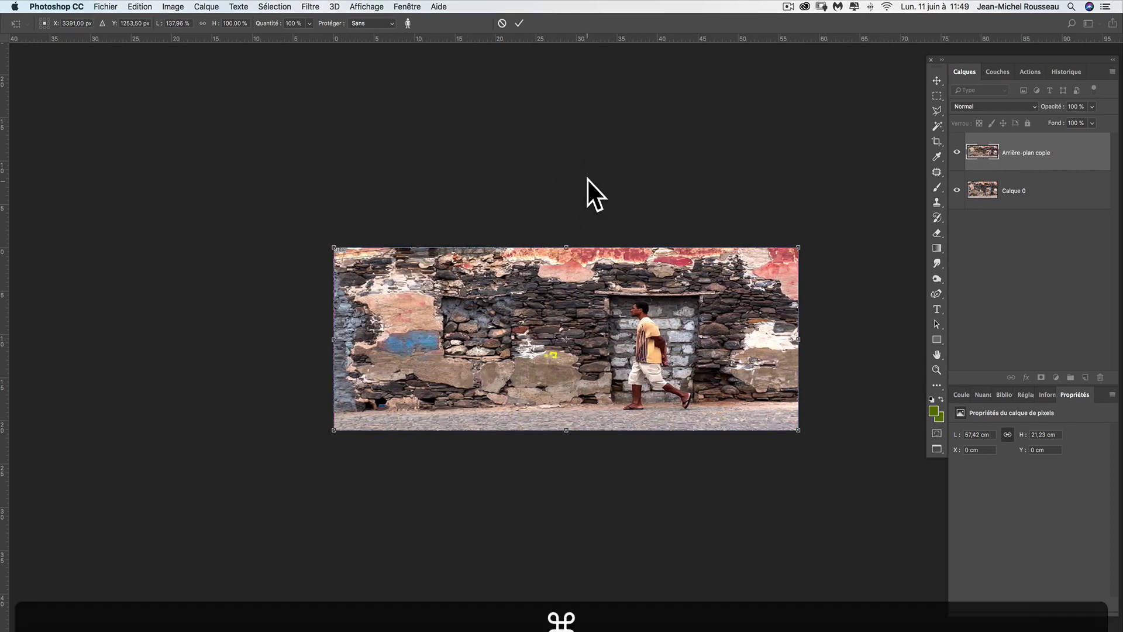
key(super+plus)
key(super+plus)
key(super+plus)
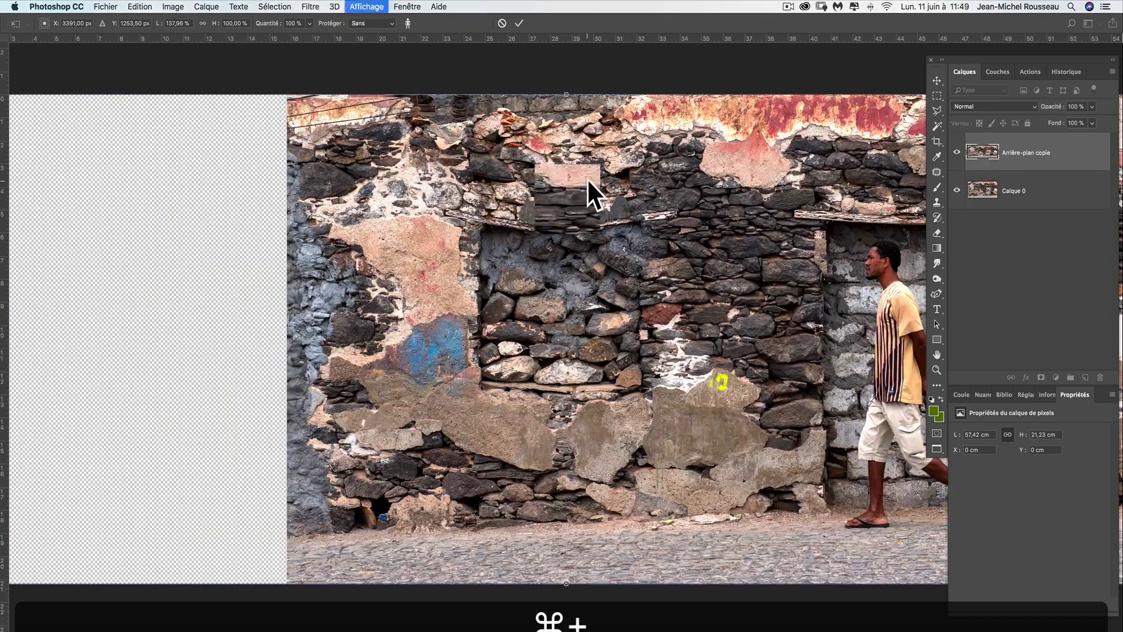
key(super+plus)
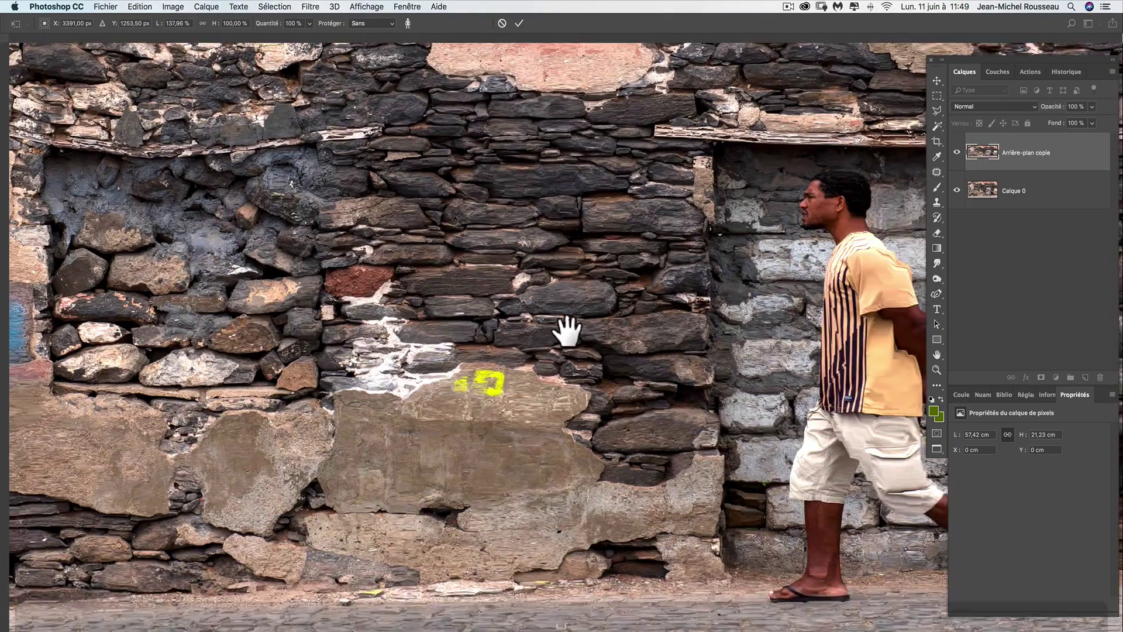
drag(566, 329, 389, 294)
drag(547, 349, 399, 366)
key(super+r)
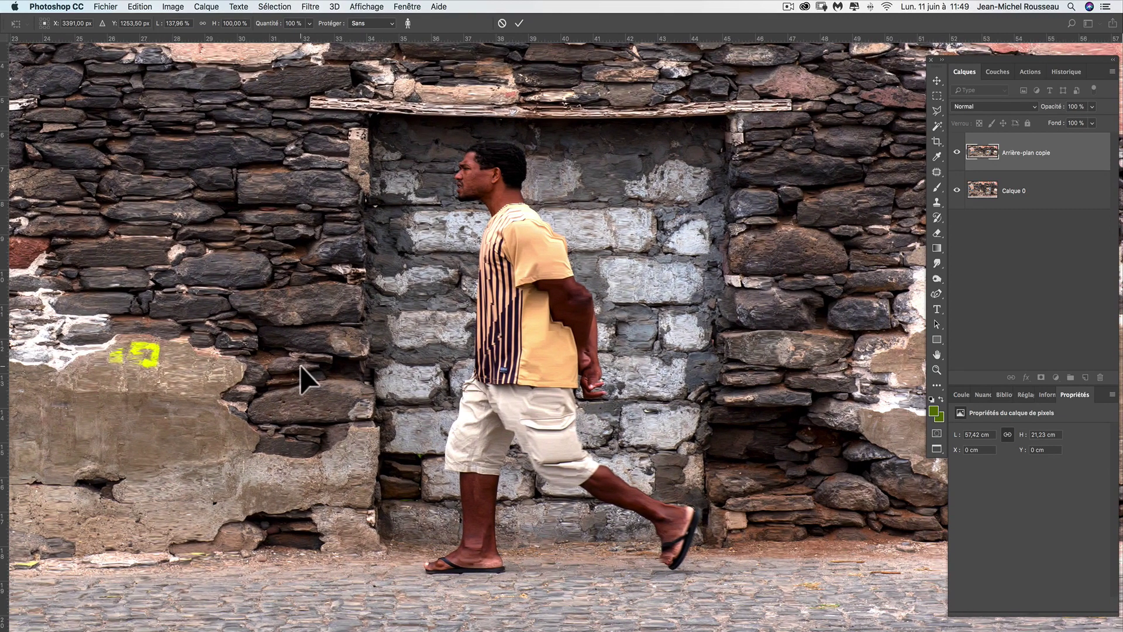
key(super+minus)
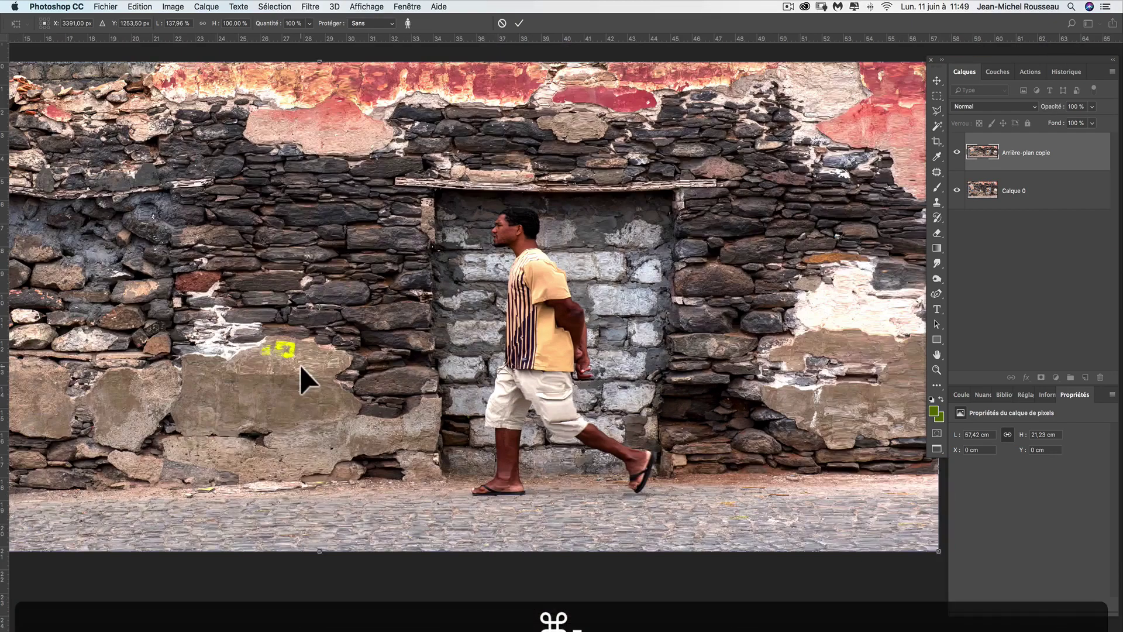
key(super+minus)
key(super+minus)
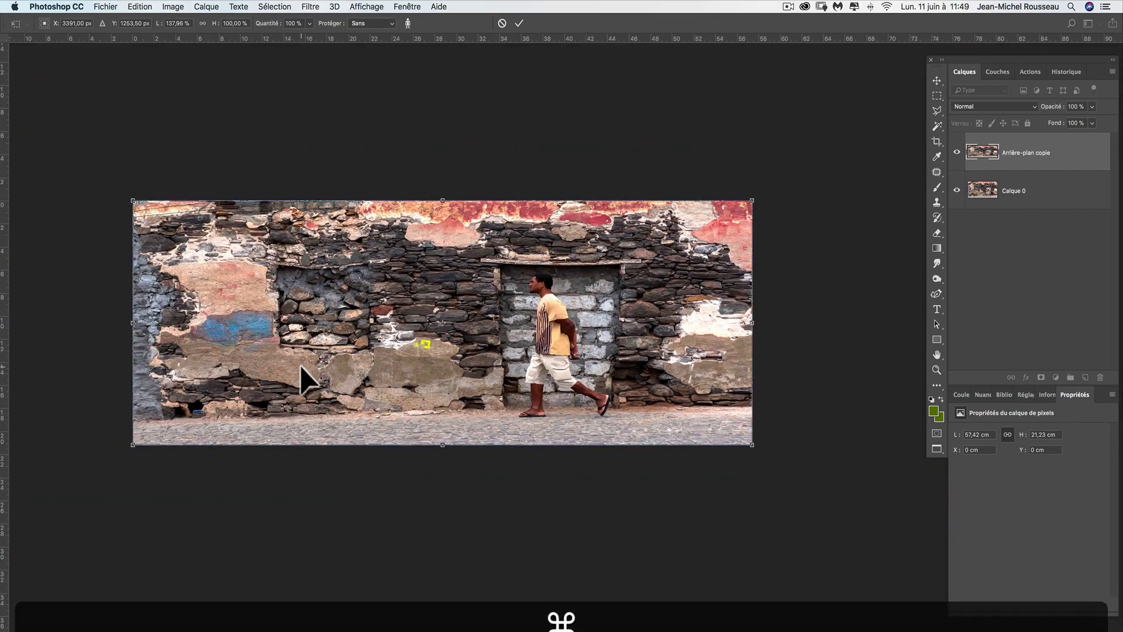
key(alt+super)
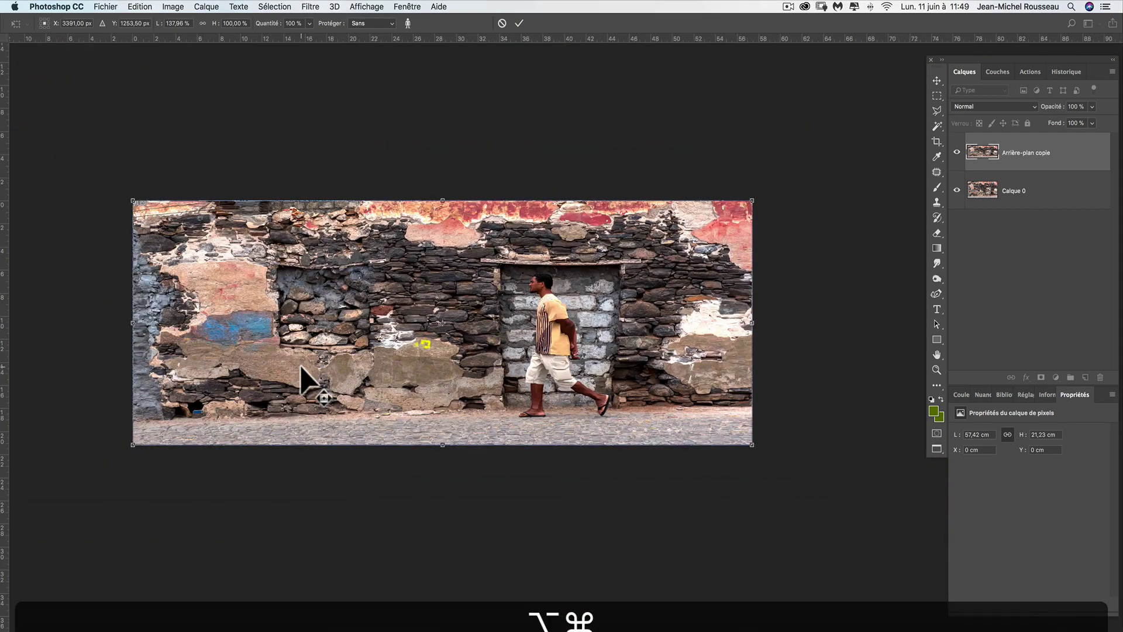
Step: Cancel the stretch, undo to the original photo, and re-widen the canvas leftward
click(501, 22)
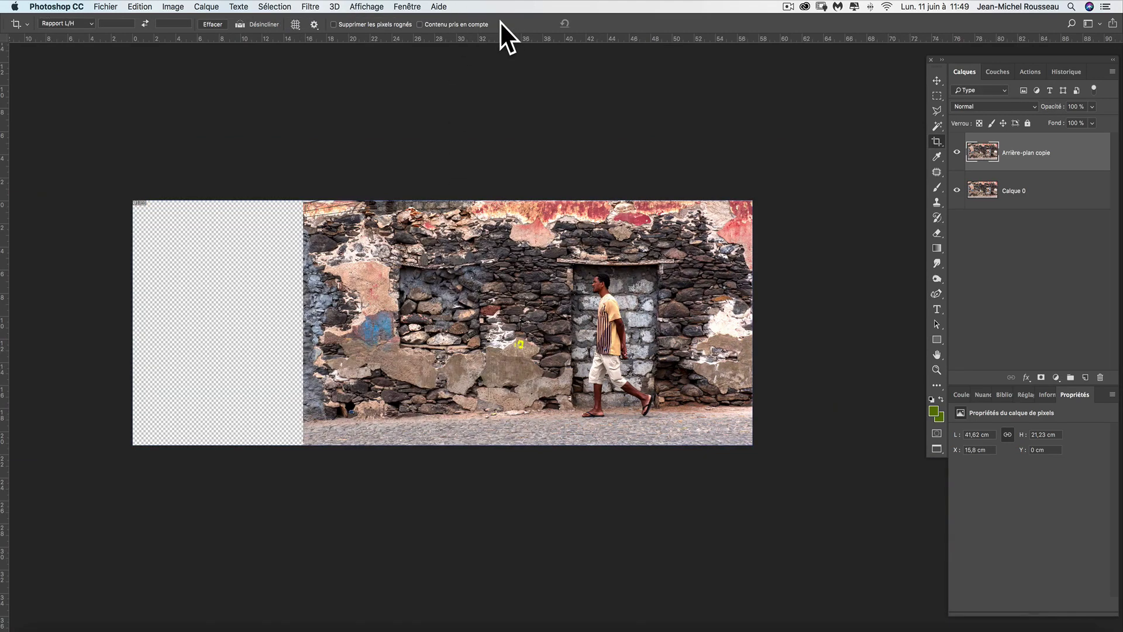
key(alt+super)
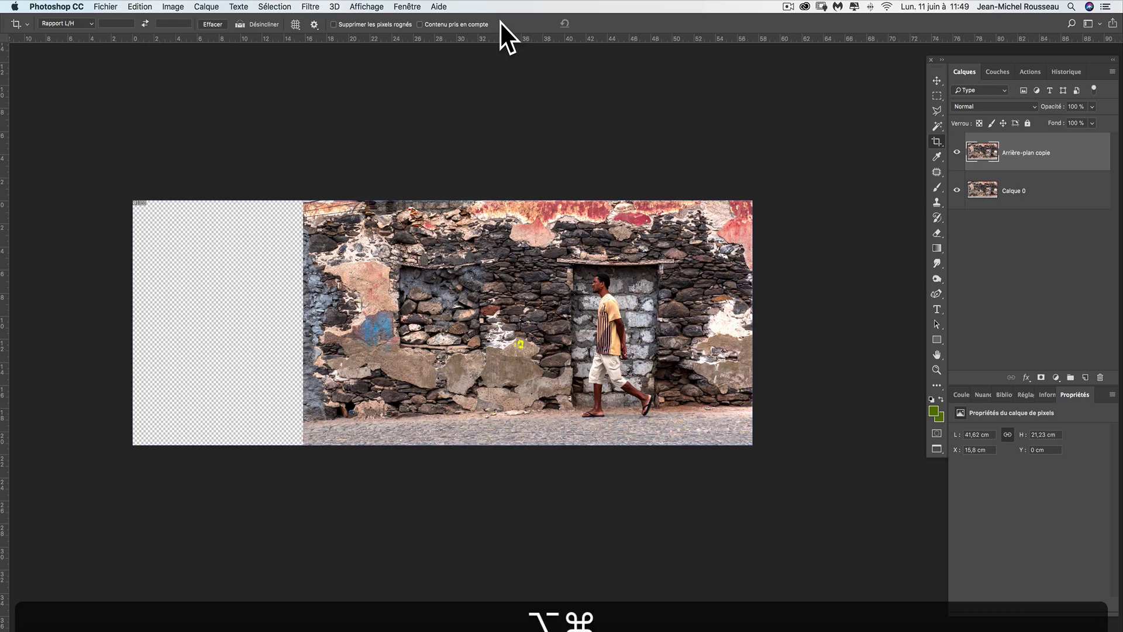
key(alt+super+z)
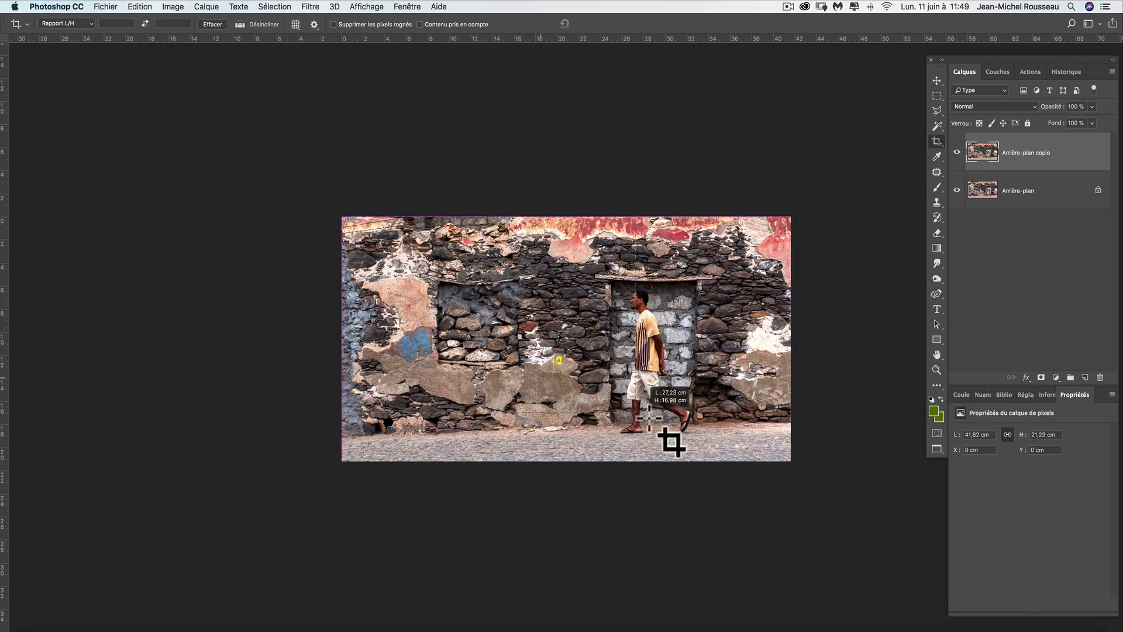
click(785, 479)
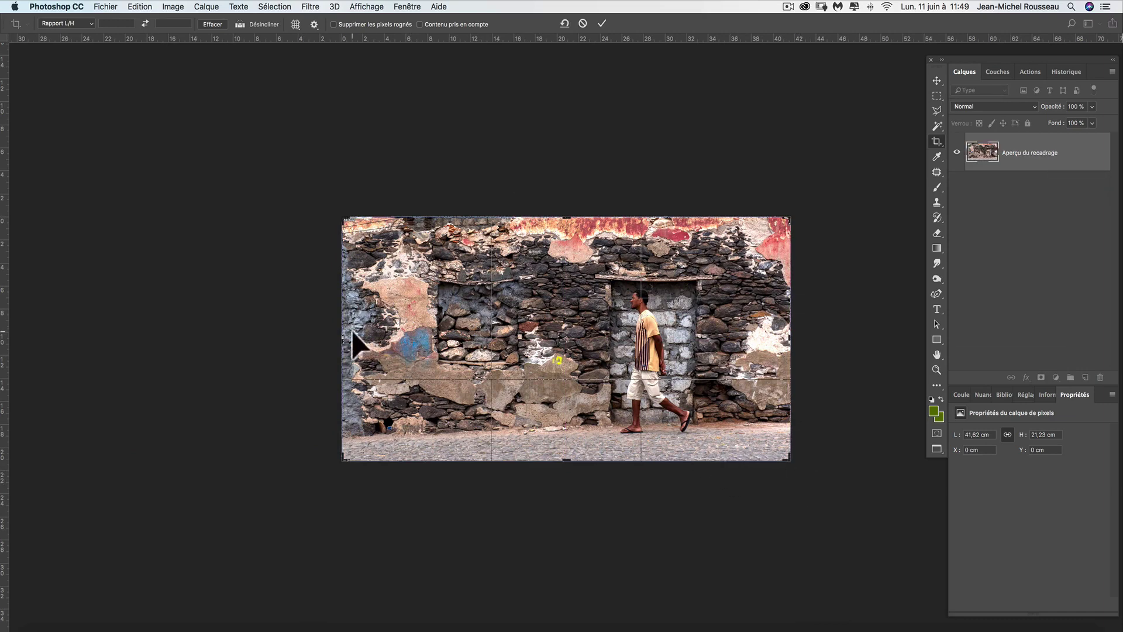
drag(343, 337, 260, 337)
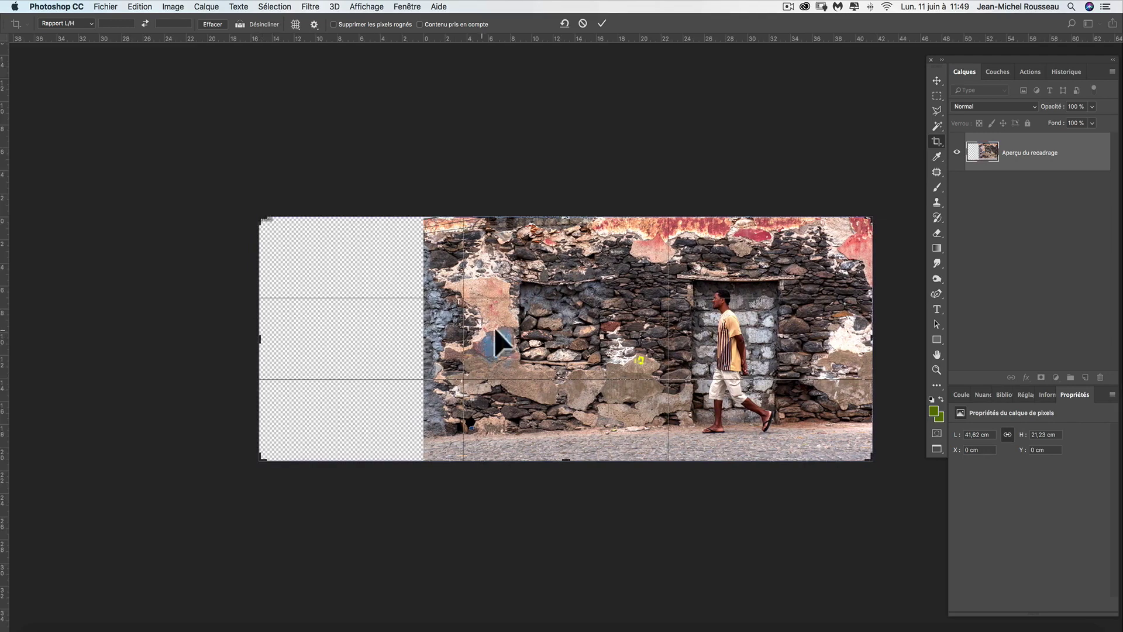
click(602, 24)
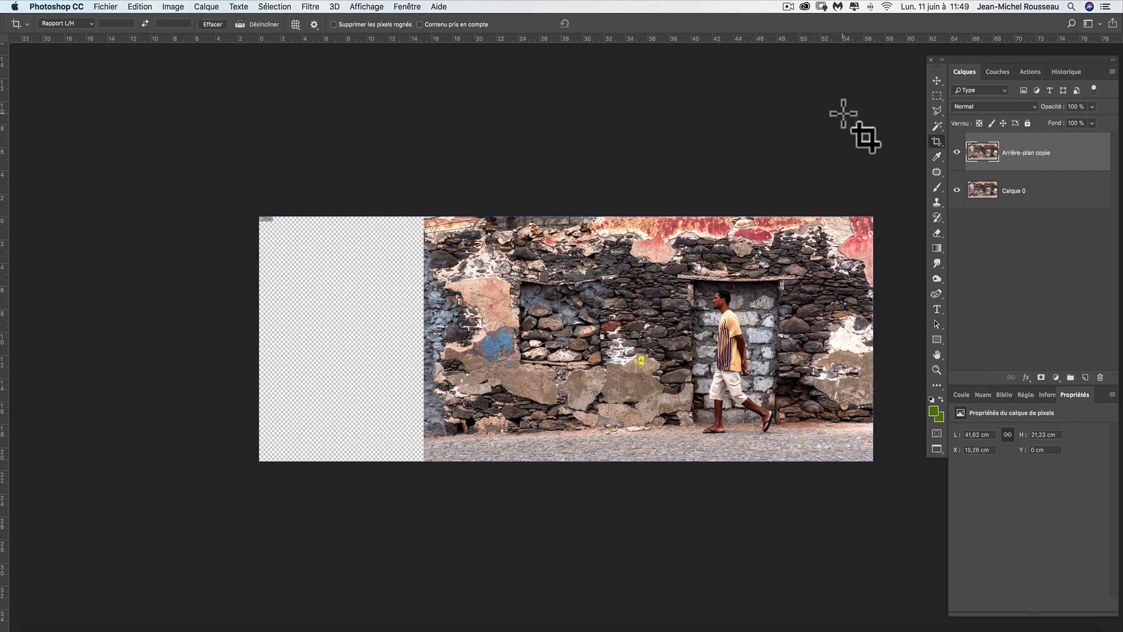
Step: Draw a rectangular marquee over the left part of the wall beside the empty strip
click(936, 96)
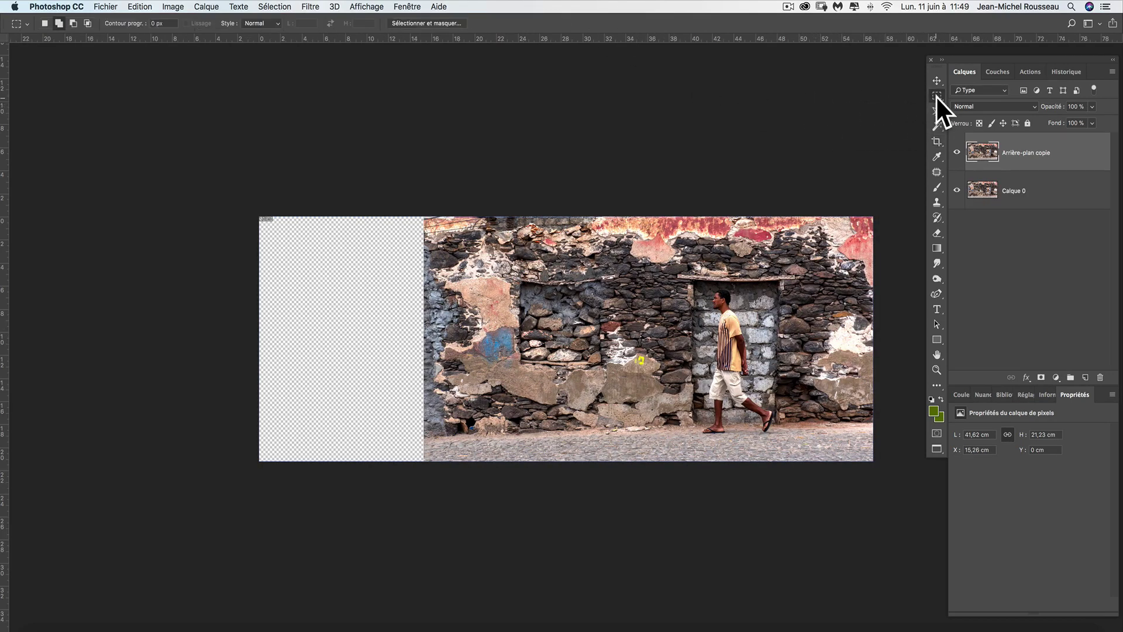
mouse_move(421, 189)
mouse_down()
mouse_move(644, 492)
mouse_move(673, 487)
mouse_up()
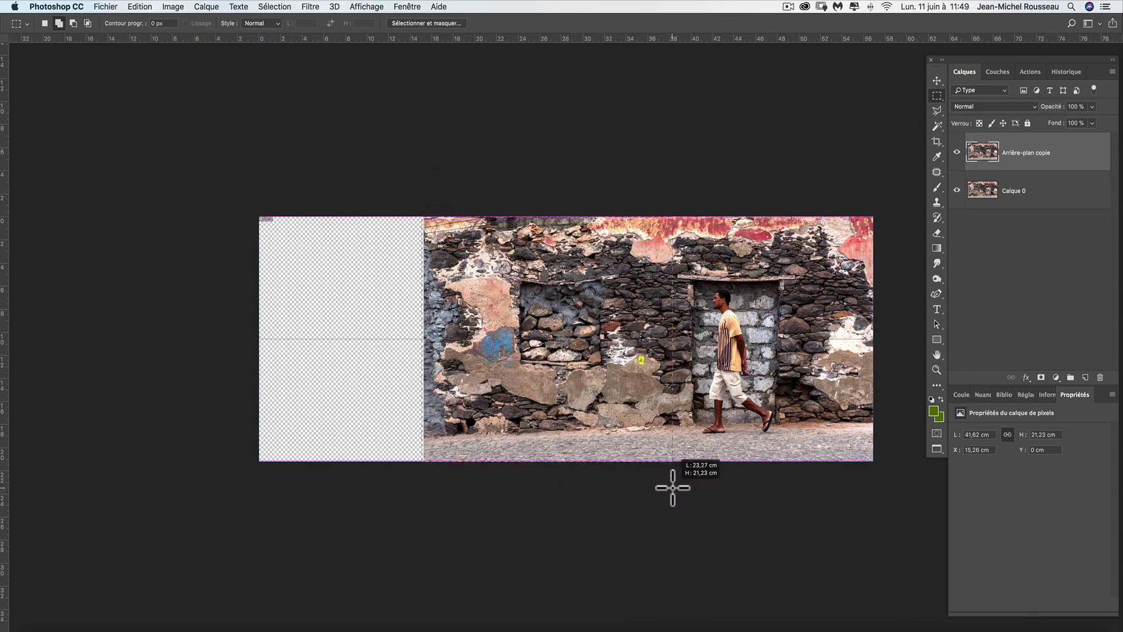
drag(673, 488, 673, 486)
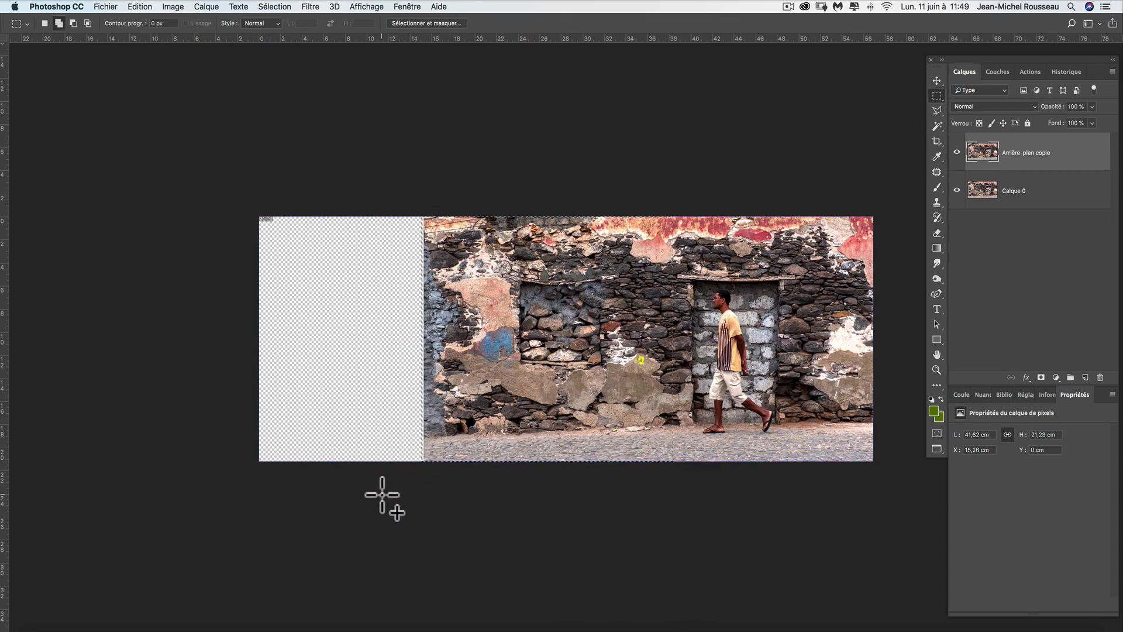
Step: Content-aware scale the selected wall leftward to 166.1% width so it fills the strip
click(133, 6)
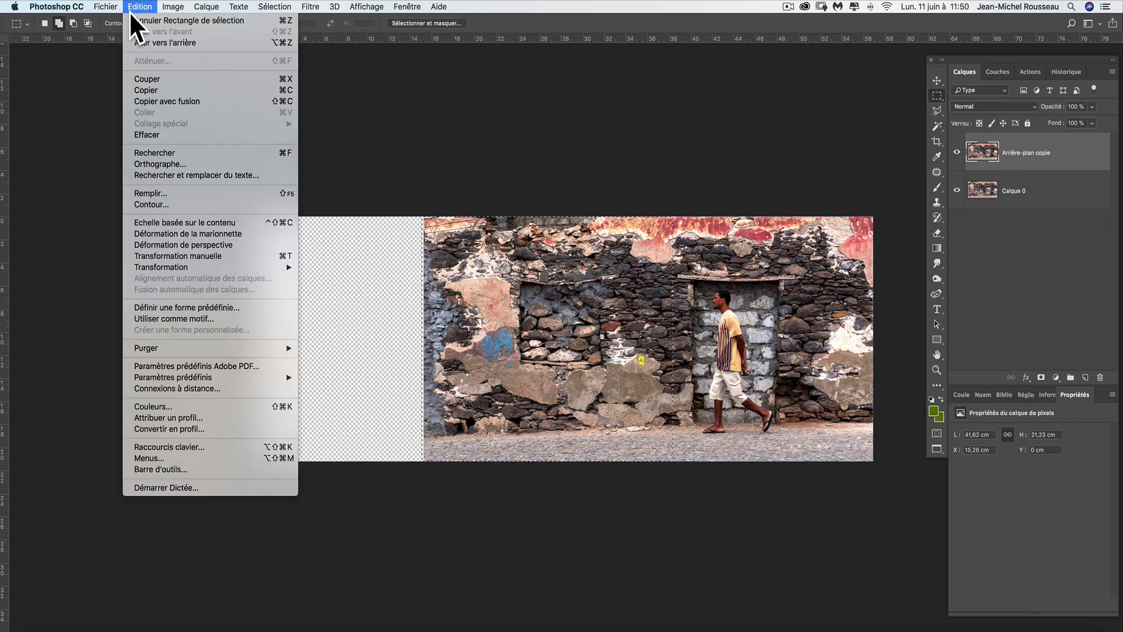
click(191, 223)
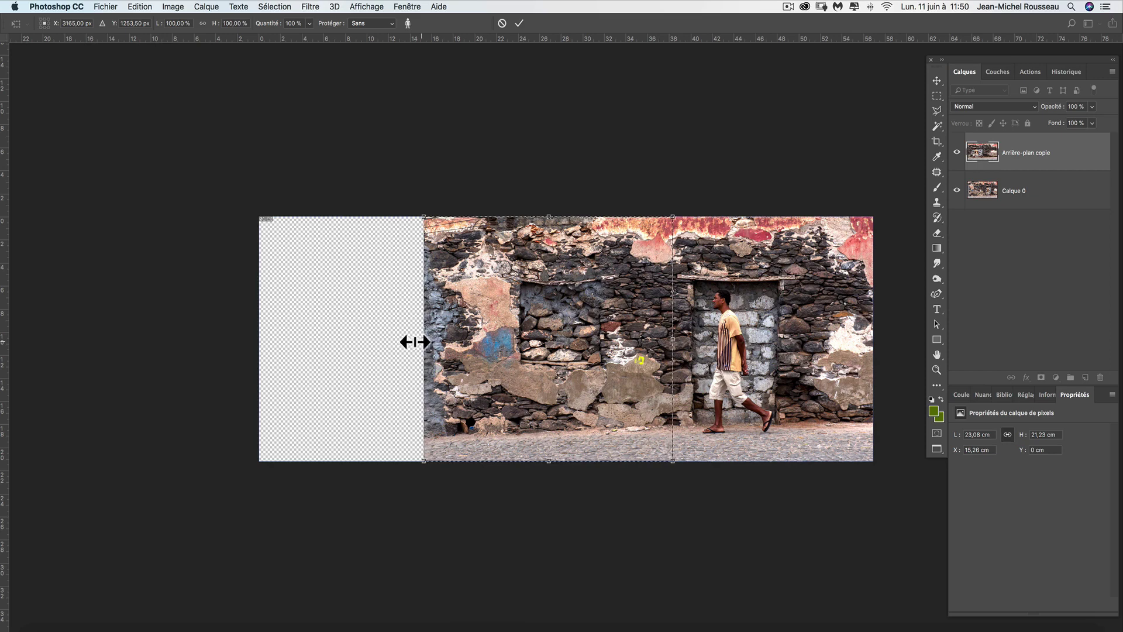
drag(416, 341, 258, 339)
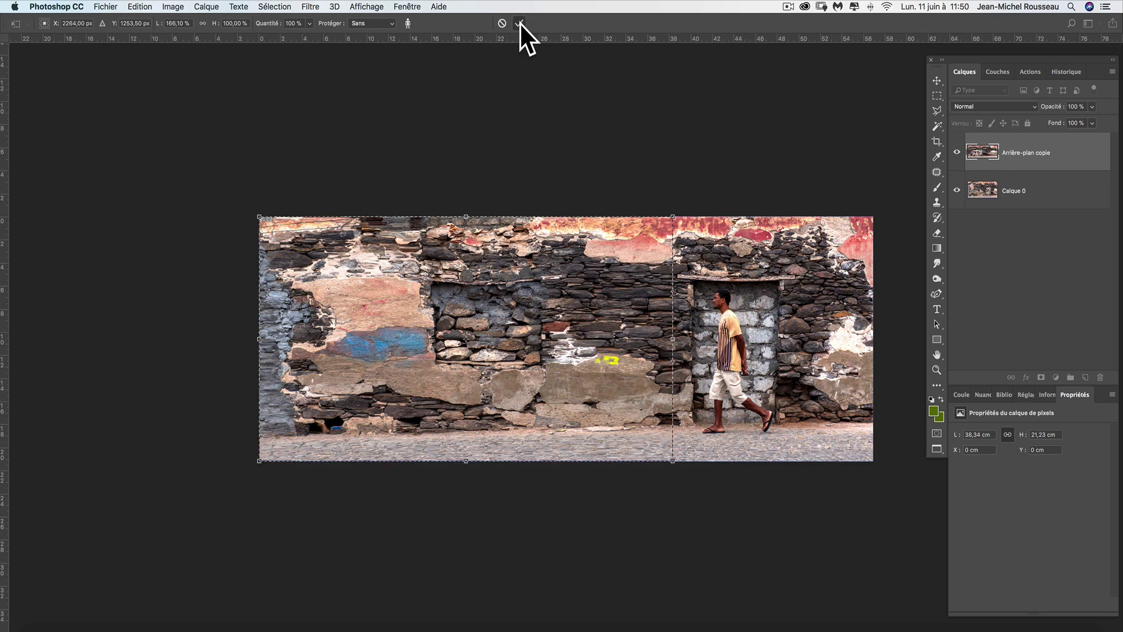
click(520, 22)
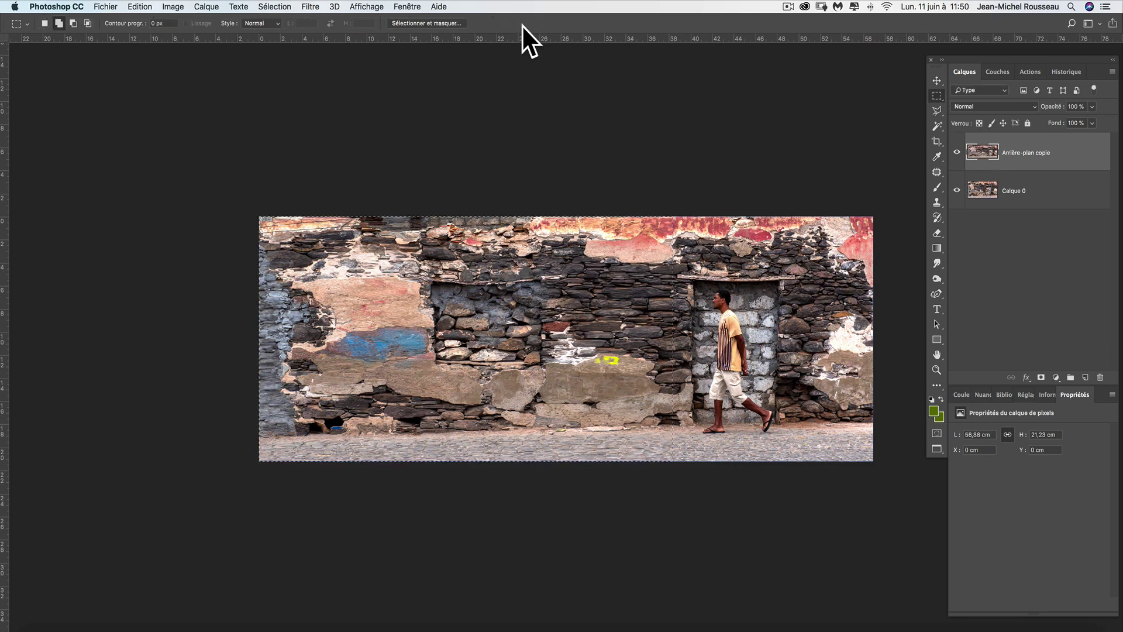
Step: Deselect, inspect the stretched stonework up close, then undo back to the 41.62 cm width
key(super+d)
key(super)
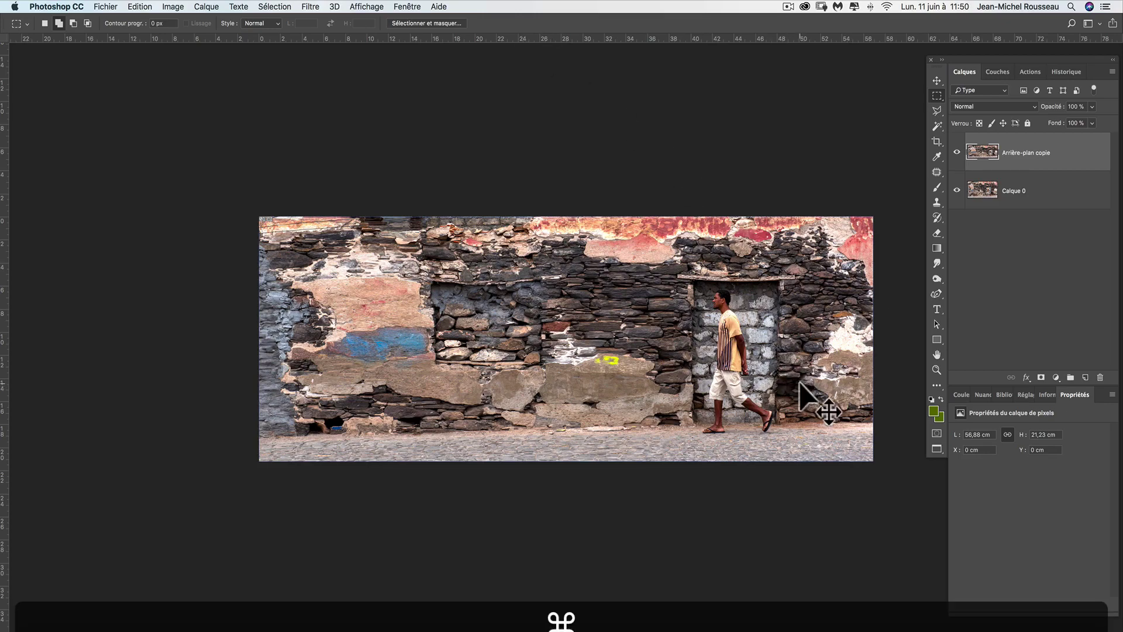
key(super+plus)
key(super+plus)
key(super+plus)
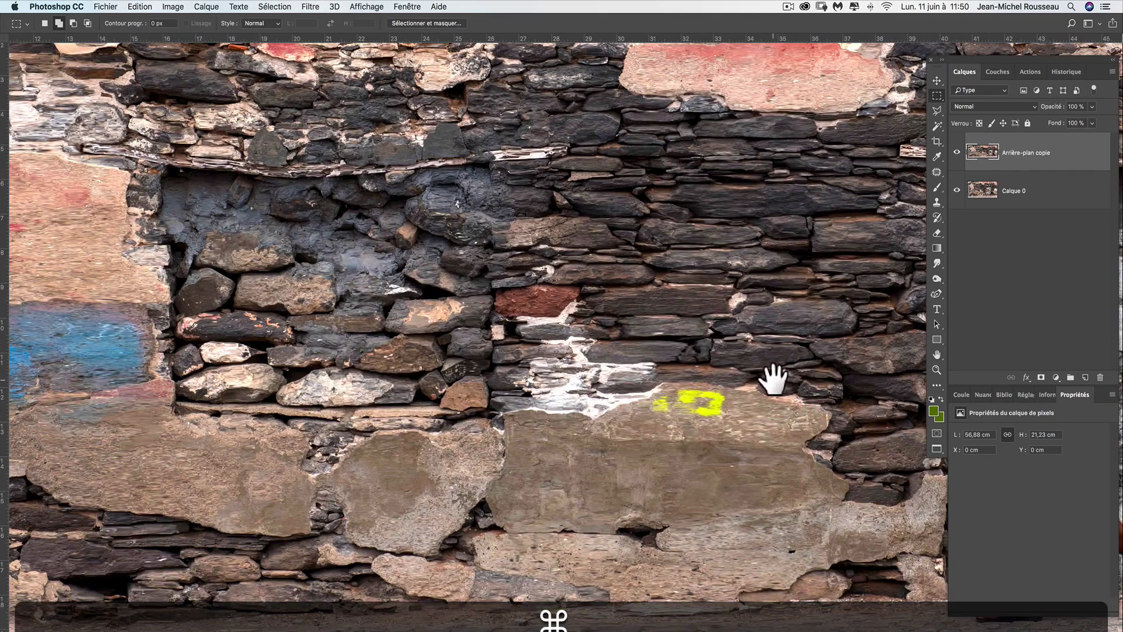
mouse_move(764, 376)
mouse_down()
mouse_move(480, 378)
mouse_move(321, 291)
mouse_up()
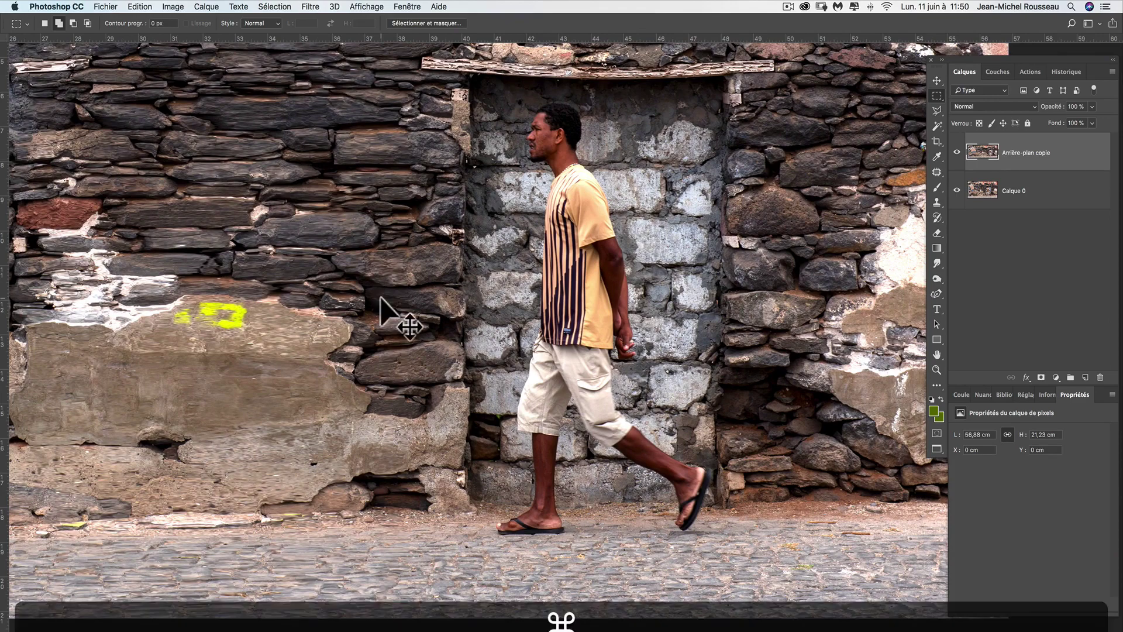
key(super+minus)
key(super+minus)
key(super+minus)
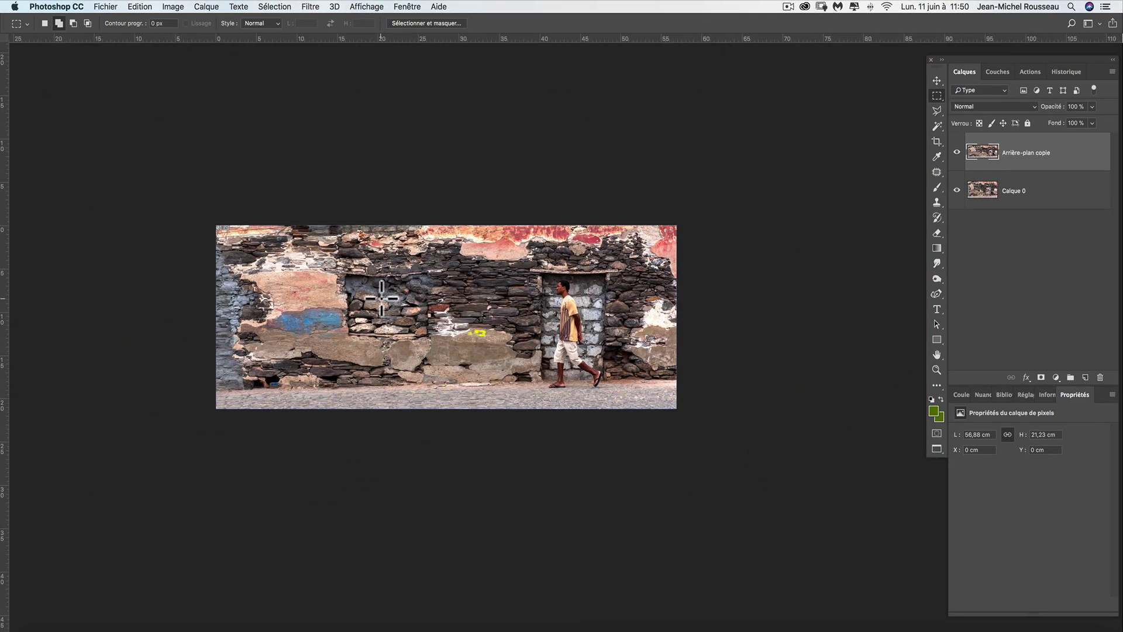
key(alt+super+z)
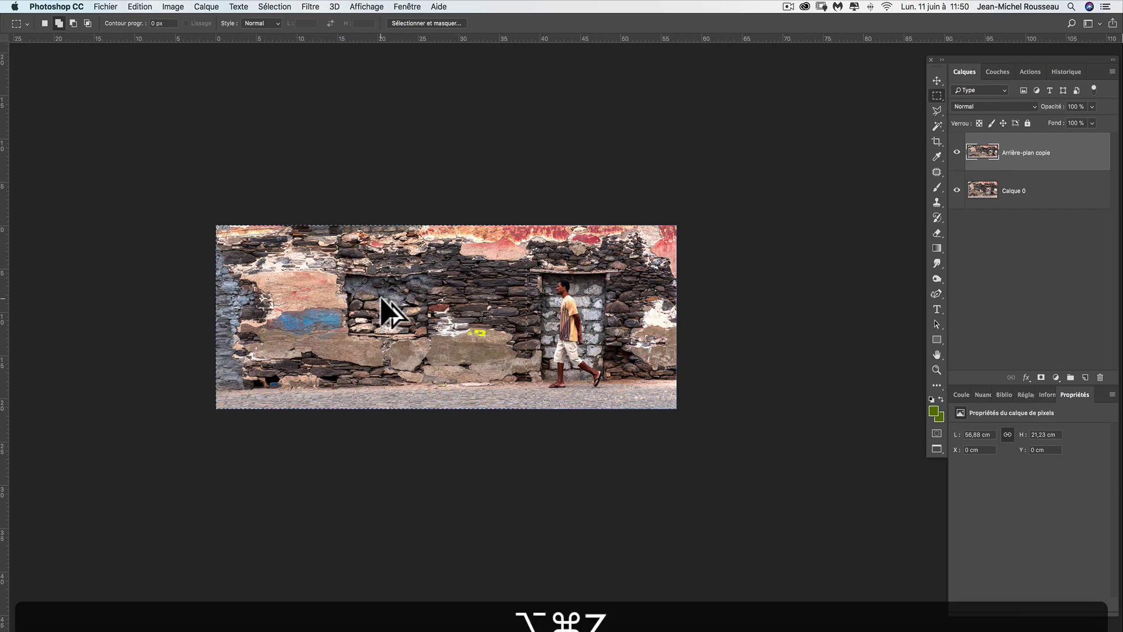
key(alt+super+z)
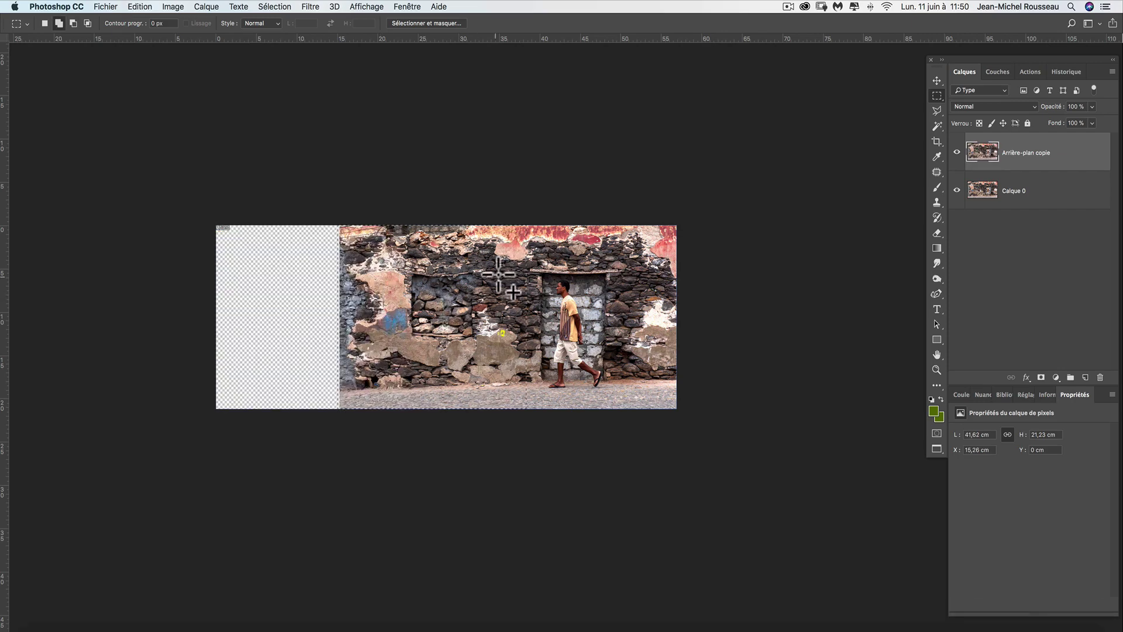
Step: Stretch the wall leftward in three small, committed content-aware scale passes
click(146, 4)
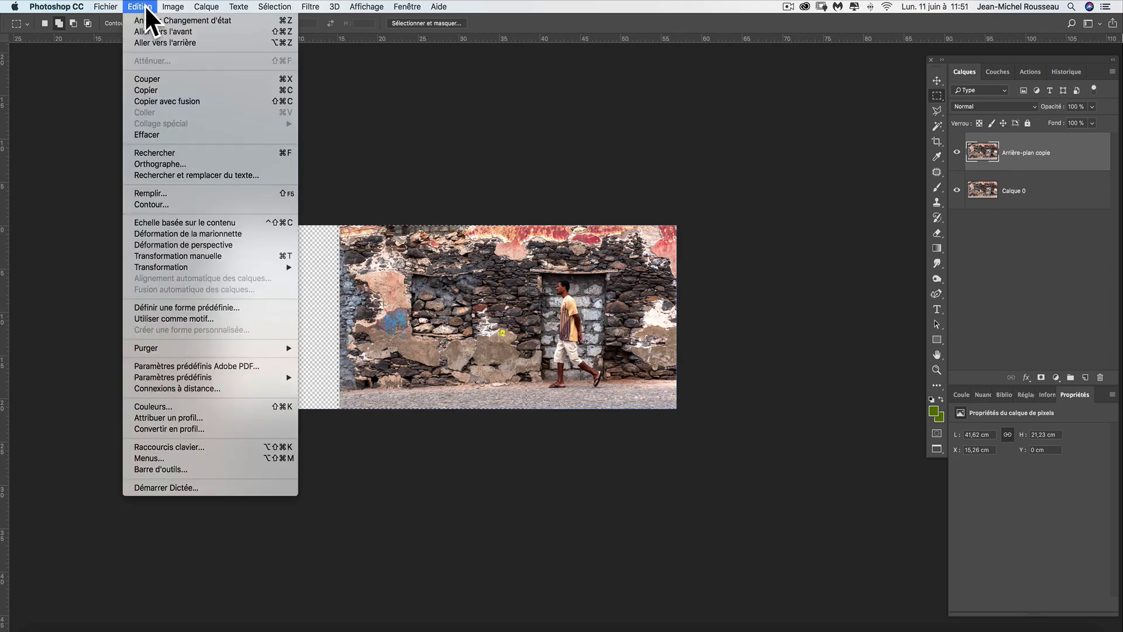
click(190, 224)
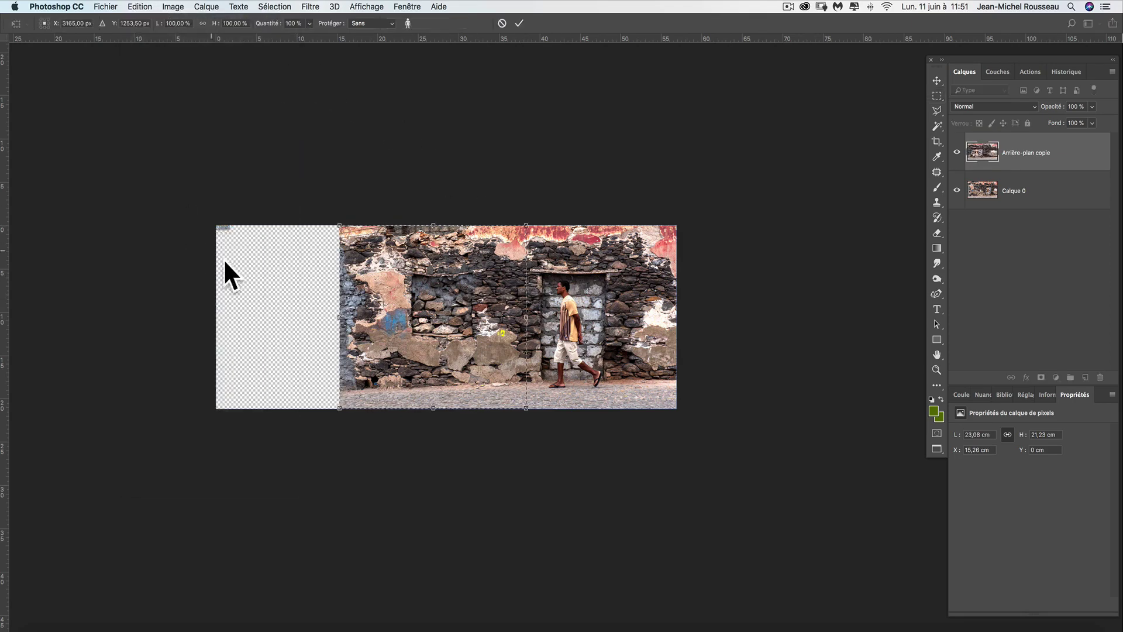
drag(342, 320, 319, 318)
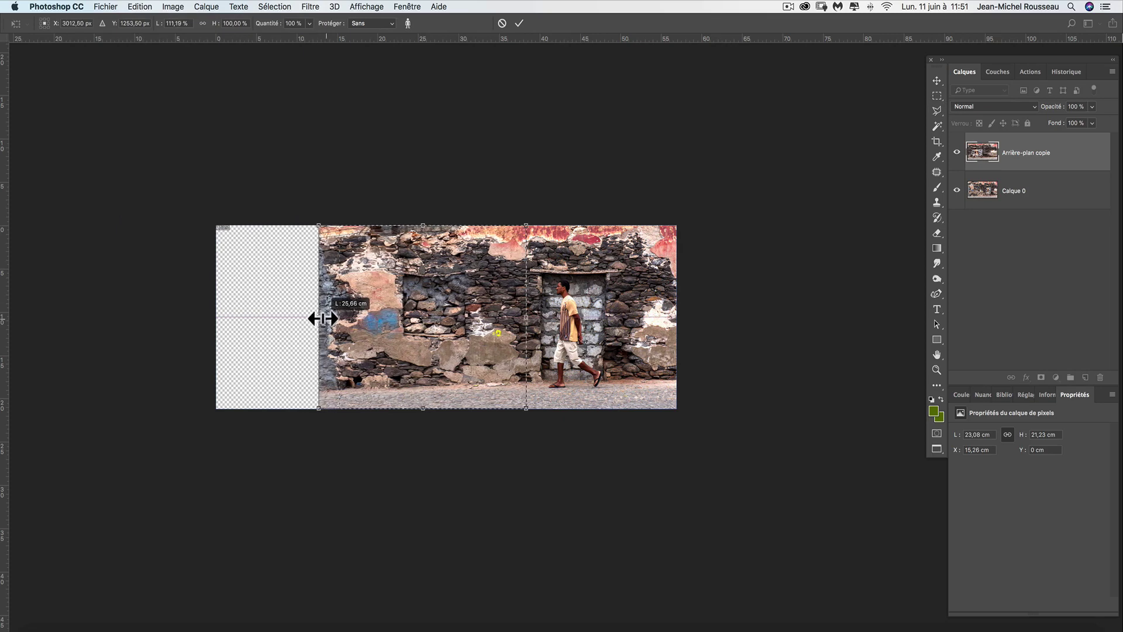
click(517, 21)
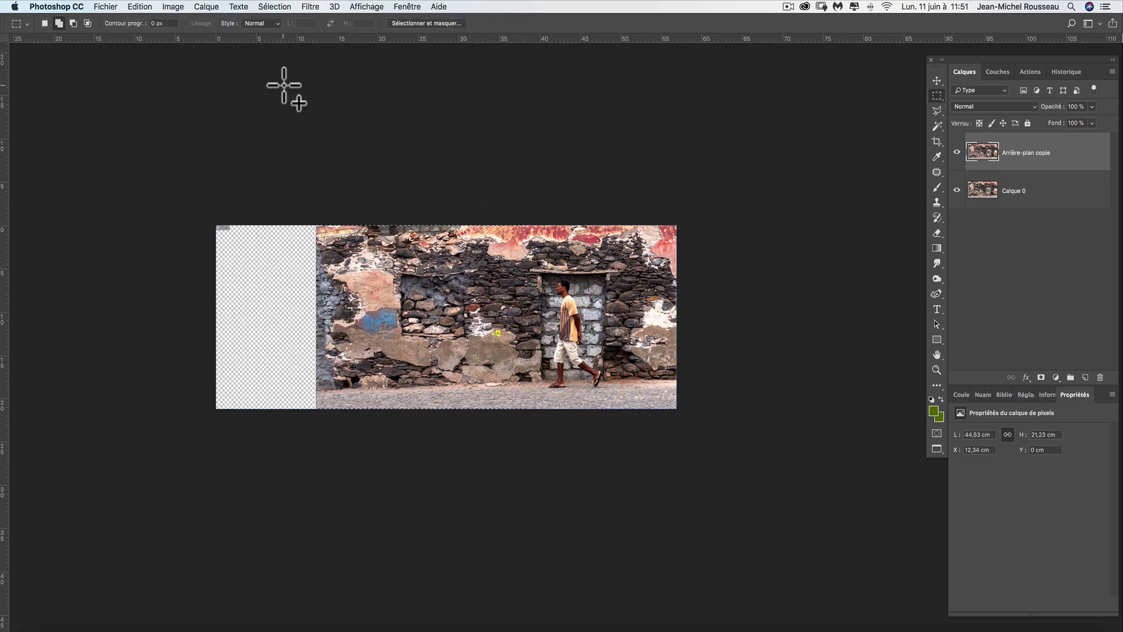
click(140, 6)
click(162, 221)
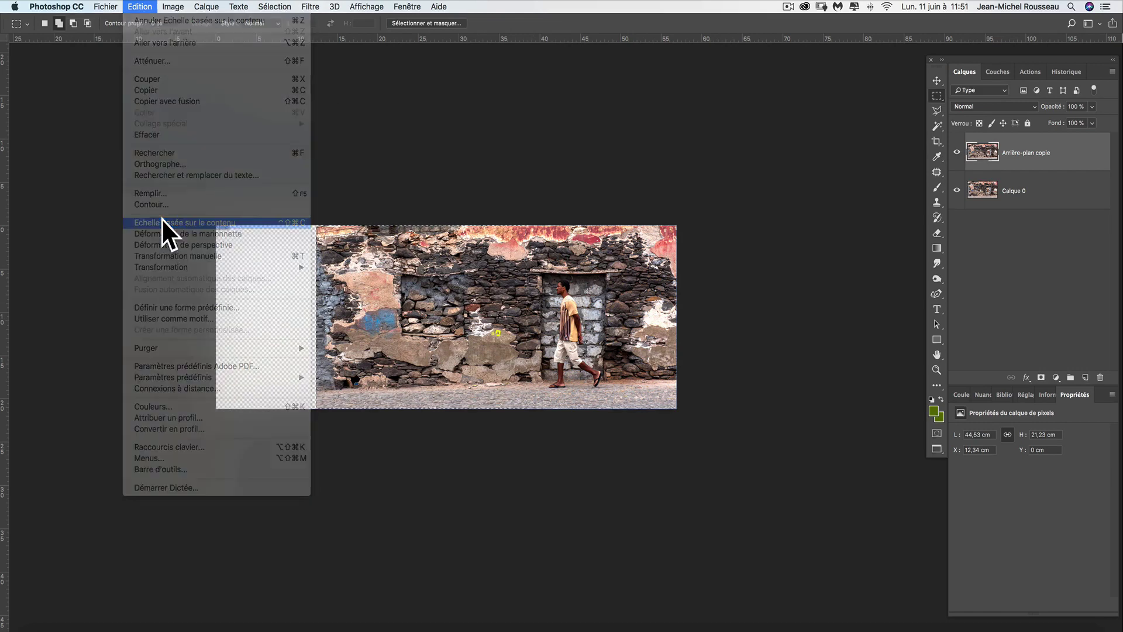
drag(314, 315, 296, 315)
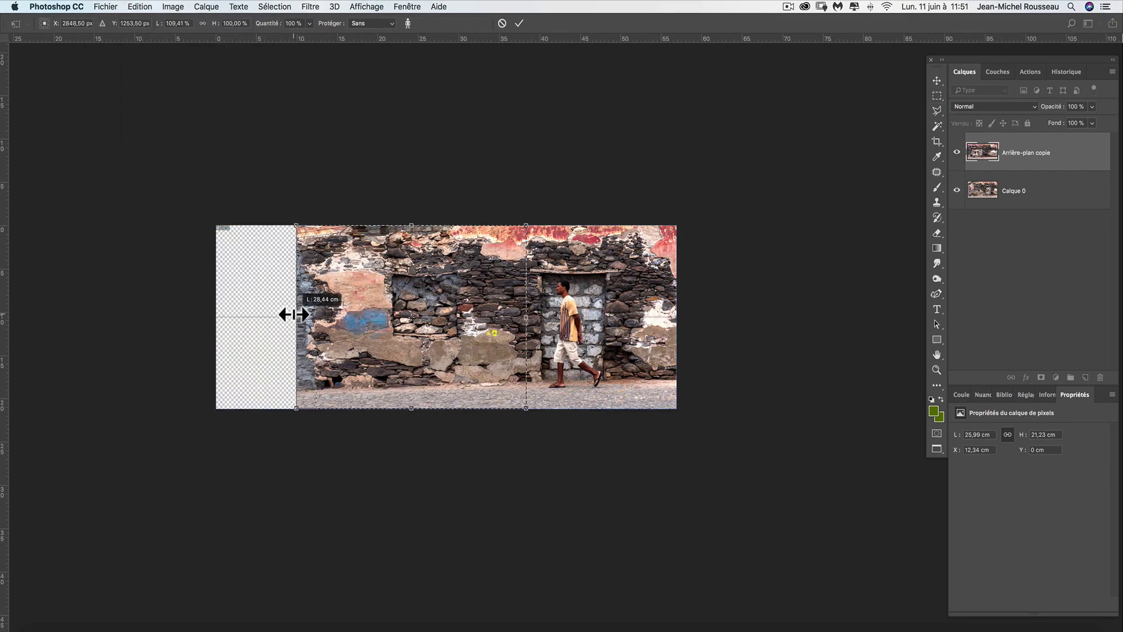
click(519, 24)
click(140, 6)
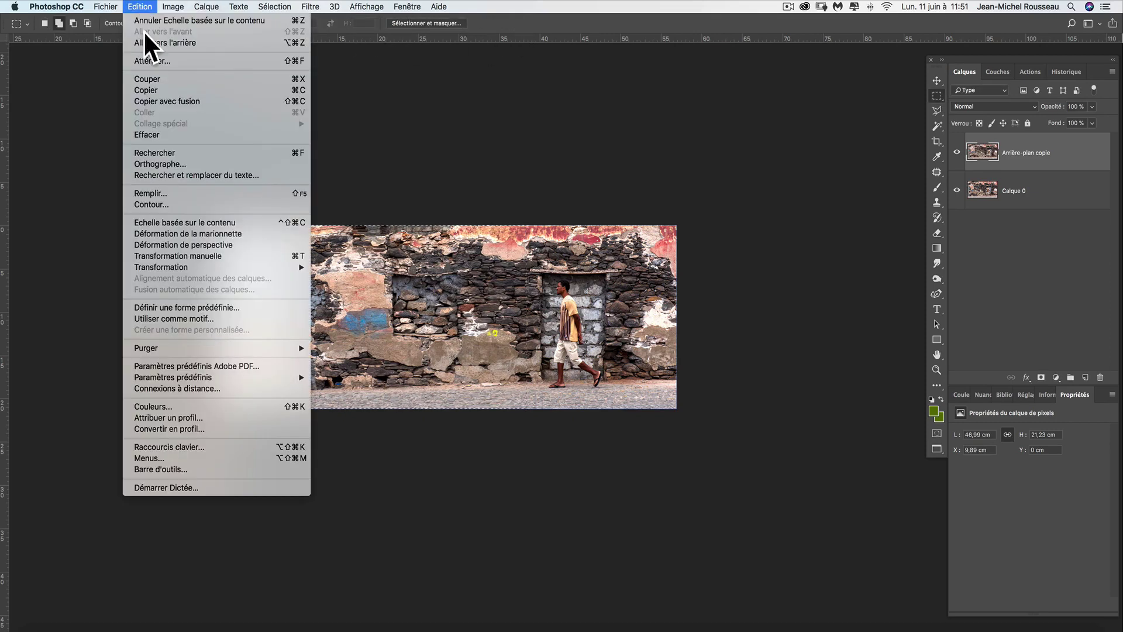
click(223, 223)
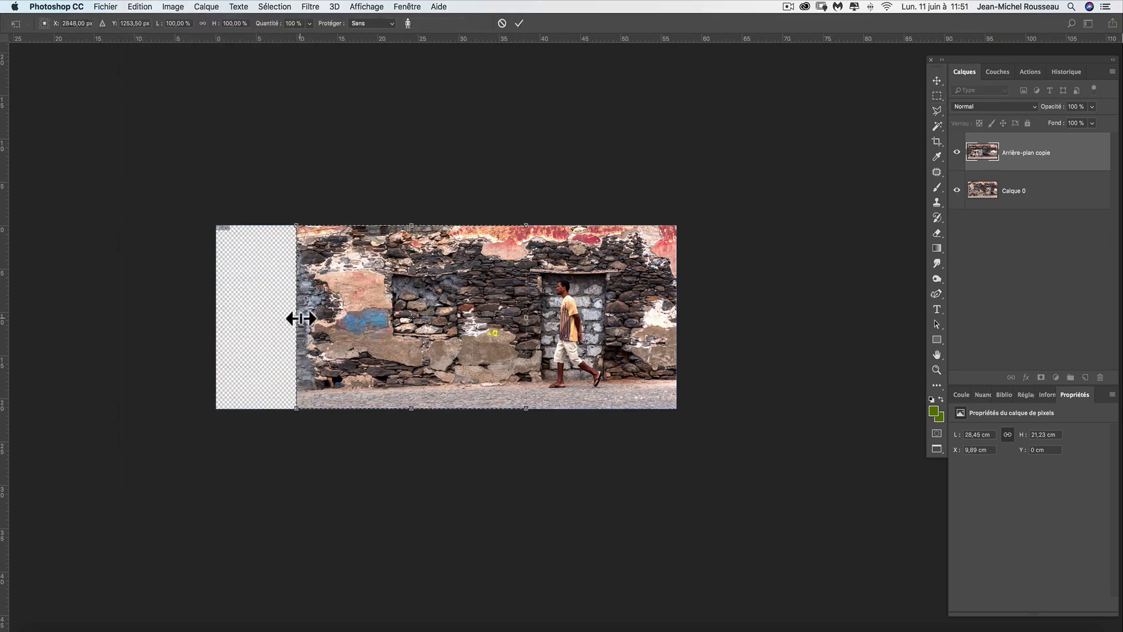
drag(301, 318, 269, 318)
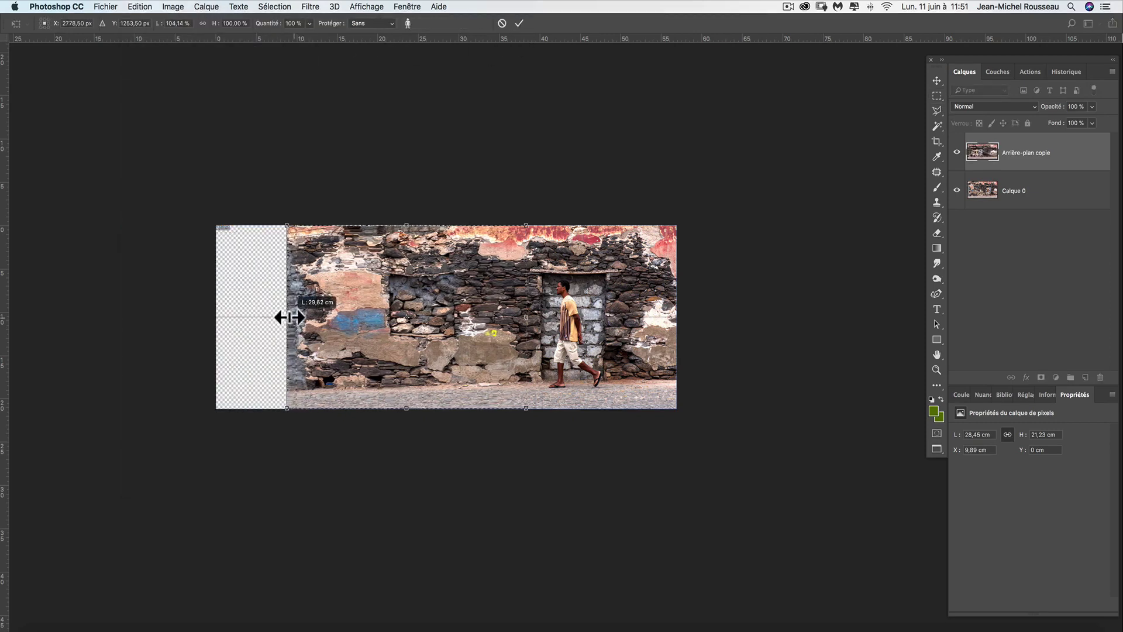
click(519, 23)
Step: Finish with two more content-aware scale passes until the wall reaches the canvas's left border
click(139, 6)
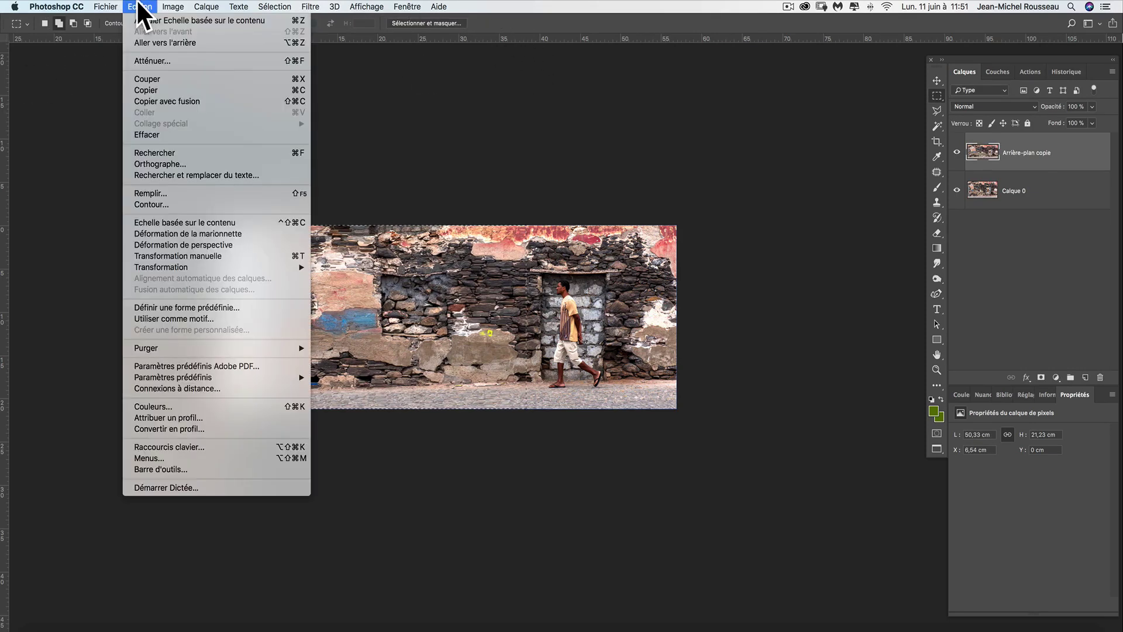
click(154, 221)
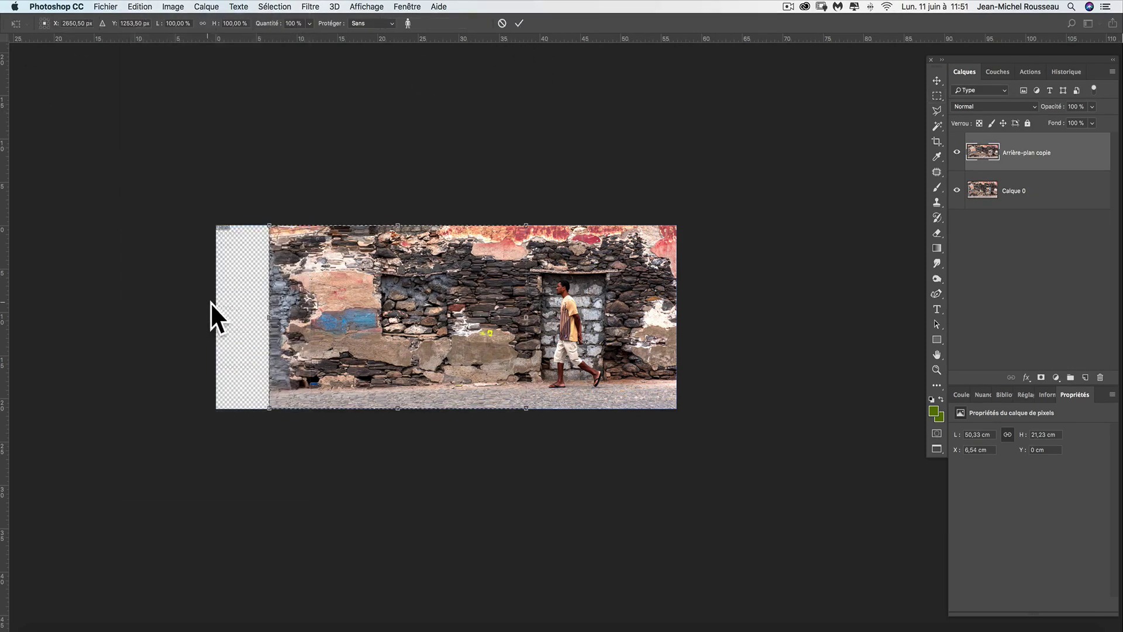
drag(268, 317, 245, 315)
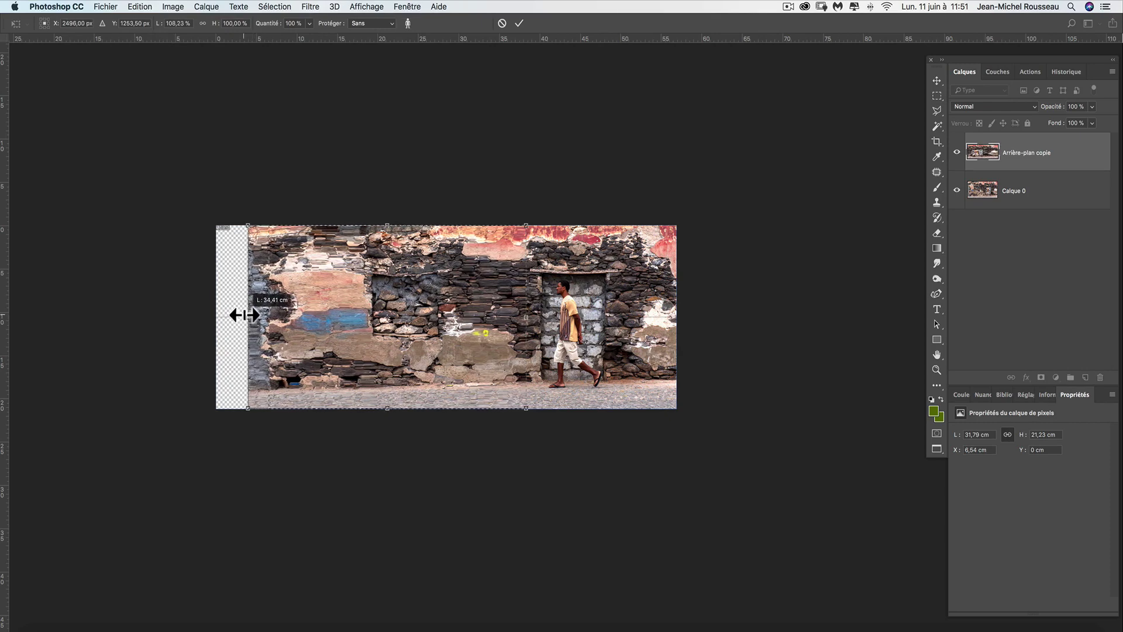
click(514, 22)
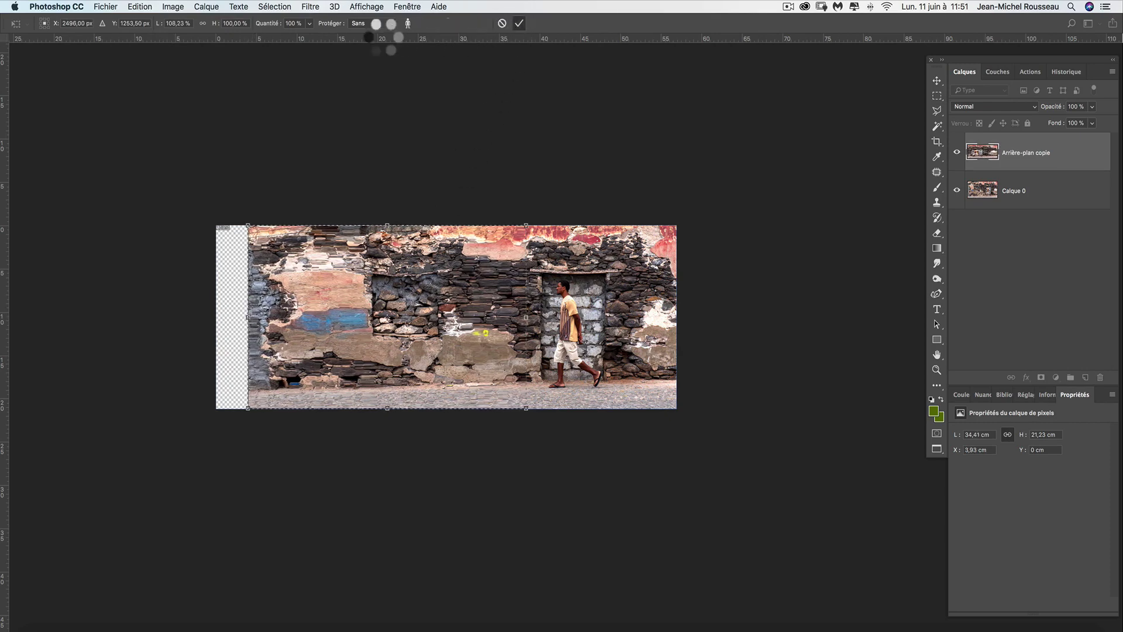
click(137, 5)
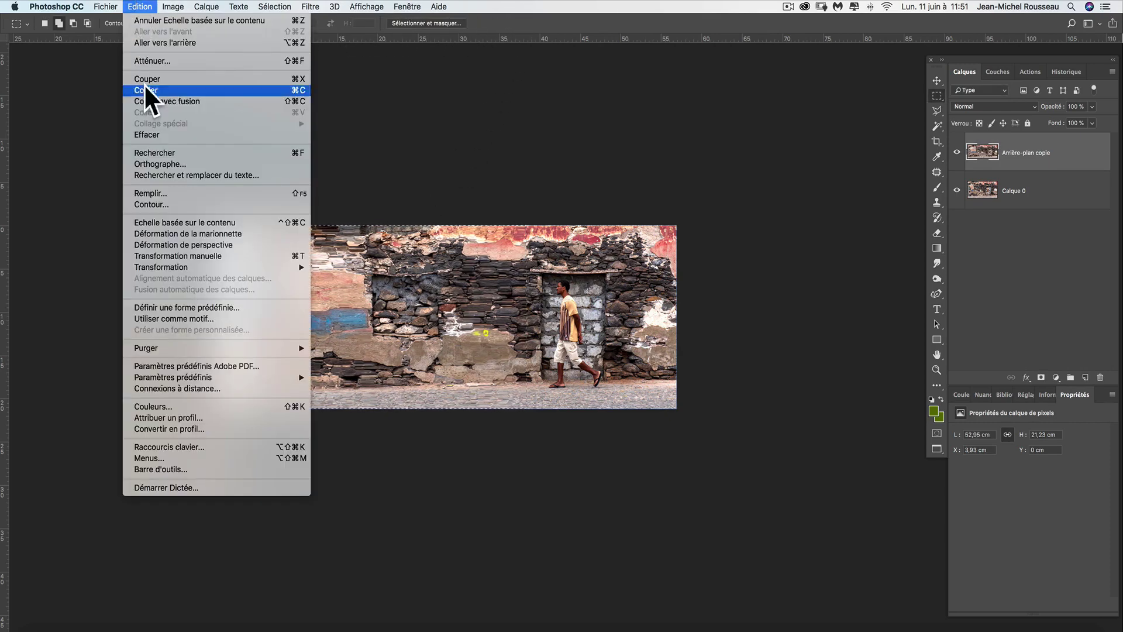
click(166, 226)
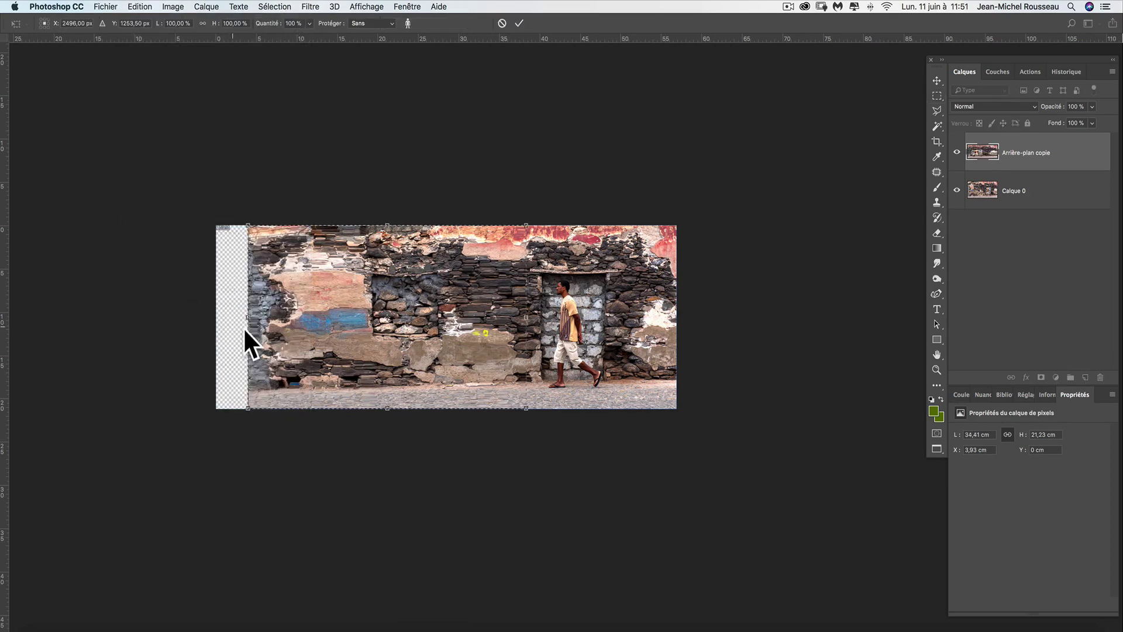
drag(244, 318, 230, 318)
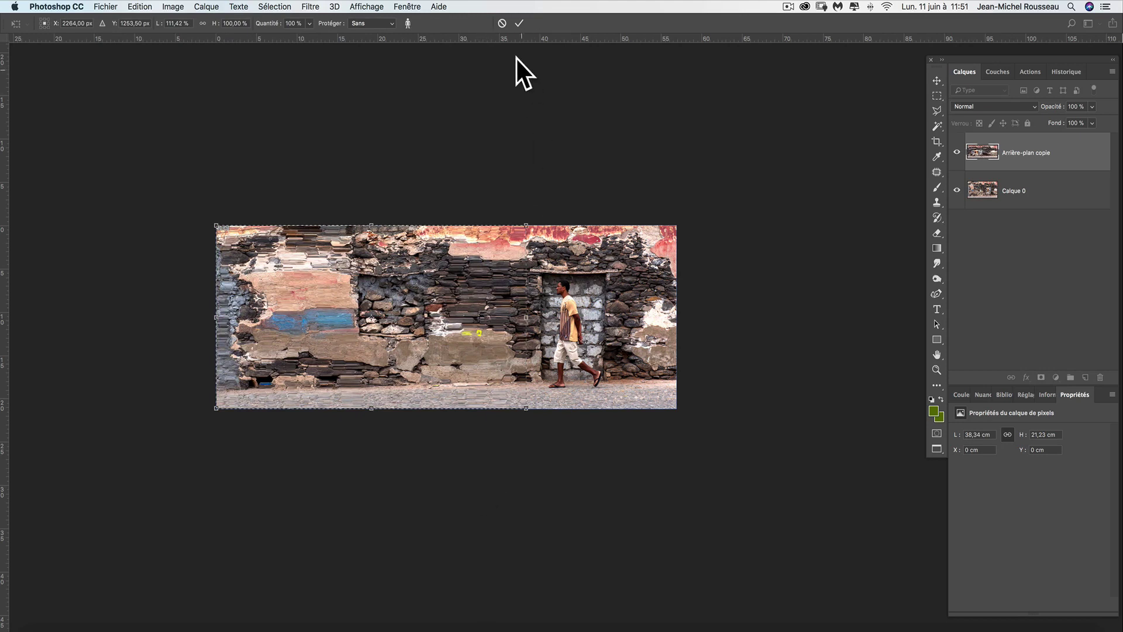
click(519, 23)
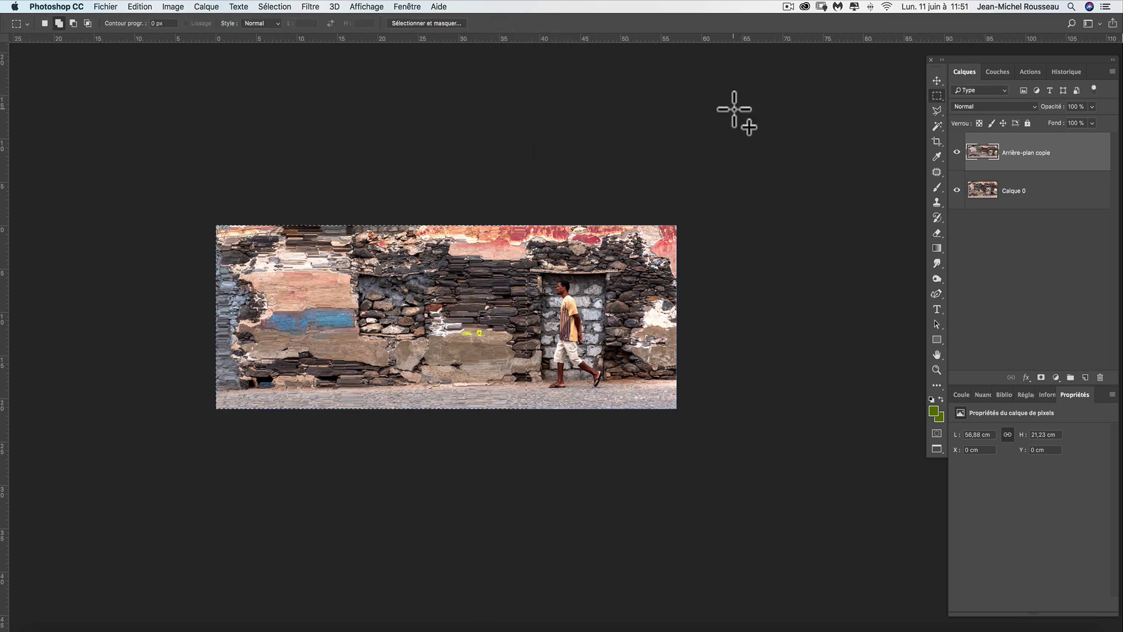
Step: Deselect, zoom in to inspect the stretched wall, then marquee the narrow right-edge strip
key(super+d)
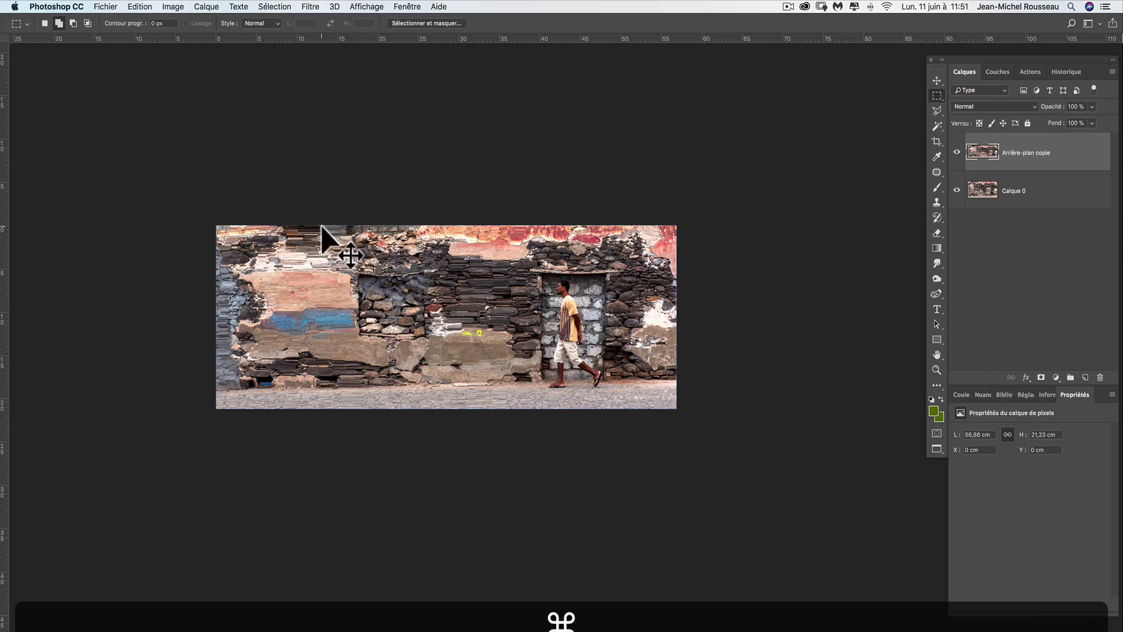
key(ctrl+plus)
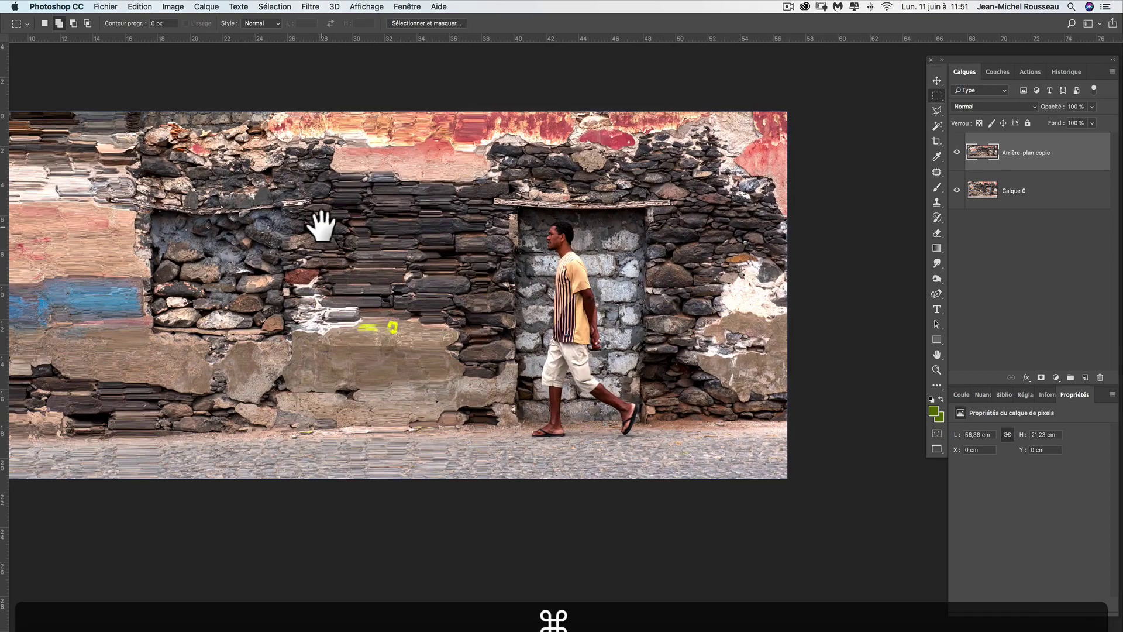
drag(321, 226, 564, 358)
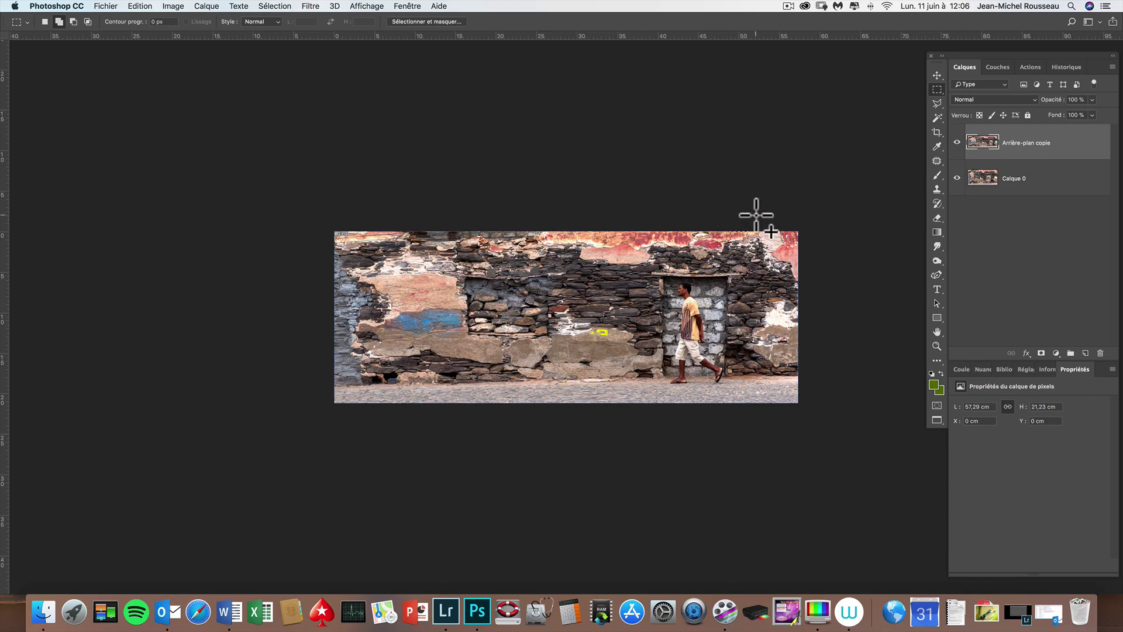
key(super+d)
drag(752, 220, 817, 439)
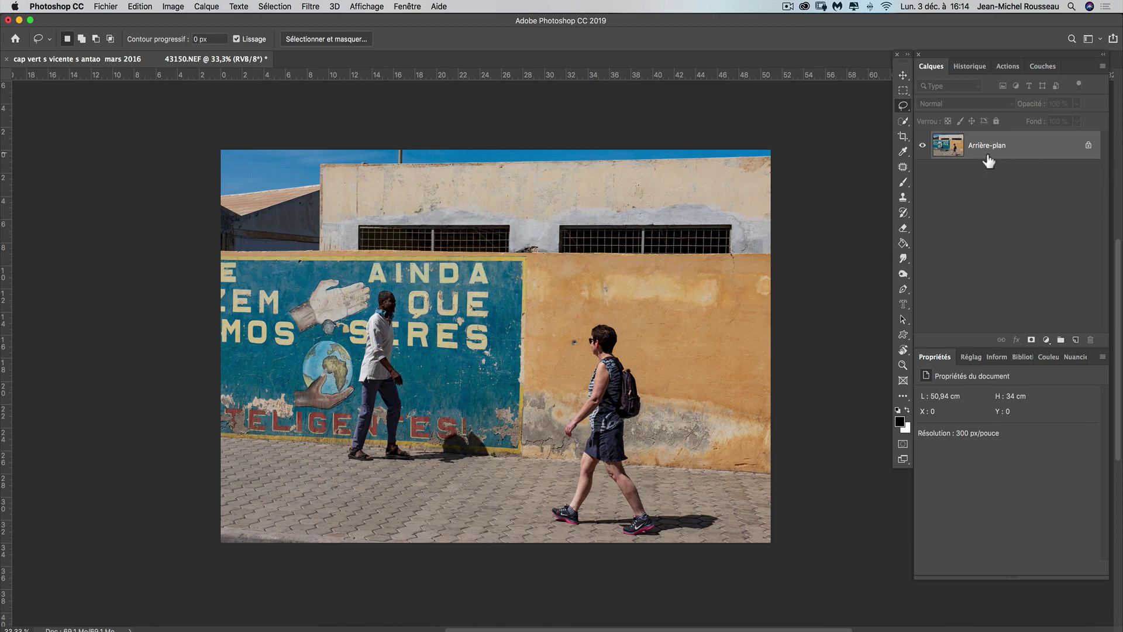
Step: Duplicate the background to a new layer and lasso the walking woman with her shadow
key(super+j)
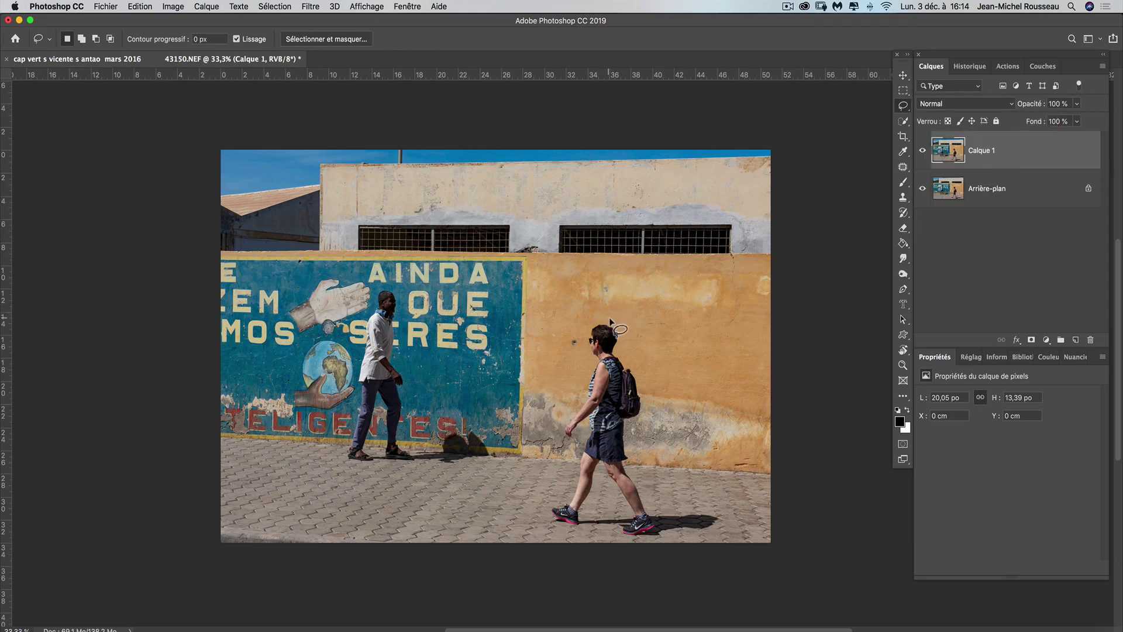
mouse_move(616, 323)
mouse_down()
mouse_move(585, 342)
mouse_move(562, 417)
mouse_move(560, 447)
mouse_move(580, 454)
mouse_move(543, 508)
mouse_move(572, 535)
mouse_move(715, 530)
mouse_move(713, 504)
mouse_move(673, 491)
mouse_move(631, 437)
mouse_move(643, 426)
mouse_up()
drag(652, 388, 616, 322)
click(140, 6)
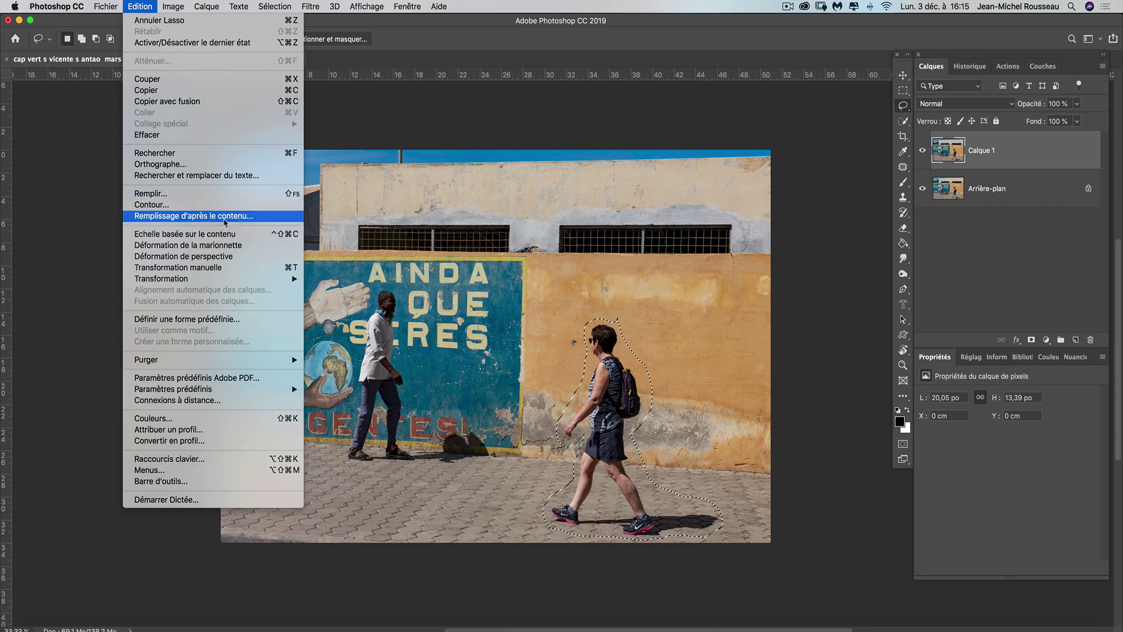
Step: Run Remplissage d'après le contenu (Content-Aware Fill) on the woman selection
click(226, 216)
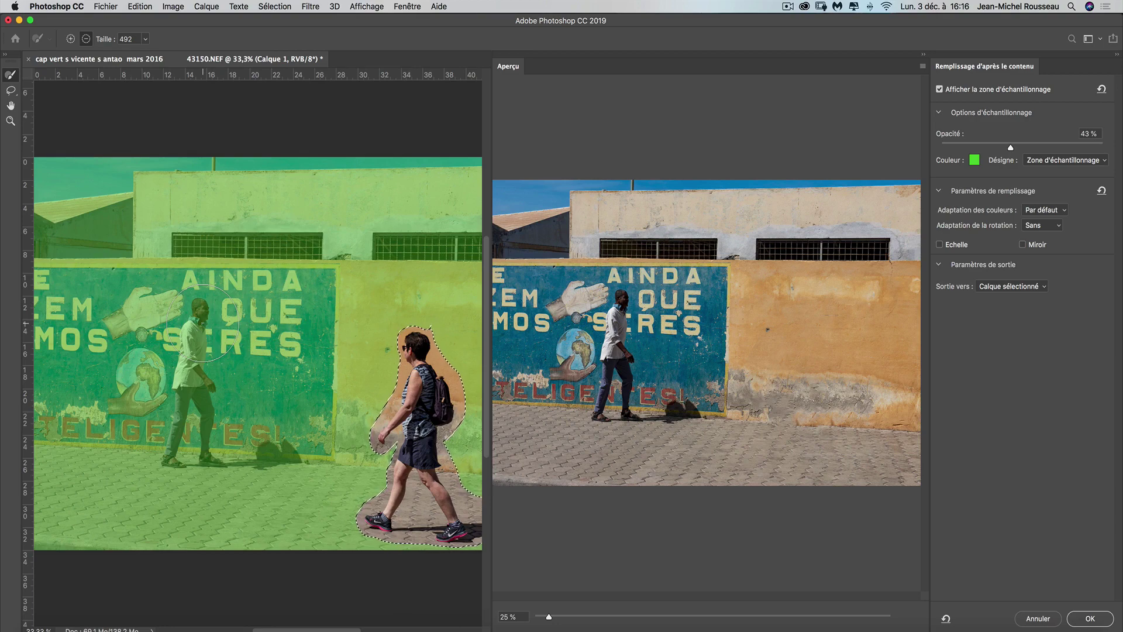
Step: Use a 1772-size subtract brush to remove the image's left edge from sampling
key(ctrl+minus)
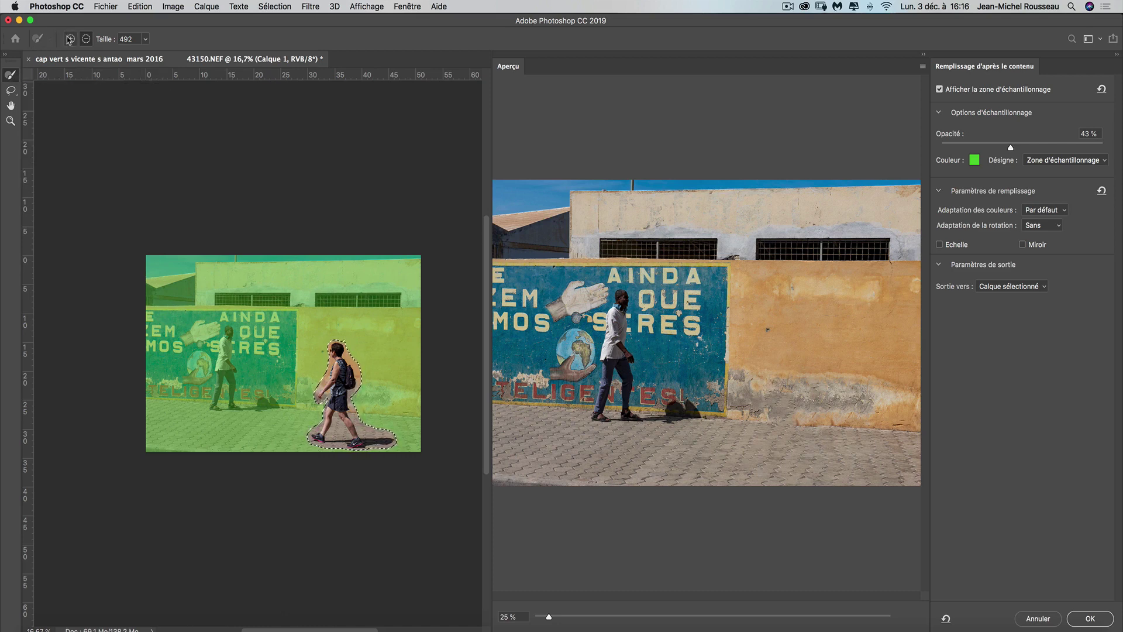
click(87, 40)
drag(163, 271, 214, 278)
mouse_move(184, 263)
mouse_down()
mouse_move(187, 349)
mouse_move(398, 268)
mouse_move(419, 276)
mouse_up()
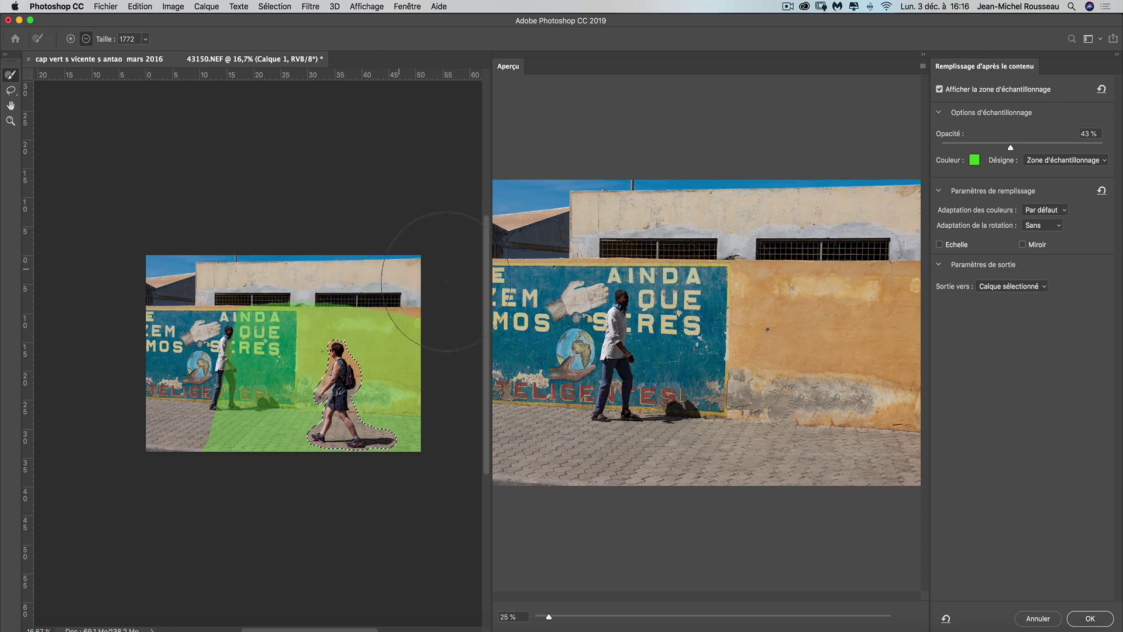
scroll(669, 476, up, 5)
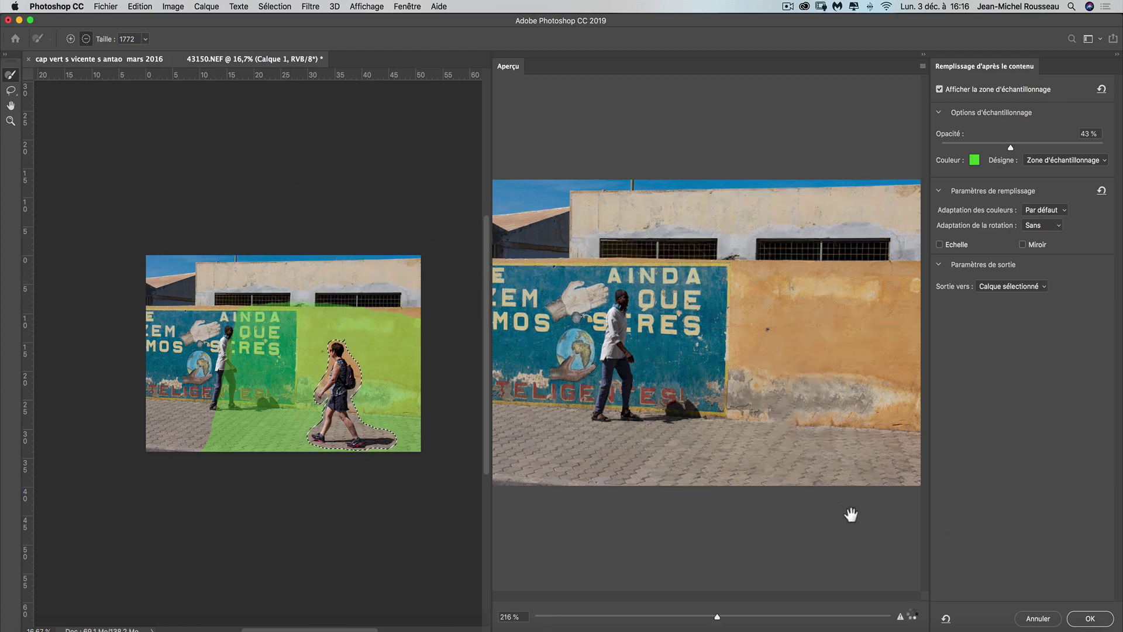
scroll(849, 515, up, 1)
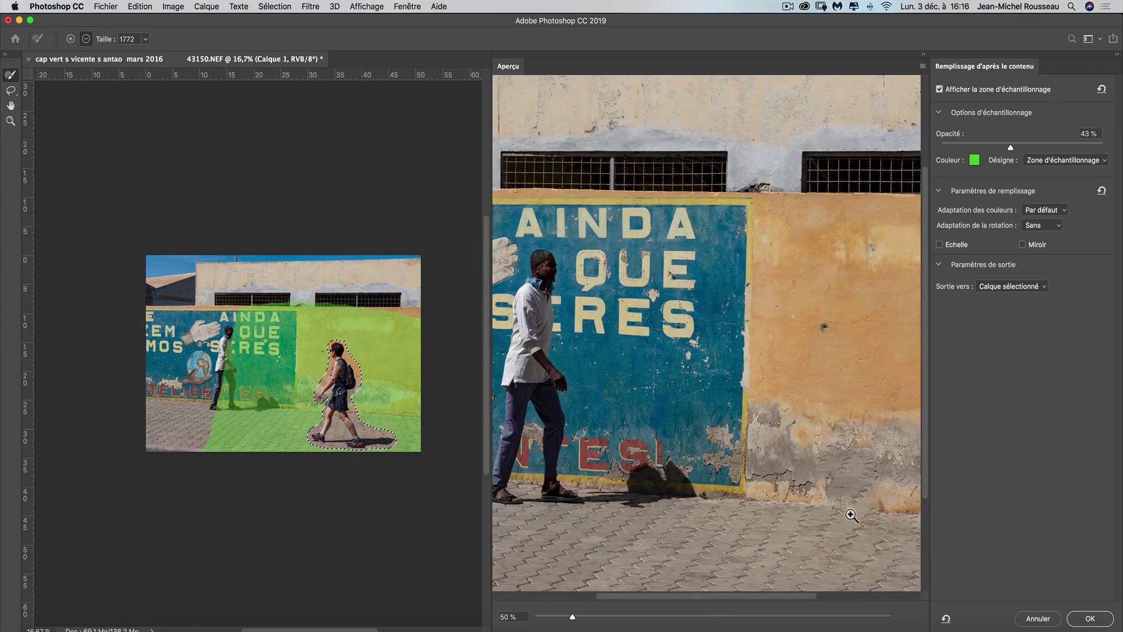
drag(767, 494, 623, 371)
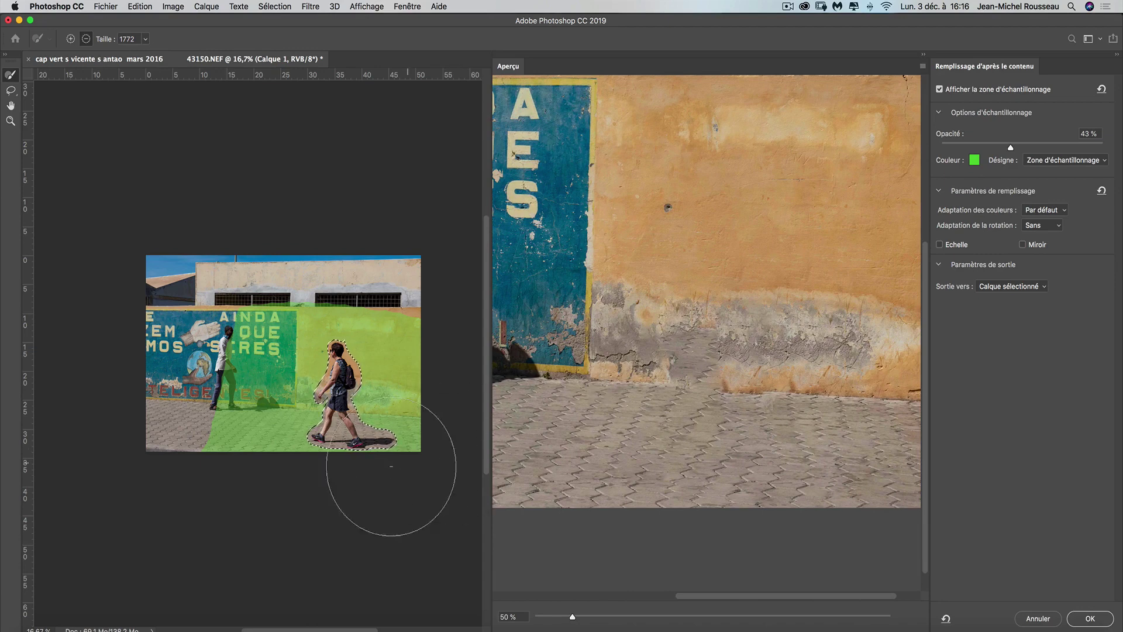
Step: Exclude the bottom-left pavement and QUE SERES lettering, adding the AINDA QUE letters back
drag(213, 476, 197, 391)
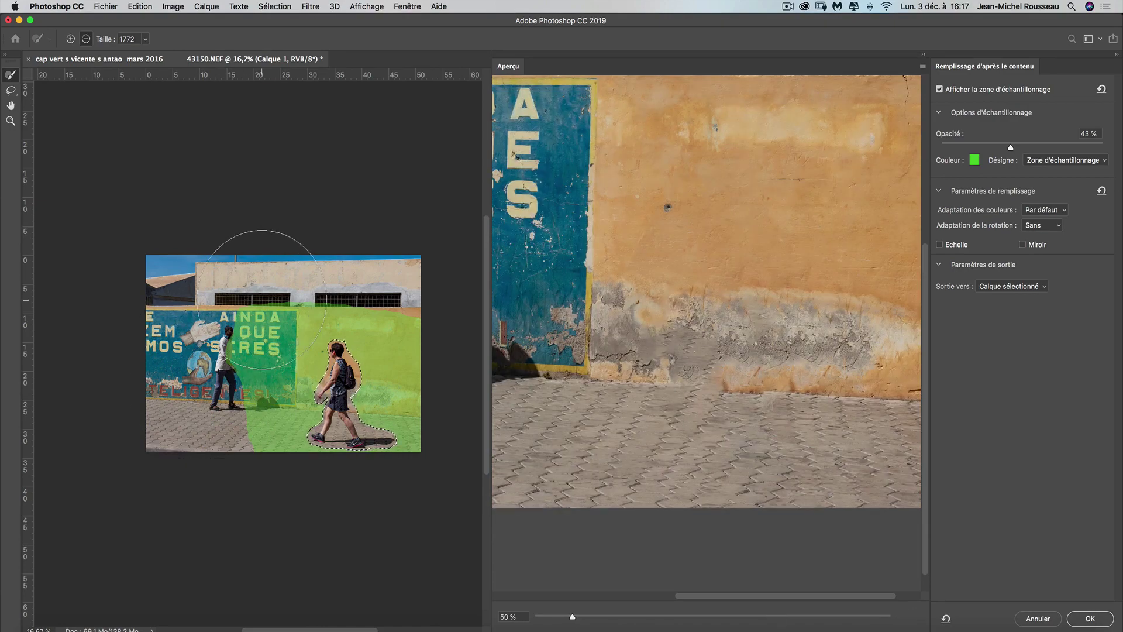
drag(267, 321, 220, 343)
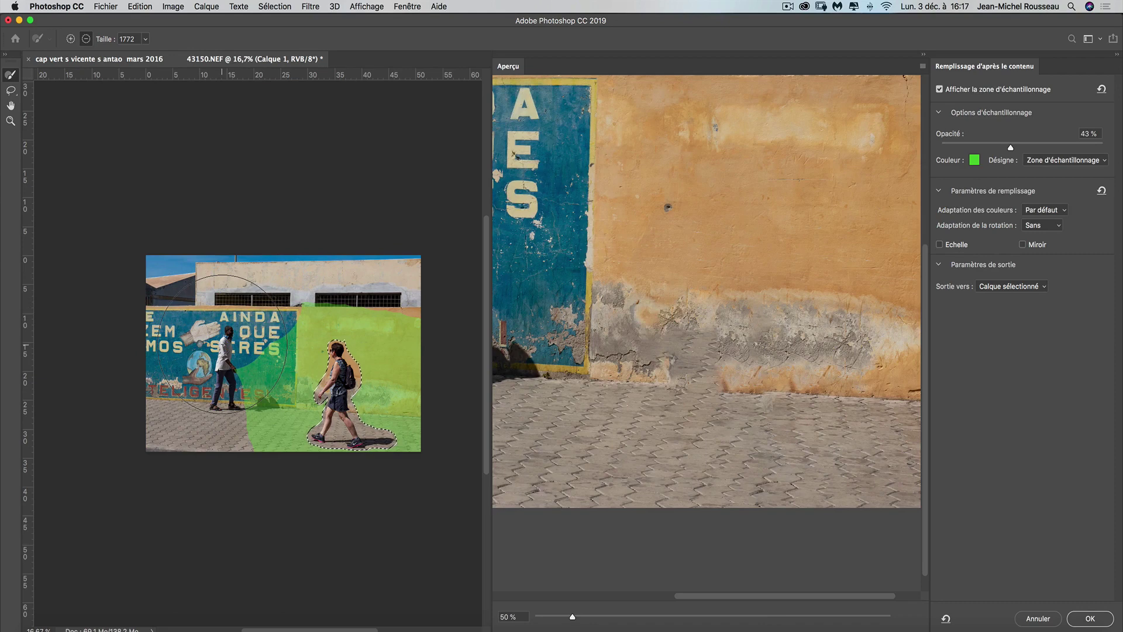
drag(236, 349, 196, 358)
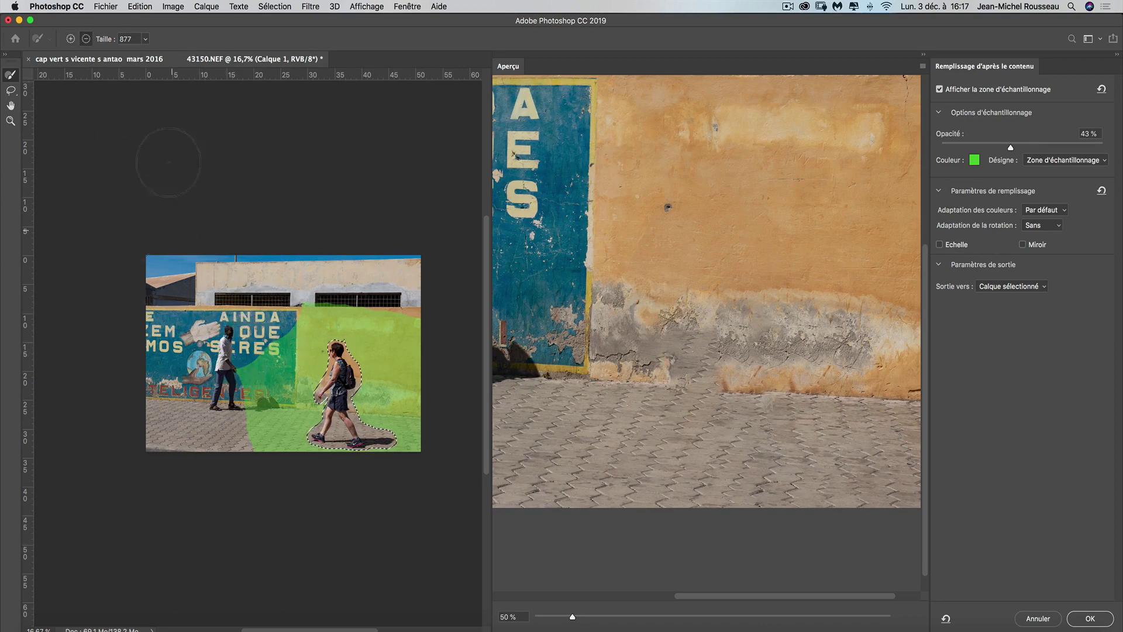
click(71, 39)
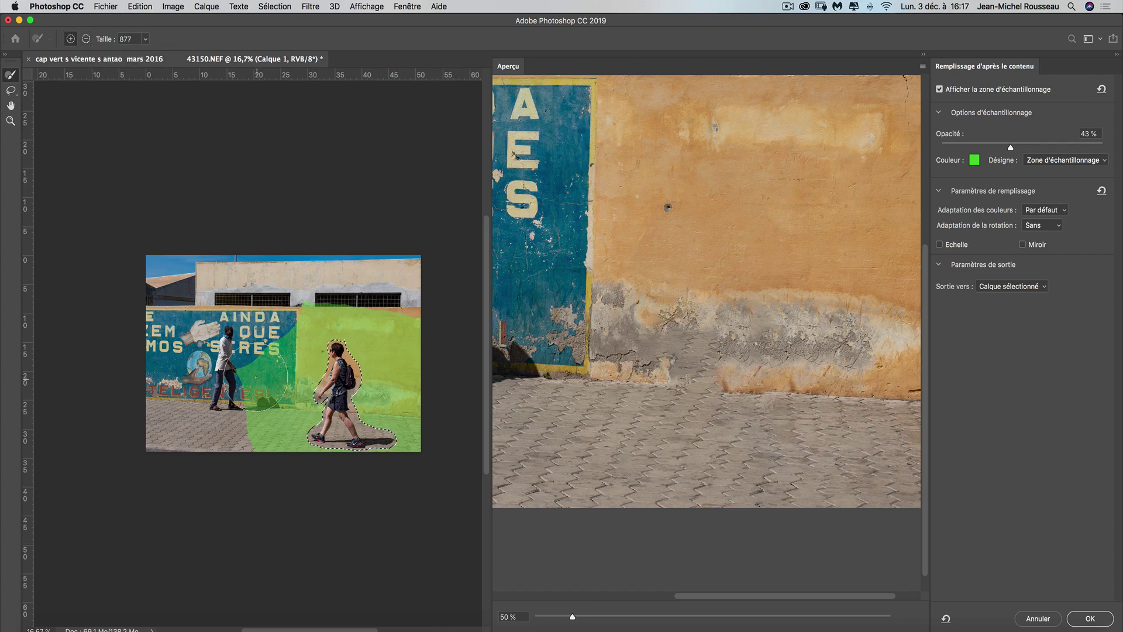
mouse_move(231, 368)
mouse_down()
mouse_move(278, 312)
mouse_move(230, 450)
mouse_move(234, 436)
mouse_up()
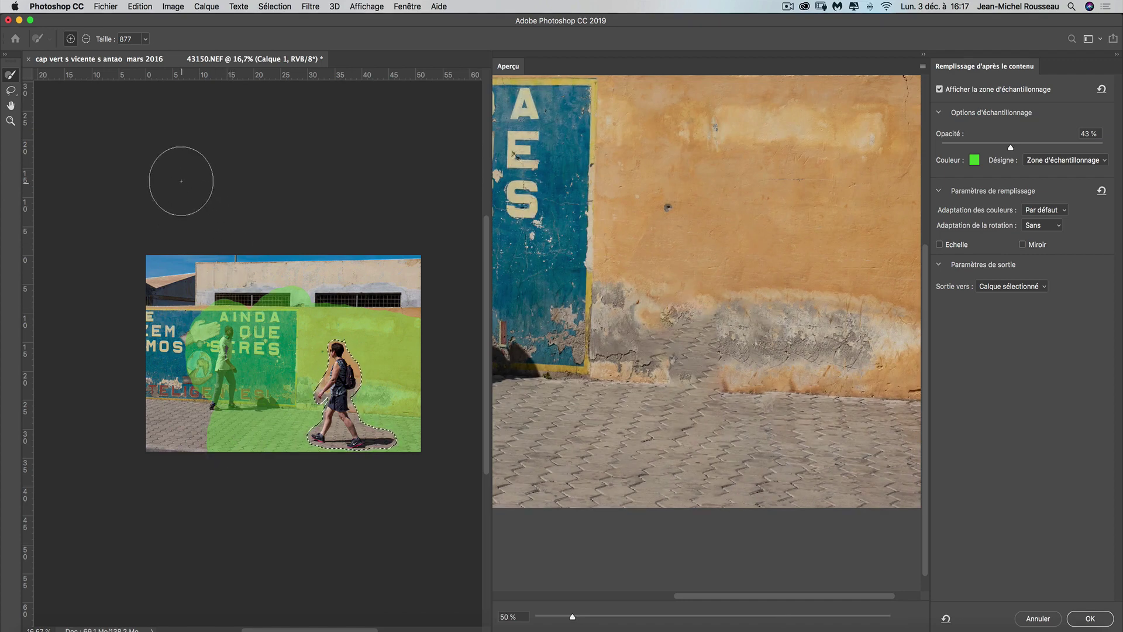
click(88, 40)
Step: Paint the walking man and hand mural out of sampling, then view the preview at 34%
mouse_move(231, 319)
mouse_down()
mouse_move(208, 345)
mouse_move(201, 436)
mouse_move(259, 287)
mouse_move(298, 289)
mouse_up()
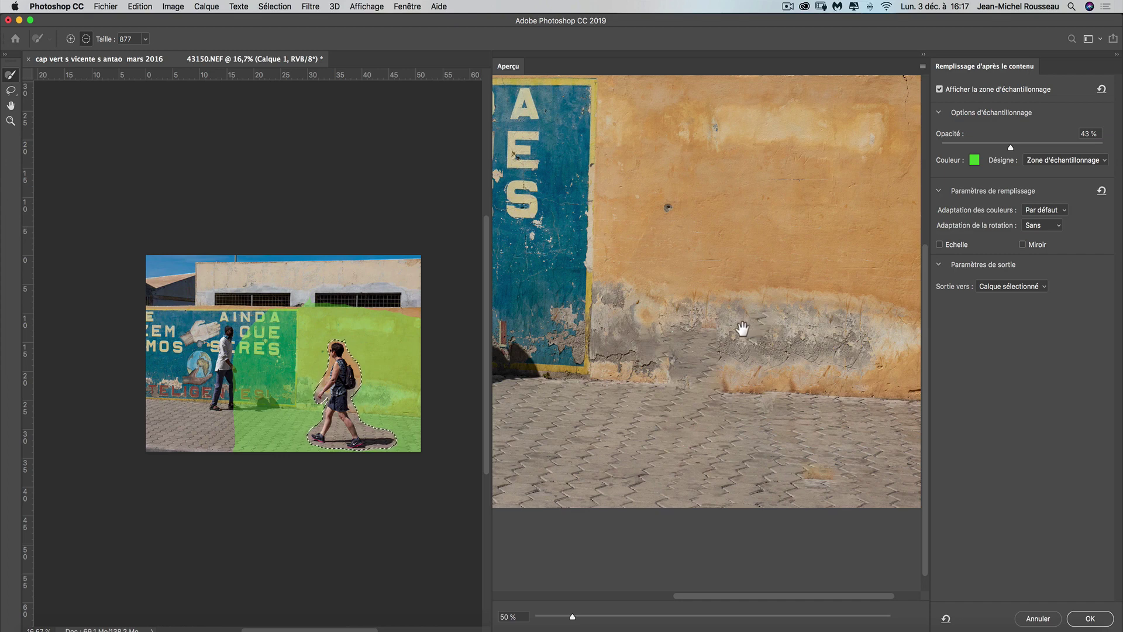
drag(739, 330, 621, 353)
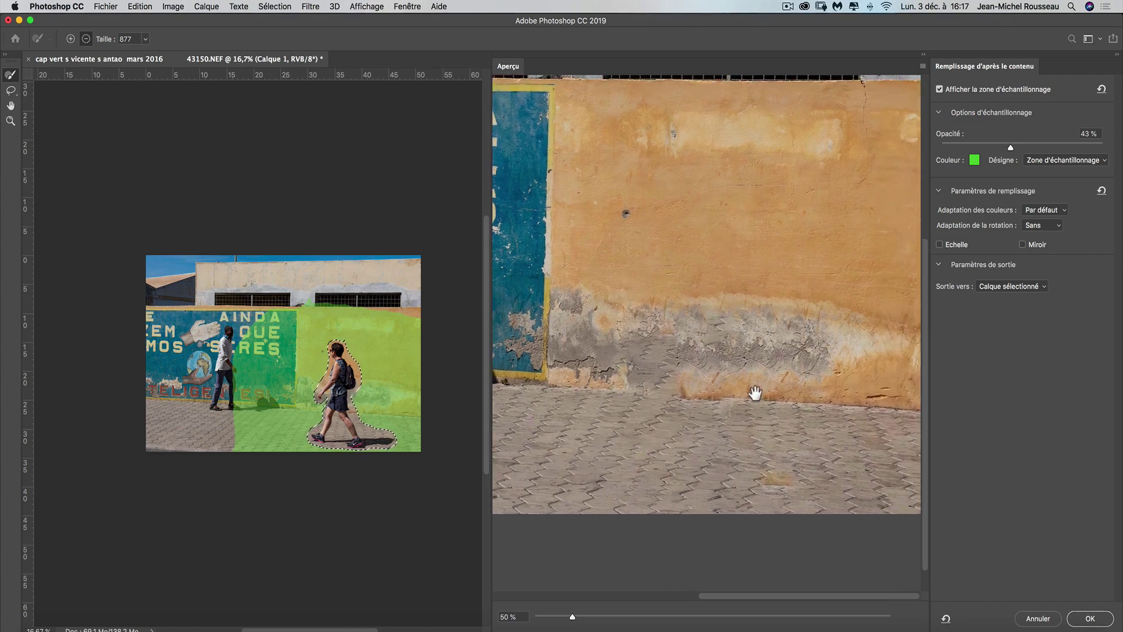
scroll(702, 393, down, 1)
drag(572, 617, 557, 619)
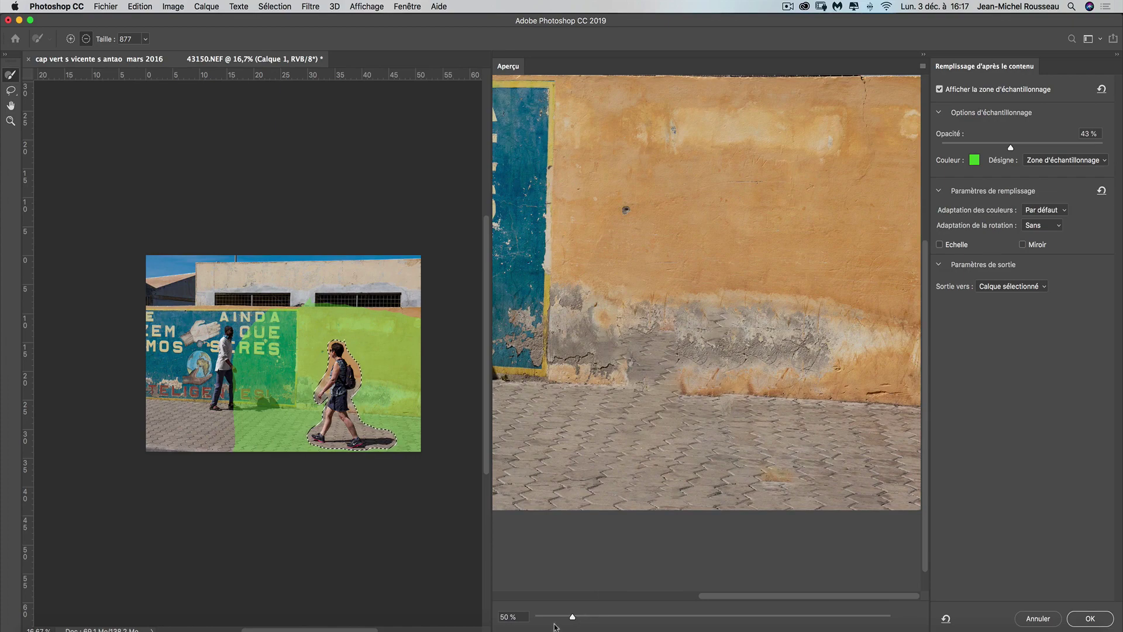
scroll(714, 401, up, 1)
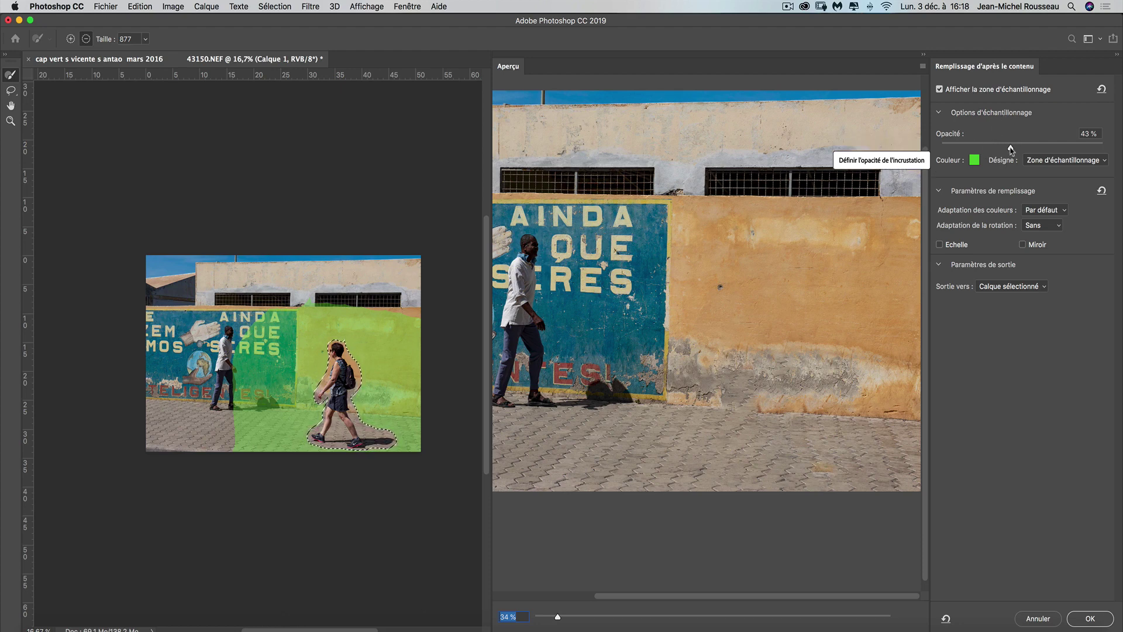
Step: Set overlay opacity to 48% with the overlay marking Zone d'échantillonnage
drag(1010, 150, 1051, 149)
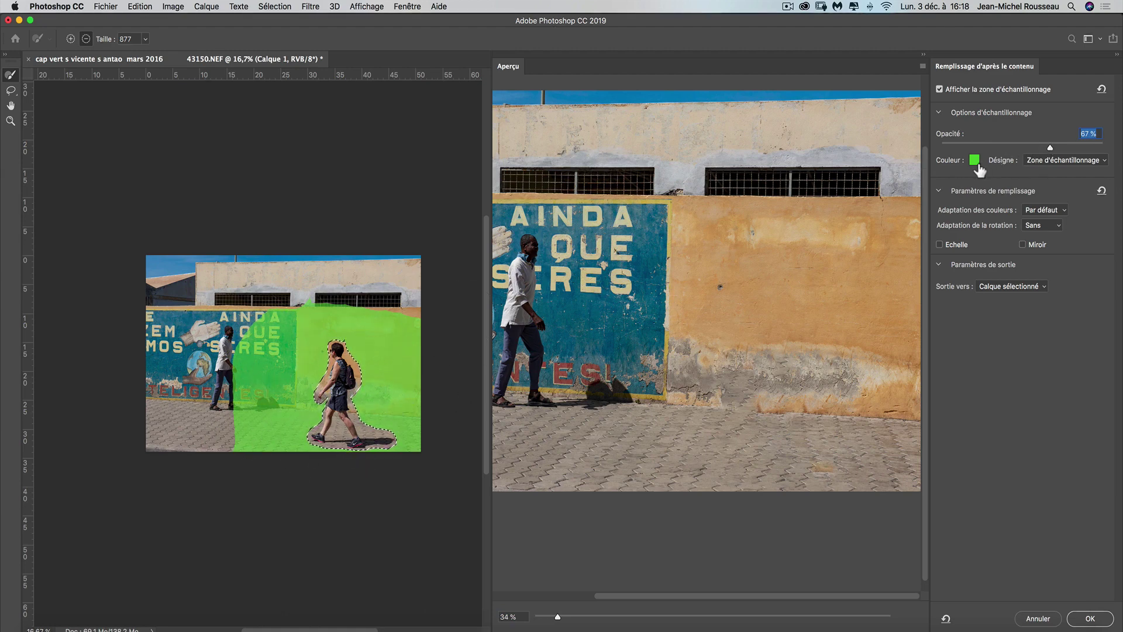
click(1018, 145)
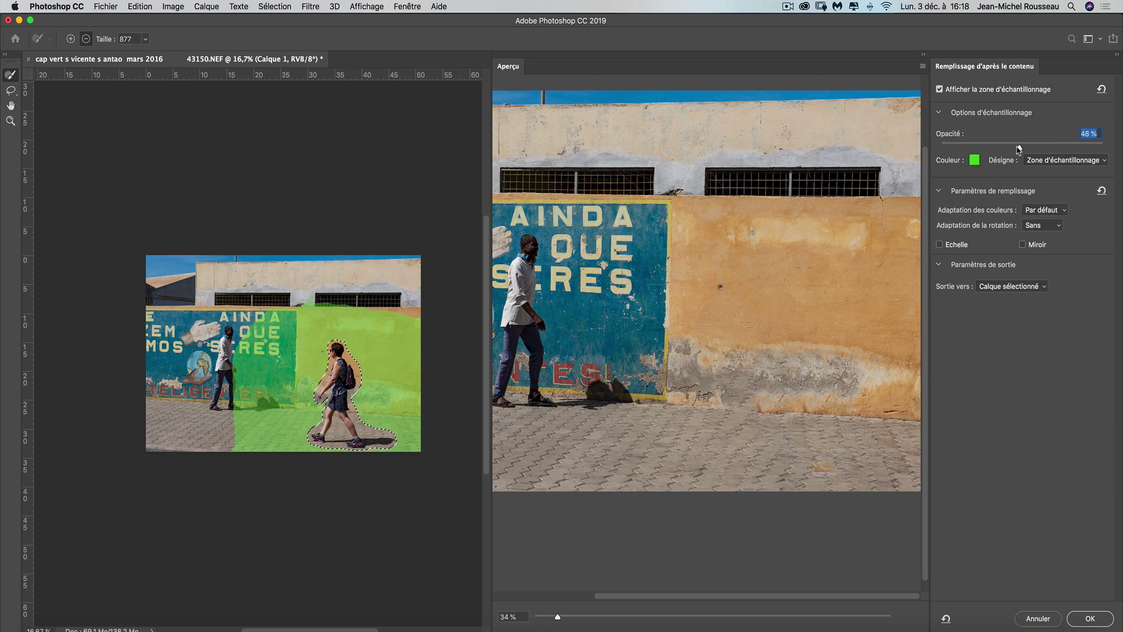
click(1078, 161)
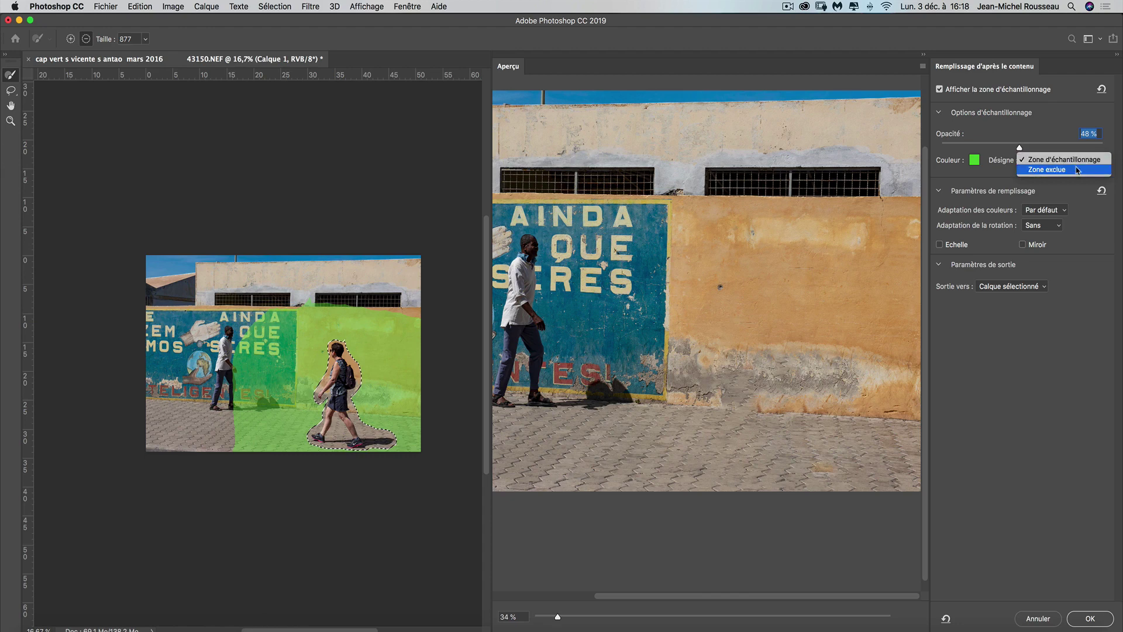
click(1077, 170)
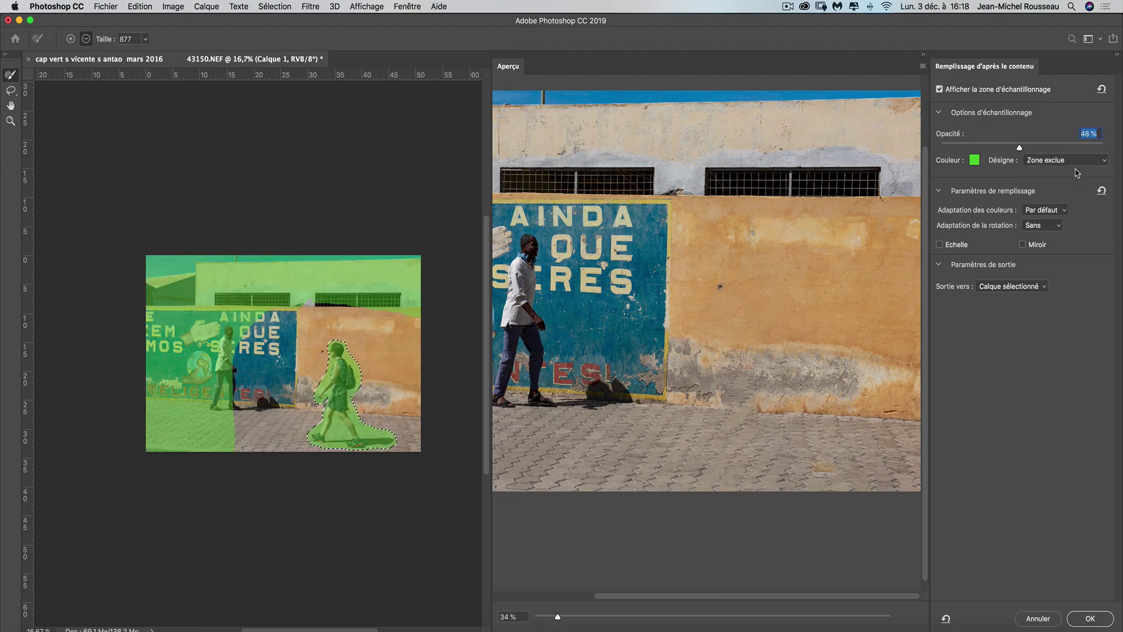
click(1078, 163)
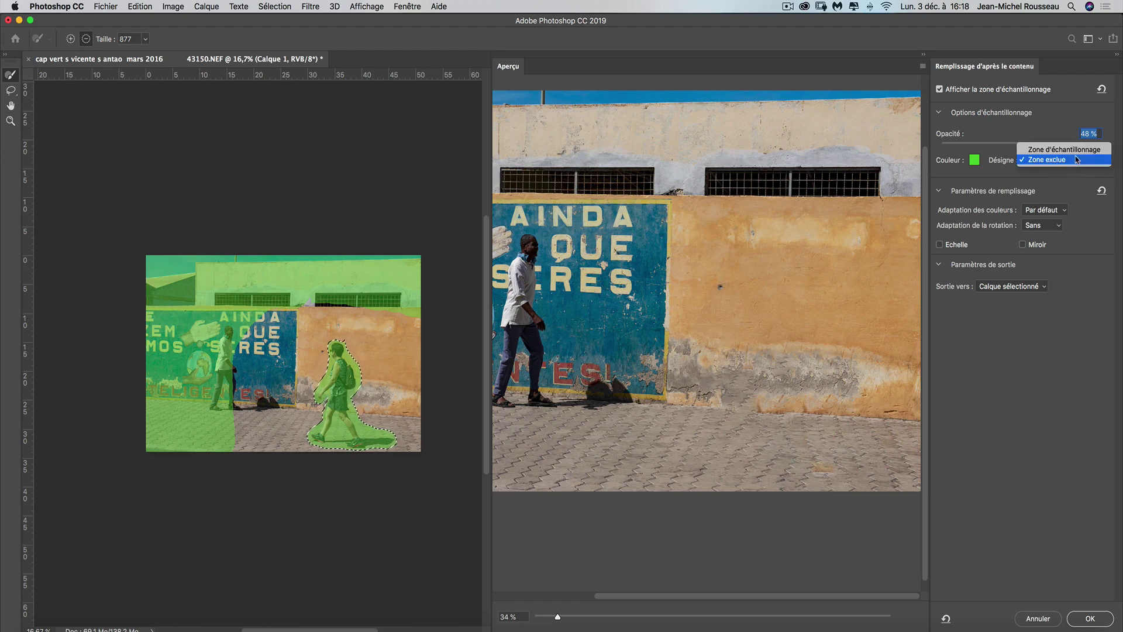
click(1080, 150)
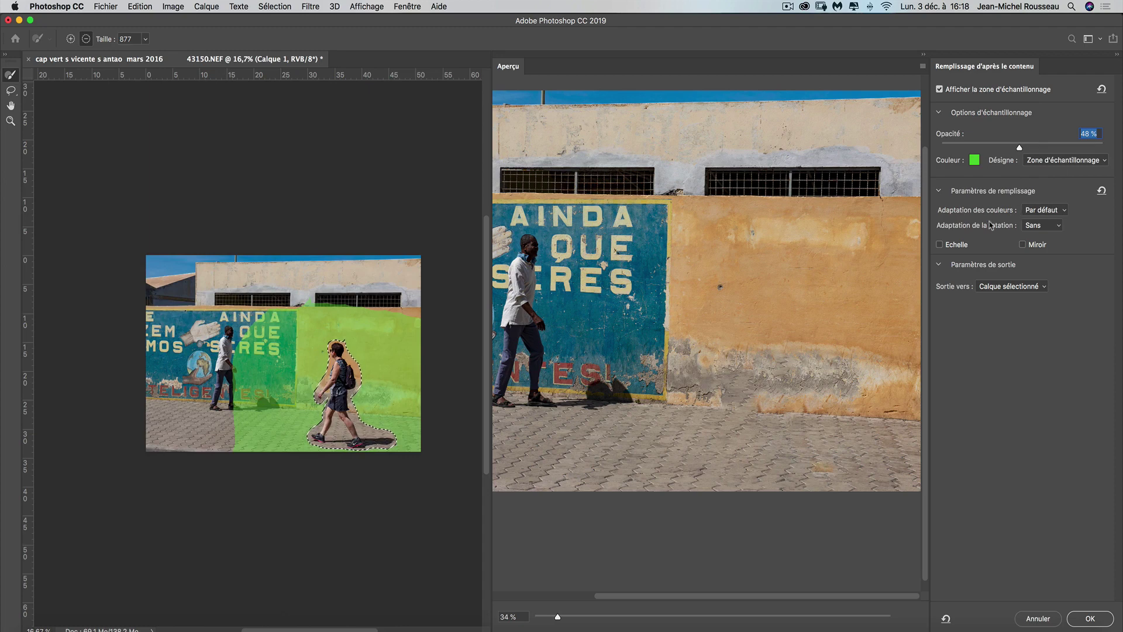
Step: Keep colour adaptation Par défaut and rotation Sans, inspecting the fill preview at 66%
click(1065, 212)
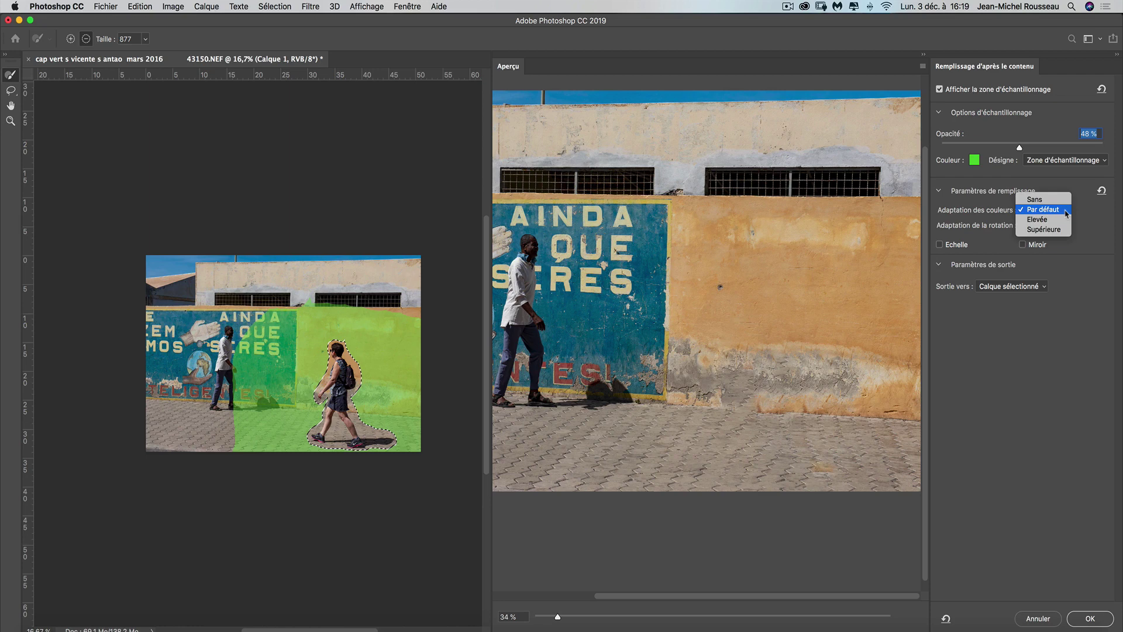
click(1066, 214)
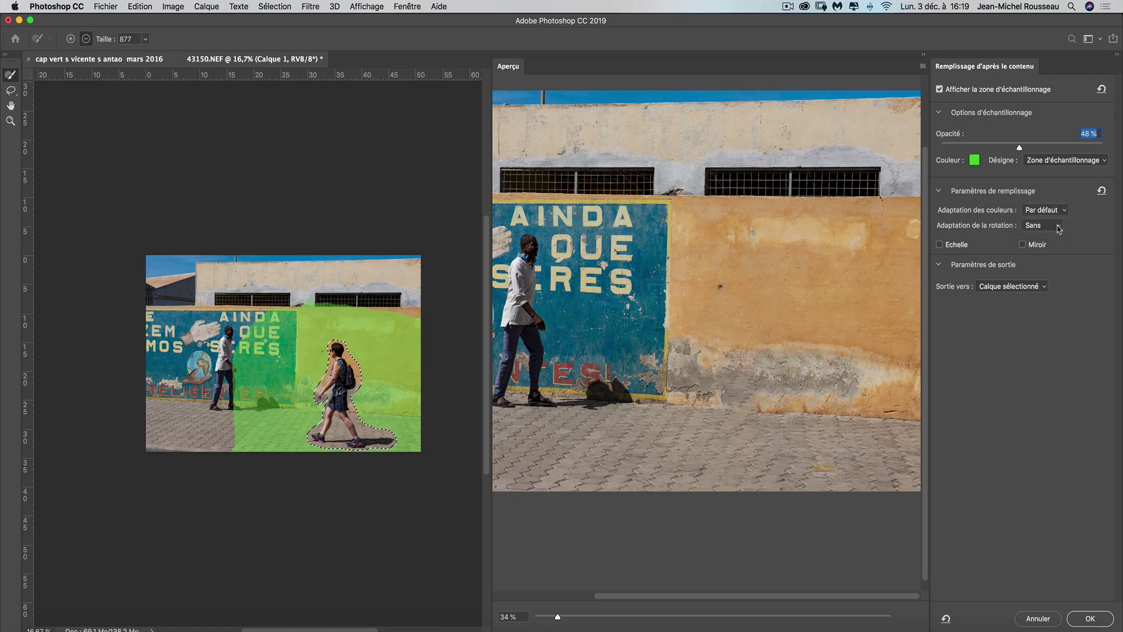
click(1059, 228)
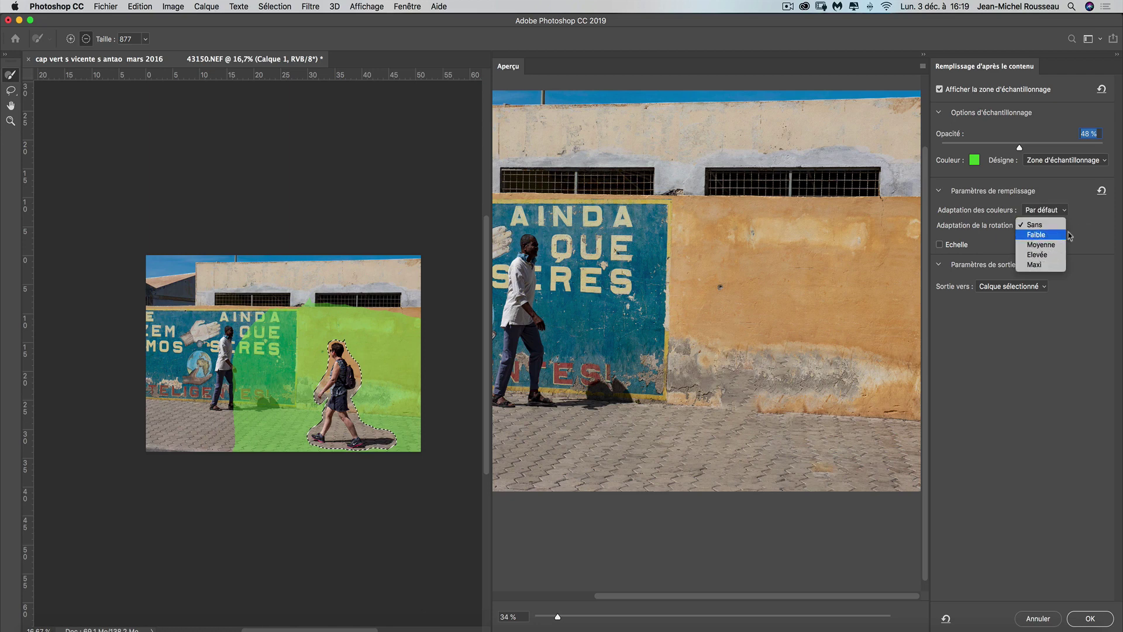
click(1093, 234)
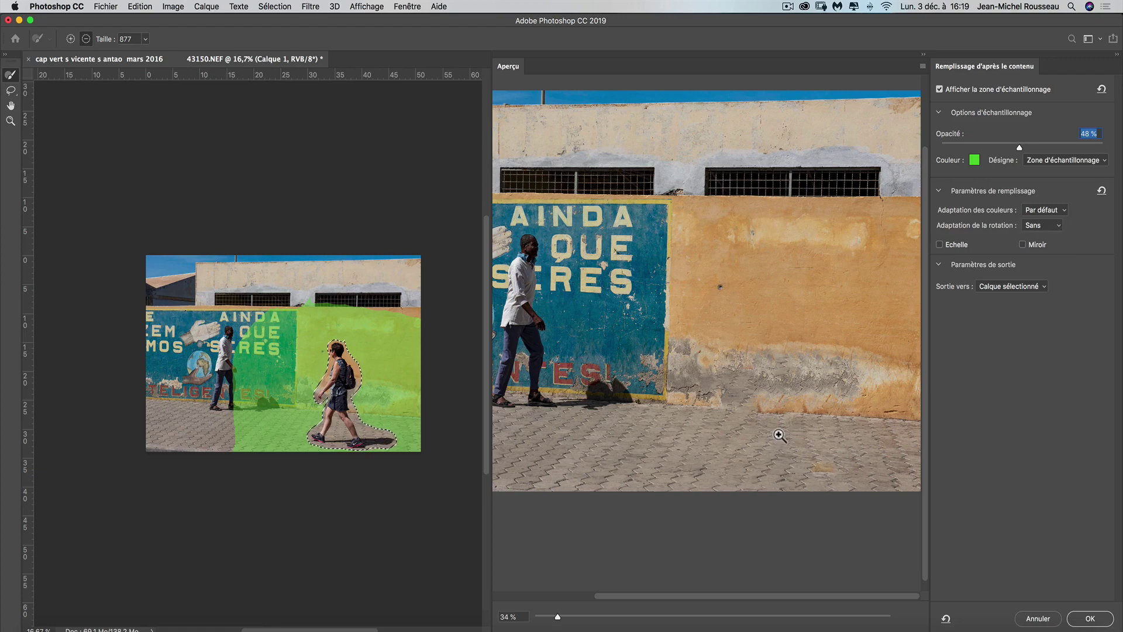
click(780, 435)
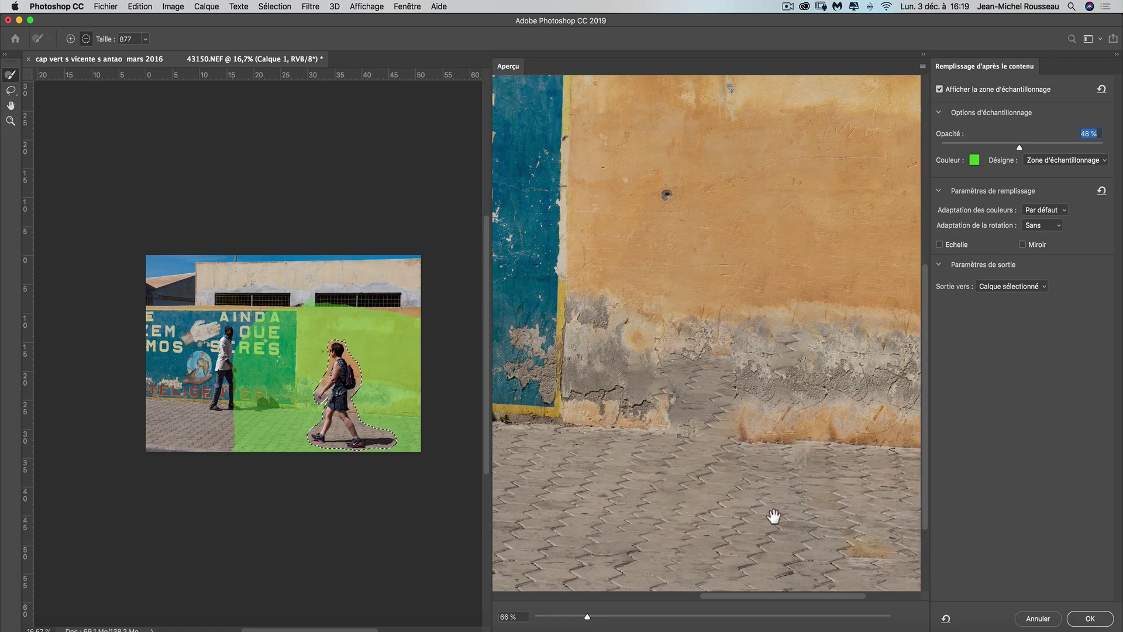
mouse_move(774, 515)
mouse_down()
mouse_move(715, 419)
mouse_move(687, 462)
mouse_up()
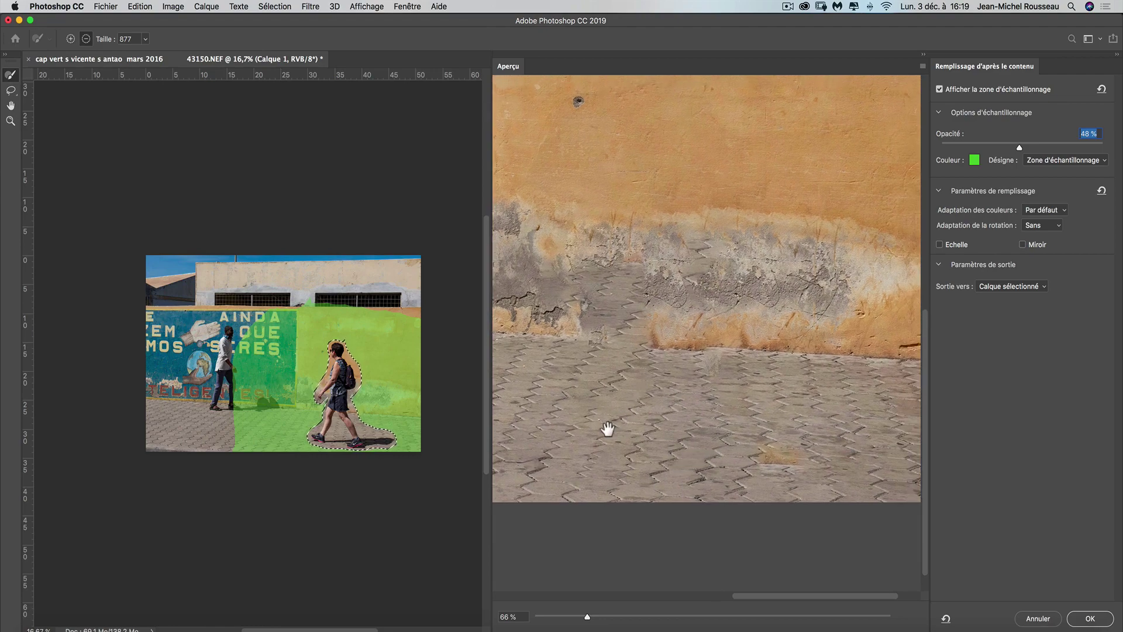
drag(634, 423, 829, 431)
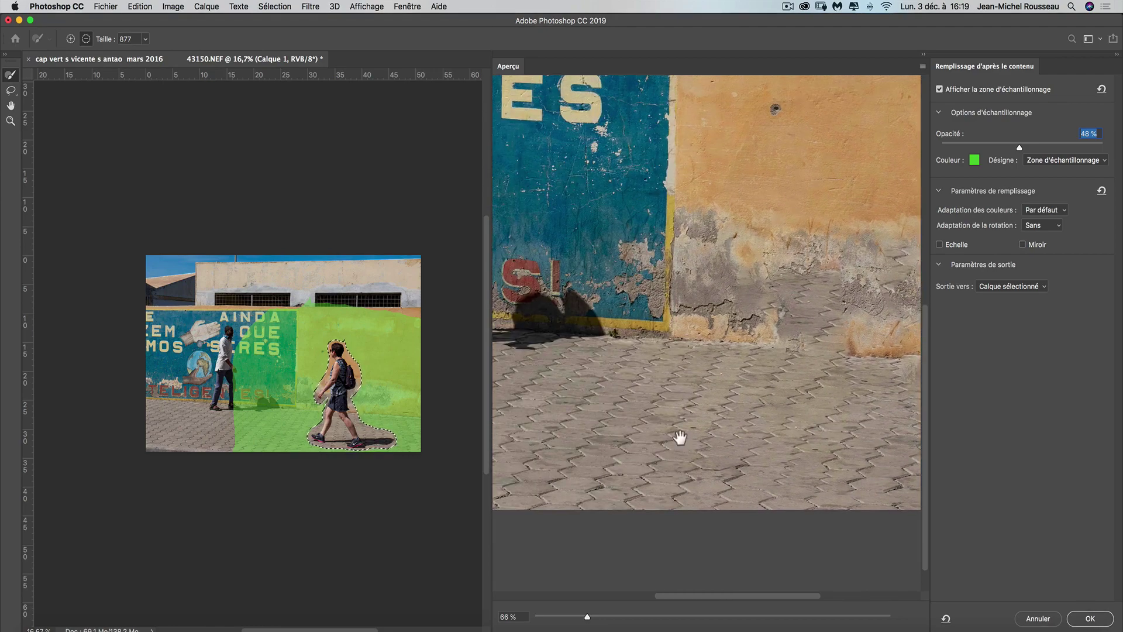
drag(679, 439, 777, 434)
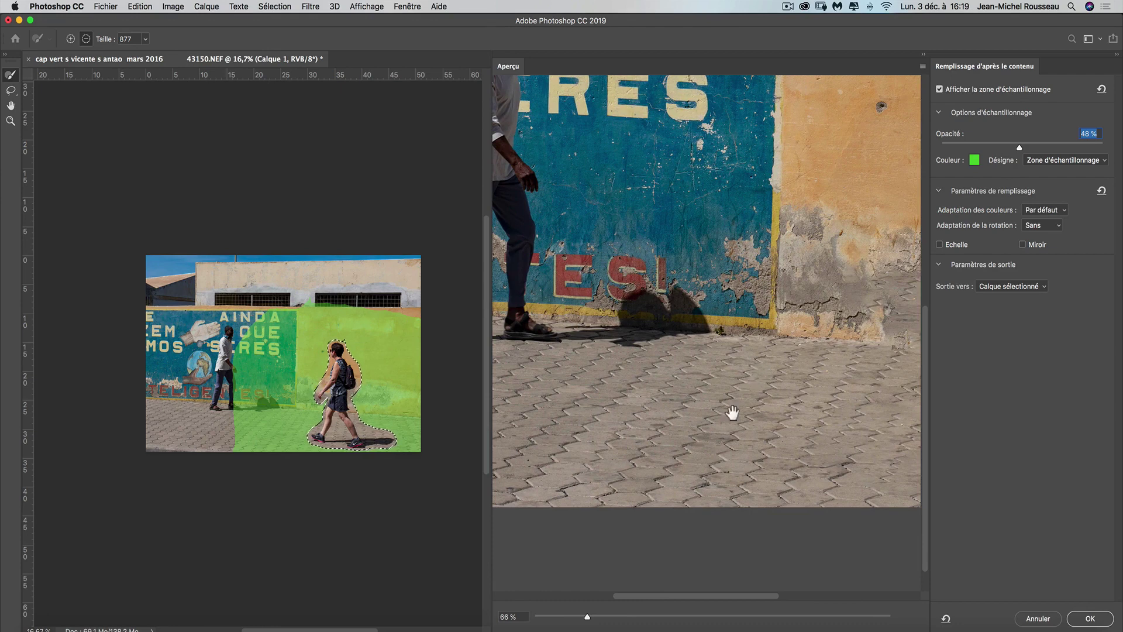
drag(802, 467, 723, 465)
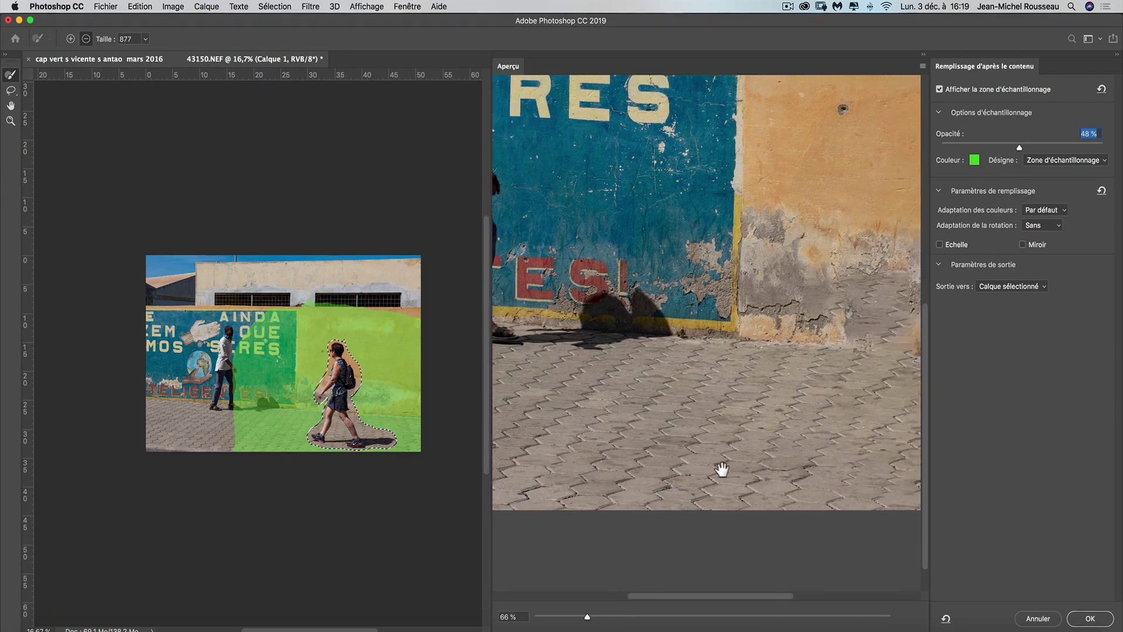
drag(791, 462, 722, 454)
drag(790, 454, 755, 454)
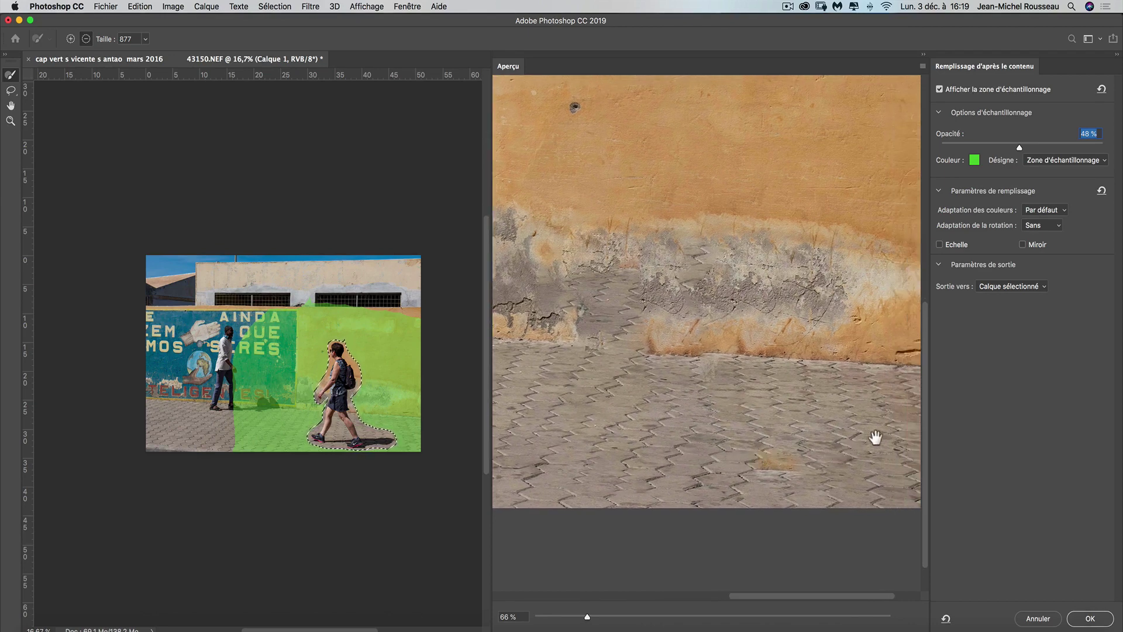
Step: Set the fill's rotation adaptation to Faible
click(1059, 226)
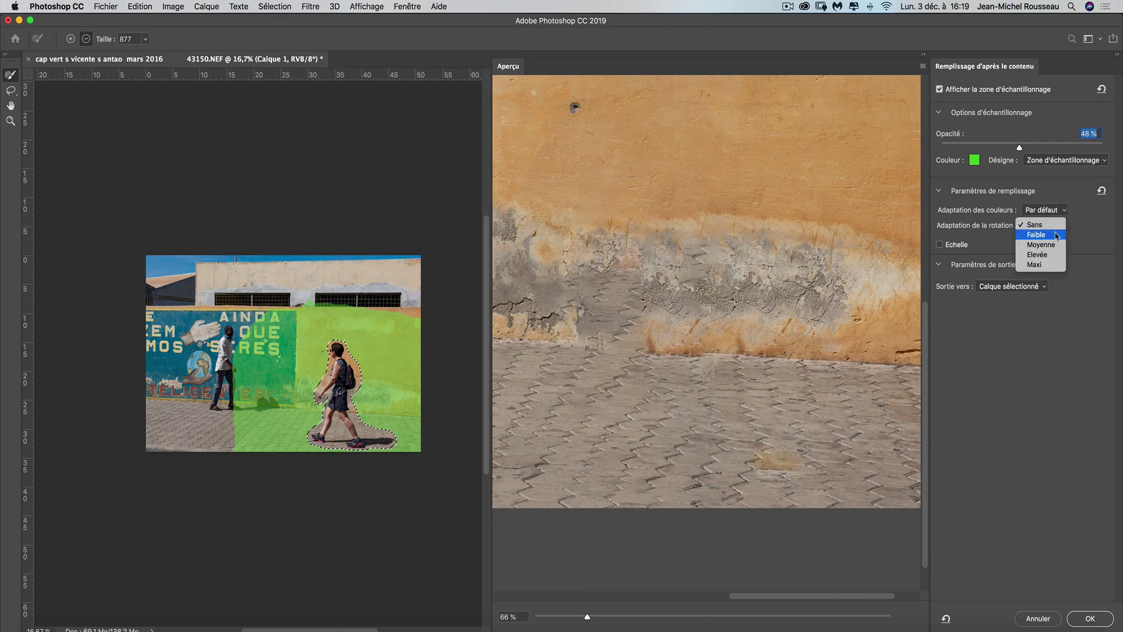
click(1056, 234)
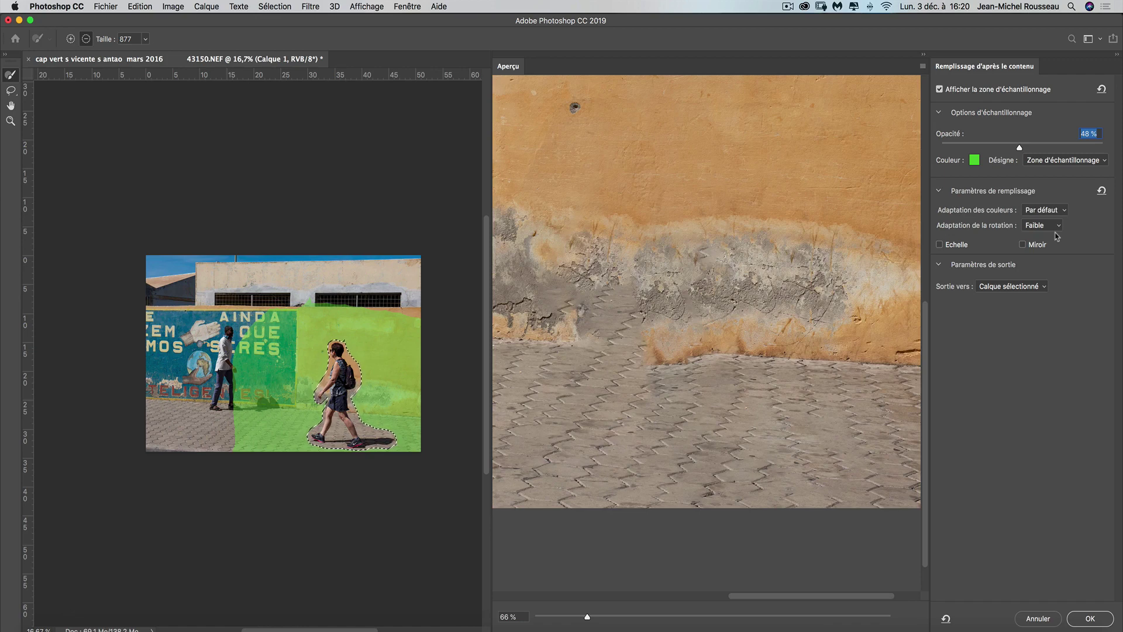
click(1058, 225)
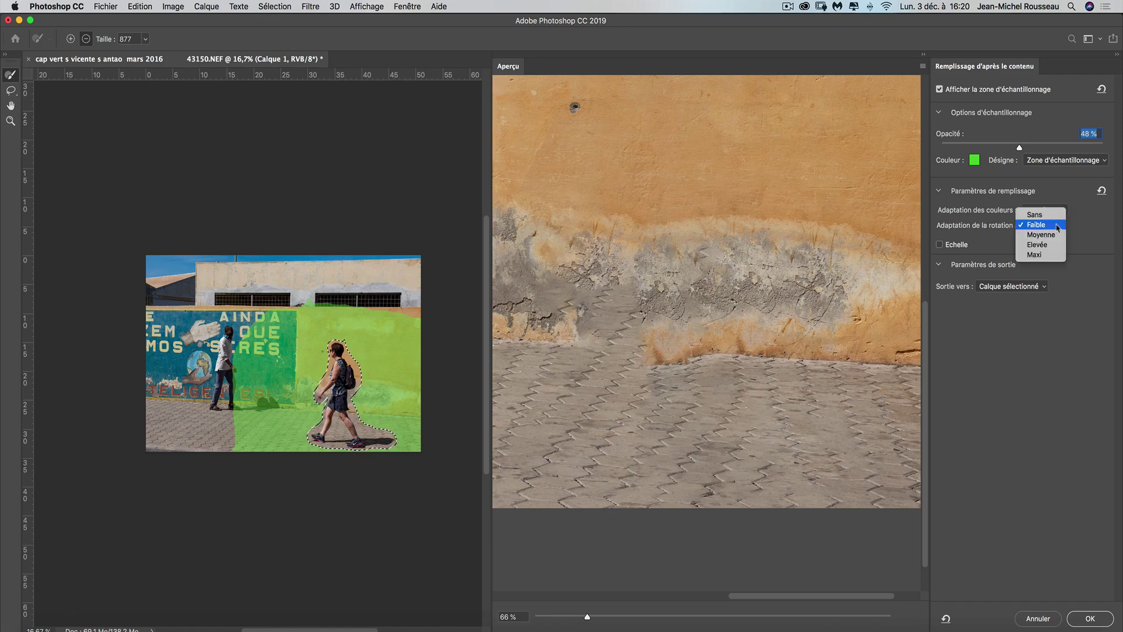
click(1037, 225)
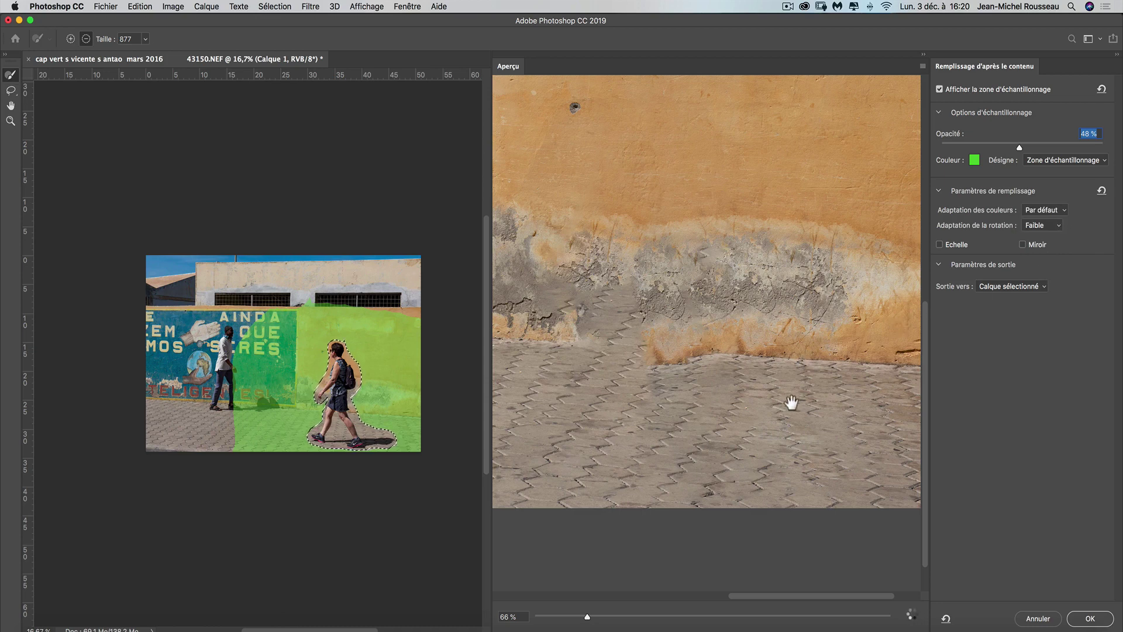
drag(741, 390, 782, 388)
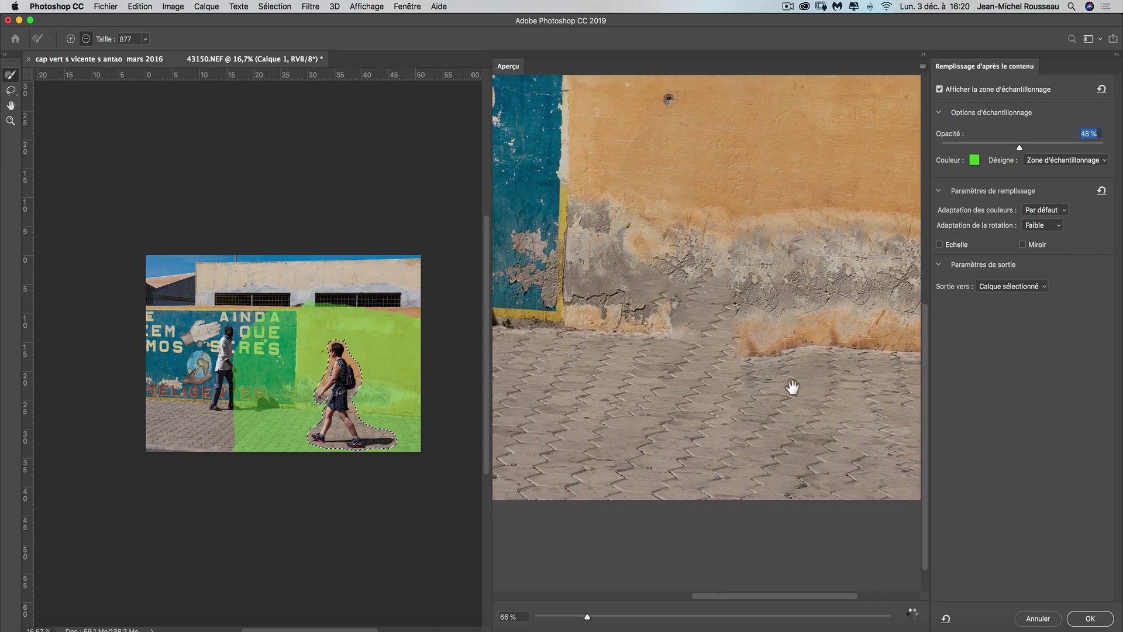
scroll(782, 388, right, 1)
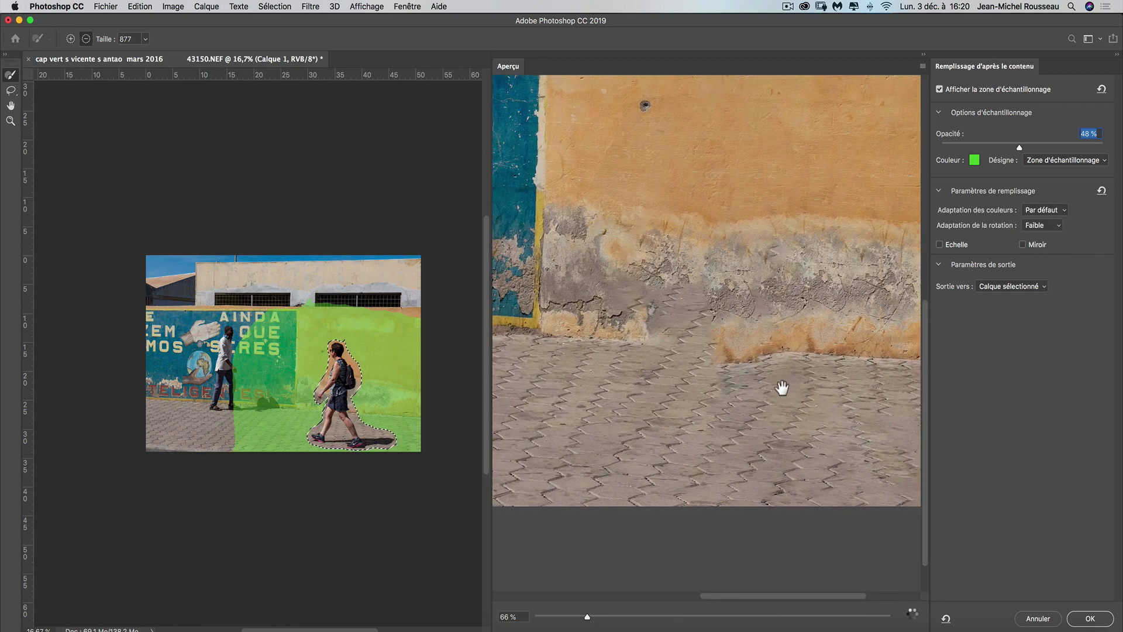
key(super+plus)
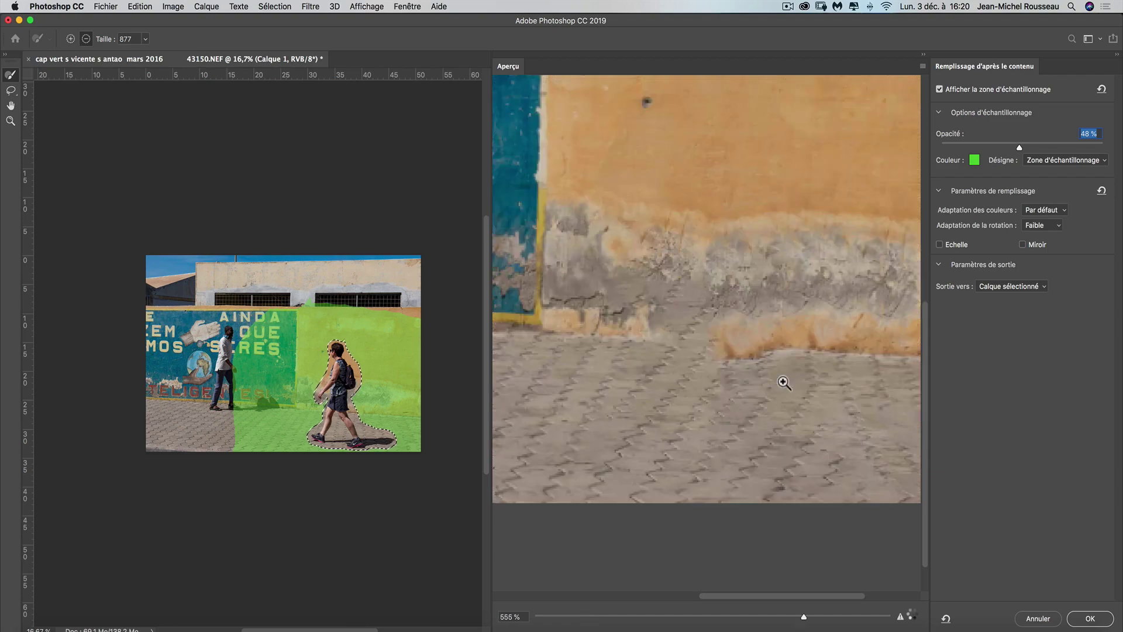
key(super+minus)
key(super+minus)
key(super+minus)
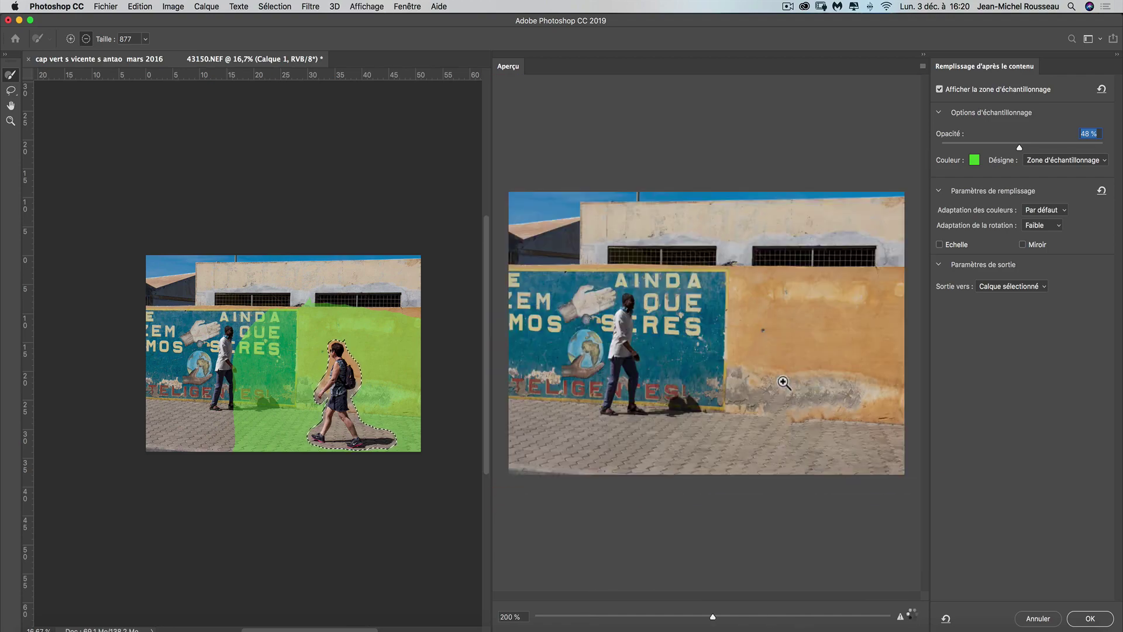
key(super+minus)
key(super+plus)
Step: Apply the content-aware fill that removes the walker, deselect, and zoom in
click(1091, 619)
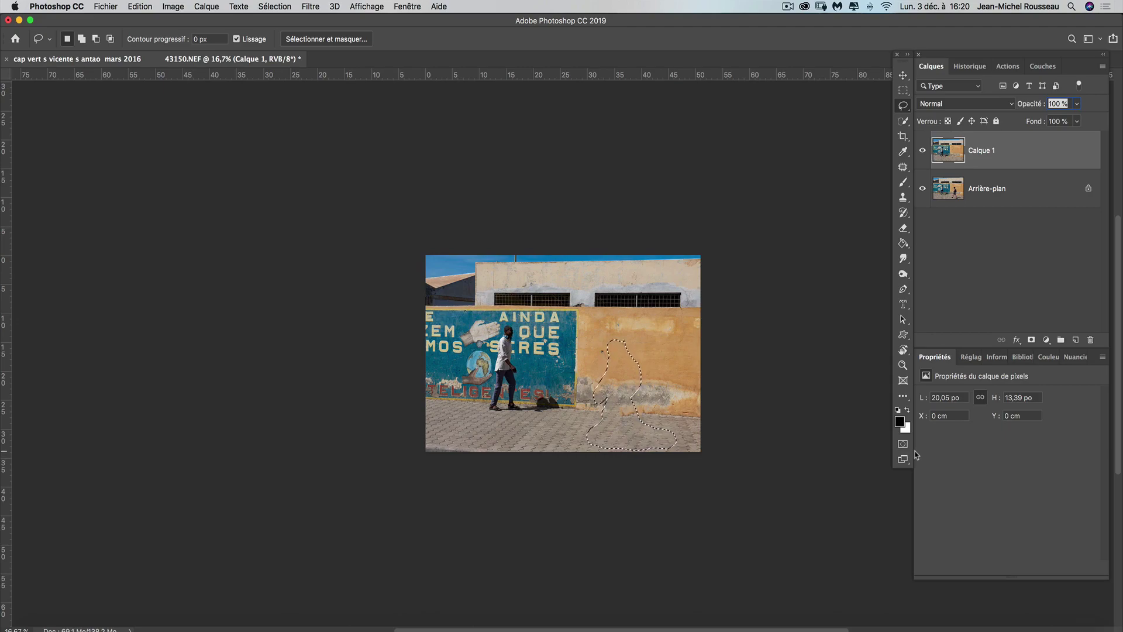
key(super+d)
key(super+plus)
key(super+plus)
key(super+plus)
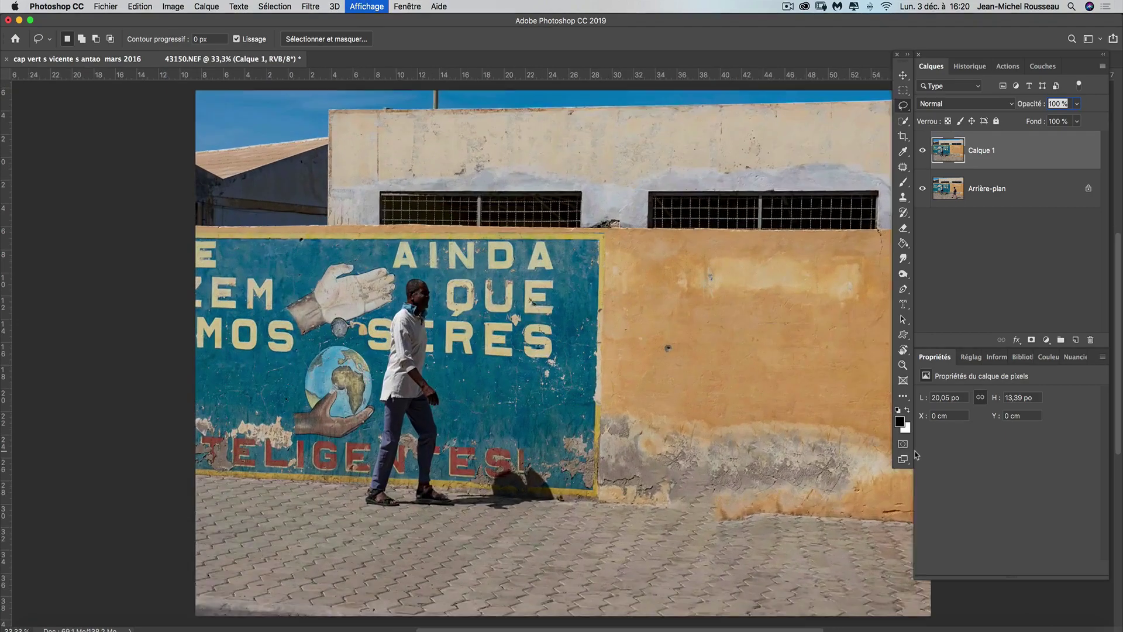
key(super+plus)
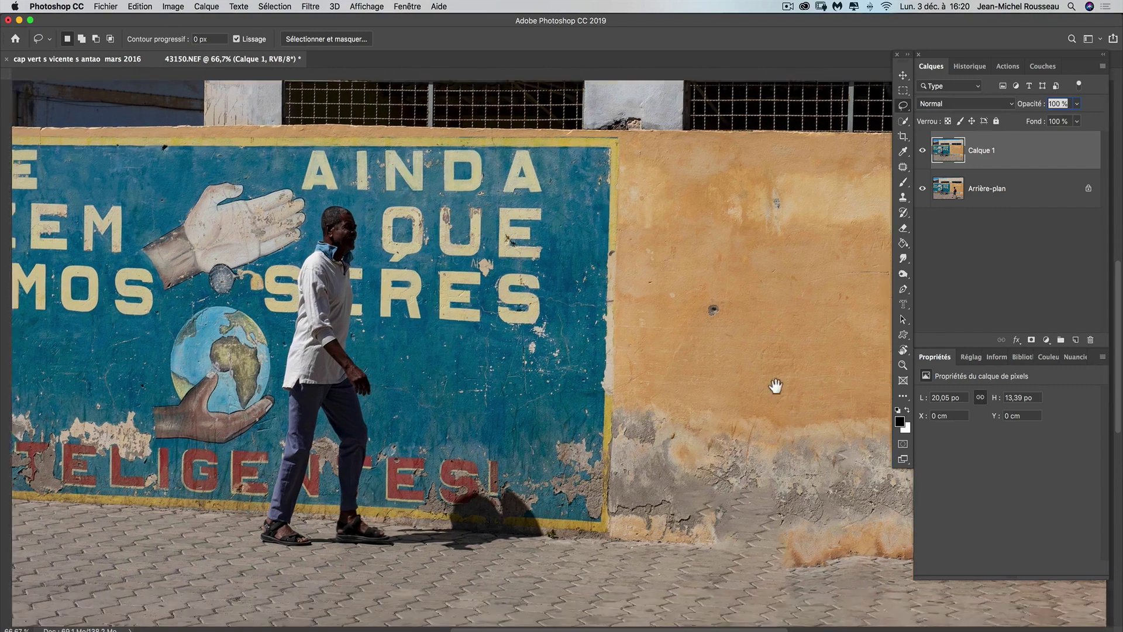
Step: Pan onto the filled wall base and select the Patch tool
scroll(775, 384, down, 5)
scroll(594, 239, right, 5)
drag(649, 250, 694, 285)
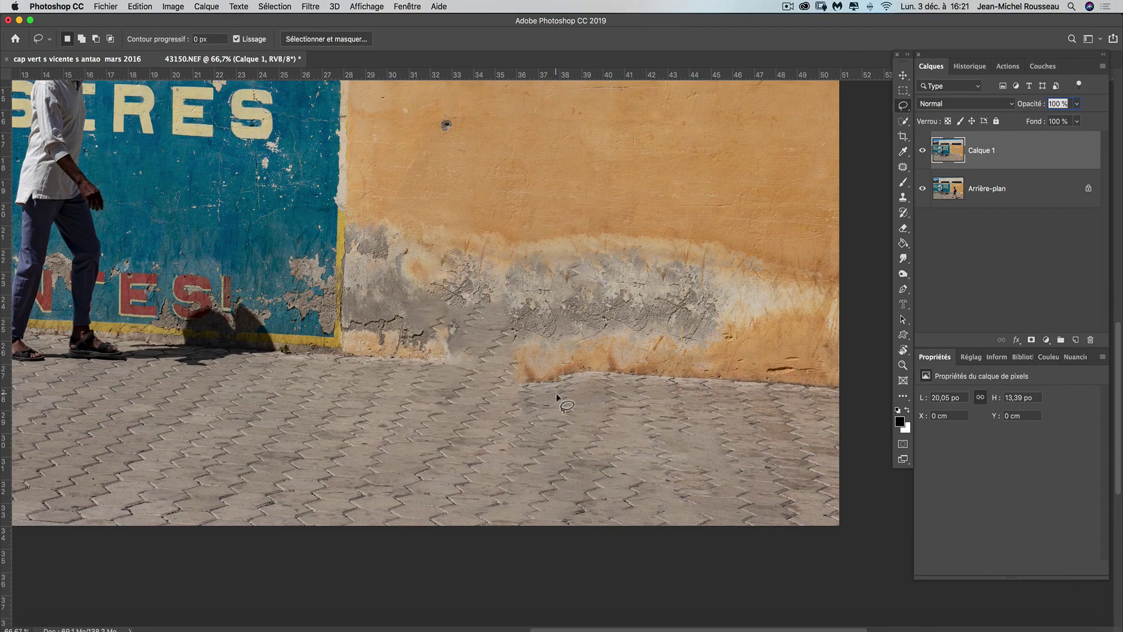
click(903, 167)
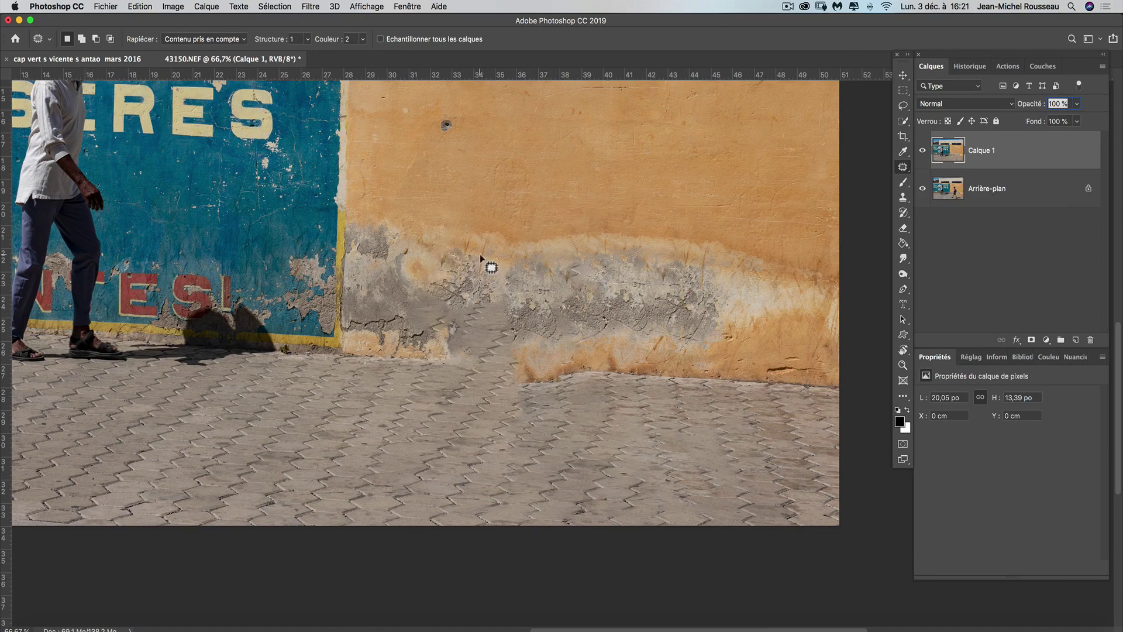
Step: Patch the smeared wall-base area with plaster from its right, using Structure 3 and Colour 3
drag(477, 259, 443, 290)
drag(584, 357, 493, 251)
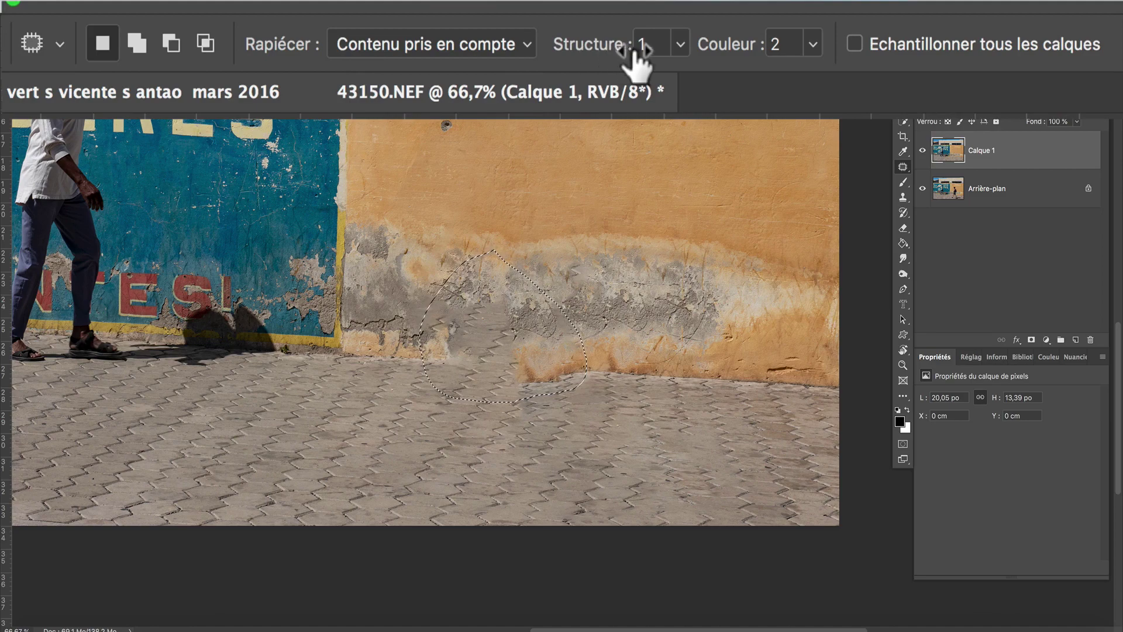
click(659, 44)
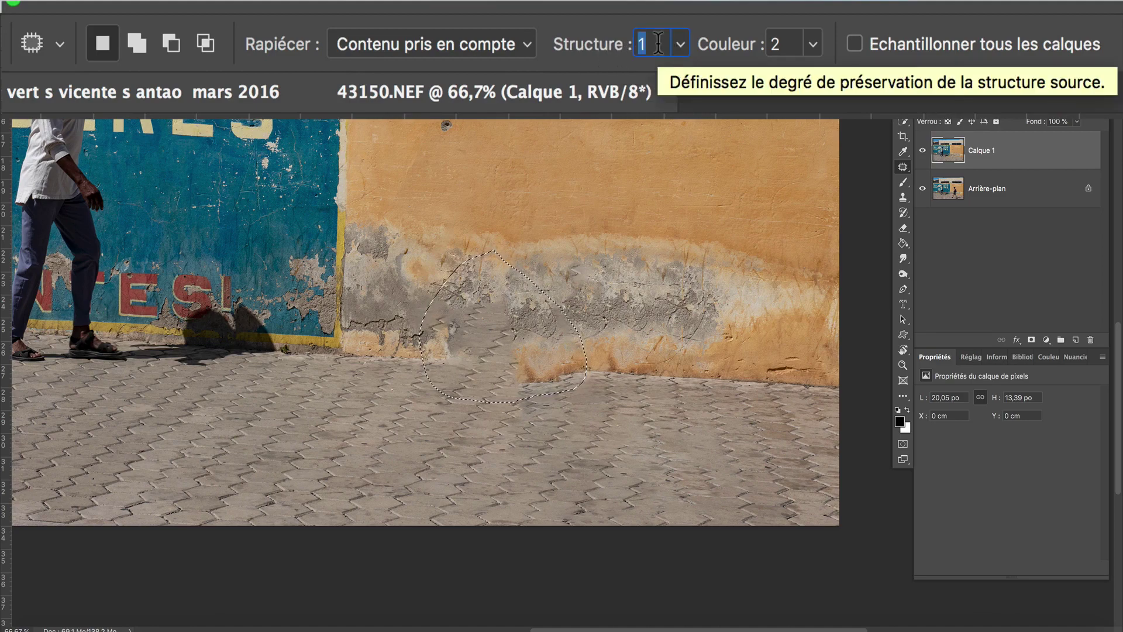
text(3)
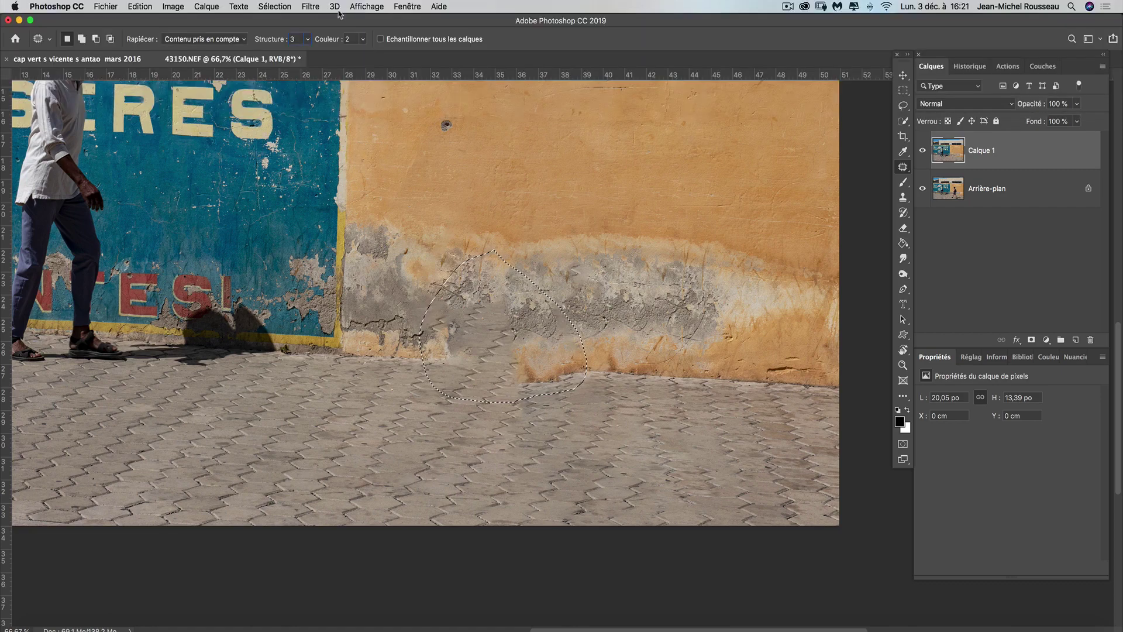
click(362, 40)
drag(364, 52, 368, 52)
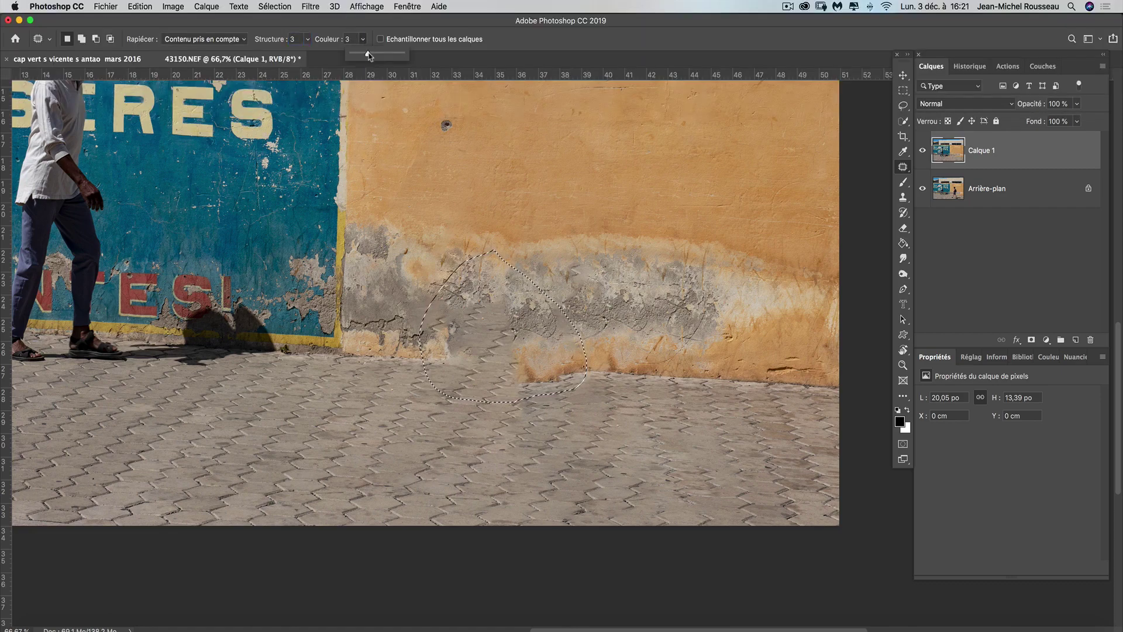
drag(485, 331, 665, 341)
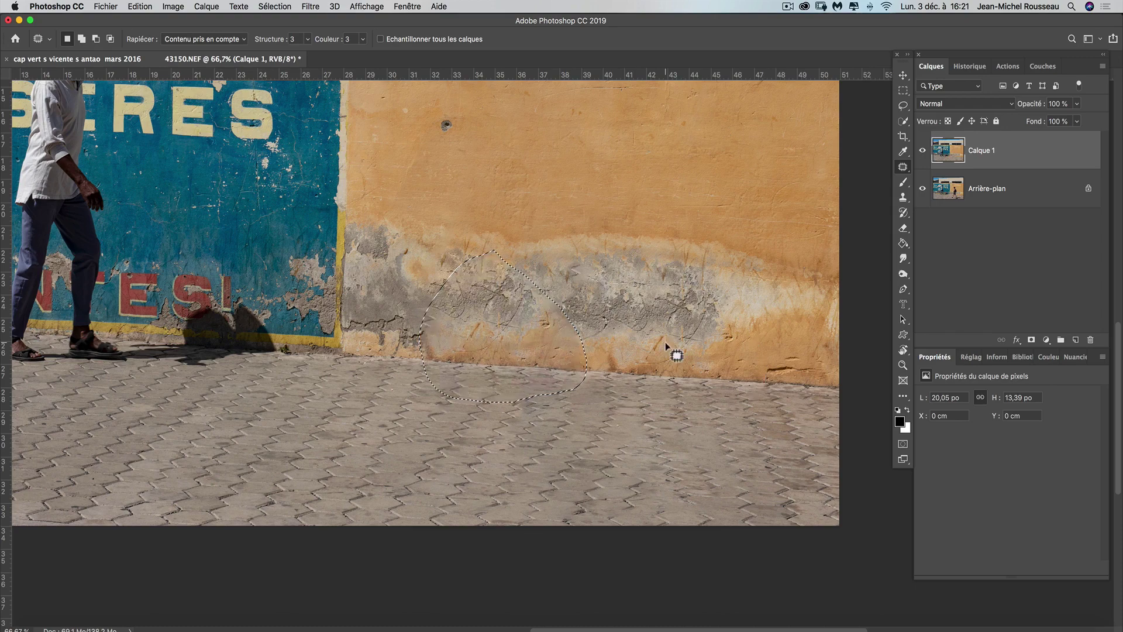
key(ctrl+d)
Step: Patch the grey damaged spot on the wall with clean orange wall from above
scroll(585, 338, down, 1)
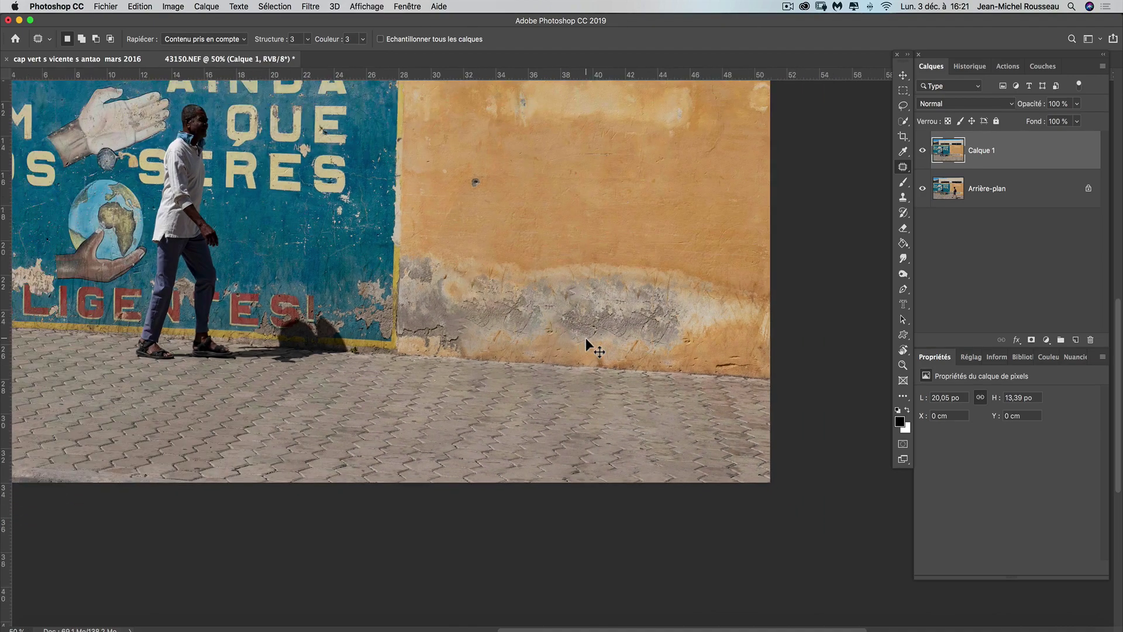
scroll(585, 338, down, 1)
scroll(586, 339, up, 2)
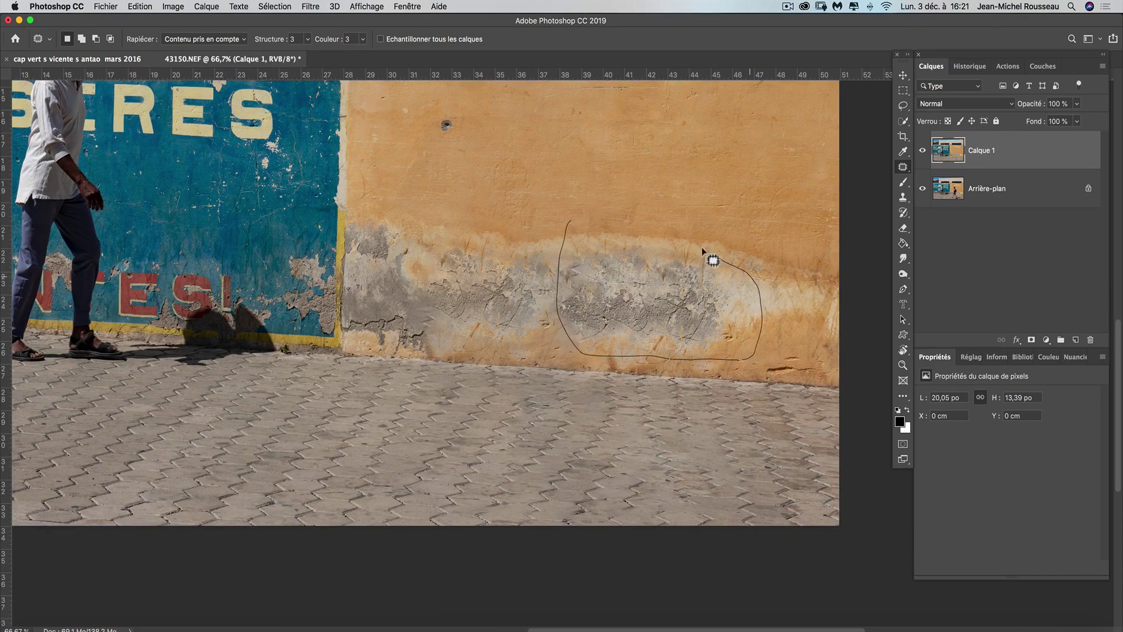
drag(702, 249, 576, 221)
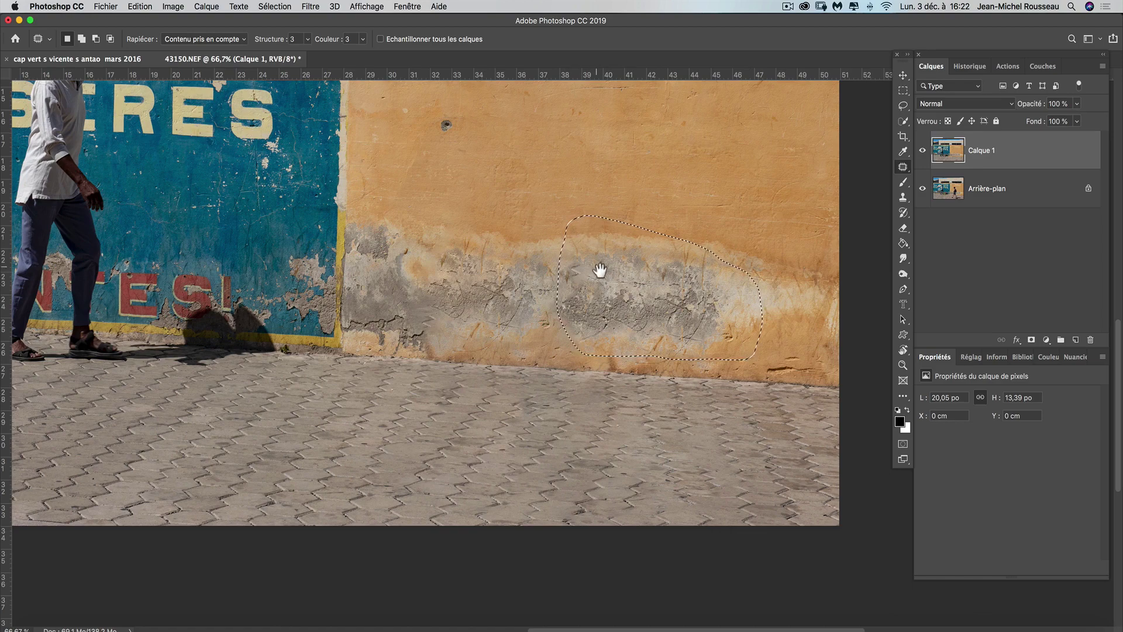
mouse_move(600, 271)
mouse_down()
mouse_move(591, 369)
mouse_move(623, 237)
mouse_move(667, 245)
mouse_up()
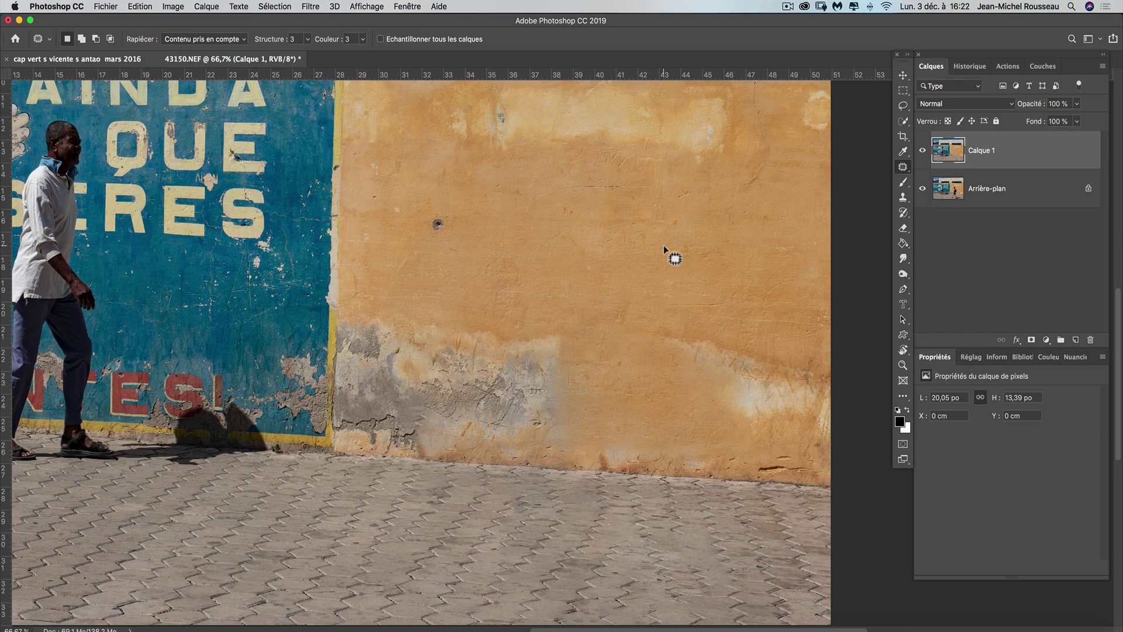
Step: Outline a second grey damaged area and fill it with orange wall from above
mouse_move(522, 317)
mouse_down()
mouse_move(479, 322)
mouse_move(430, 395)
mouse_up()
drag(528, 446, 571, 455)
drag(513, 315, 519, 315)
drag(527, 371, 602, 228)
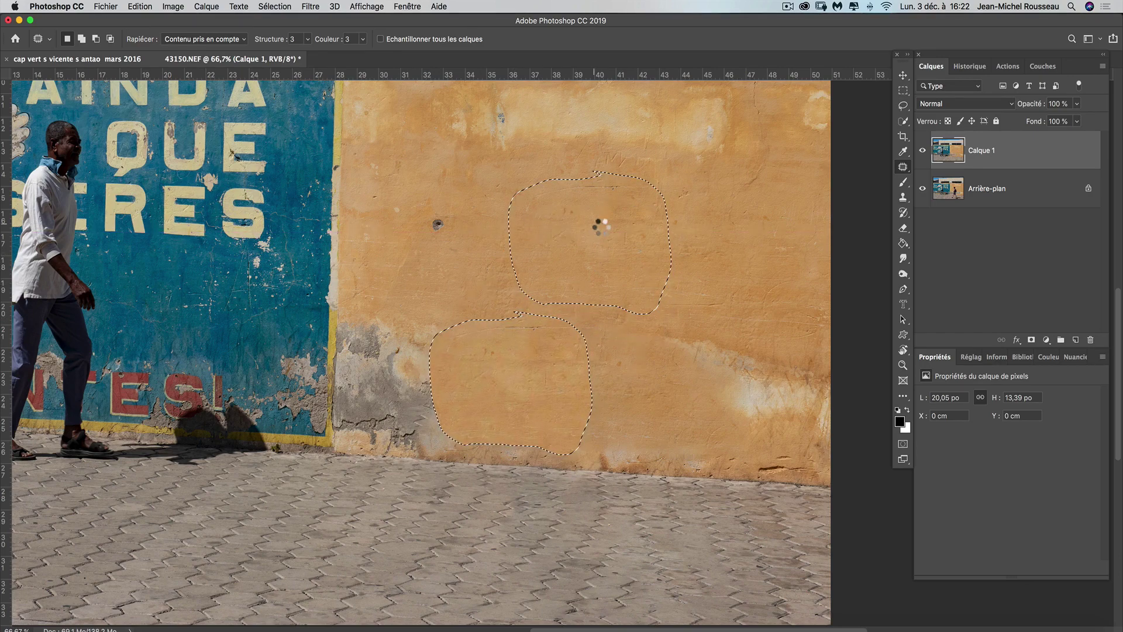
click(594, 336)
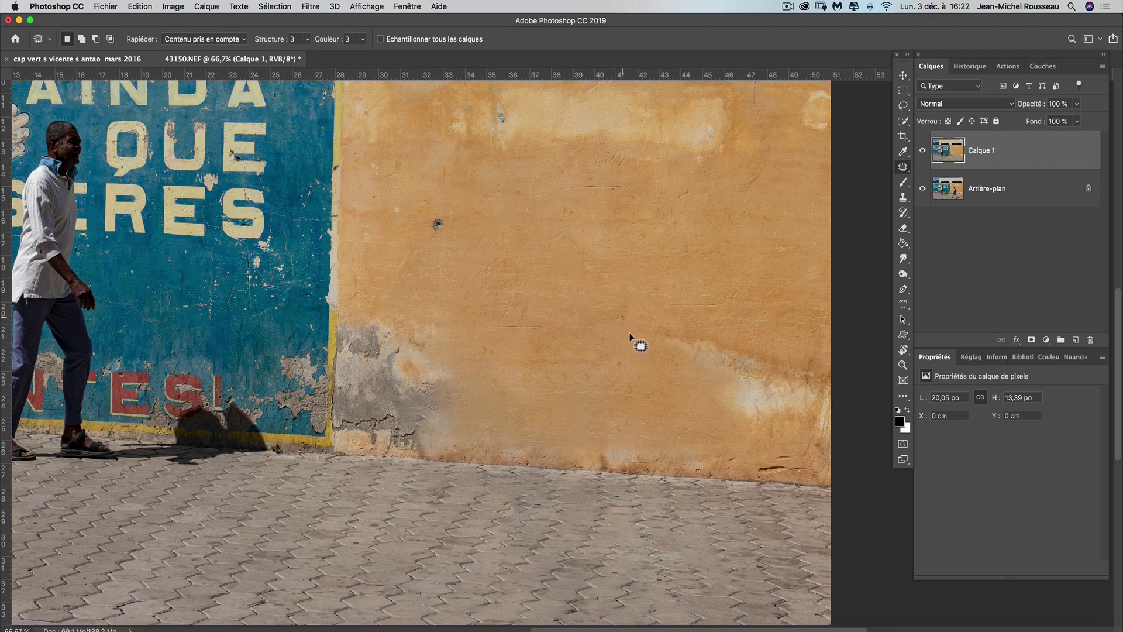
Step: Patch the right-edge damage with wall texture from the left, deselect, and zoom out
drag(735, 427, 835, 448)
drag(855, 372, 712, 311)
mouse_move(634, 316)
mouse_down()
mouse_move(672, 346)
mouse_move(524, 317)
mouse_move(498, 248)
mouse_up()
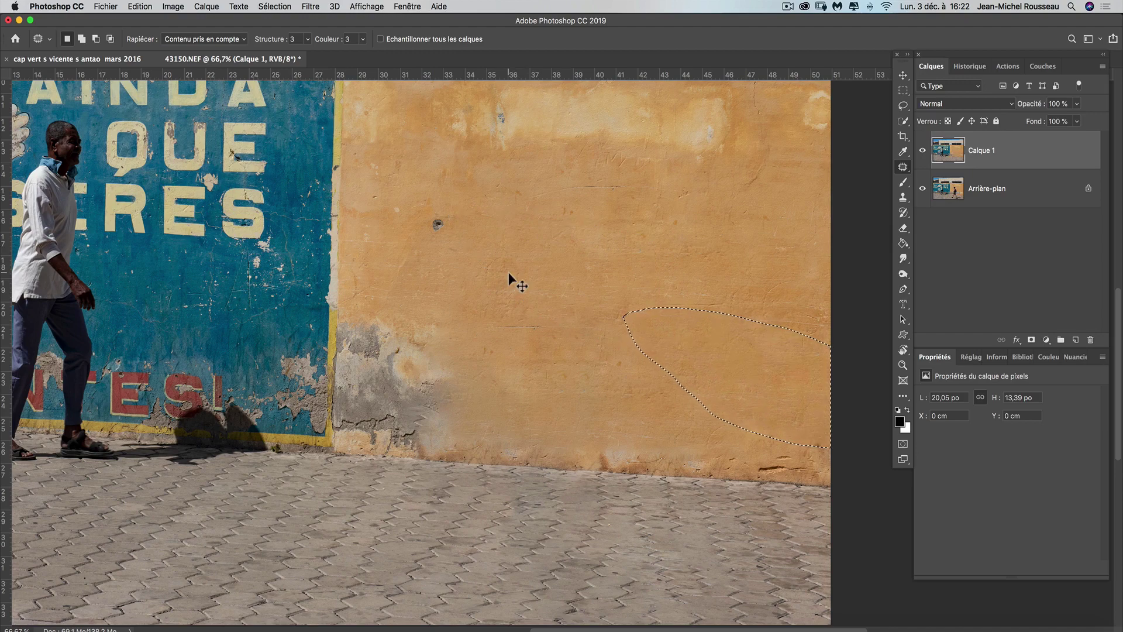
key(cmd+d)
key(cmd+minus)
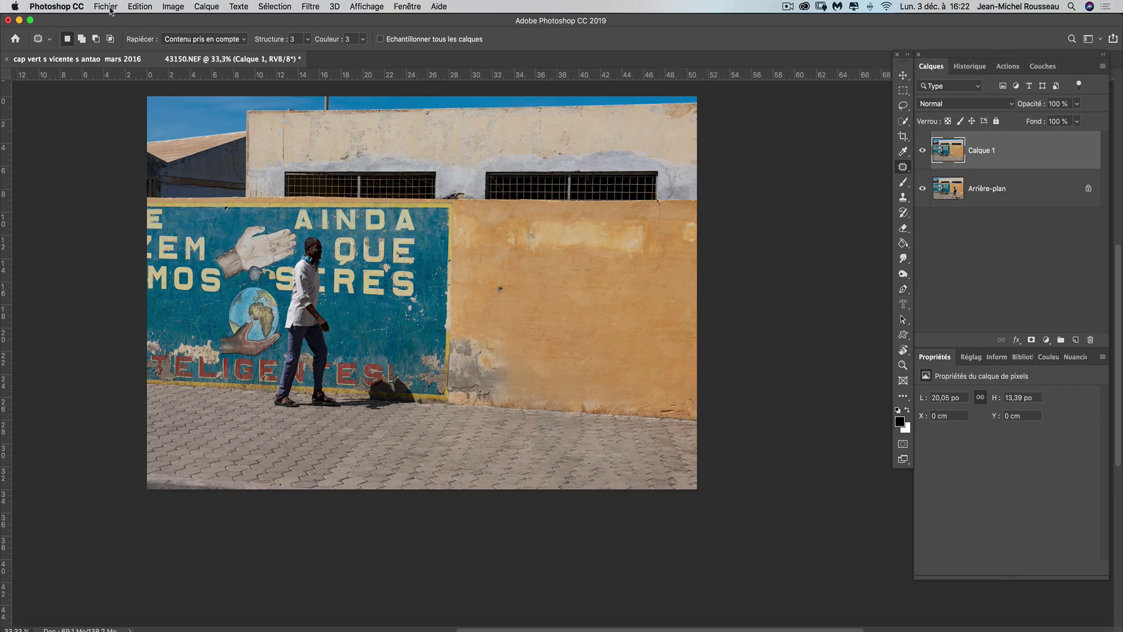
Step: Open the Nerja church photo from Home's recent files through Camera Raw, accepting the profile notice
click(14, 39)
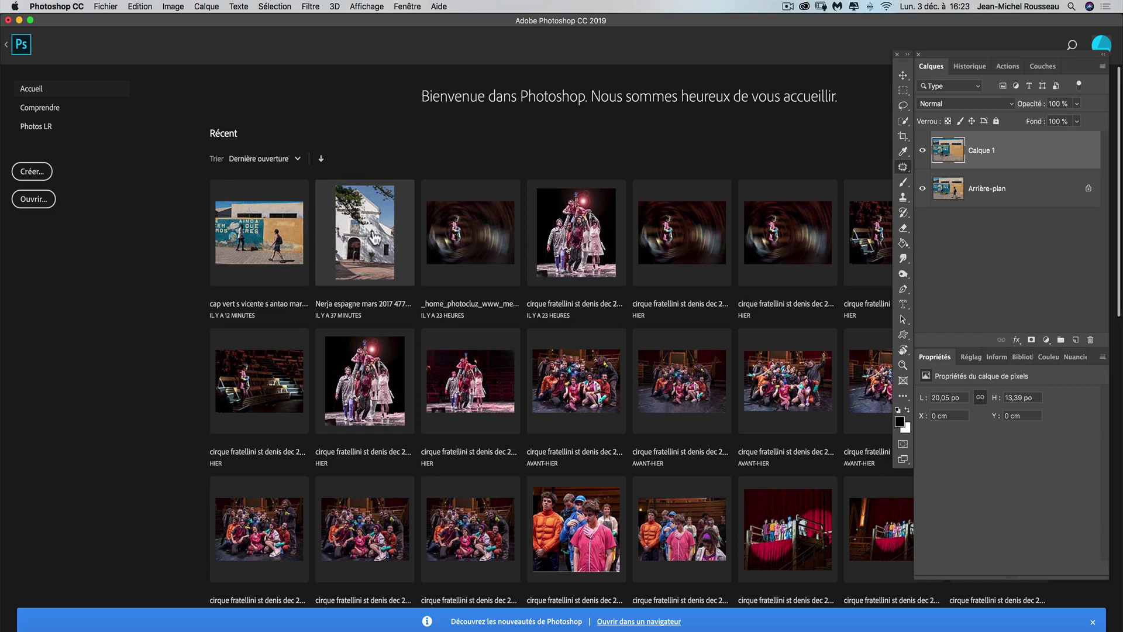
click(374, 239)
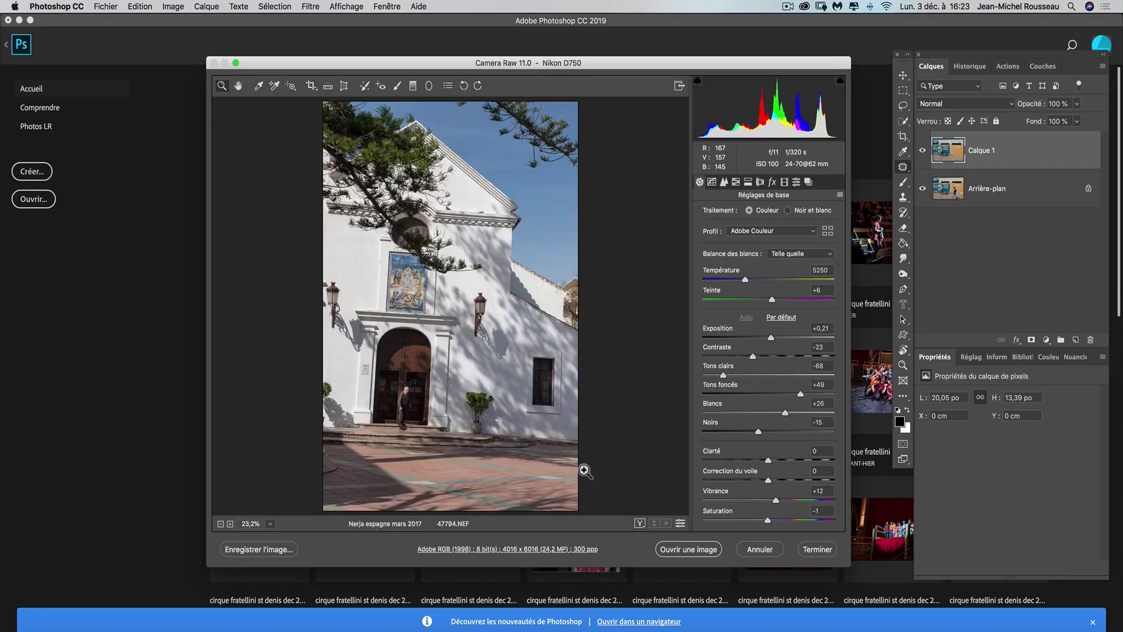
click(704, 550)
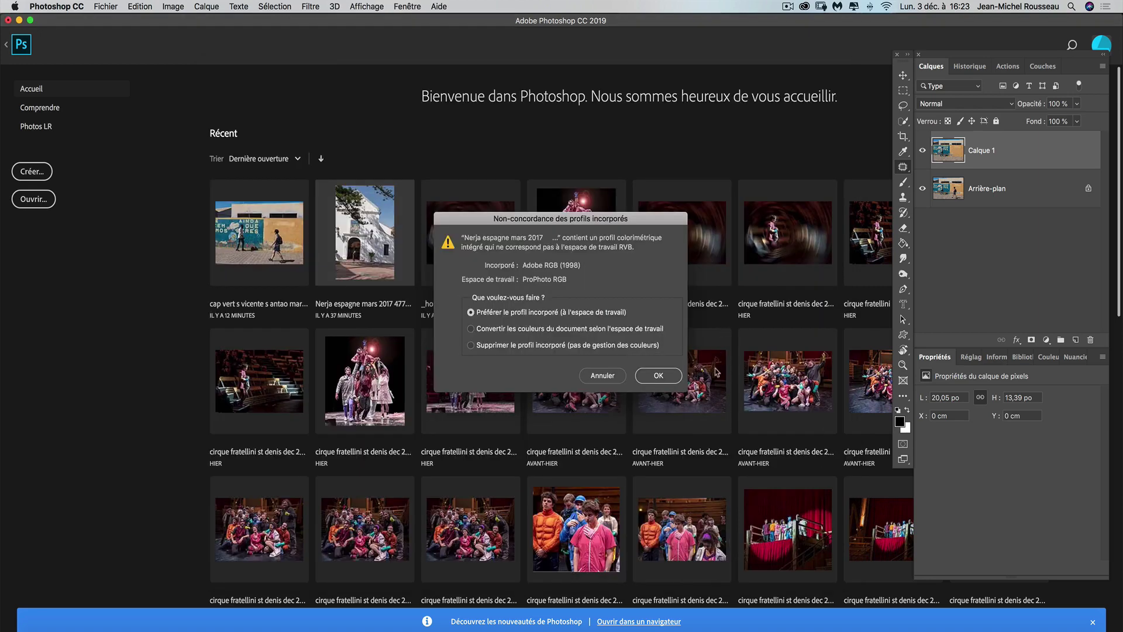
click(658, 375)
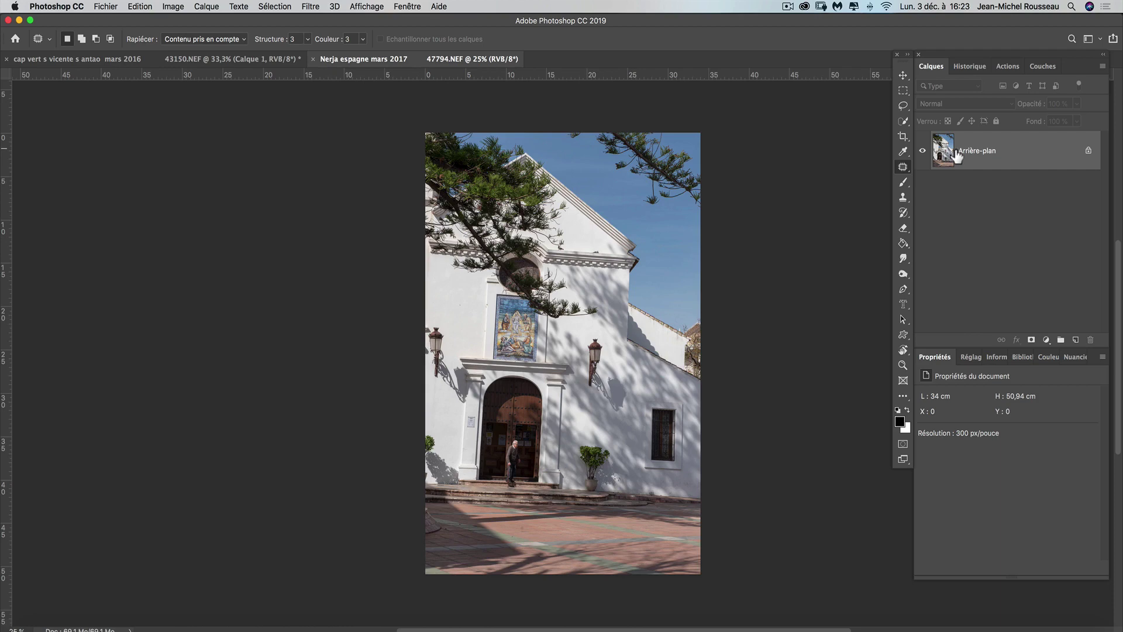
Step: Duplicate the photo layer and straighten the church with a crop rotated about 3°
key(super+j)
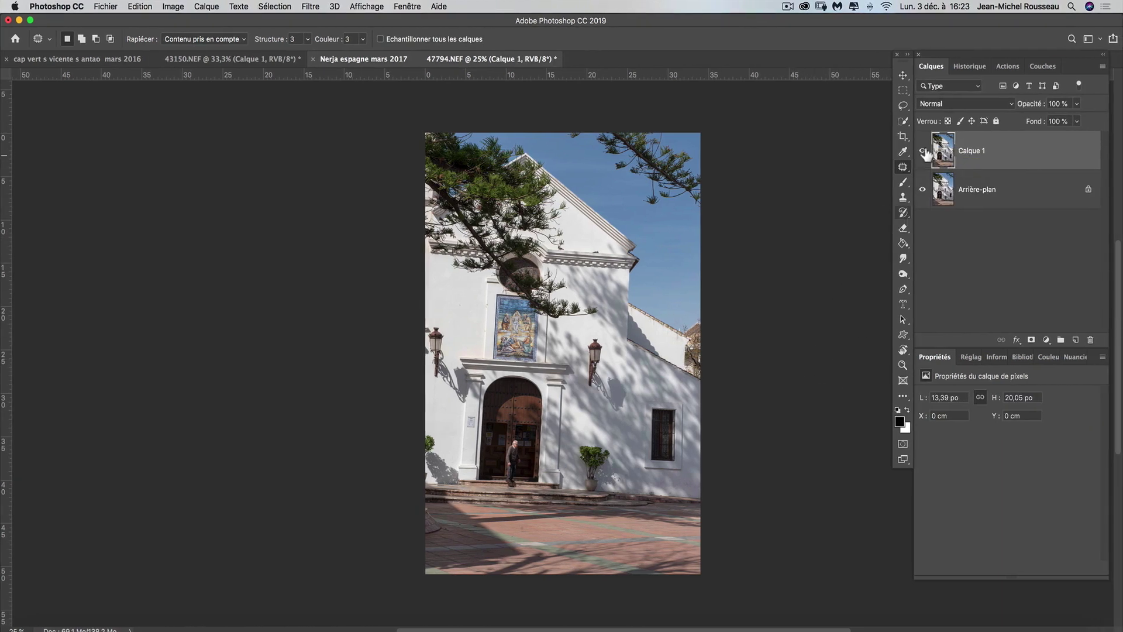
click(903, 137)
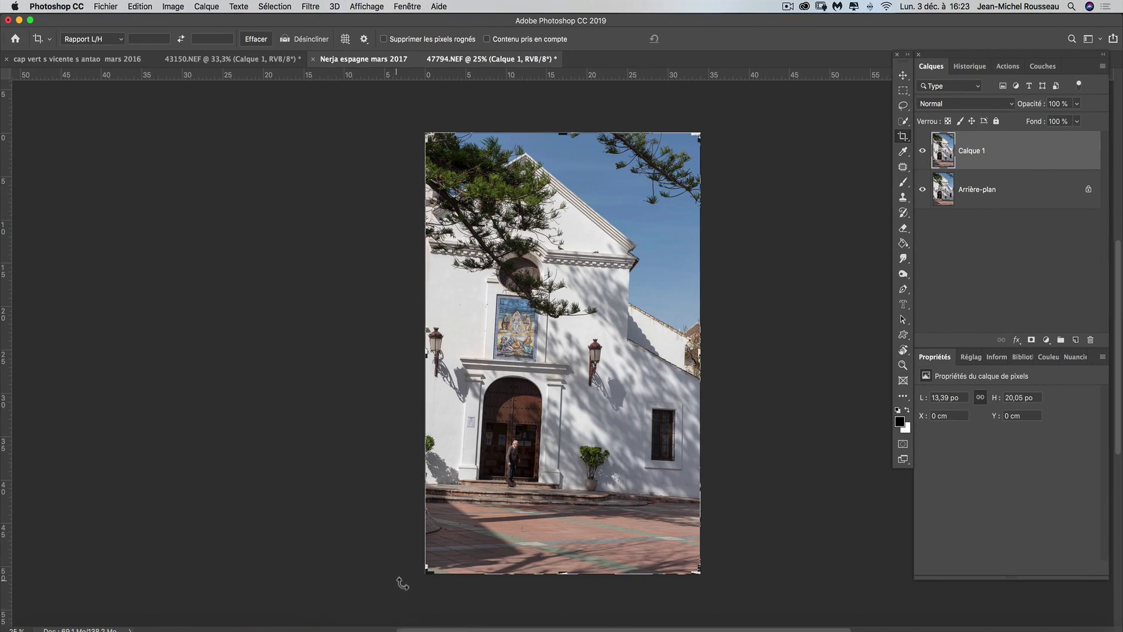
drag(402, 583, 415, 590)
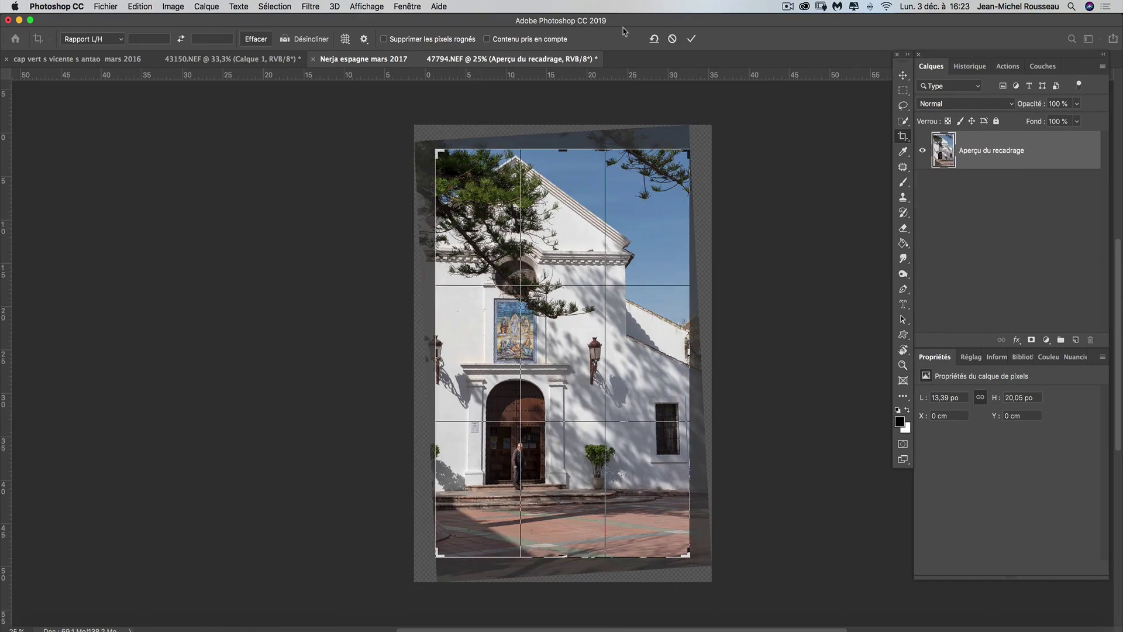
click(692, 38)
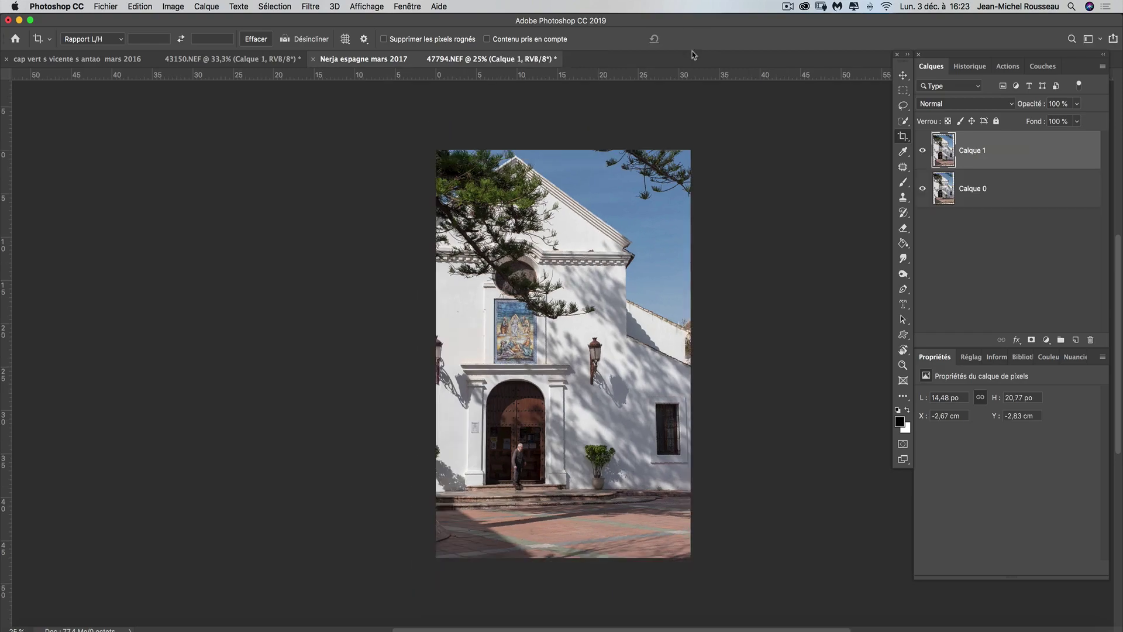
Step: Zoom in to 200% on the doorway, showing the old man and the steps
key(super+plus)
key(super+plus)
key(super+plus)
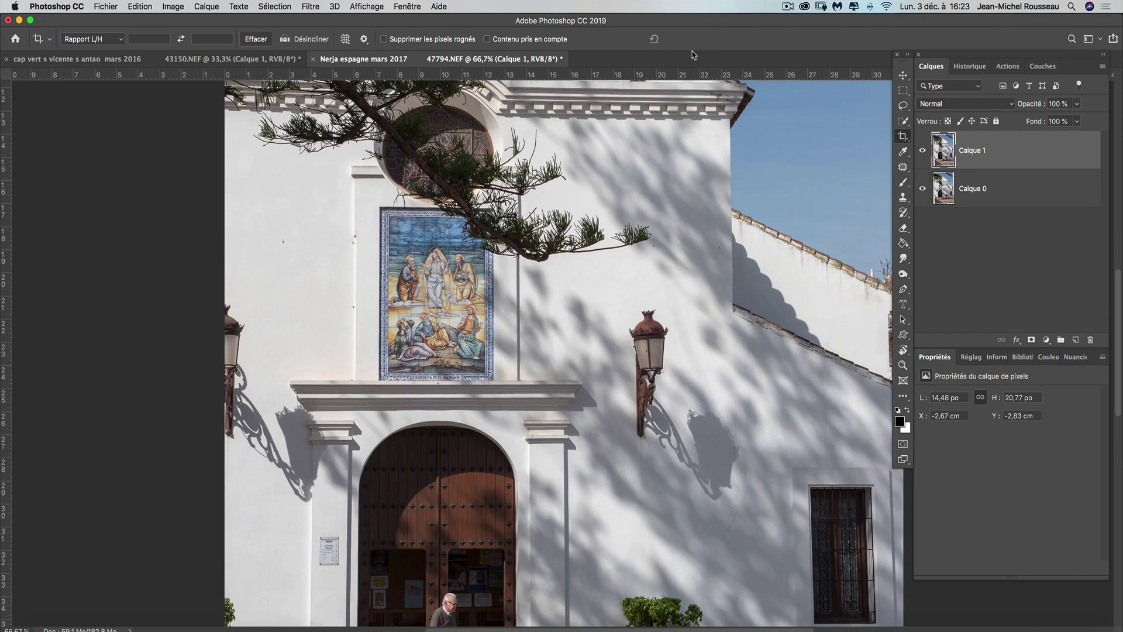
drag(561, 372, 563, 161)
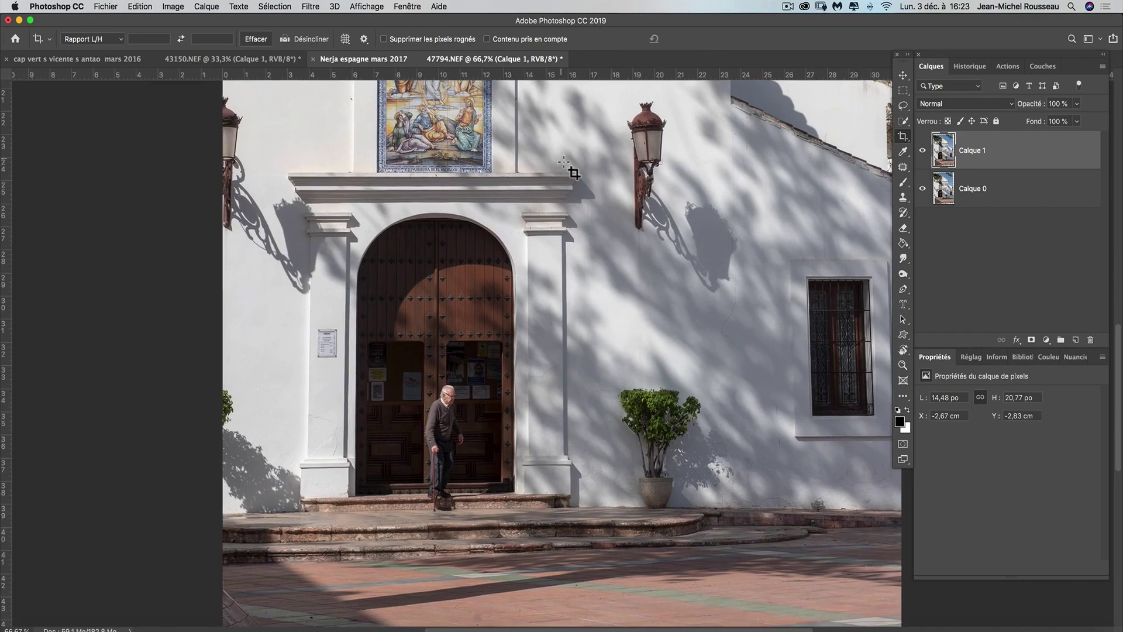
key(super+plus)
key(super+plus)
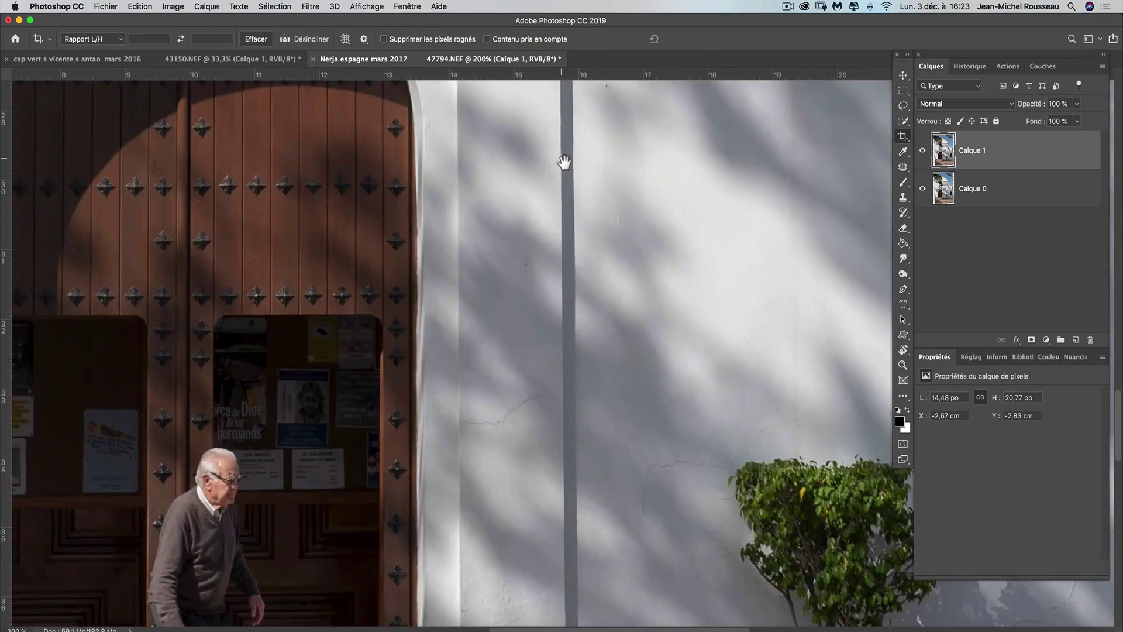
mouse_move(513, 369)
mouse_down()
mouse_move(651, 127)
mouse_move(714, 130)
mouse_up()
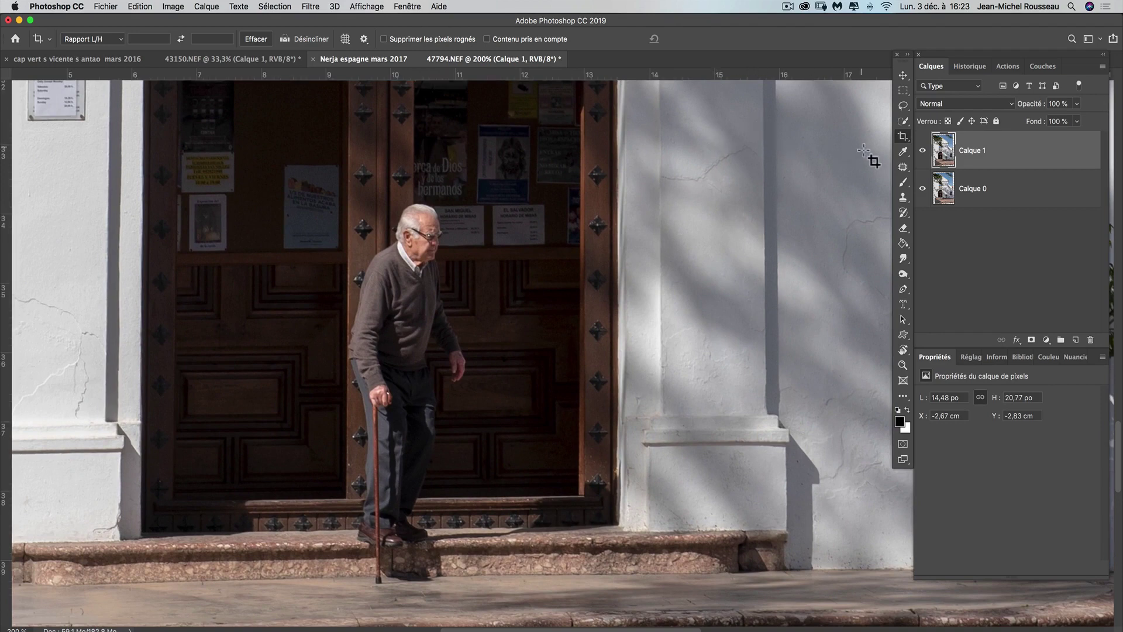
Step: Draw a loose lasso selection around the old man with his cane and shadow
click(903, 107)
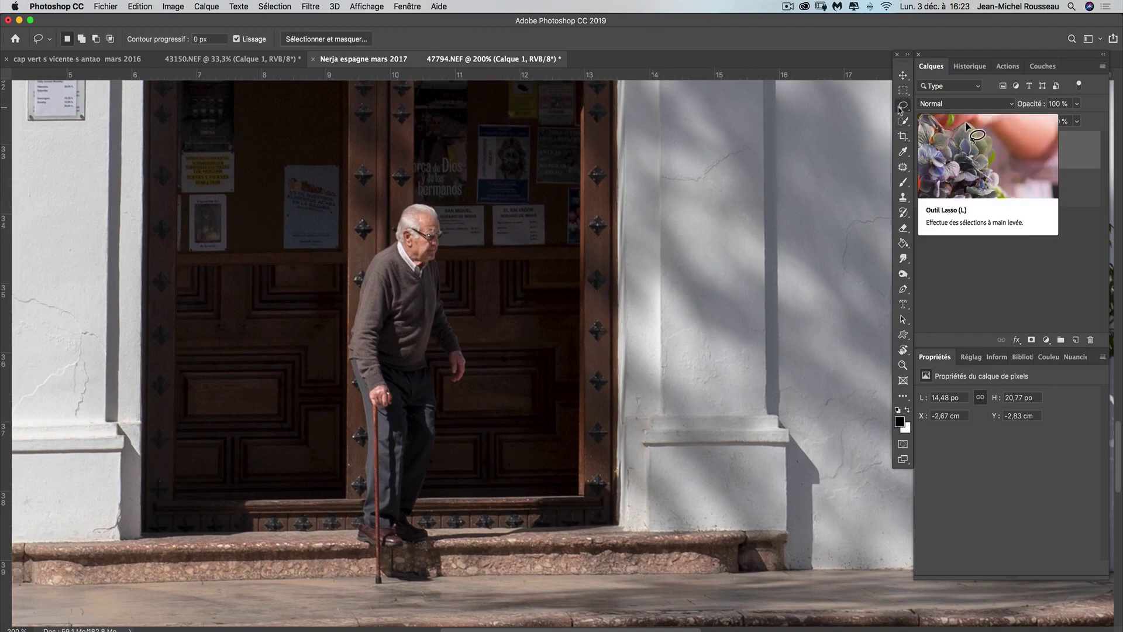
mouse_move(439, 200)
mouse_down()
mouse_move(343, 338)
mouse_move(345, 498)
mouse_move(369, 592)
mouse_move(442, 587)
mouse_move(449, 567)
mouse_move(438, 475)
mouse_move(475, 358)
mouse_move(458, 213)
mouse_move(421, 189)
mouse_up()
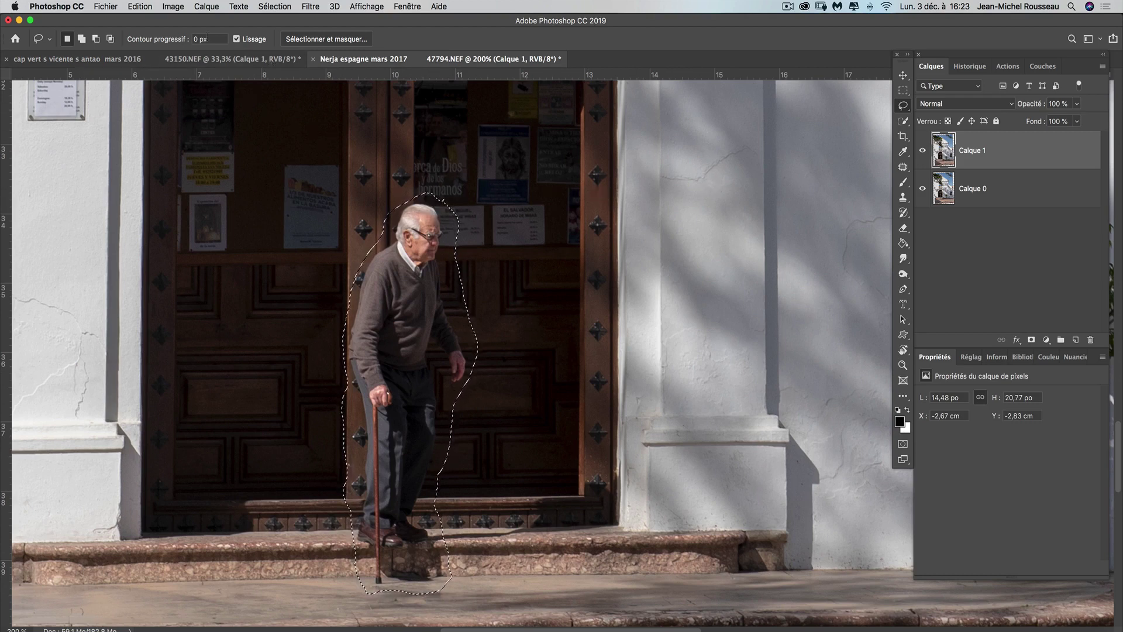
click(143, 7)
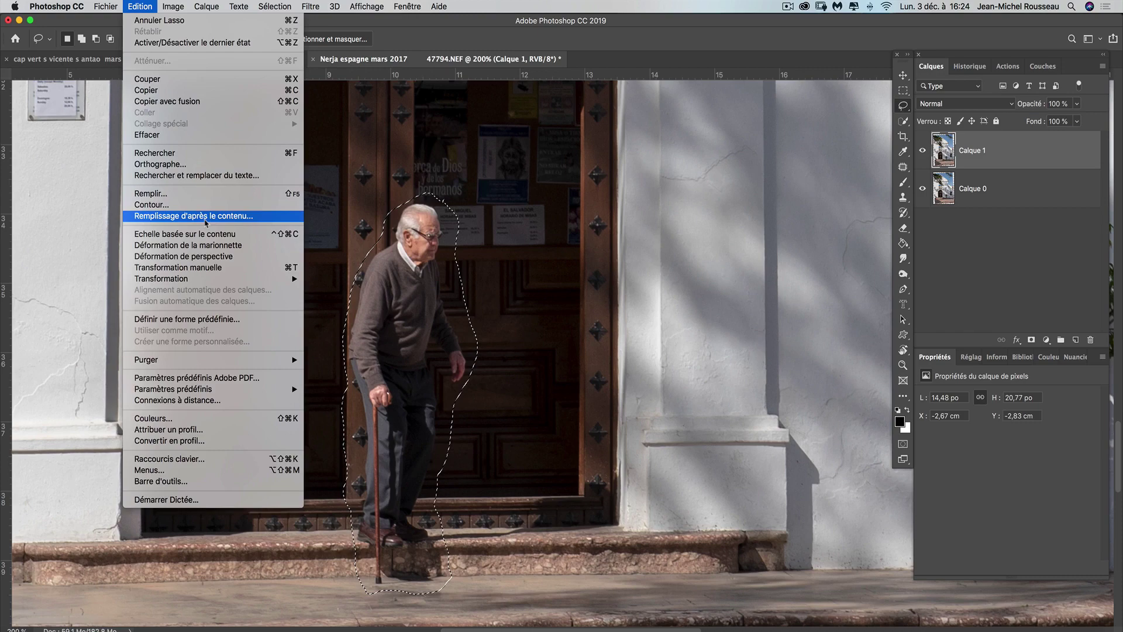
Step: Start a content-aware fill of the selection and frame the doorway in the preview
click(206, 217)
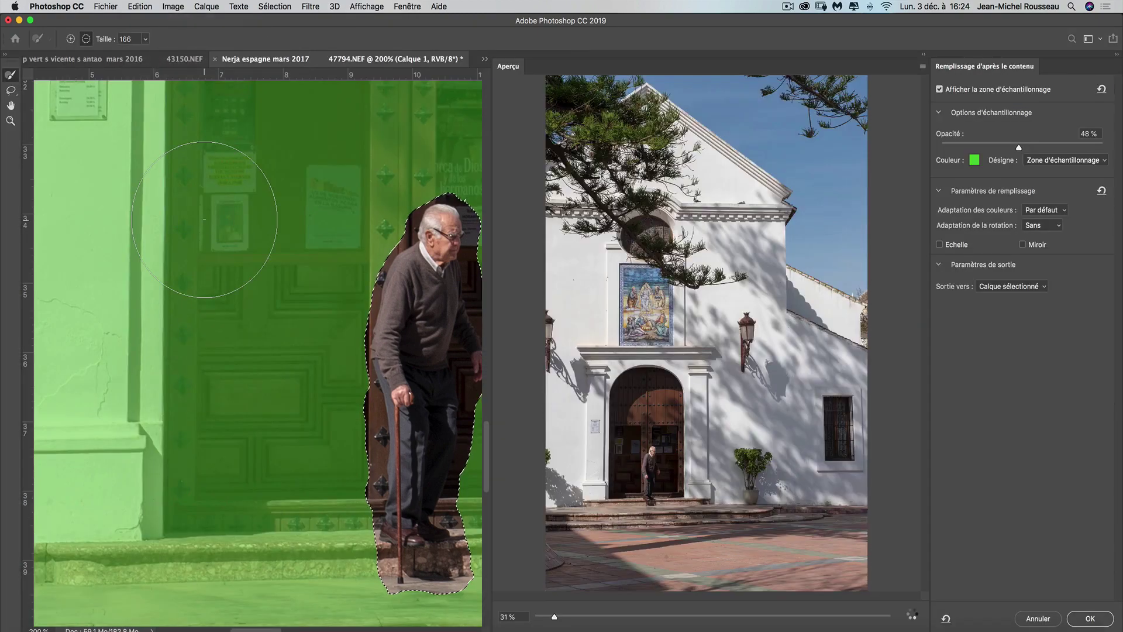
click(613, 616)
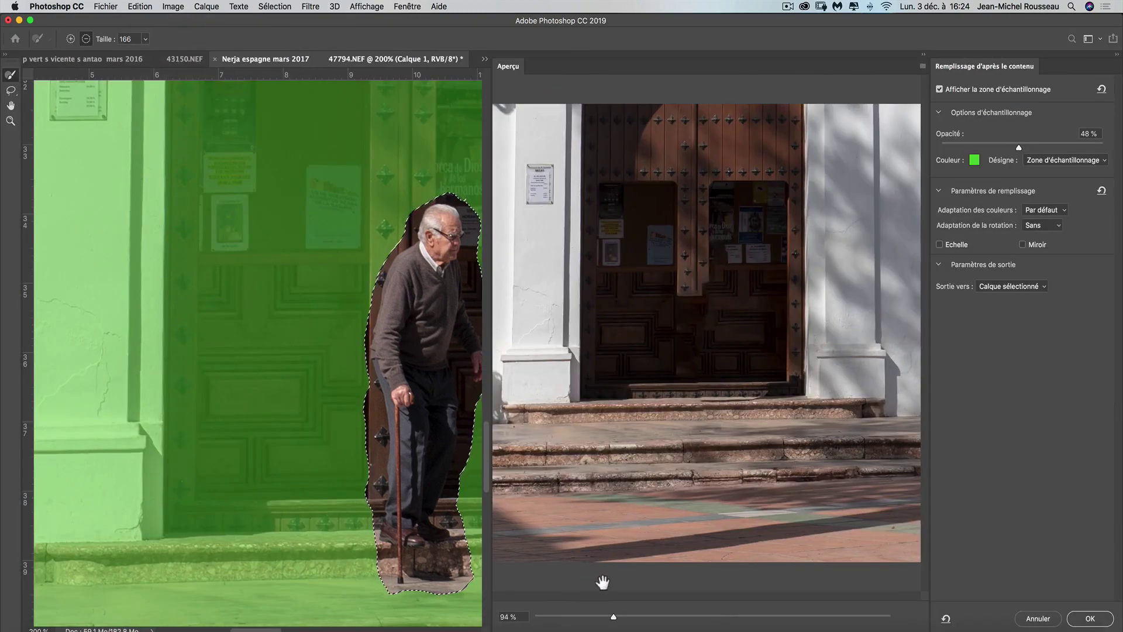
drag(644, 620, 655, 620)
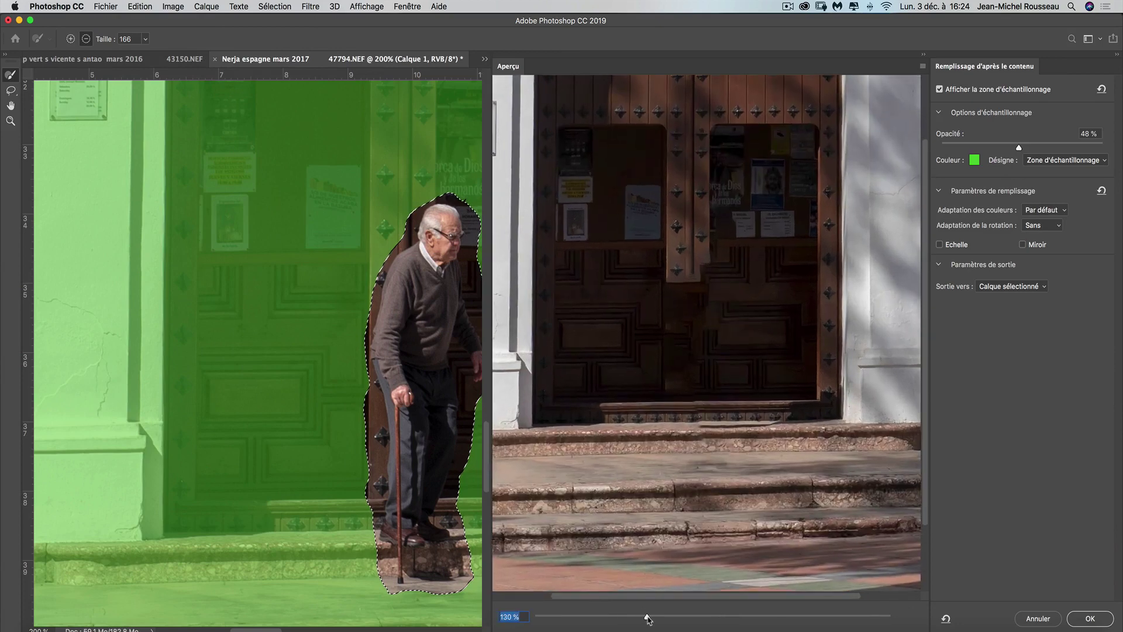
drag(619, 366, 650, 412)
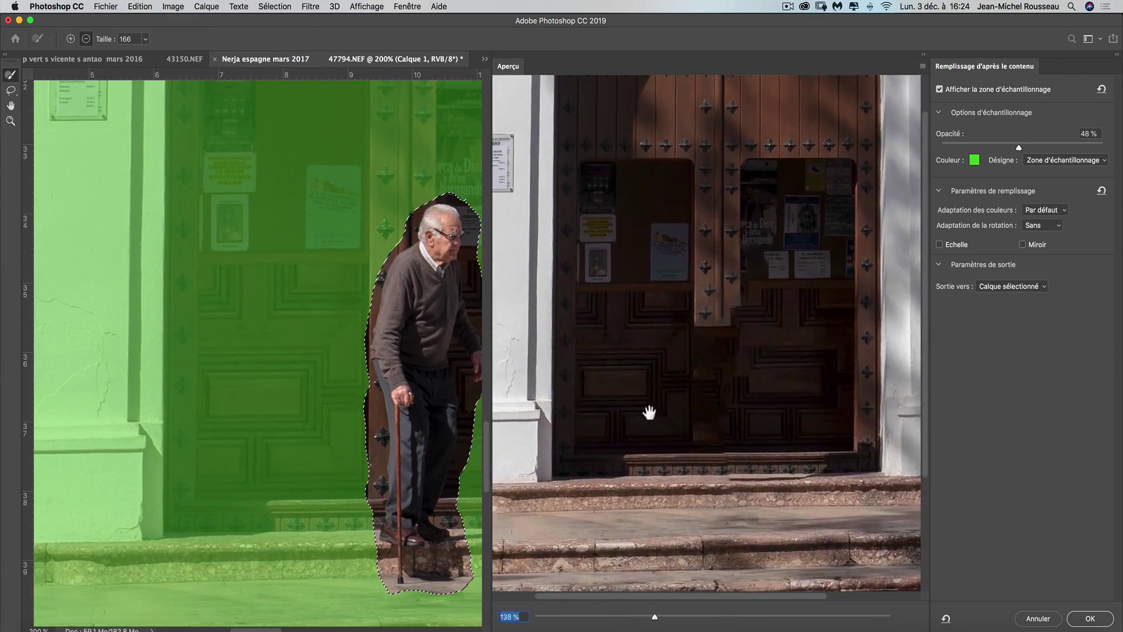
click(680, 616)
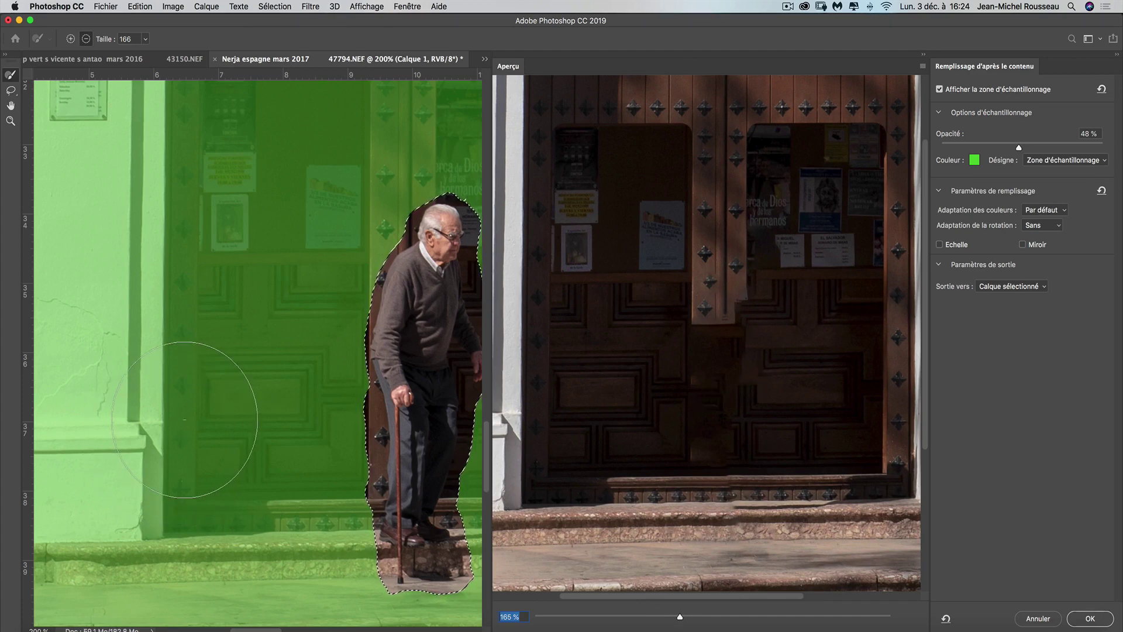
key(super+minus)
key(super+minus)
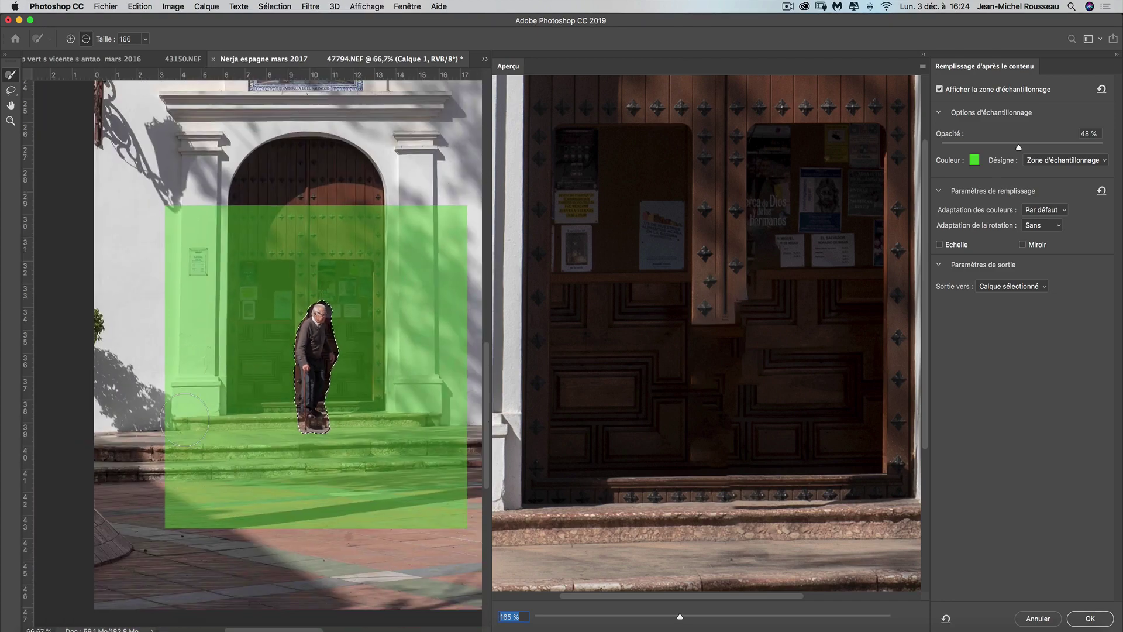
scroll(185, 420, left, 3)
scroll(185, 420, up, 1)
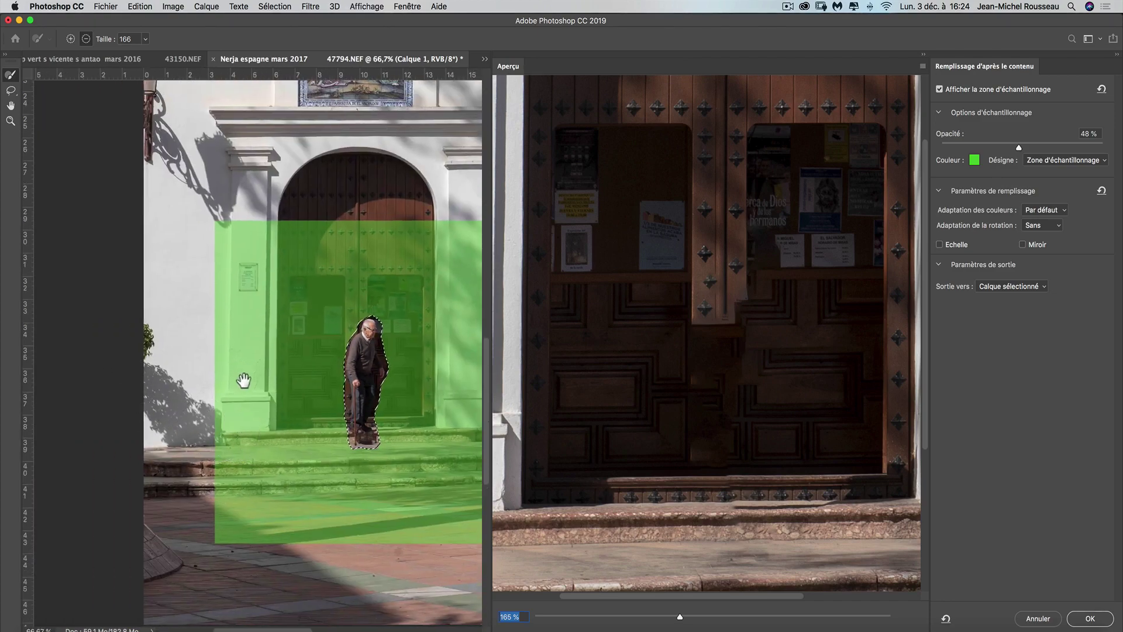
drag(243, 381, 168, 380)
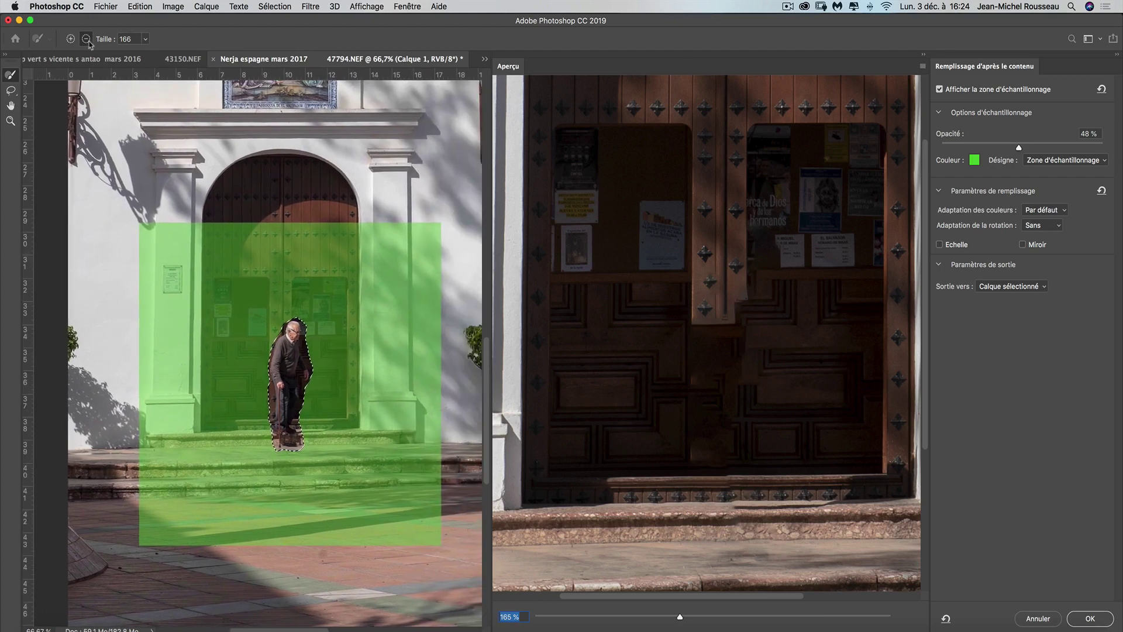
Step: Trim the sampling area's right strip, bottom edge along the steps, and door top
mouse_move(156, 238)
mouse_down()
mouse_move(165, 231)
mouse_move(167, 422)
mouse_move(193, 545)
mouse_move(412, 545)
mouse_move(462, 515)
mouse_up()
alt+click(164, 231)
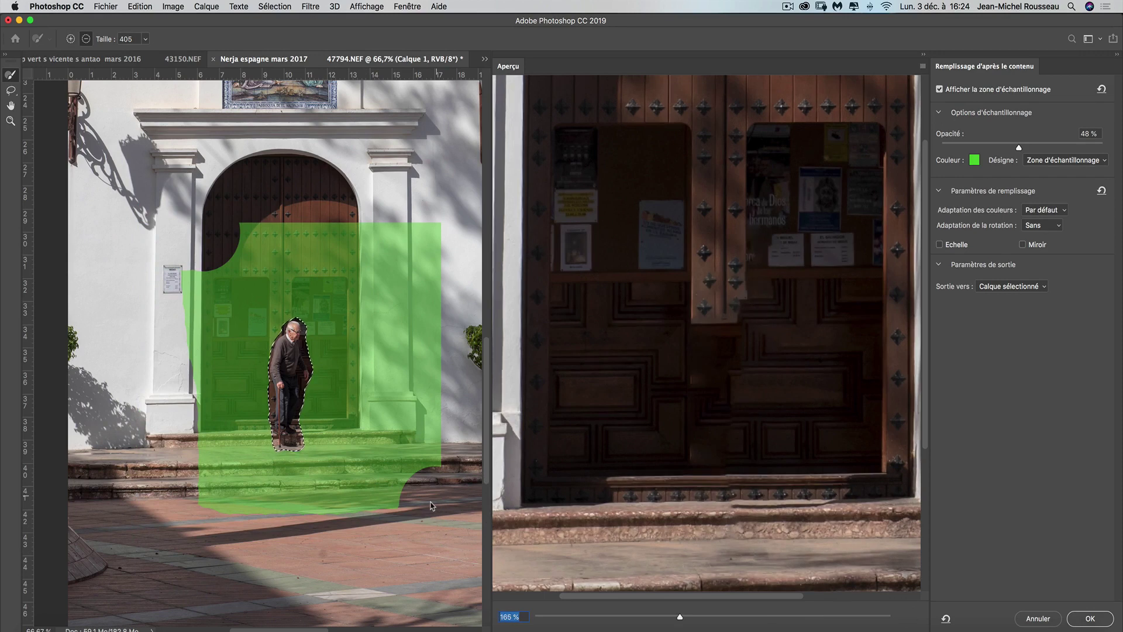
drag(431, 506, 432, 231)
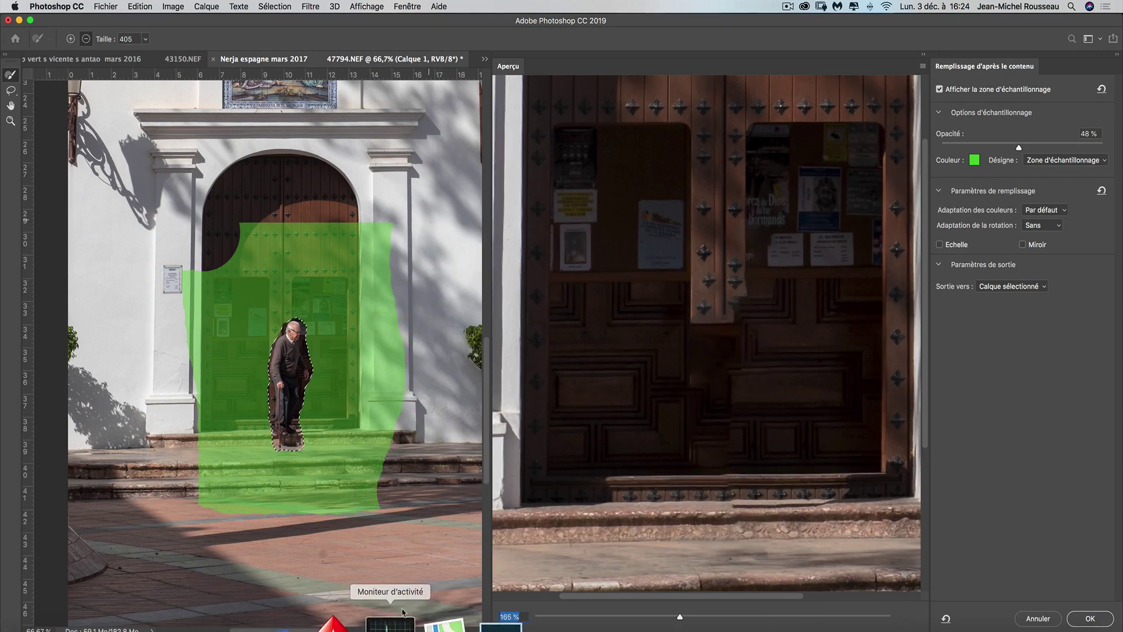
drag(380, 526, 178, 519)
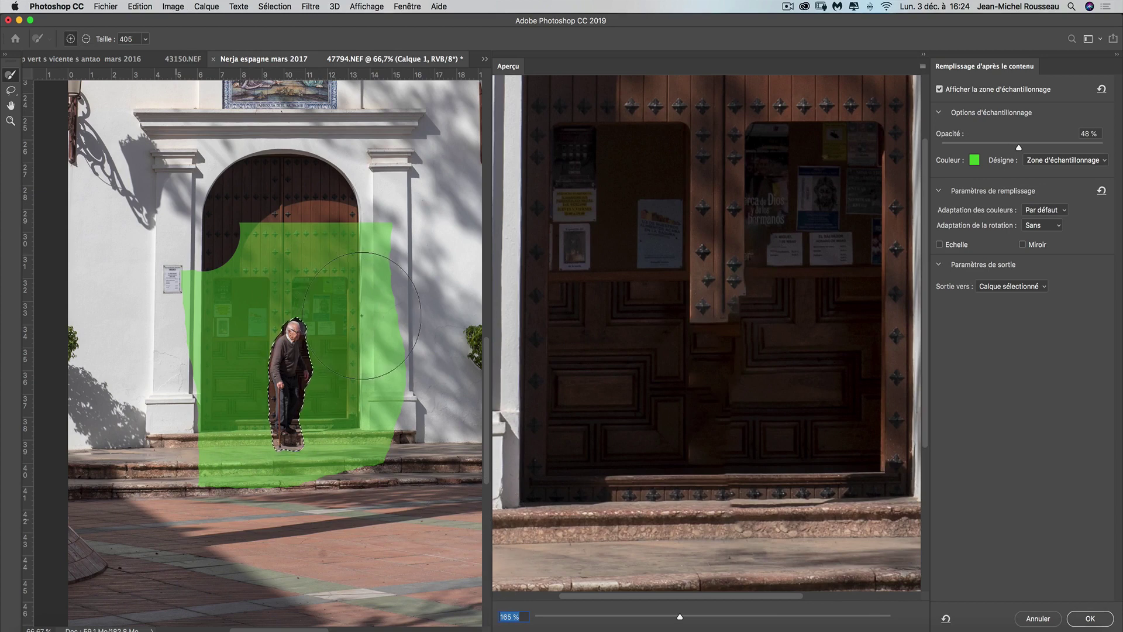
mouse_move(360, 316)
mouse_down()
mouse_move(315, 318)
mouse_move(376, 333)
mouse_move(414, 402)
mouse_up()
key(super+r)
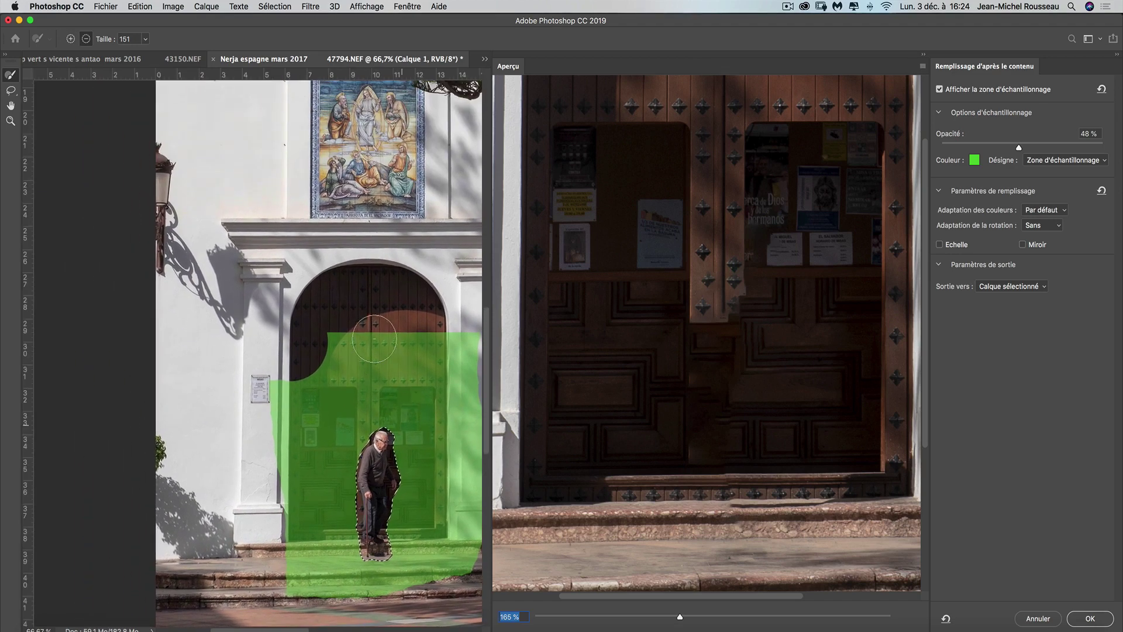
click(368, 327)
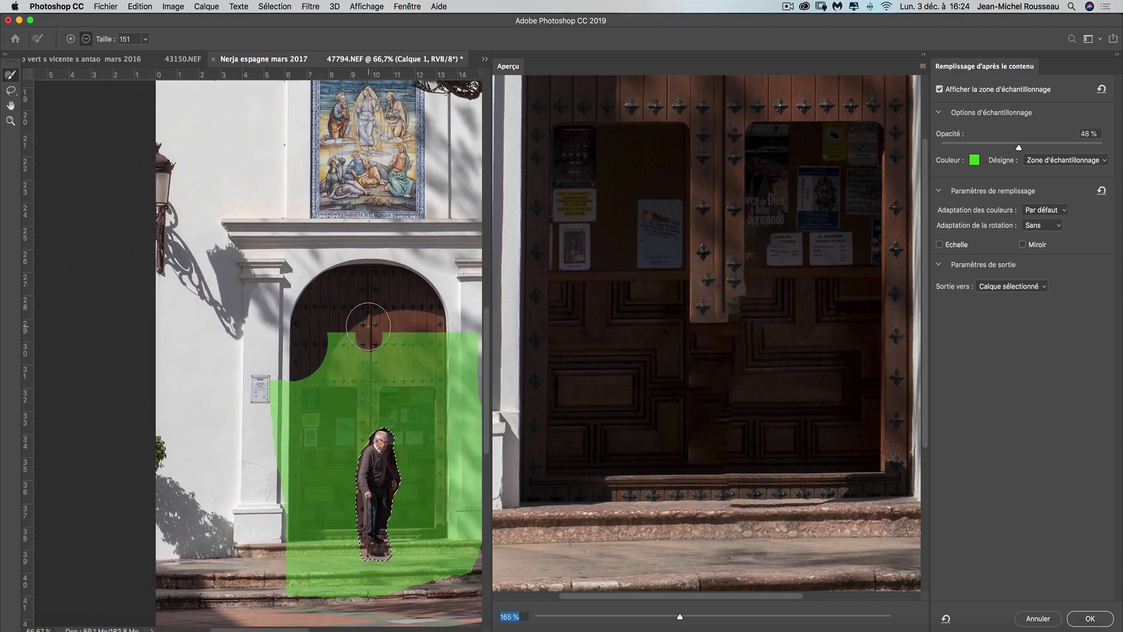
Step: Extend the sampling area up into the arch's left side and remove the right-edge strip
click(70, 39)
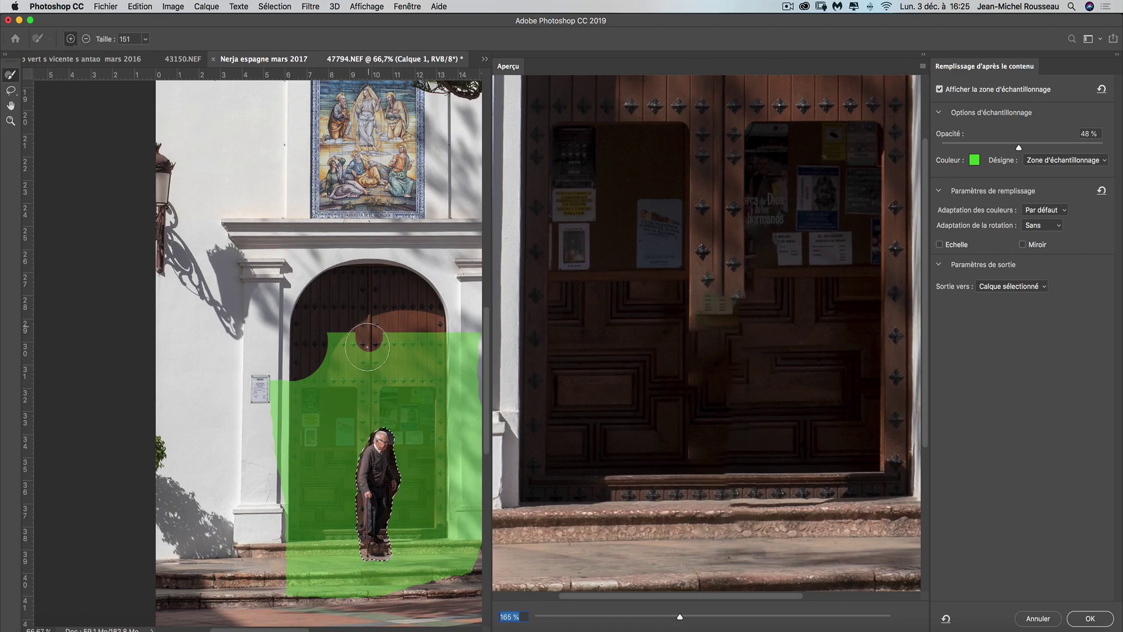
drag(371, 330, 373, 300)
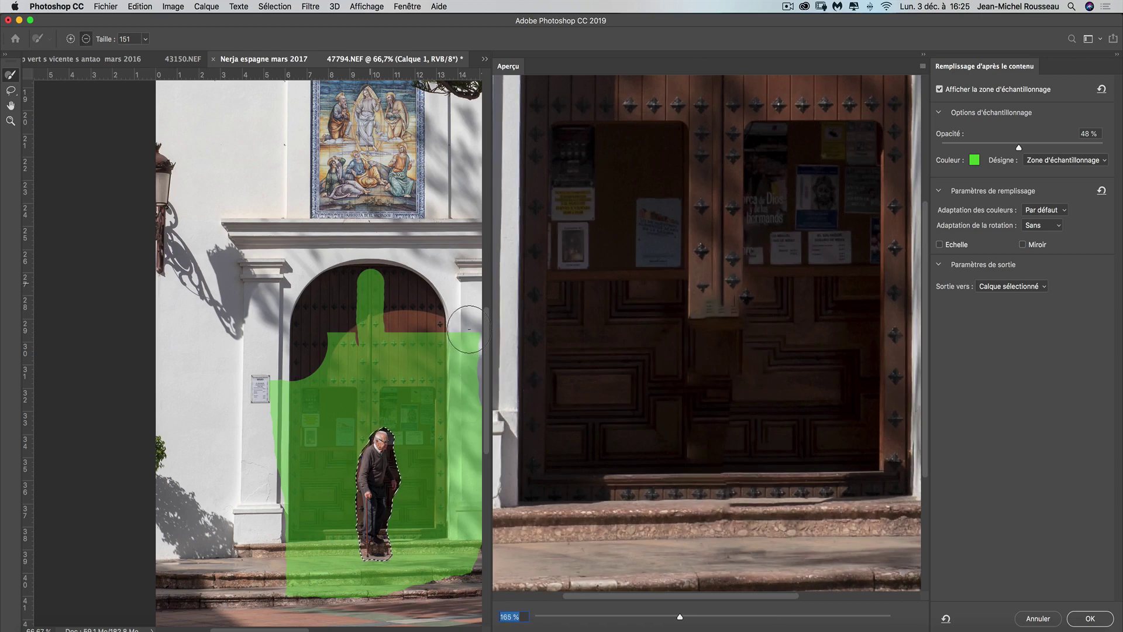
mouse_move(468, 331)
mouse_down()
mouse_move(462, 560)
mouse_move(348, 599)
mouse_move(289, 564)
mouse_move(275, 526)
mouse_move(273, 351)
mouse_move(301, 345)
mouse_up()
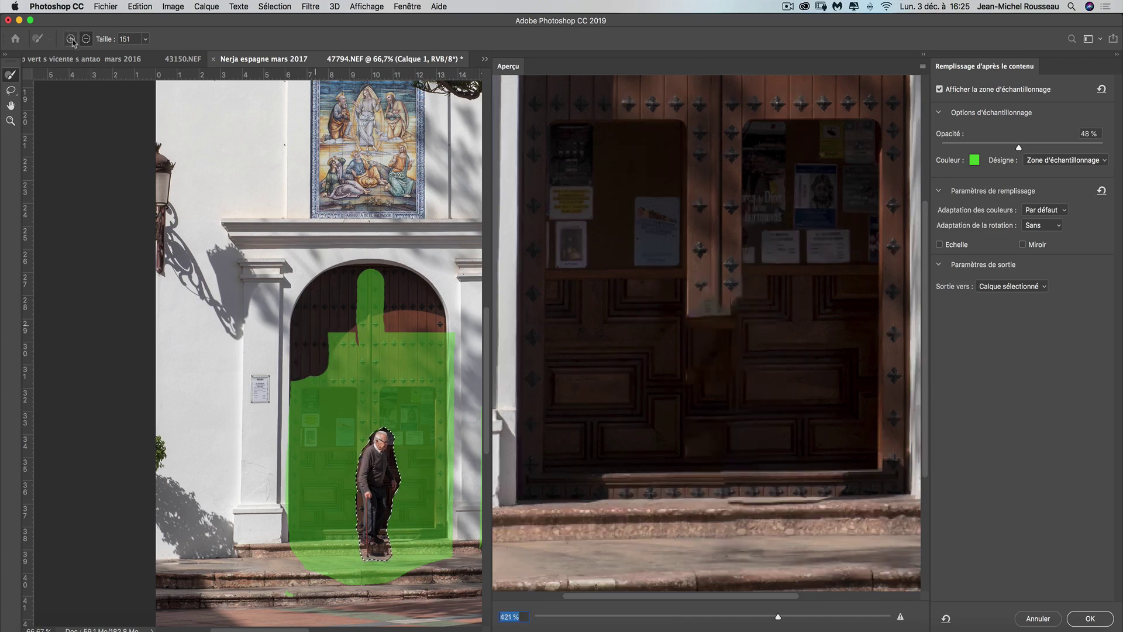
mouse_move(361, 285)
mouse_down()
mouse_move(305, 344)
mouse_move(358, 342)
mouse_move(420, 307)
mouse_move(439, 336)
mouse_up()
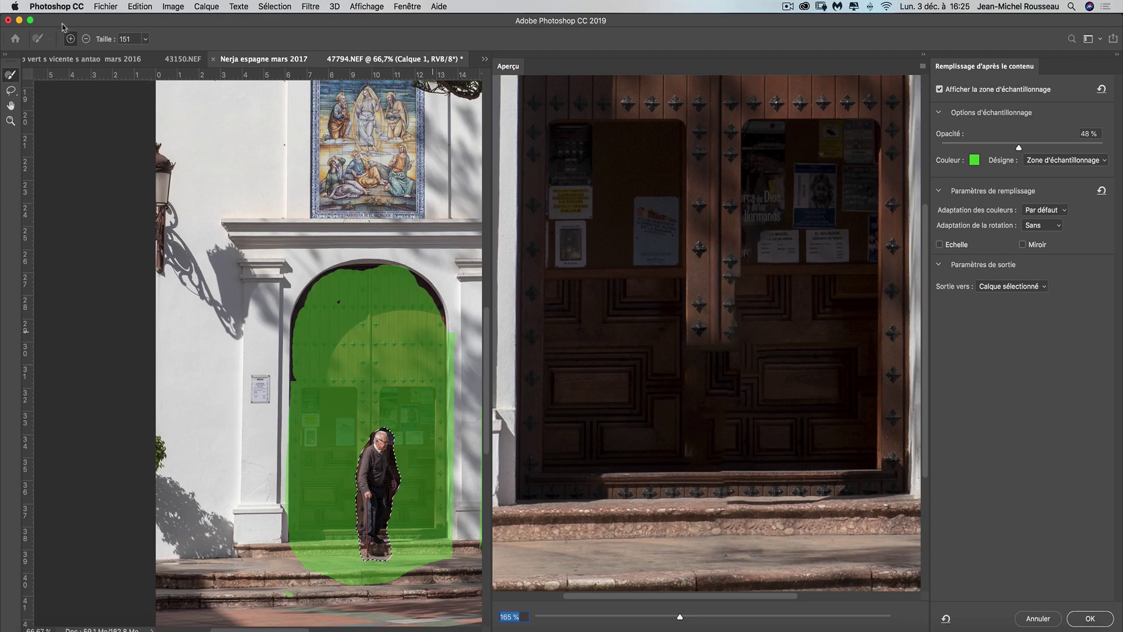
click(87, 39)
Step: Trim sampling along the arch top, keep Rotation Adaptation at Sans, and apply the fill
mouse_move(409, 272)
mouse_down()
mouse_move(393, 301)
mouse_move(409, 300)
mouse_move(292, 285)
mouse_move(285, 548)
mouse_up()
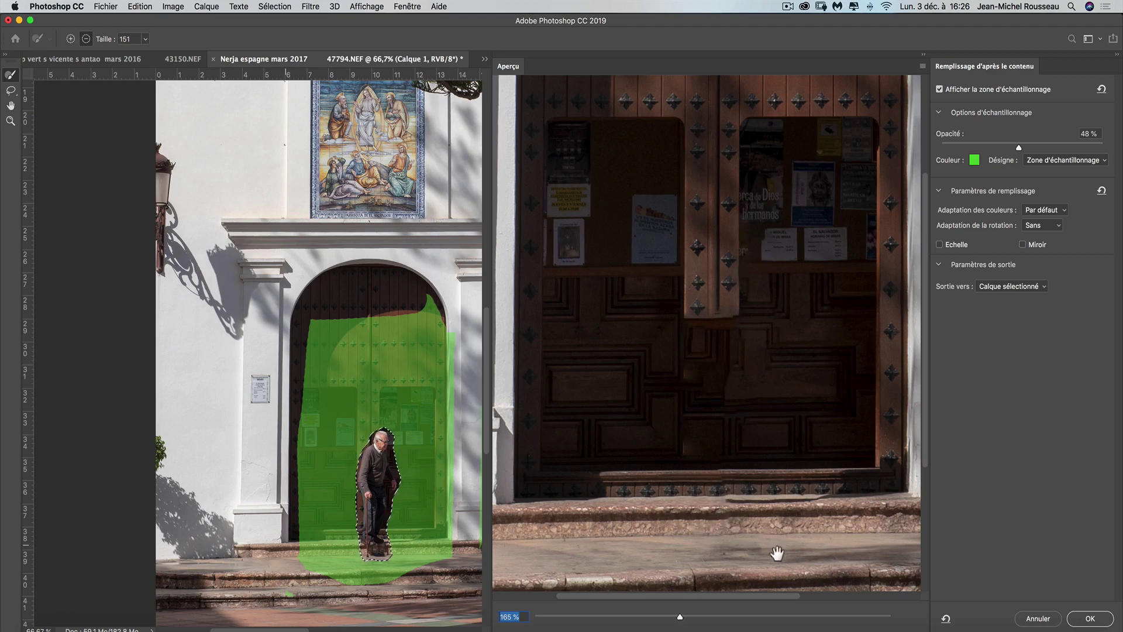
click(1060, 229)
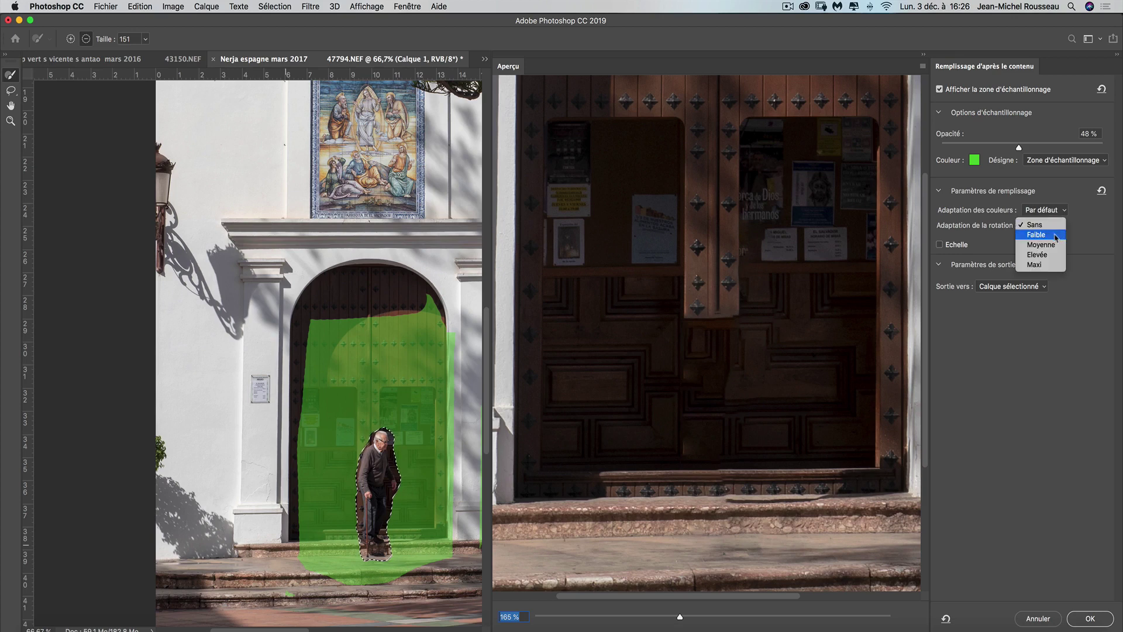
click(1057, 237)
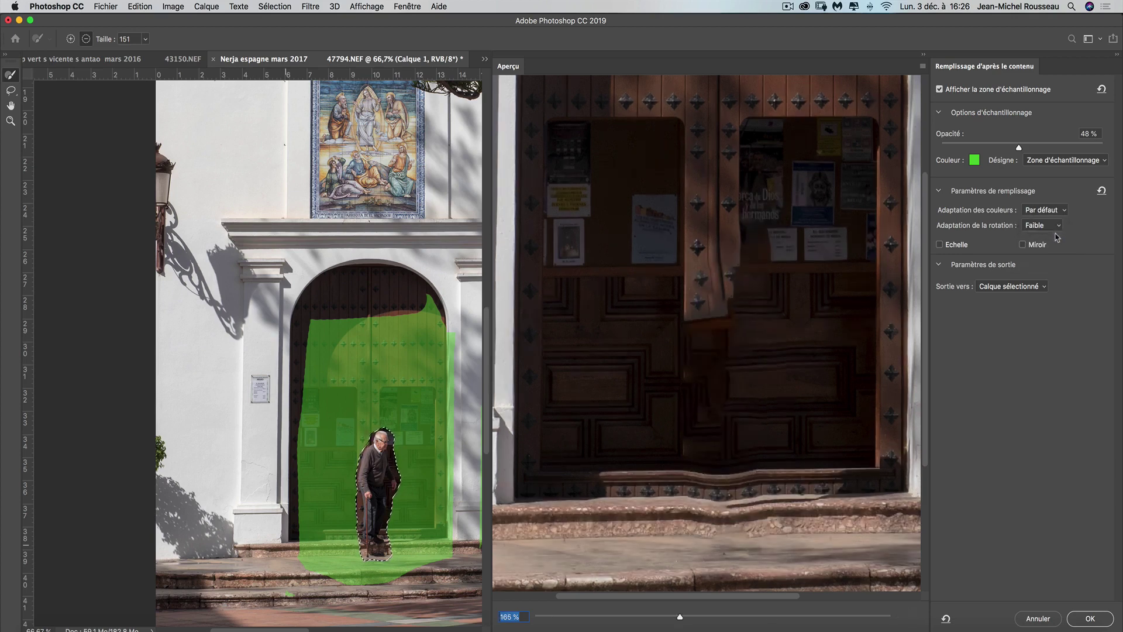
click(1059, 228)
click(1050, 216)
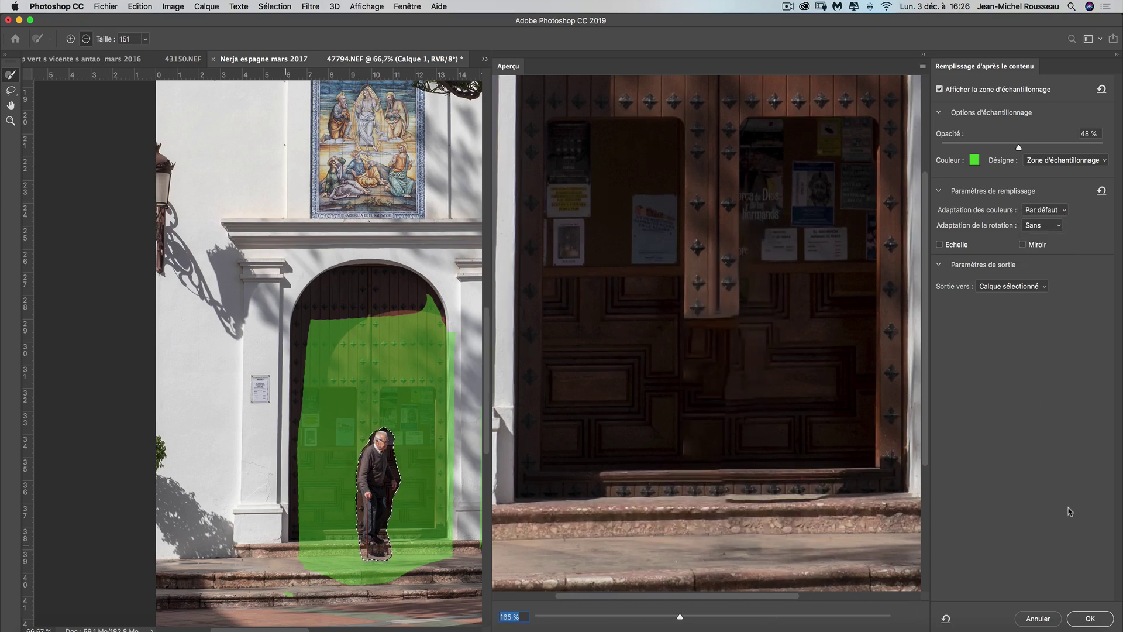
click(1090, 619)
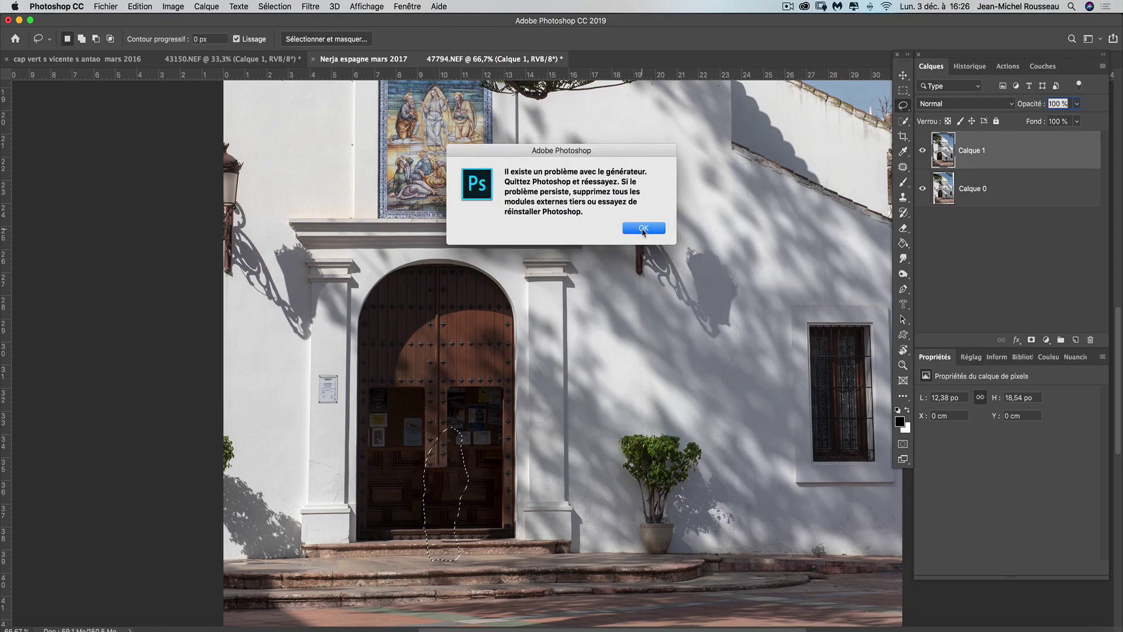
Step: Dismiss the generator error, deselect, and zoom in closely on the church door
click(643, 229)
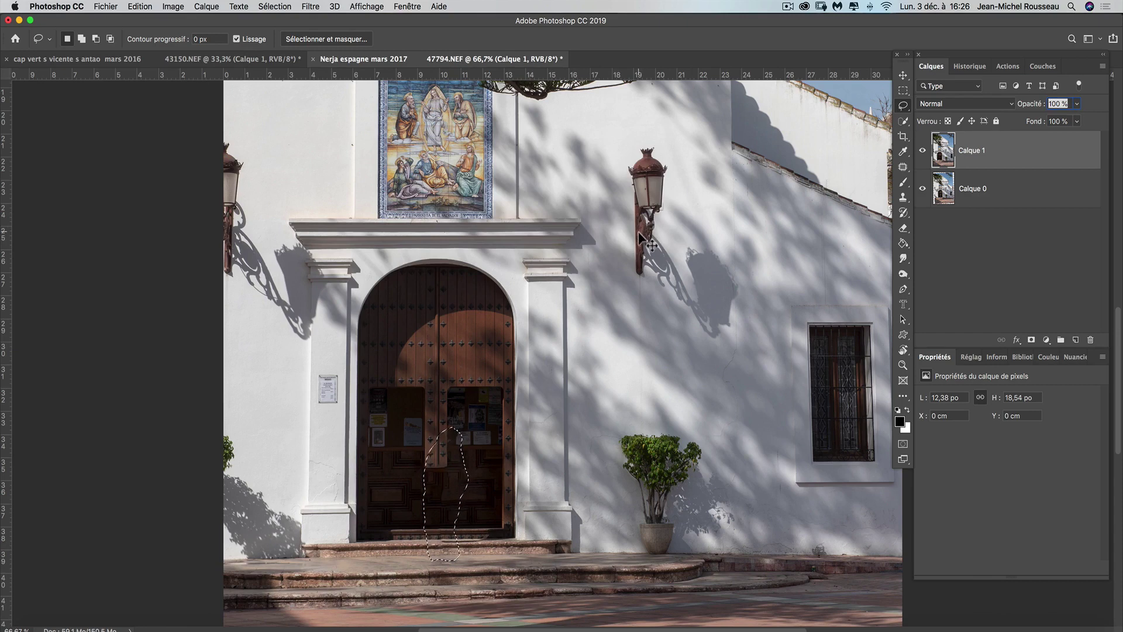
key(super+d)
drag(488, 459, 638, 392)
key(super+plus)
key(super+plus)
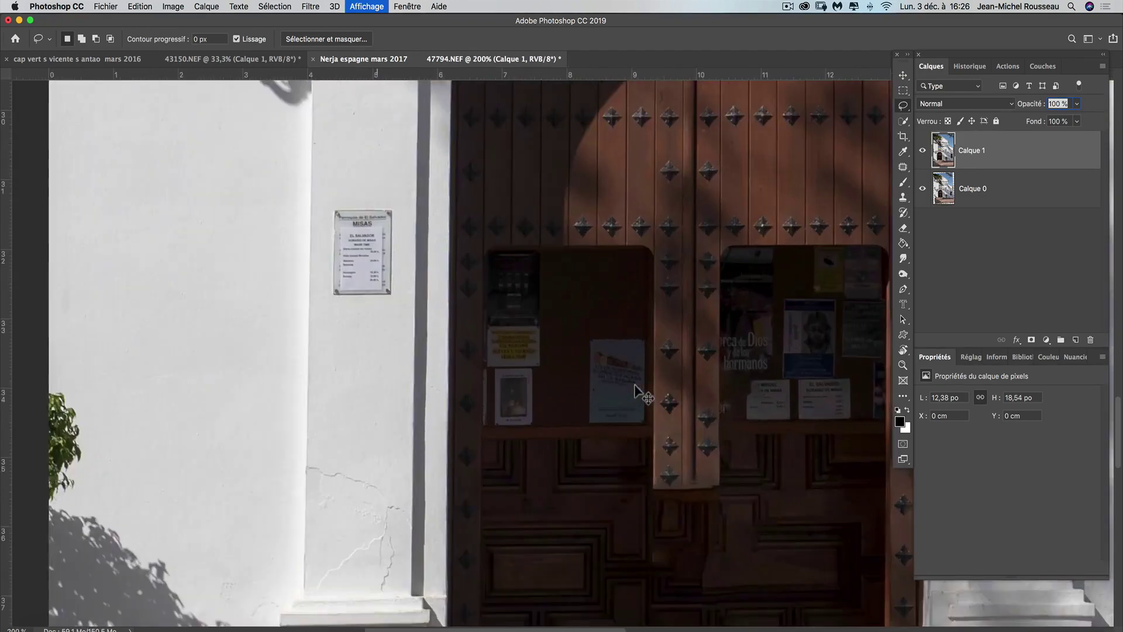
key(super+plus)
Step: Centre the view on the patched door post and lower panels, then select the Clone Stamp
mouse_move(637, 388)
mouse_down()
mouse_move(546, 200)
mouse_move(471, 111)
mouse_move(453, 120)
mouse_up()
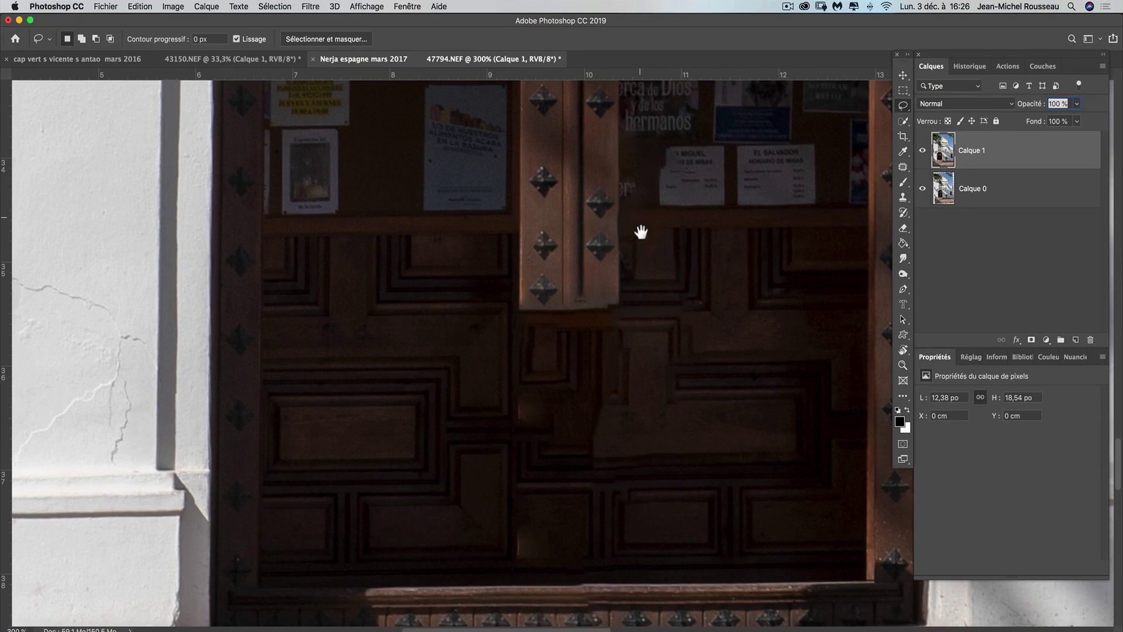
drag(657, 334, 644, 405)
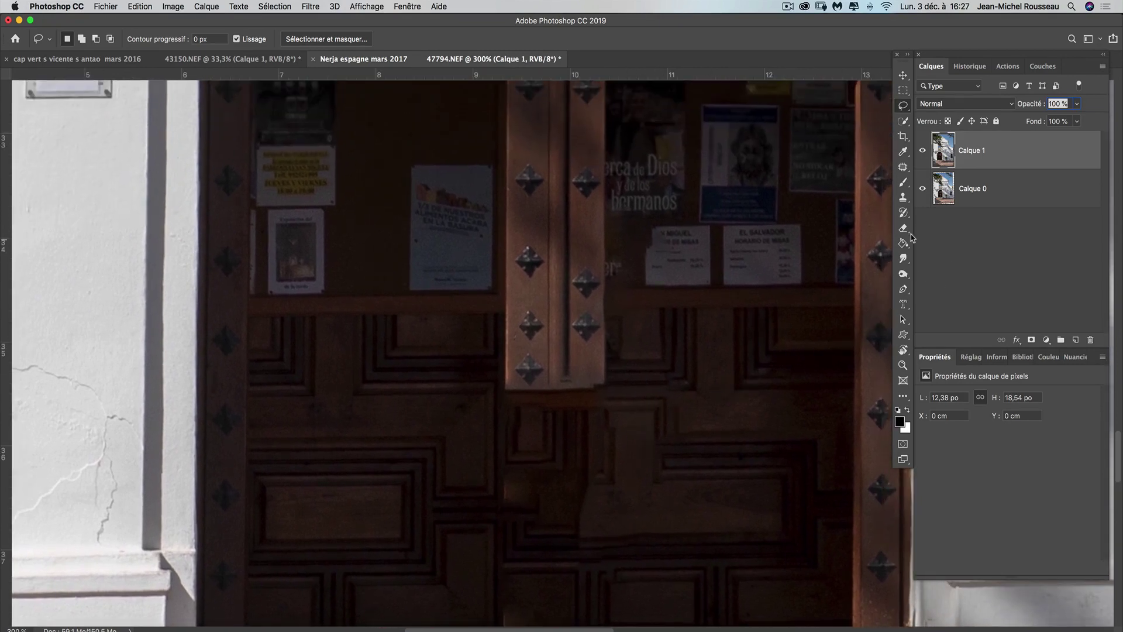
click(903, 199)
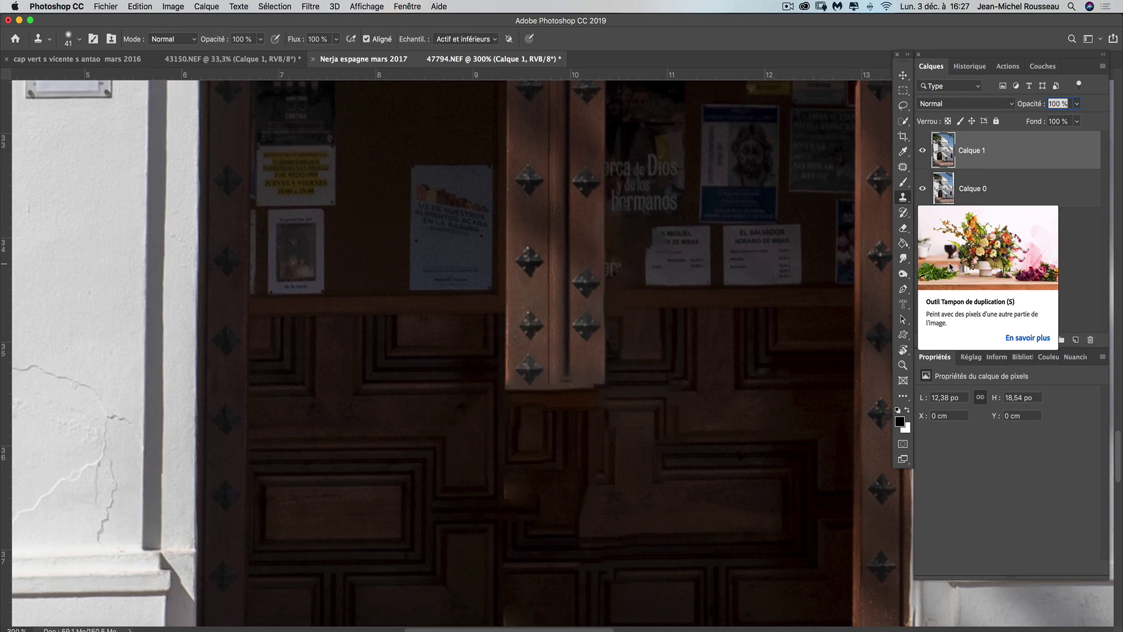
Step: Clone the wooden door post downward and add a diamond stud below the existing one
drag(589, 271, 609, 411)
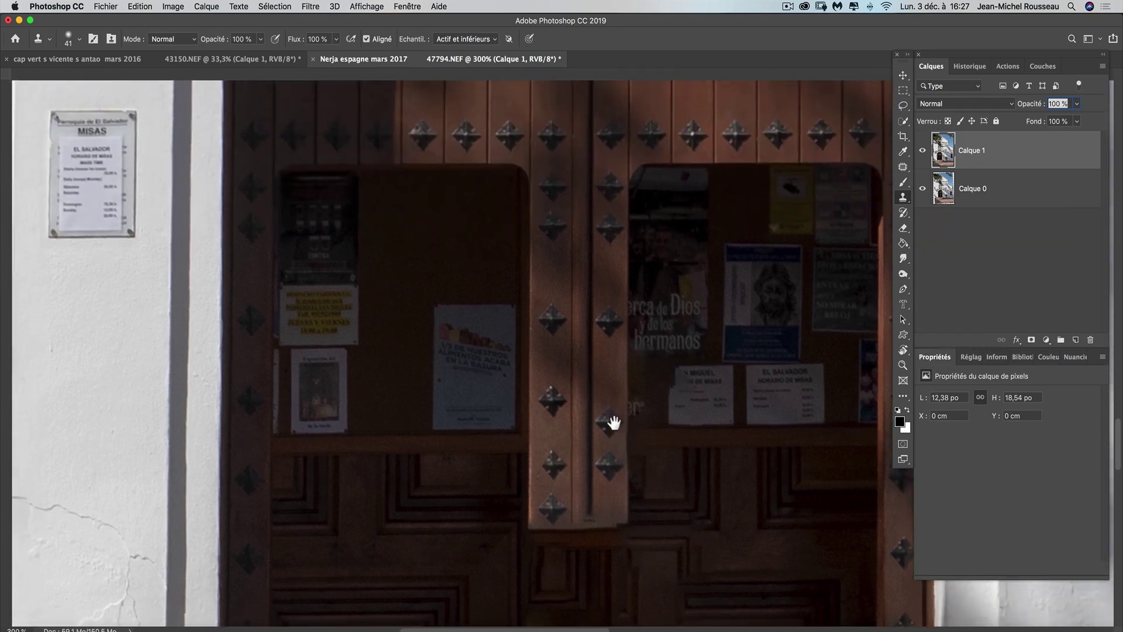
key(ctrl+r)
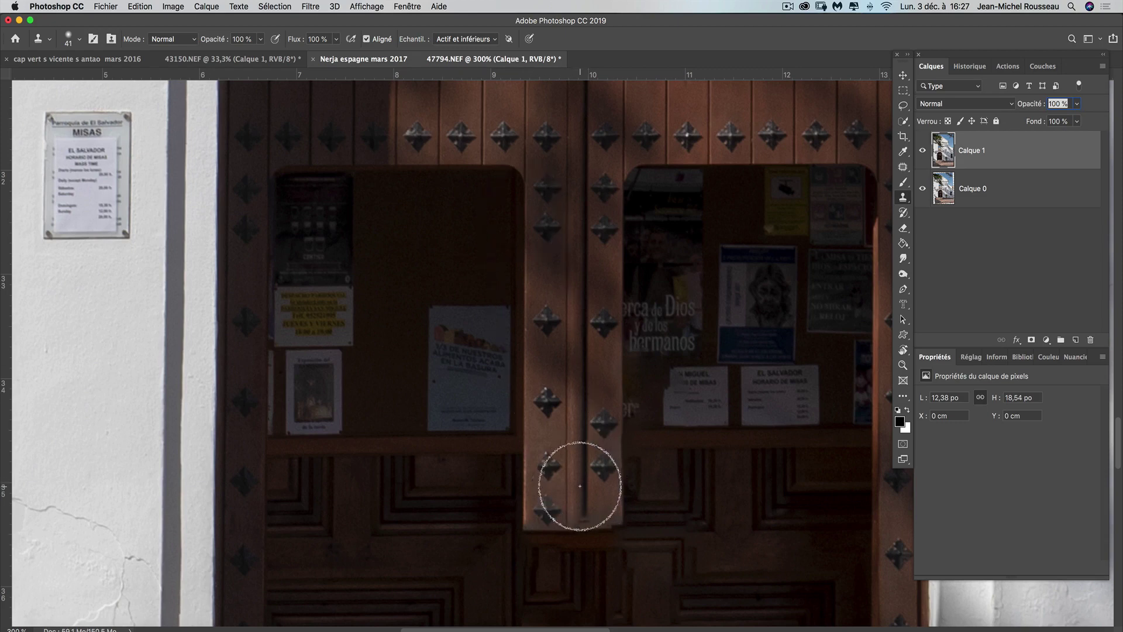
drag(577, 477, 608, 255)
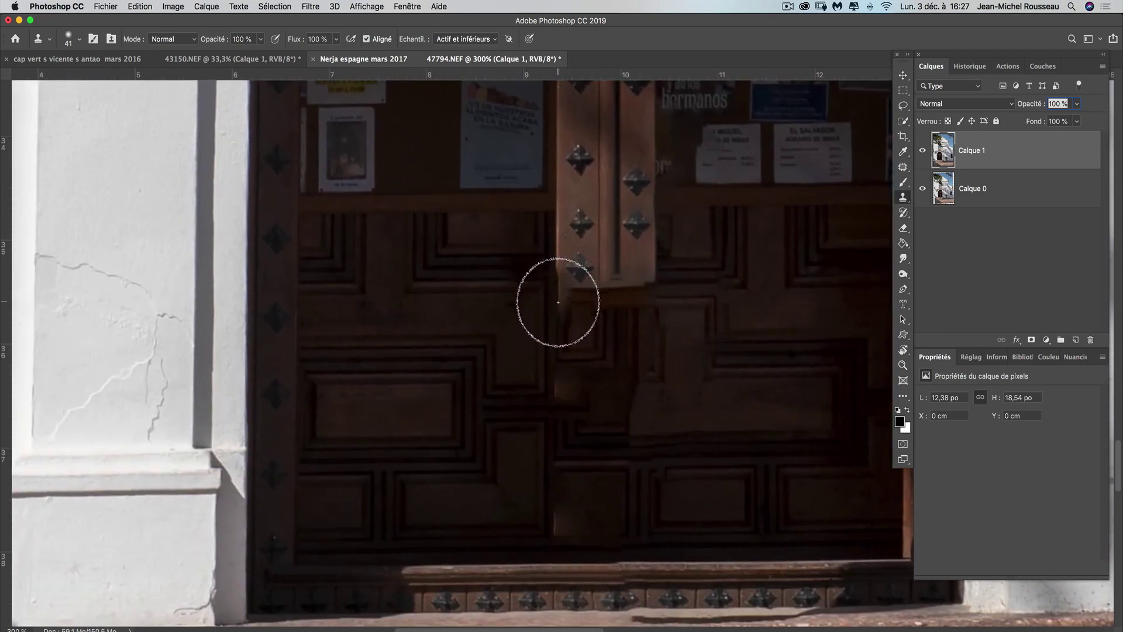
drag(557, 281, 561, 328)
mouse_move(567, 275)
mouse_down()
mouse_move(588, 364)
mouse_move(605, 275)
mouse_move(609, 359)
mouse_move(637, 271)
mouse_move(637, 358)
mouse_move(637, 264)
mouse_move(634, 363)
mouse_move(564, 380)
mouse_move(569, 469)
mouse_move(581, 381)
mouse_move(595, 522)
mouse_move(639, 363)
mouse_move(639, 502)
mouse_move(620, 484)
mouse_move(626, 531)
mouse_move(641, 506)
mouse_move(636, 538)
mouse_move(561, 542)
mouse_move(579, 371)
mouse_up()
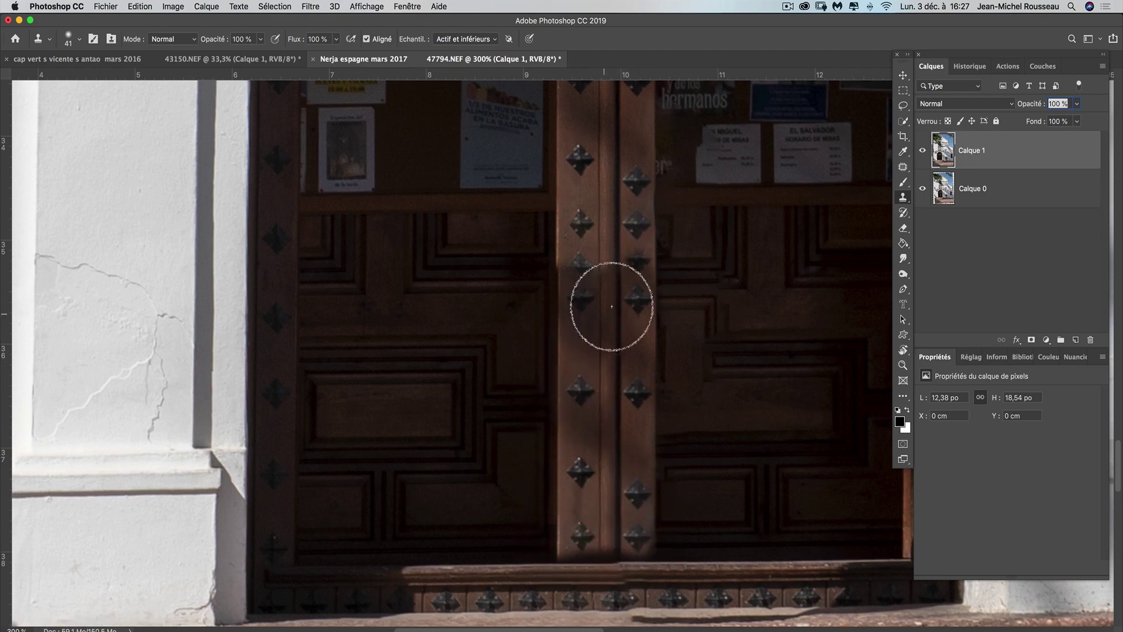
Step: Clone more studs along the door post, down to the bottom panels and stone step
mouse_move(765, 353)
mouse_down()
mouse_move(762, 501)
mouse_move(782, 290)
mouse_move(774, 254)
mouse_move(747, 296)
mouse_move(733, 436)
mouse_up()
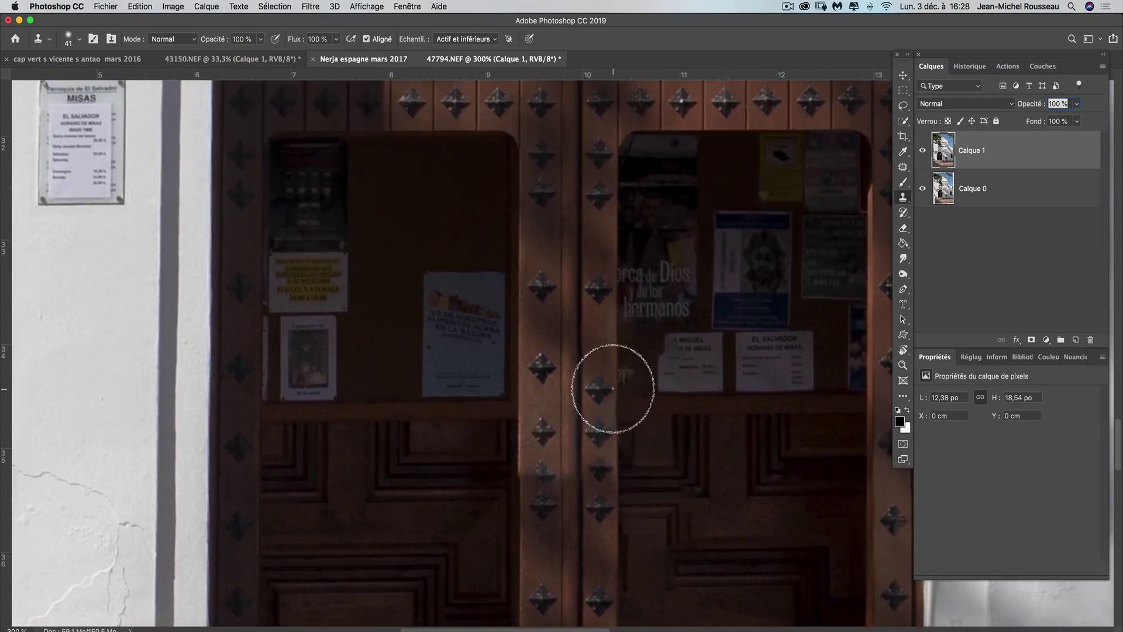
drag(614, 393, 615, 424)
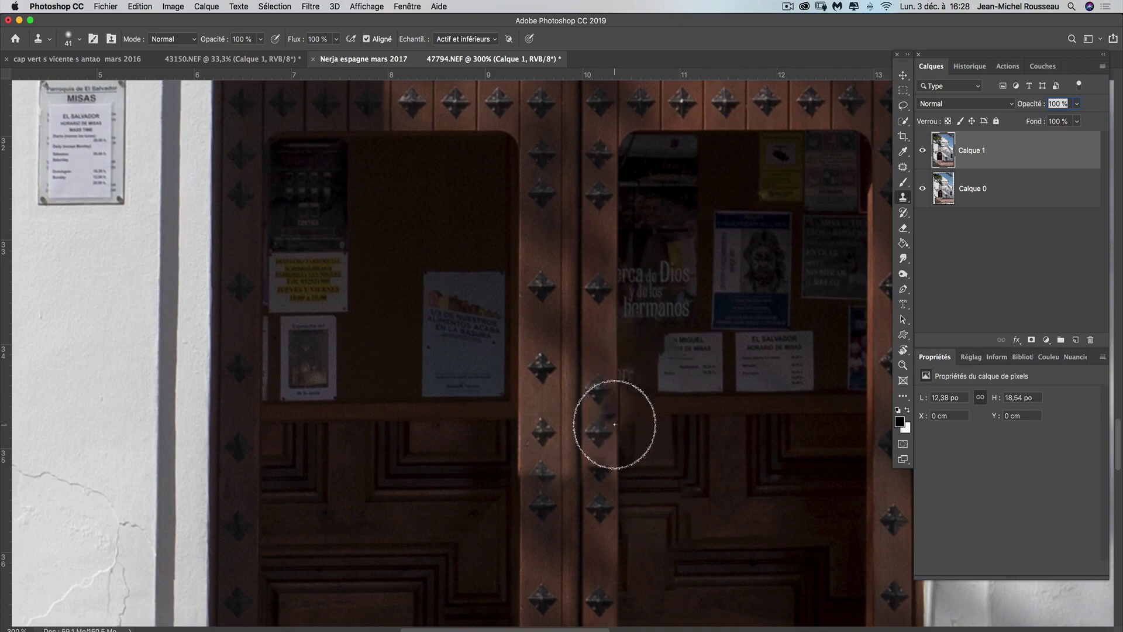
key(space)
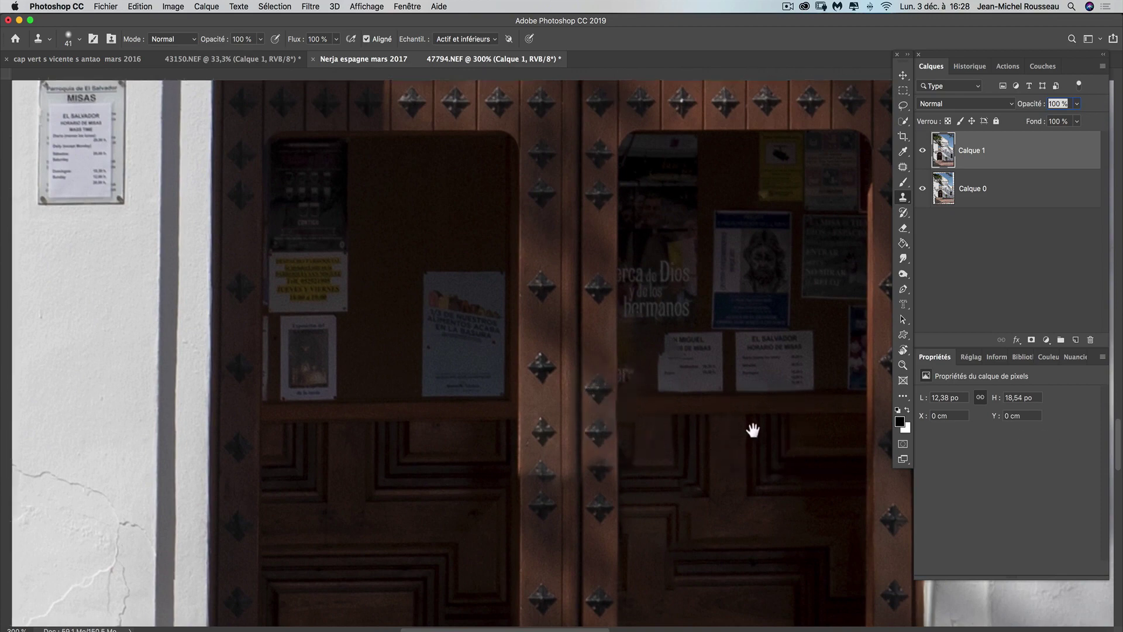
drag(753, 431, 769, 344)
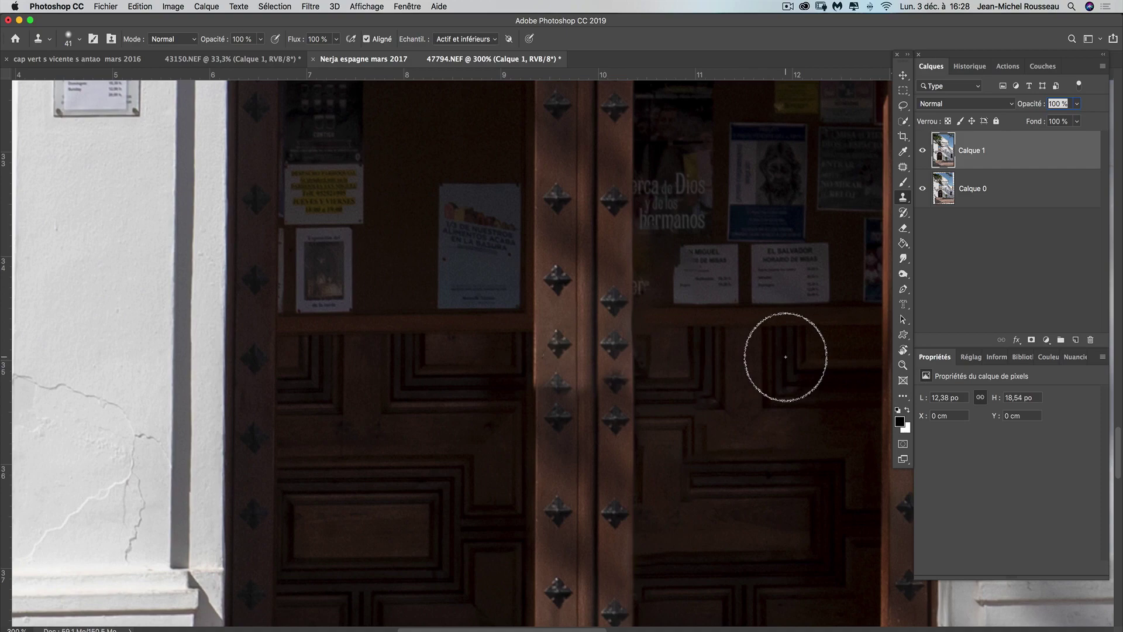
drag(725, 486, 737, 263)
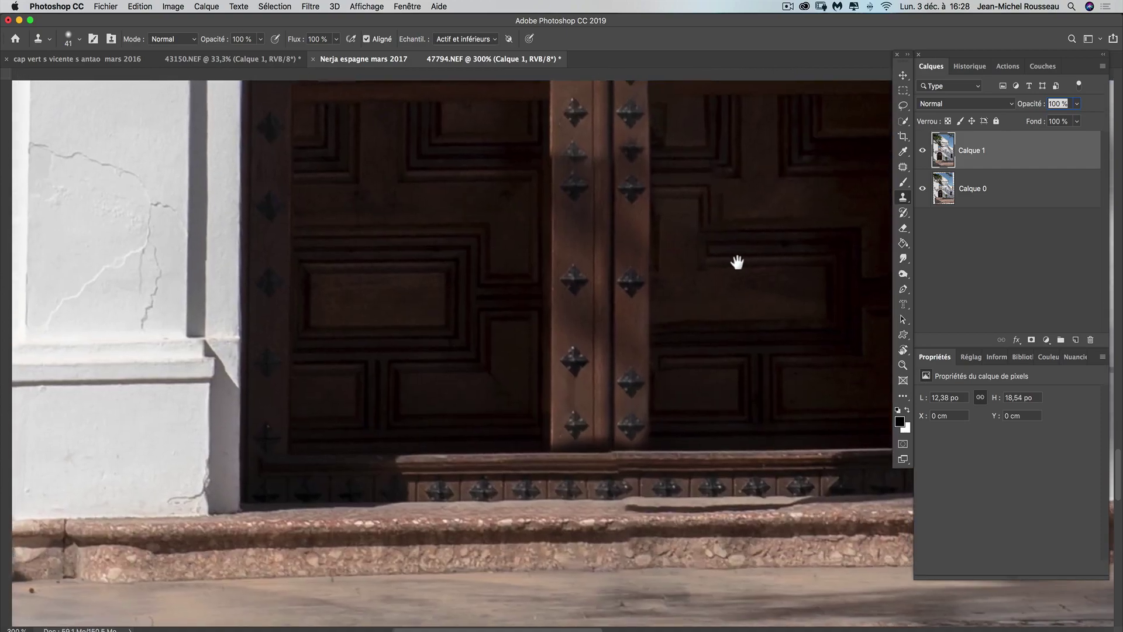
key(ctrl+r)
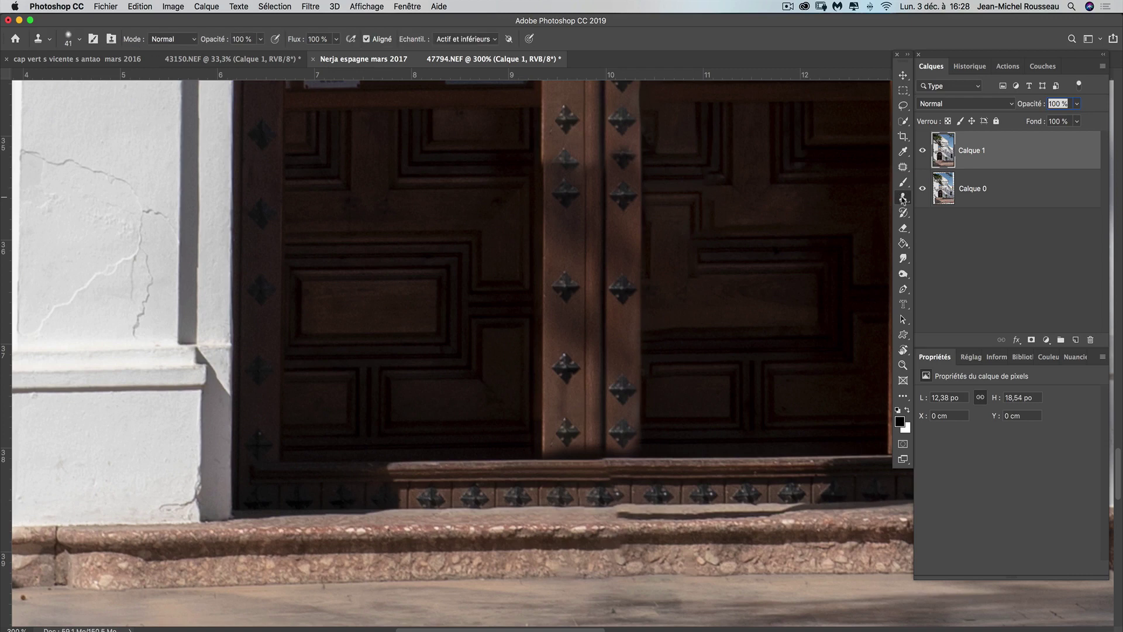
key(shift+j)
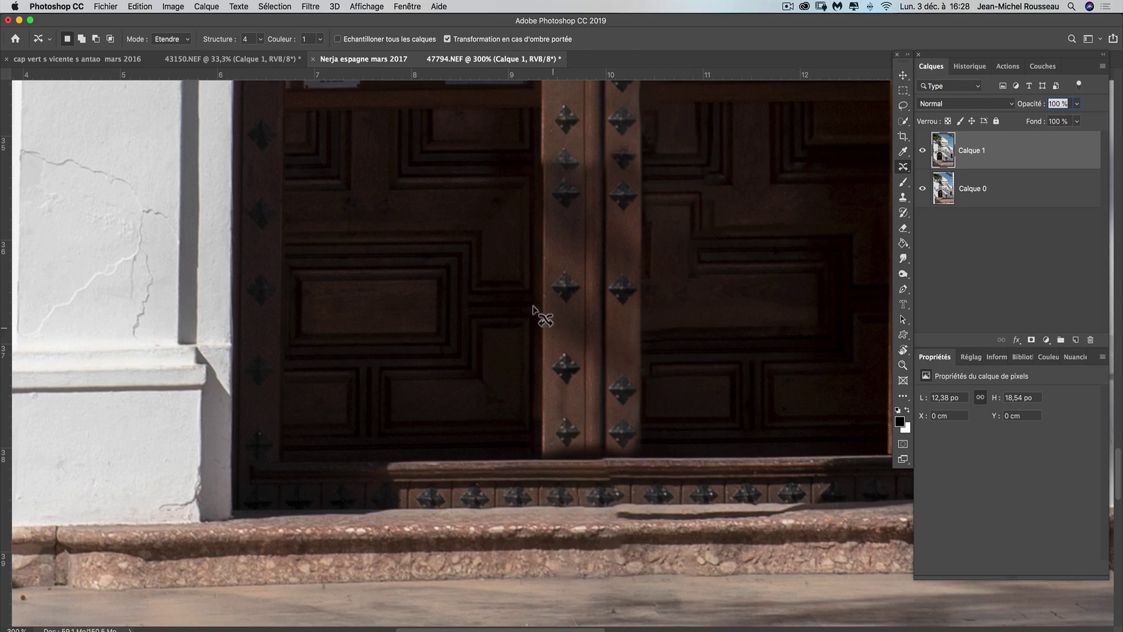
Step: Set Content-Aware Move to Déplacer mode and shift the diamond stud slightly down into line
click(166, 39)
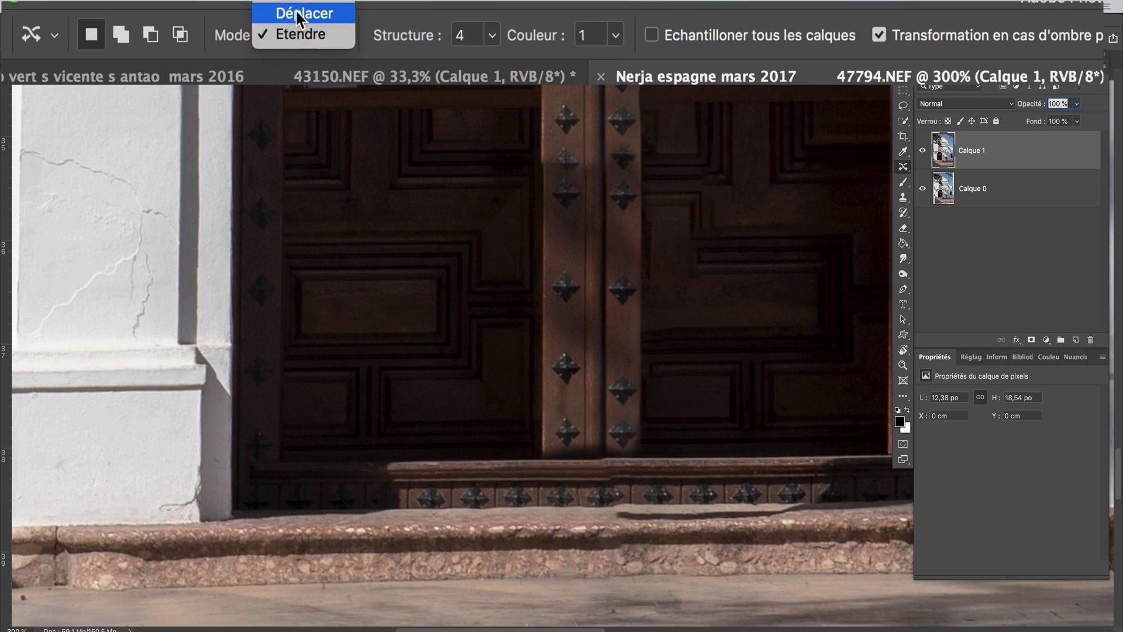
click(296, 12)
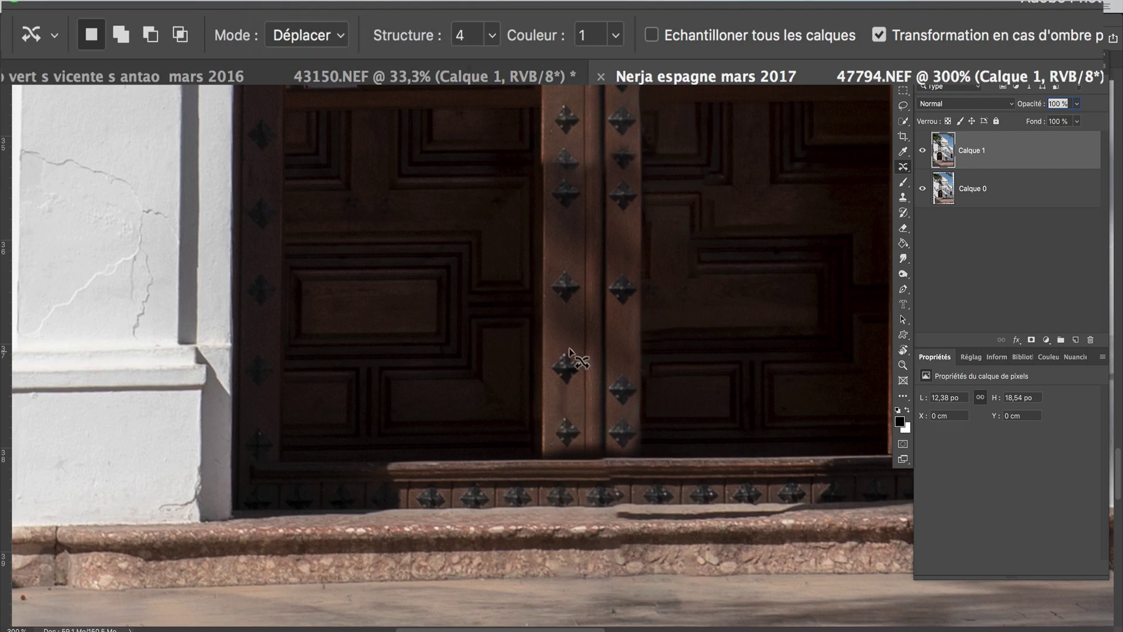
mouse_move(569, 349)
mouse_down()
mouse_move(565, 394)
mouse_move(581, 379)
mouse_up()
drag(566, 368, 565, 392)
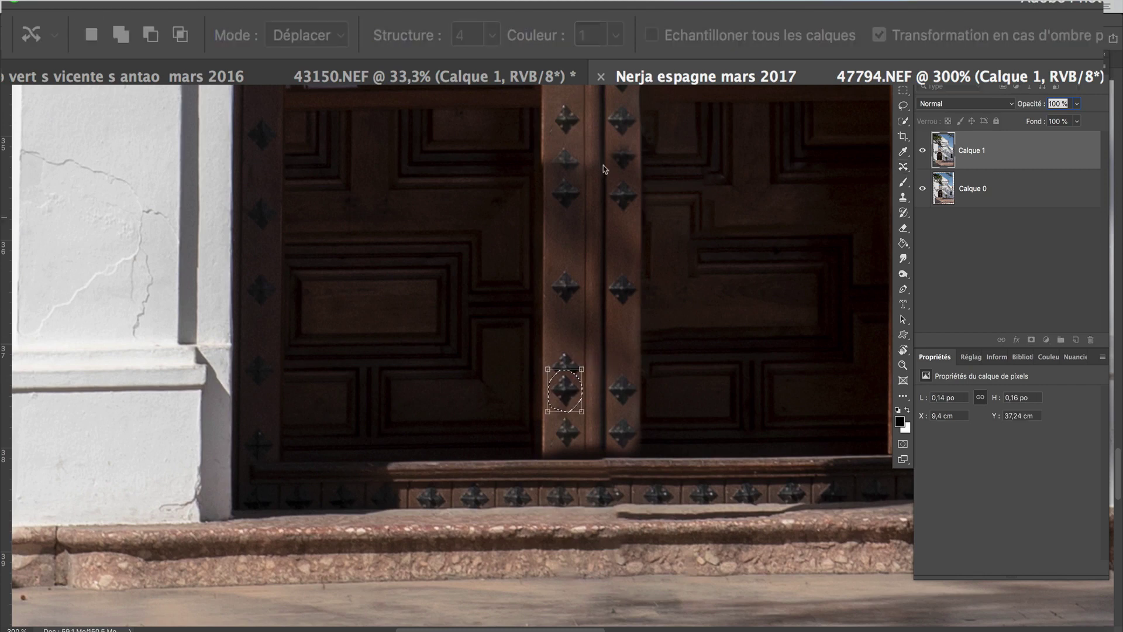
key(Return)
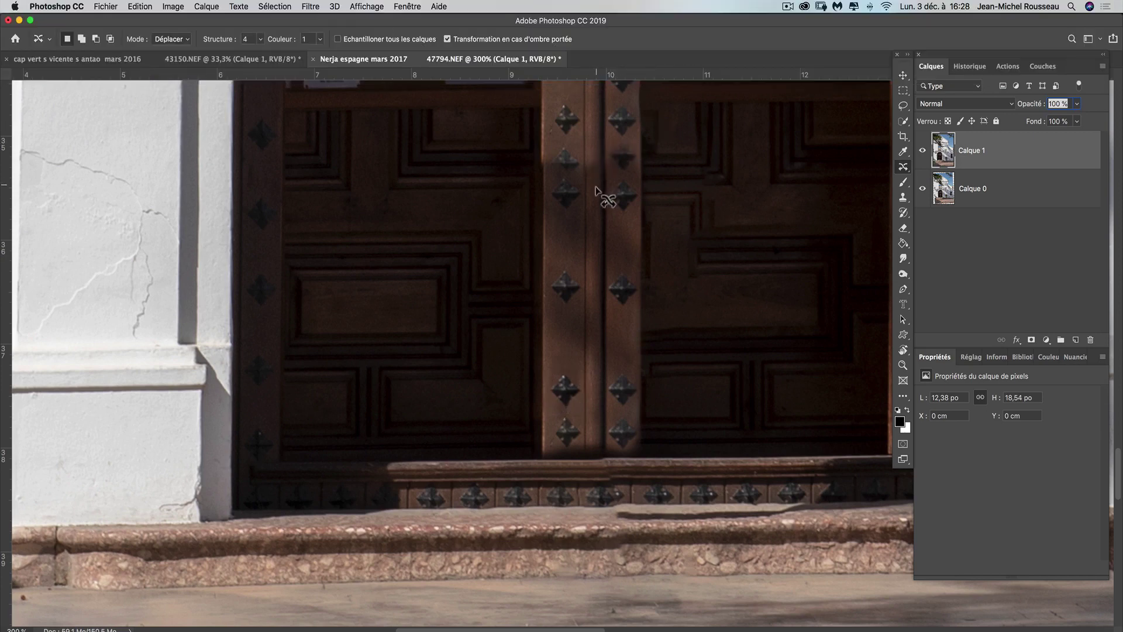
Step: Shift a second stud along the left central rail to its new spot
drag(566, 251, 571, 376)
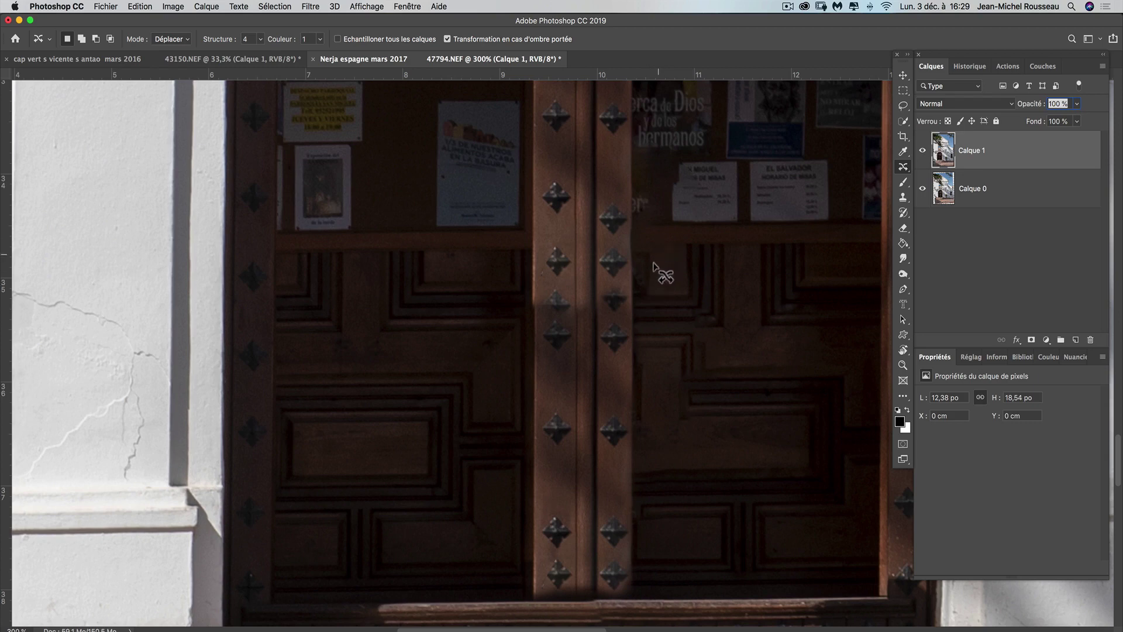
scroll(638, 259, up, 3)
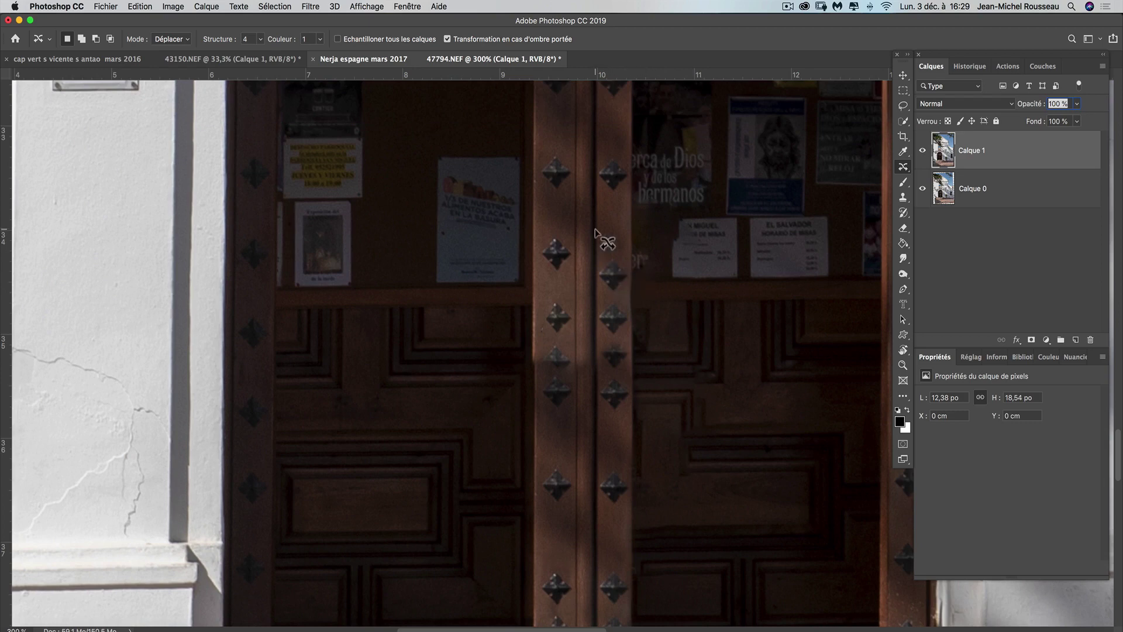
scroll(595, 230, up, 6)
scroll(595, 230, down, 5)
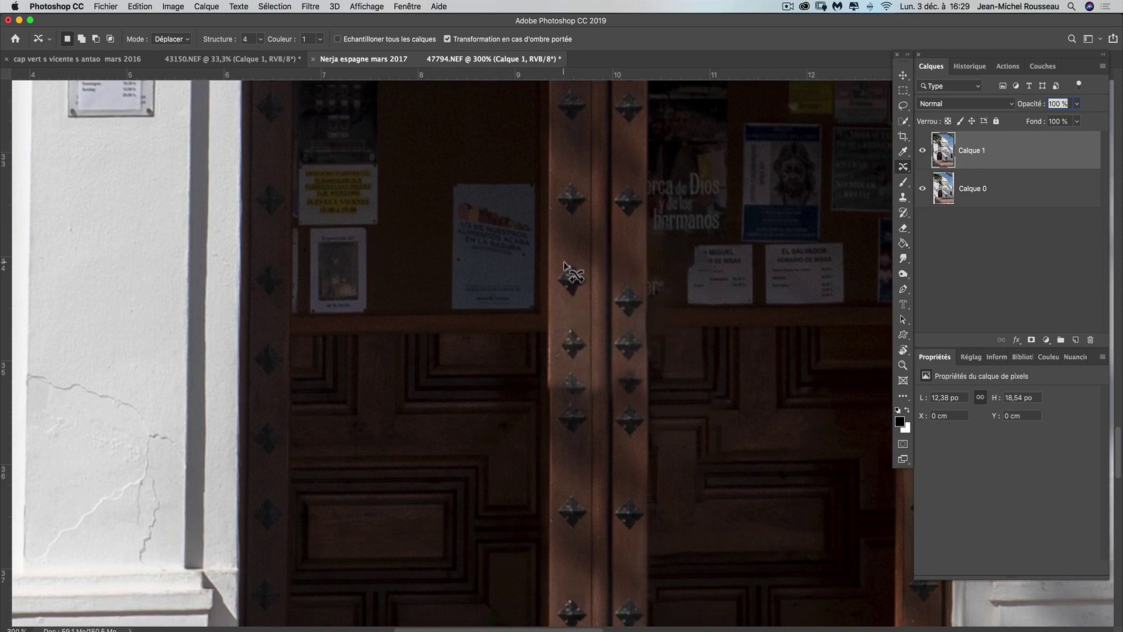
mouse_move(567, 257)
mouse_down()
mouse_move(586, 294)
mouse_move(567, 258)
mouse_move(571, 301)
mouse_up()
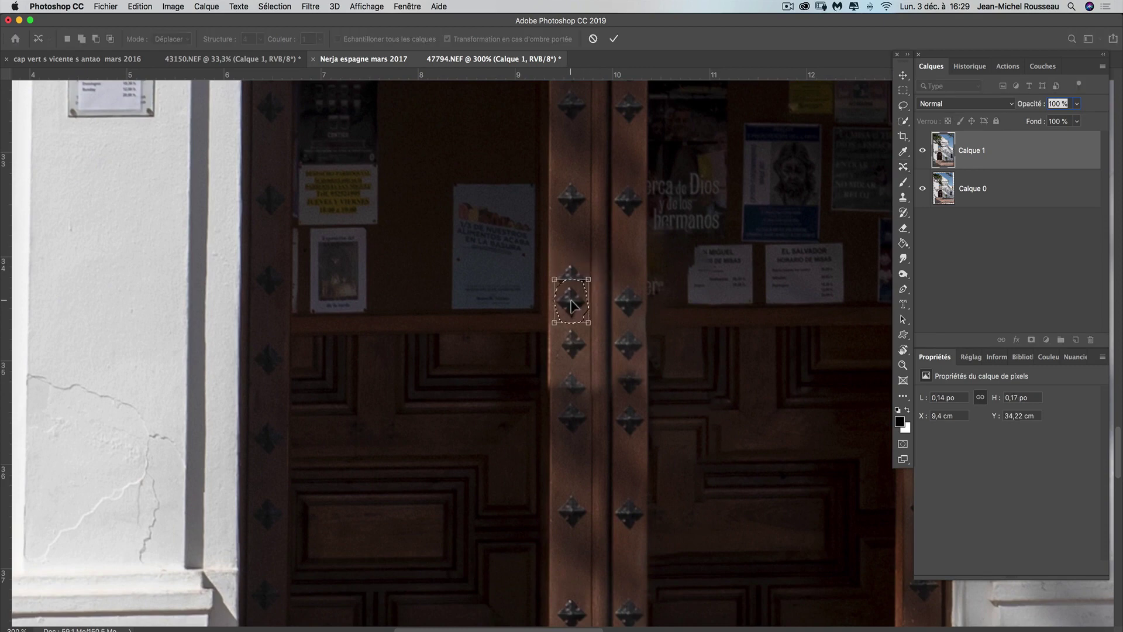
key(Return)
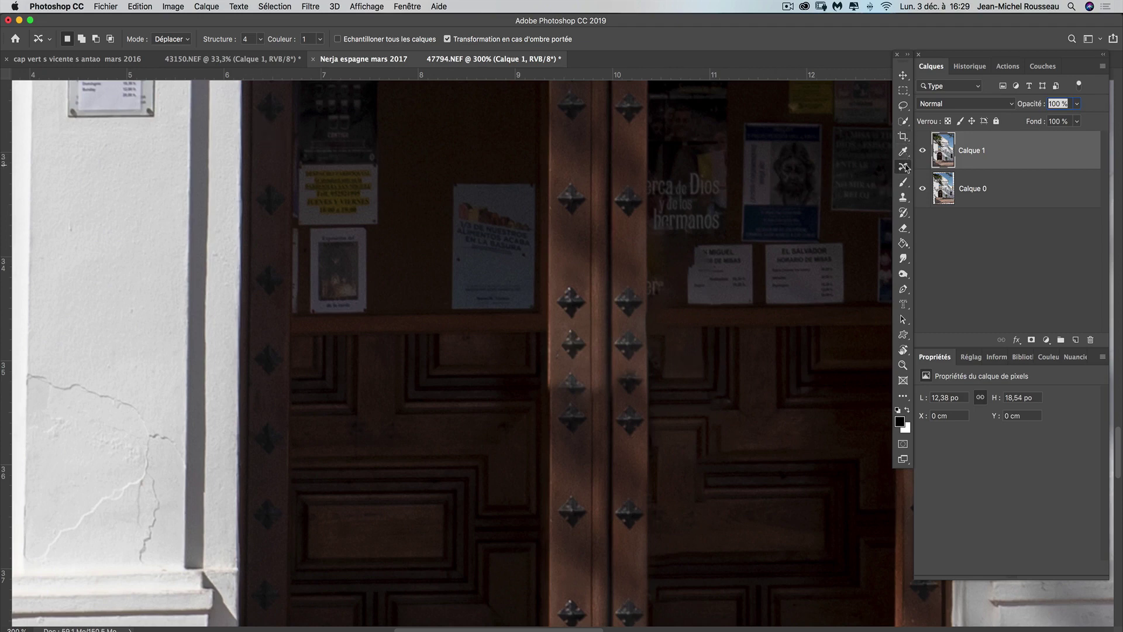
key(shift+j)
Step: Patch three stray spots on the left central rail with clean wood from above
key(shift+j)
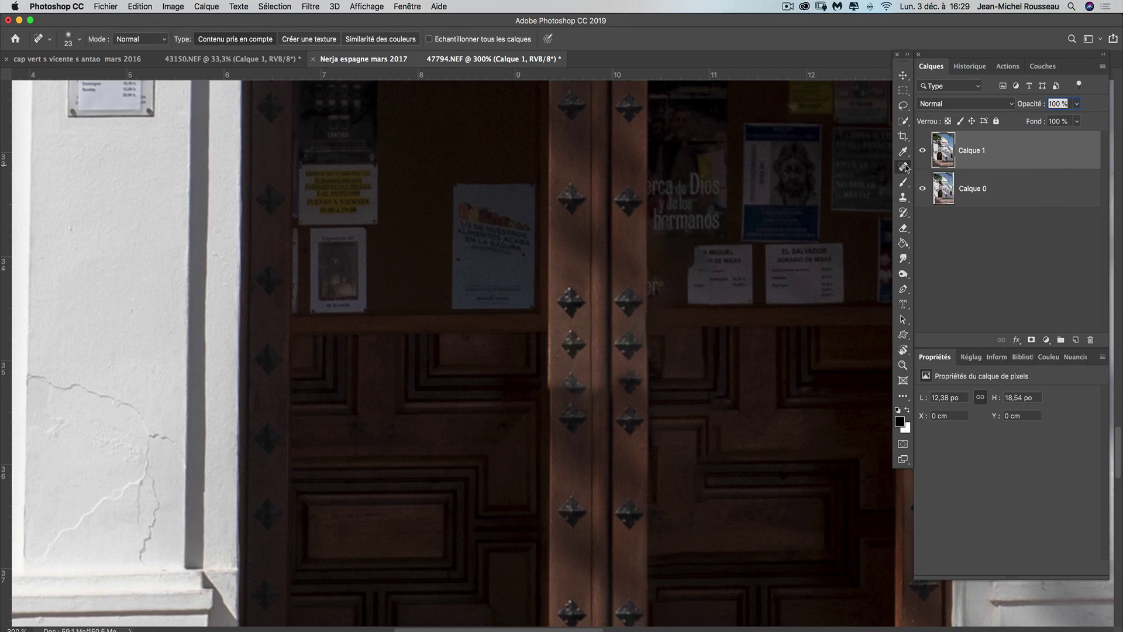
key(shift+j)
key(shift+j)
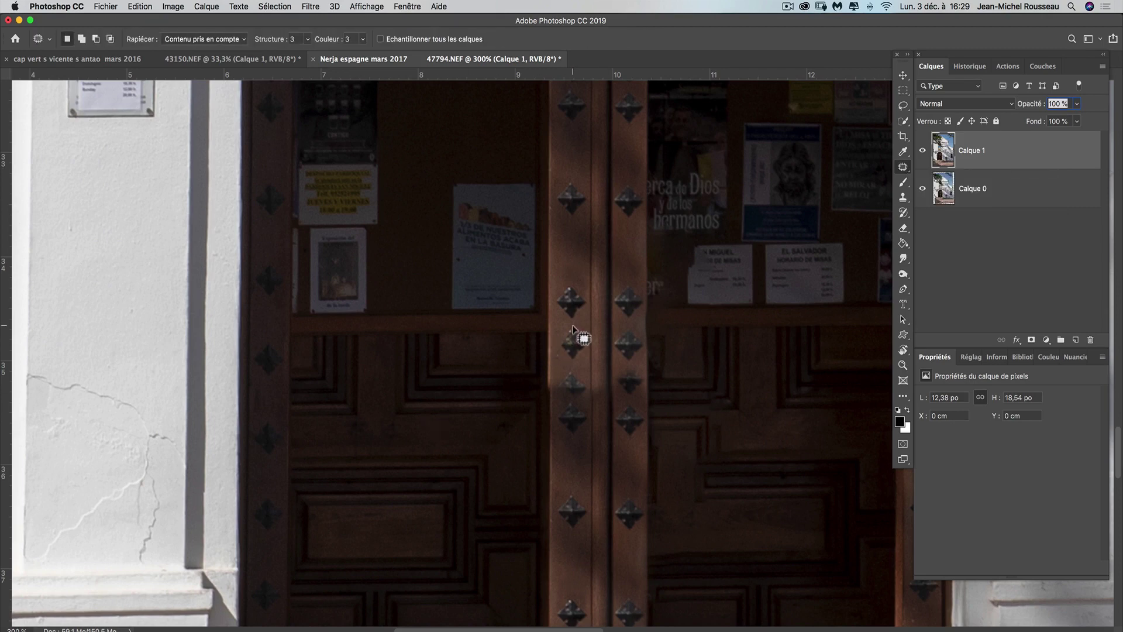
drag(562, 335, 568, 362)
drag(588, 354, 576, 331)
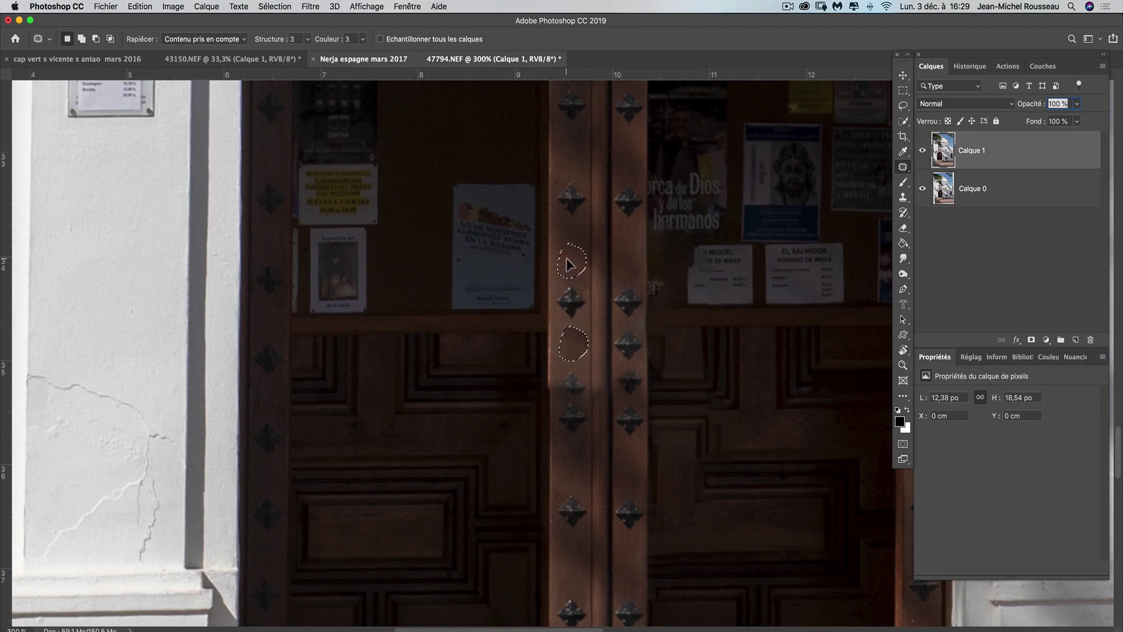
drag(576, 351, 572, 271)
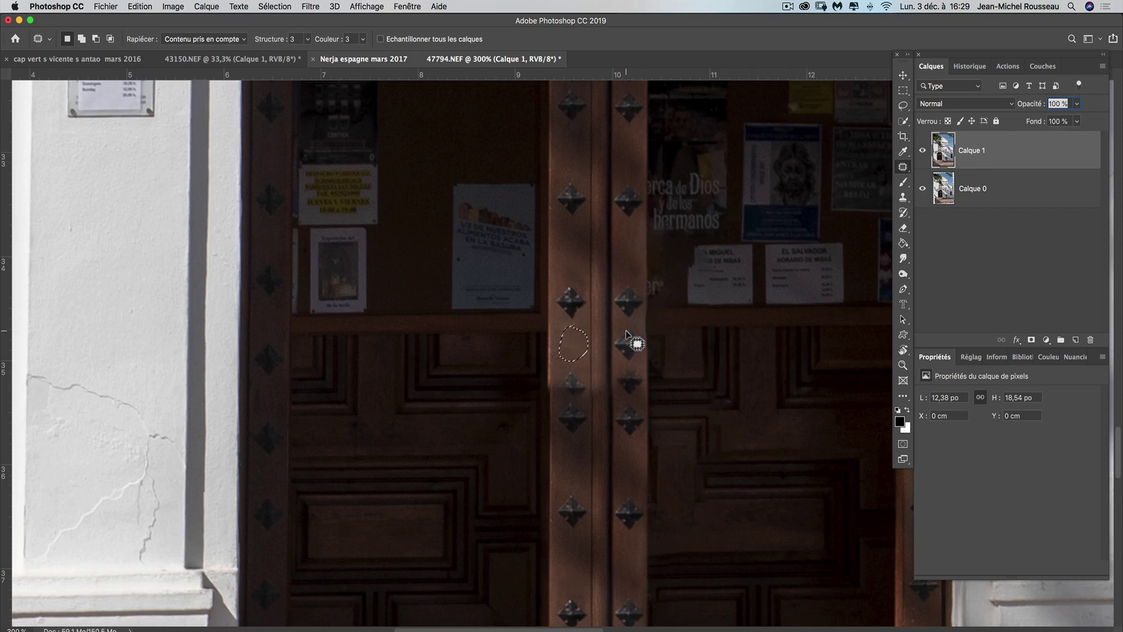
key(ctrl+d)
mouse_move(622, 330)
mouse_down()
mouse_move(616, 345)
mouse_move(651, 365)
mouse_move(628, 328)
mouse_move(572, 344)
mouse_up()
key(ctrl+d)
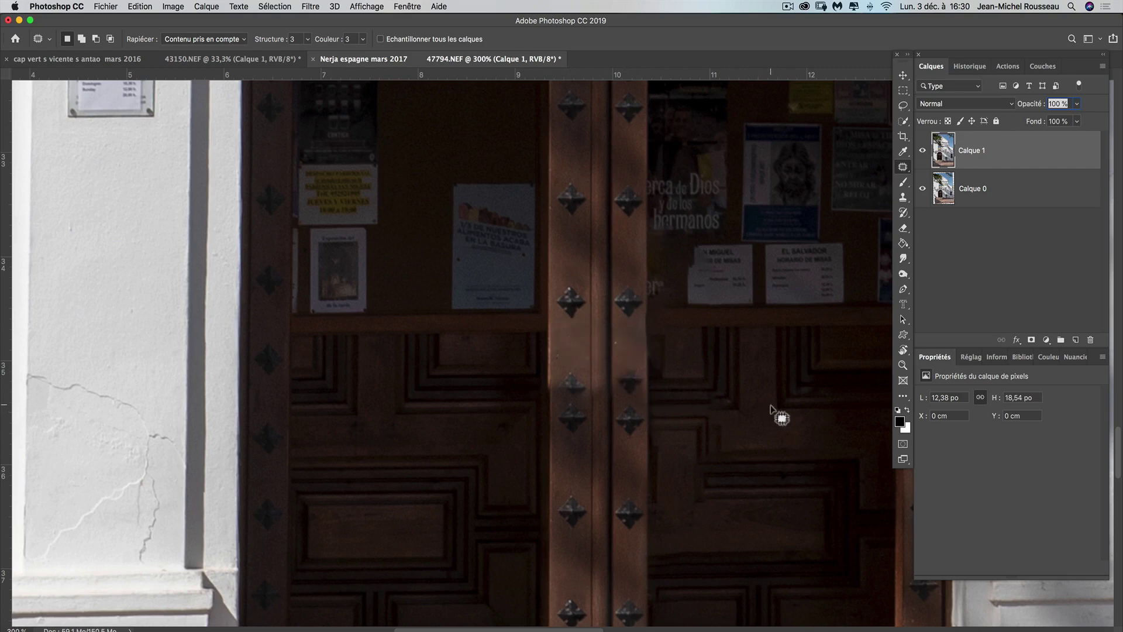
drag(562, 368, 561, 398)
key(ctrl+d)
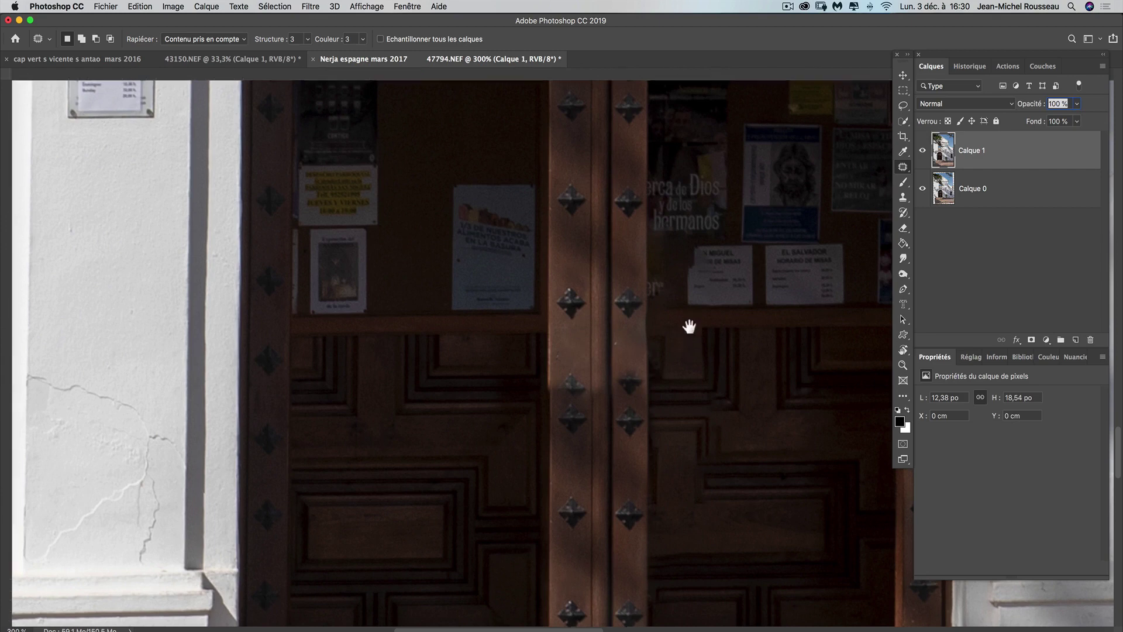
Step: Patch two blotches on the right central rail and deselect
drag(689, 326, 613, 261)
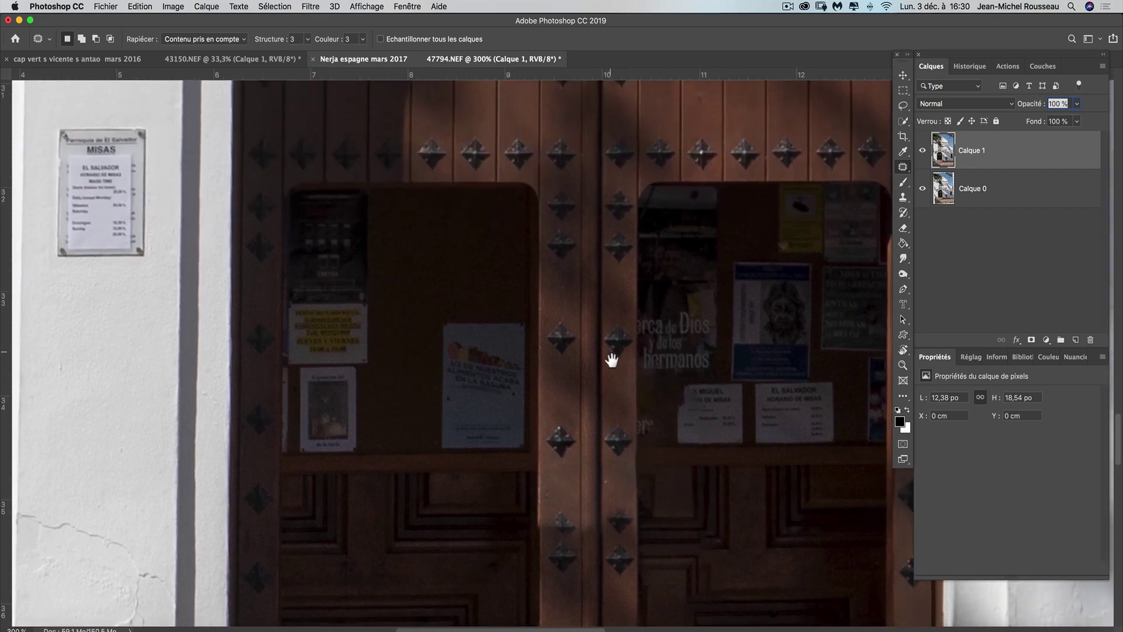
scroll(603, 417, down, 5)
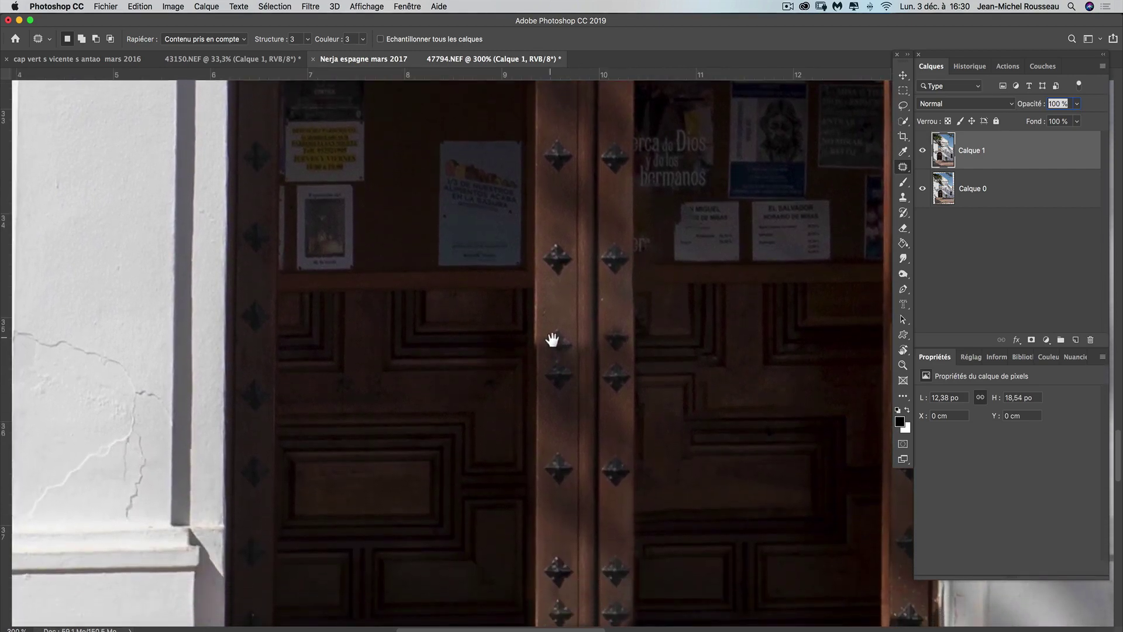
scroll(583, 386, down, 4)
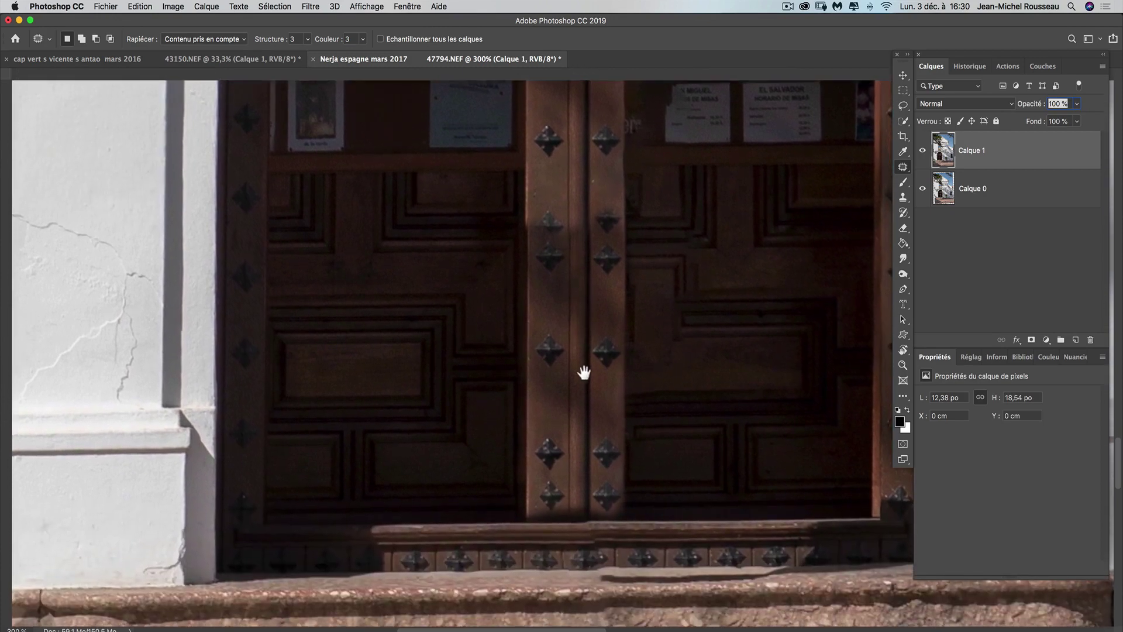
scroll(665, 411, up, 3)
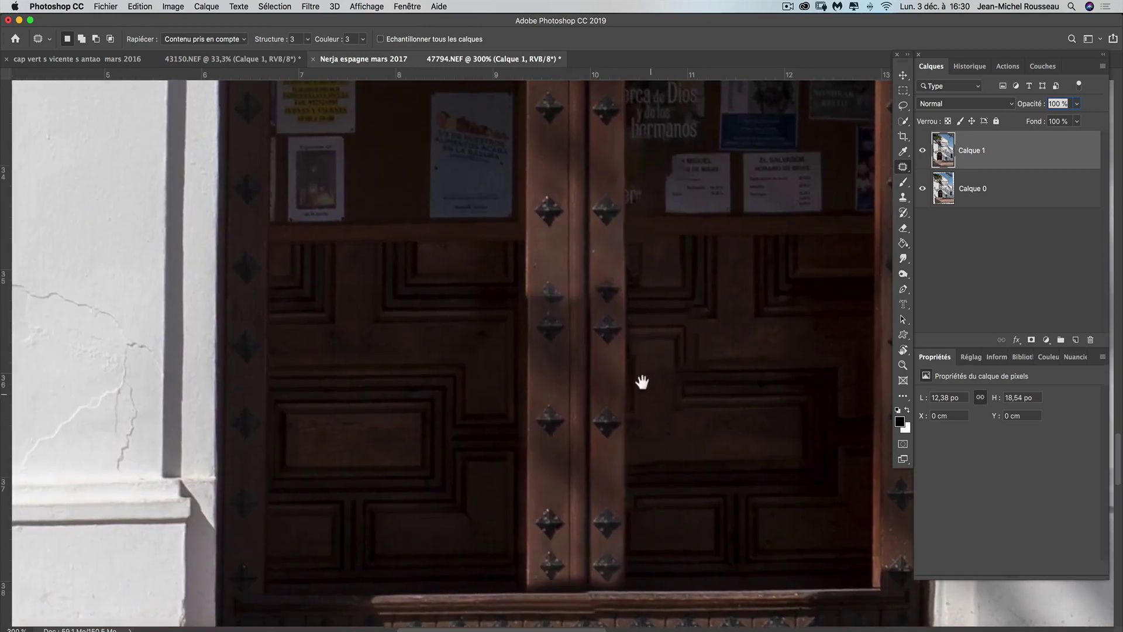
scroll(652, 354, up, 2)
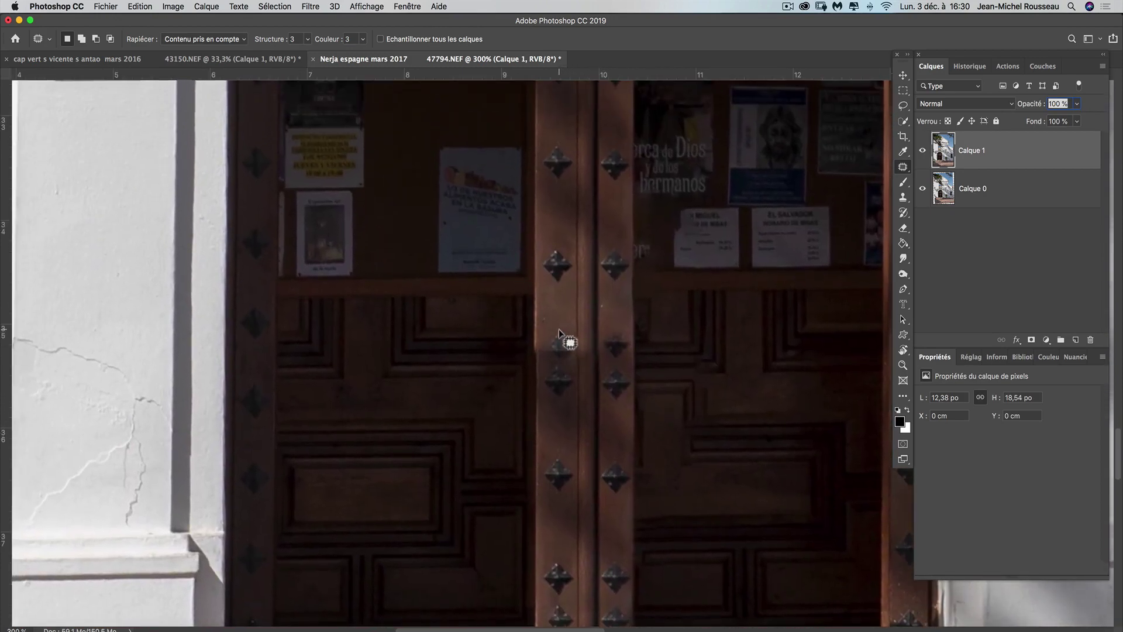
mouse_move(560, 329)
mouse_down()
mouse_move(560, 366)
mouse_move(560, 310)
mouse_up()
mouse_move(618, 328)
mouse_down()
mouse_move(604, 341)
mouse_move(626, 358)
mouse_move(618, 310)
mouse_up()
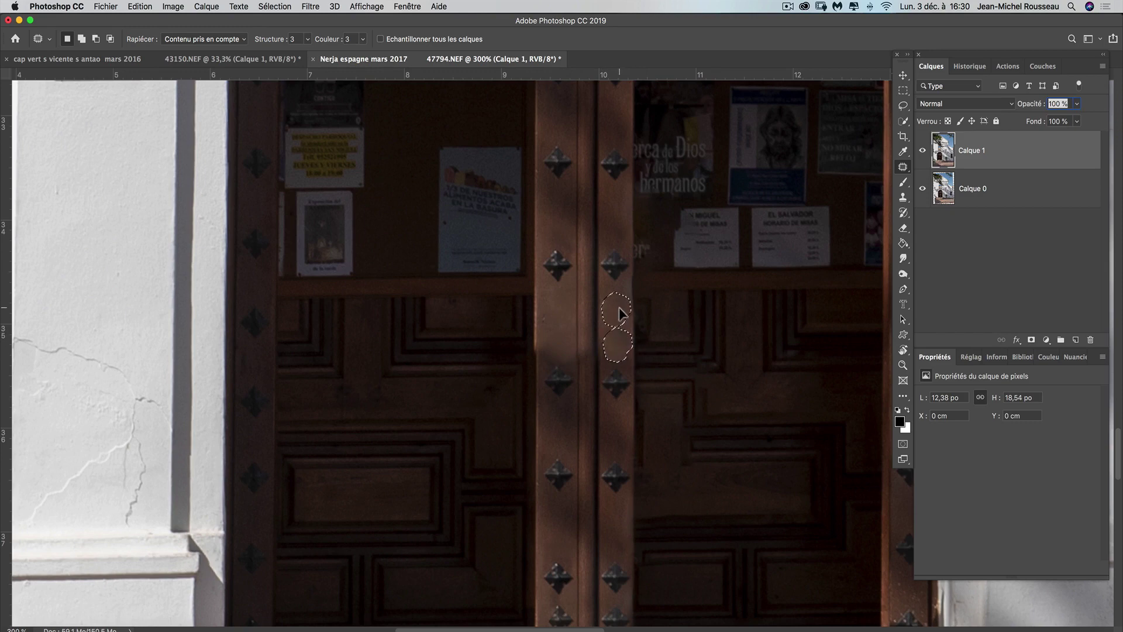
key(super+d)
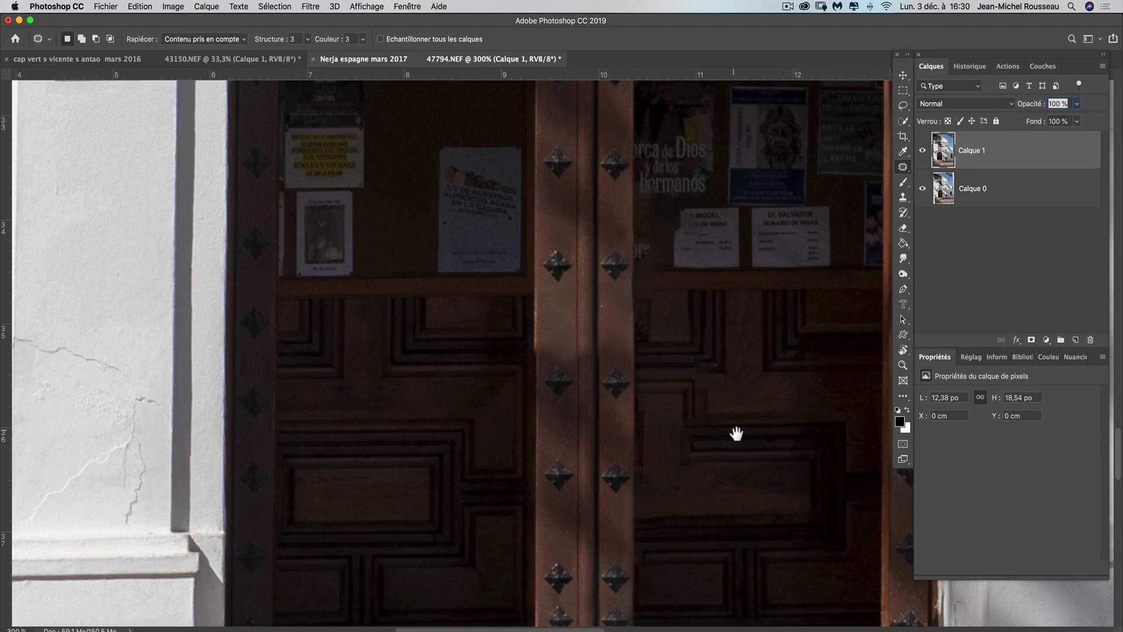
drag(713, 449, 710, 394)
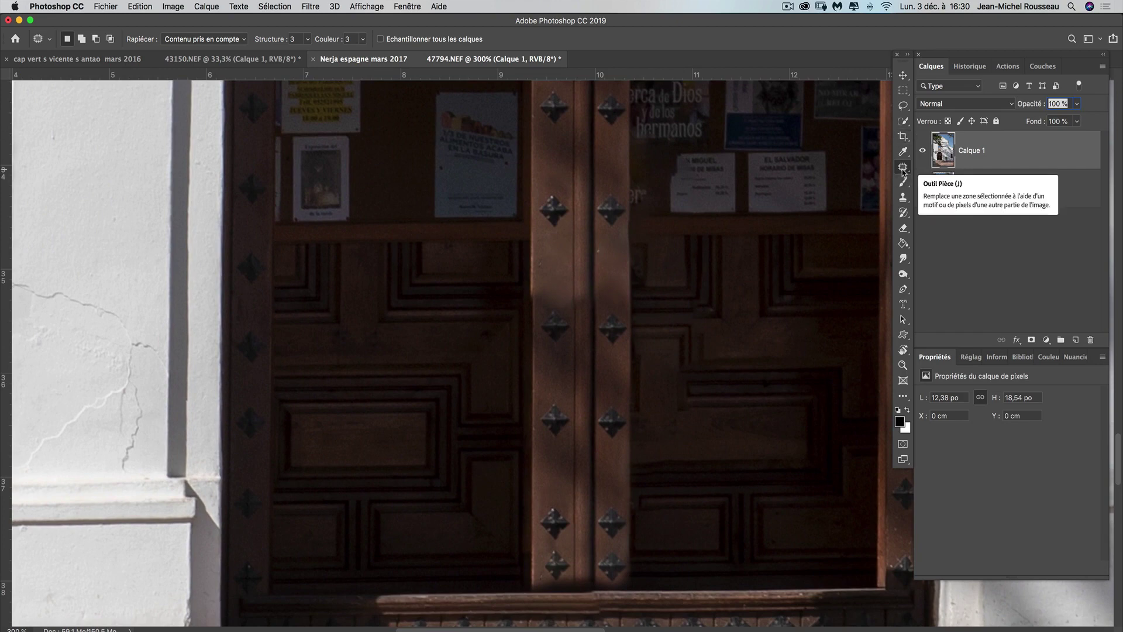
Step: Set Content-Aware Move to Etendre mode, show rulers, and lasso a left-rail stud to copy lower
alt+click(903, 169)
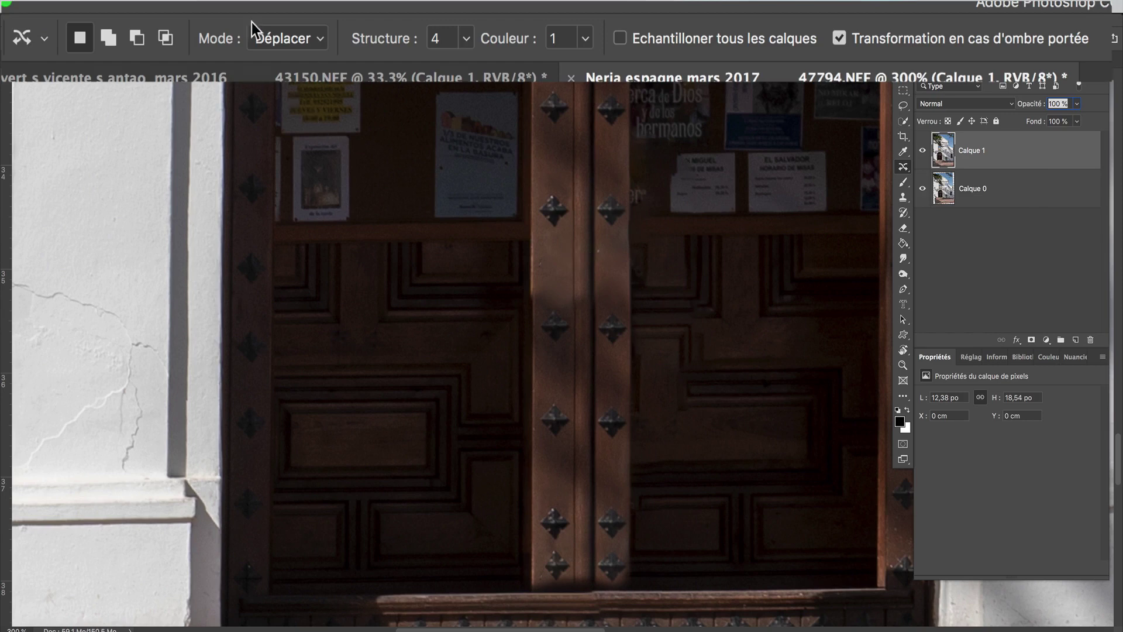
click(283, 36)
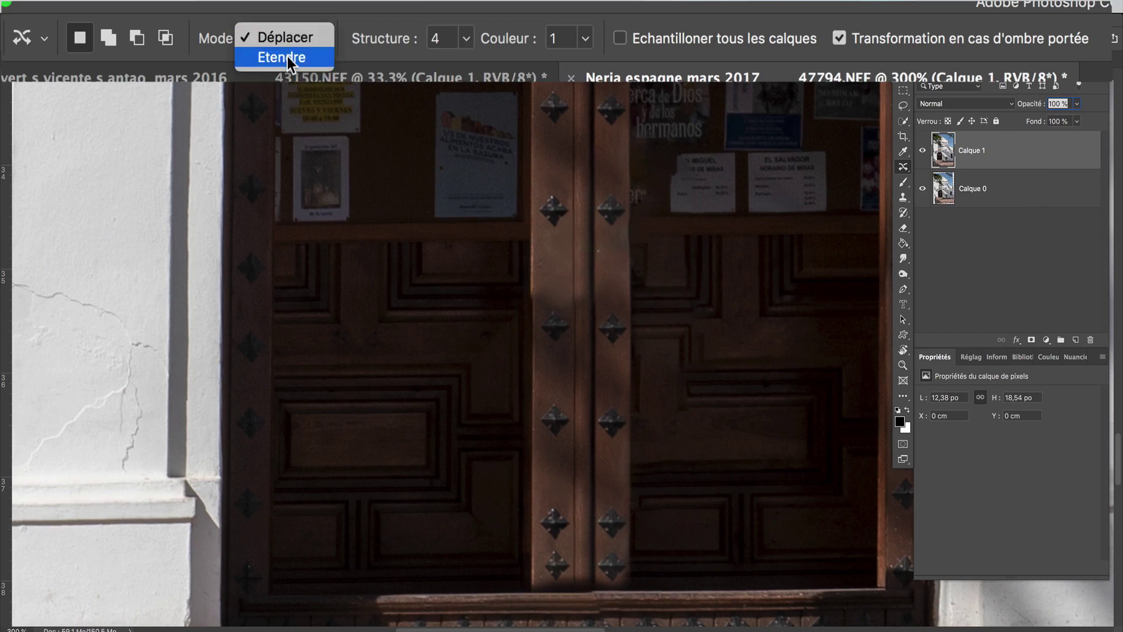
click(286, 57)
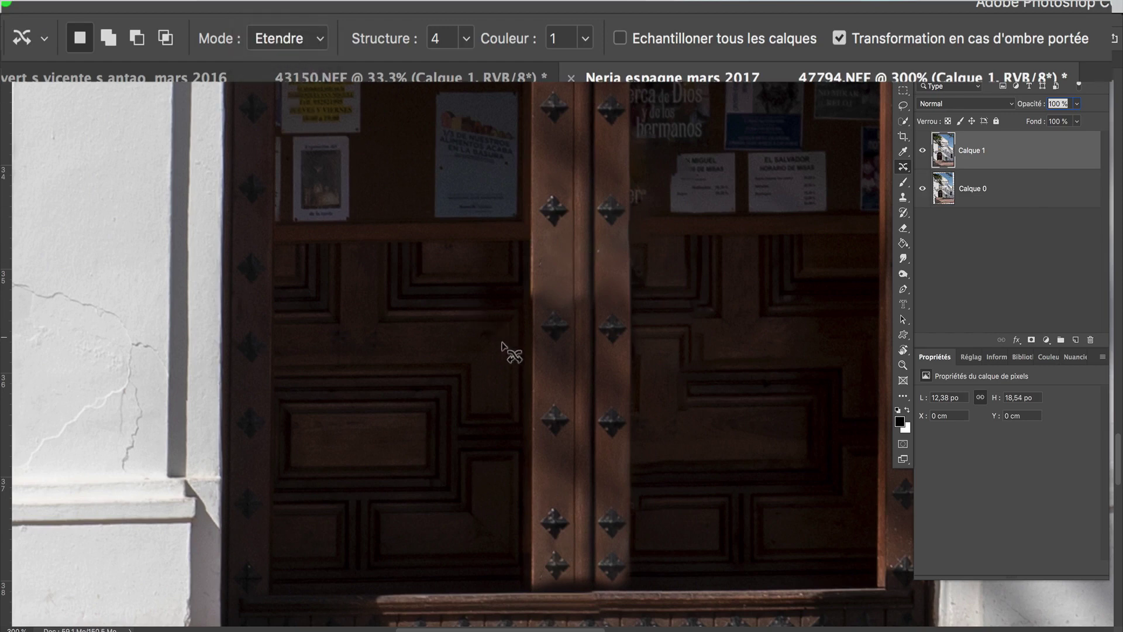
mouse_move(669, 441)
mouse_down()
mouse_move(663, 364)
mouse_move(672, 454)
mouse_up()
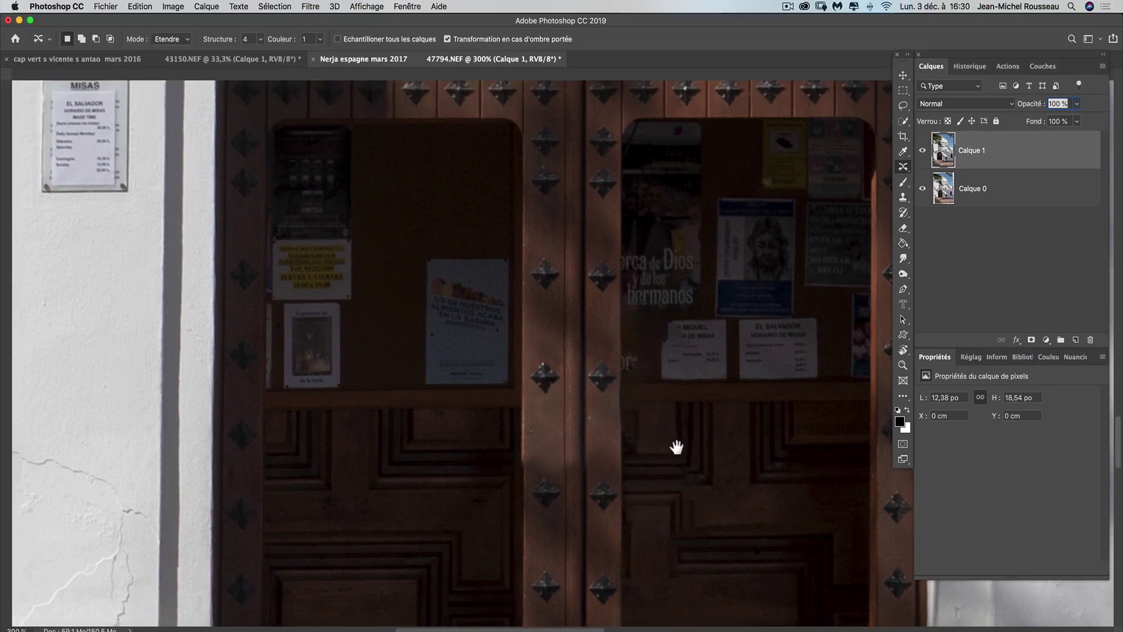
key(ctrl+r)
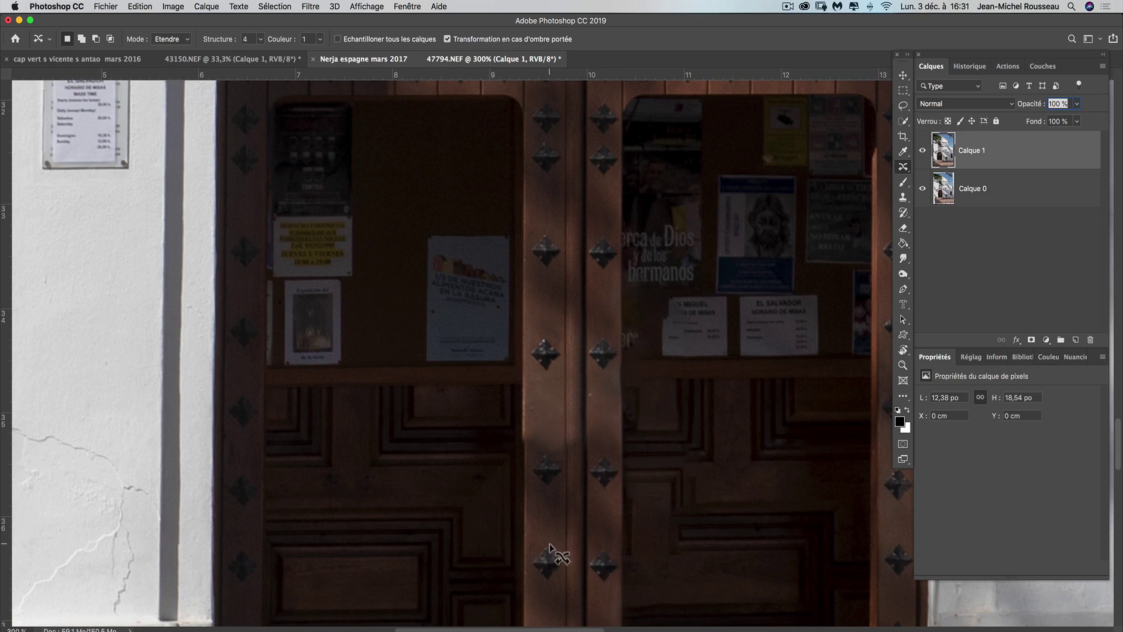
mouse_move(580, 589)
mouse_down()
mouse_move(582, 497)
mouse_move(582, 526)
mouse_up()
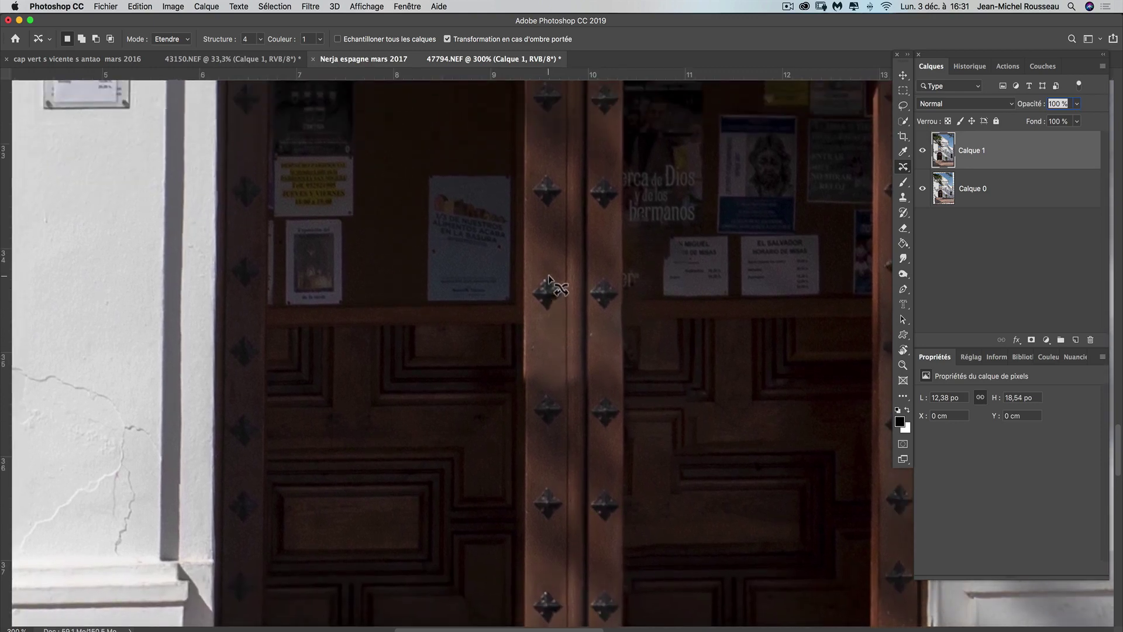
mouse_move(548, 274)
mouse_down()
mouse_move(545, 316)
mouse_move(561, 286)
mouse_move(548, 274)
mouse_move(549, 363)
mouse_up()
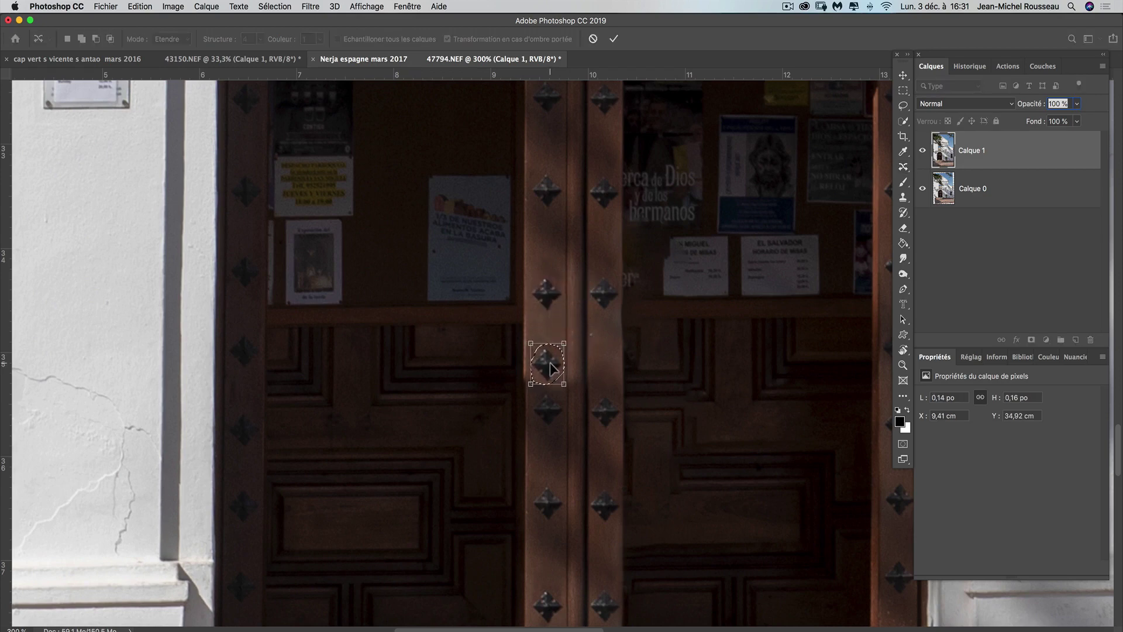
Step: Commit the left-rail stud copy, copy a right-rail stud lower, deselect, and zoom out
key(Return)
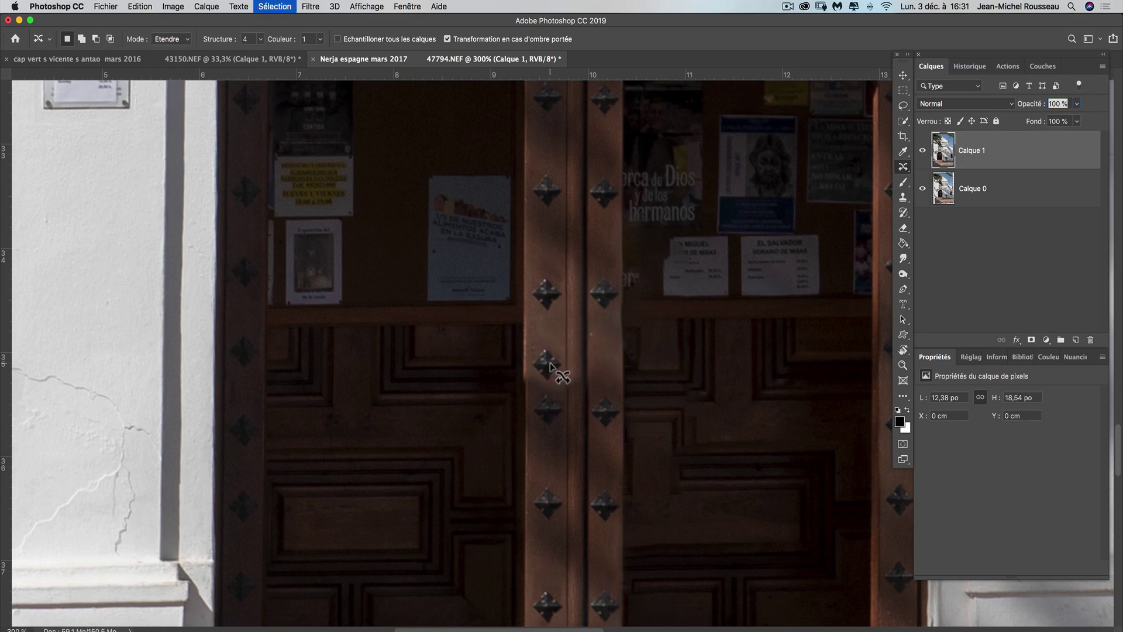
drag(598, 277, 610, 310)
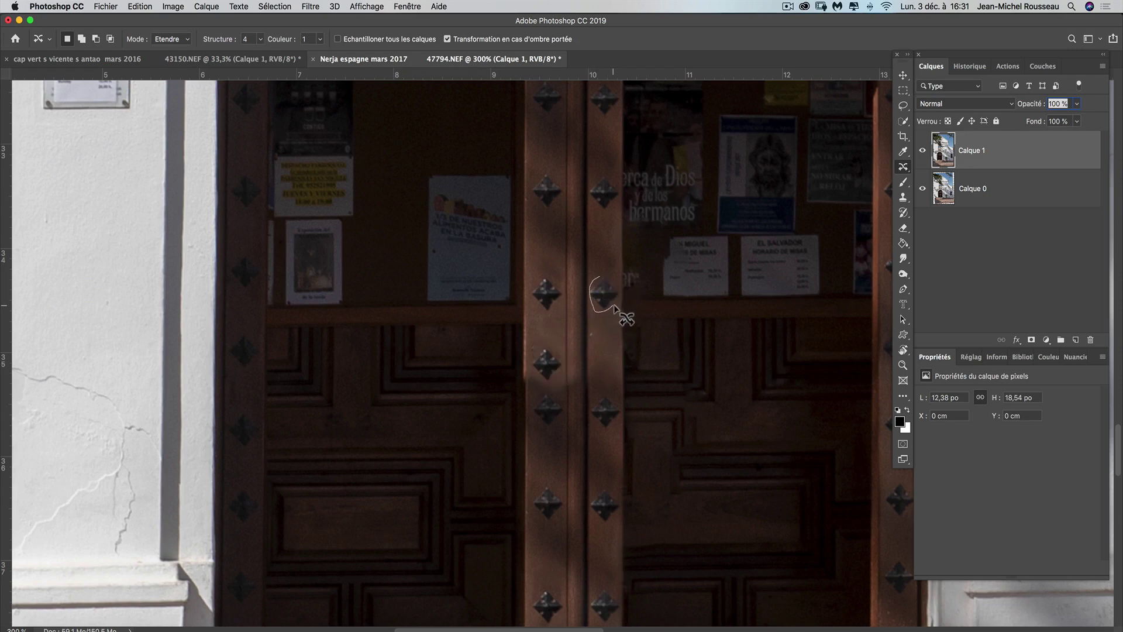
mouse_move(614, 307)
mouse_down()
mouse_move(599, 291)
mouse_move(598, 361)
mouse_up()
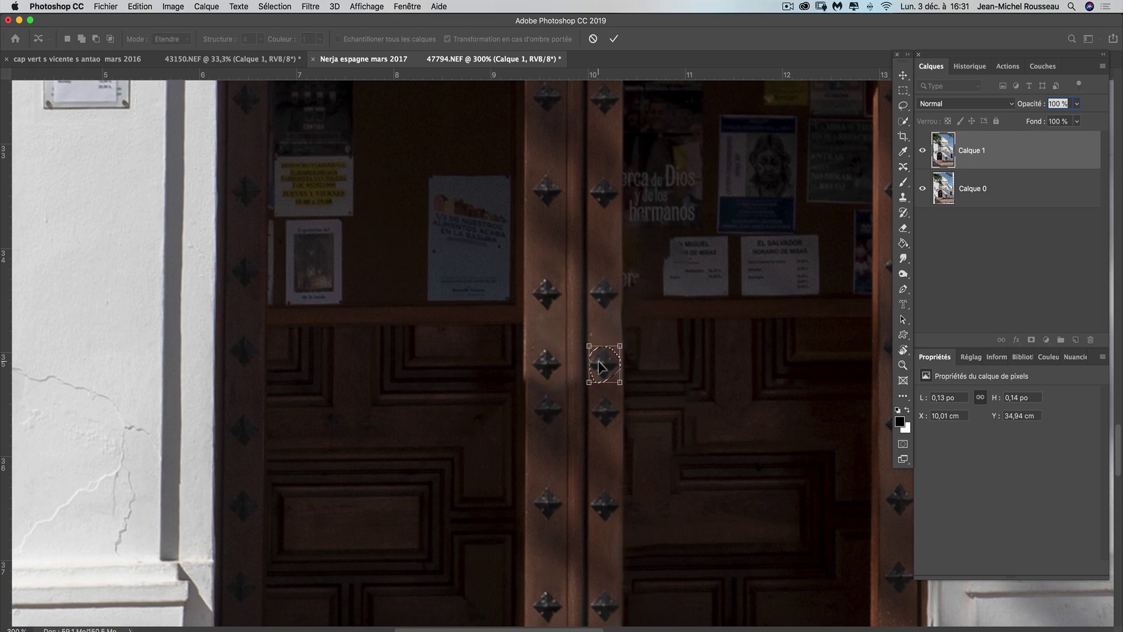
key(Return)
key(super+d)
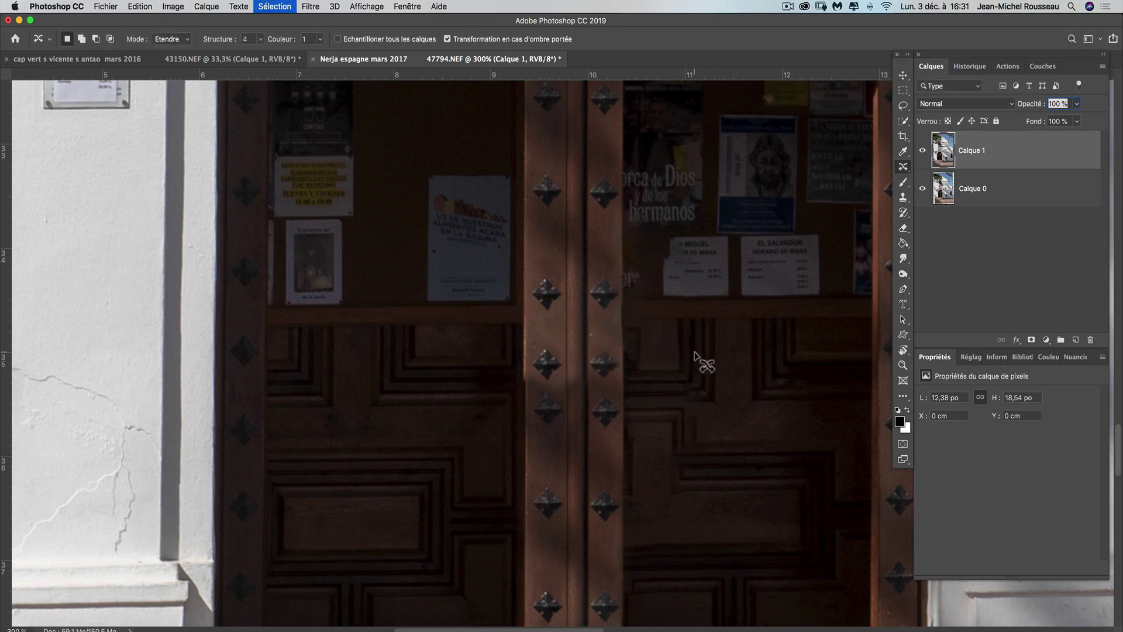
mouse_move(695, 339)
mouse_down()
mouse_move(695, 452)
mouse_move(671, 281)
mouse_move(677, 403)
mouse_move(673, 351)
mouse_up()
drag(684, 414, 681, 318)
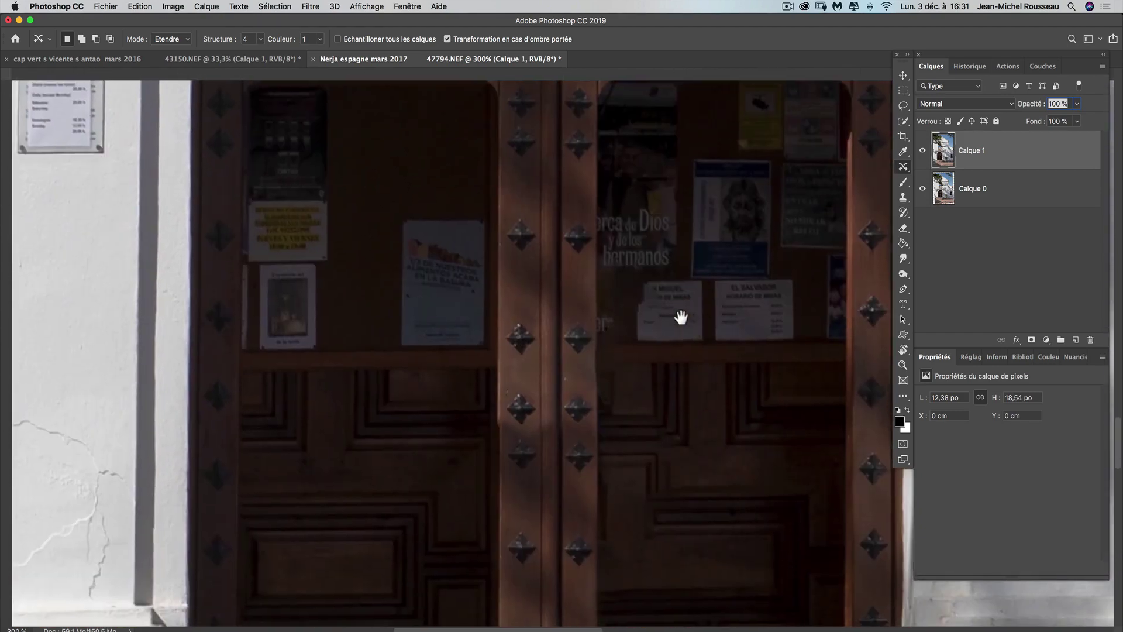
key(super+minus)
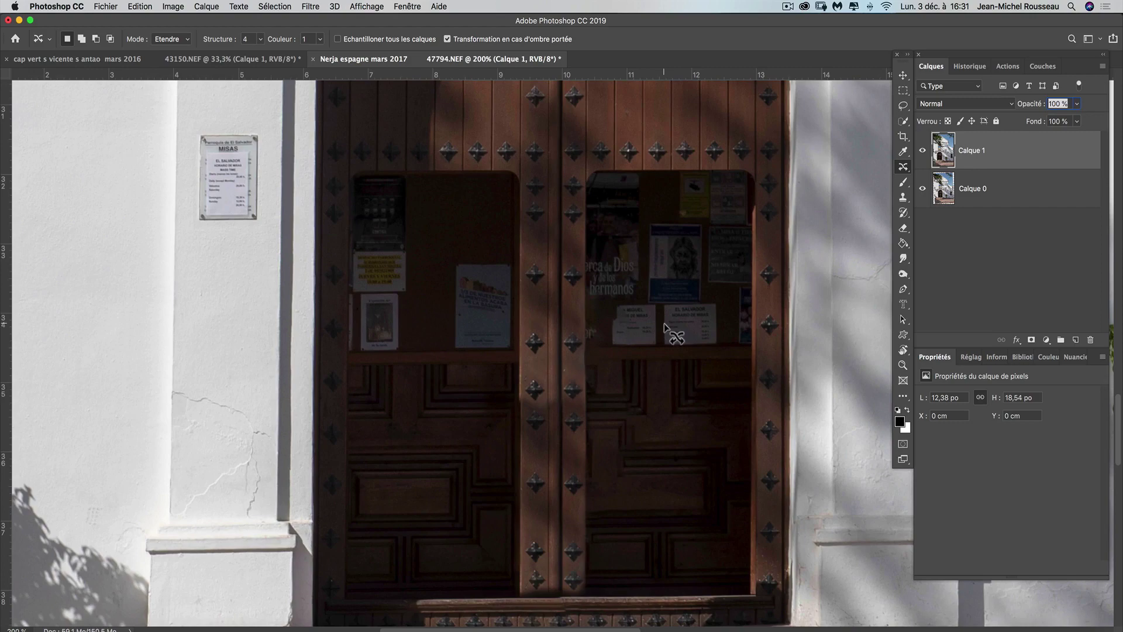
drag(541, 512, 500, 408)
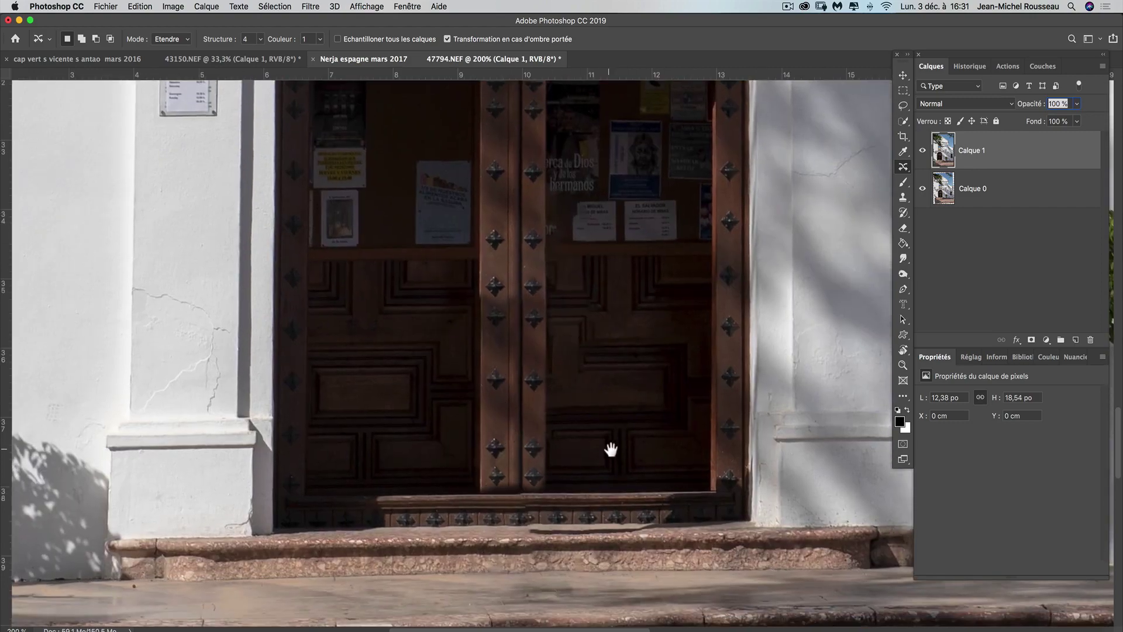
key(super+plus)
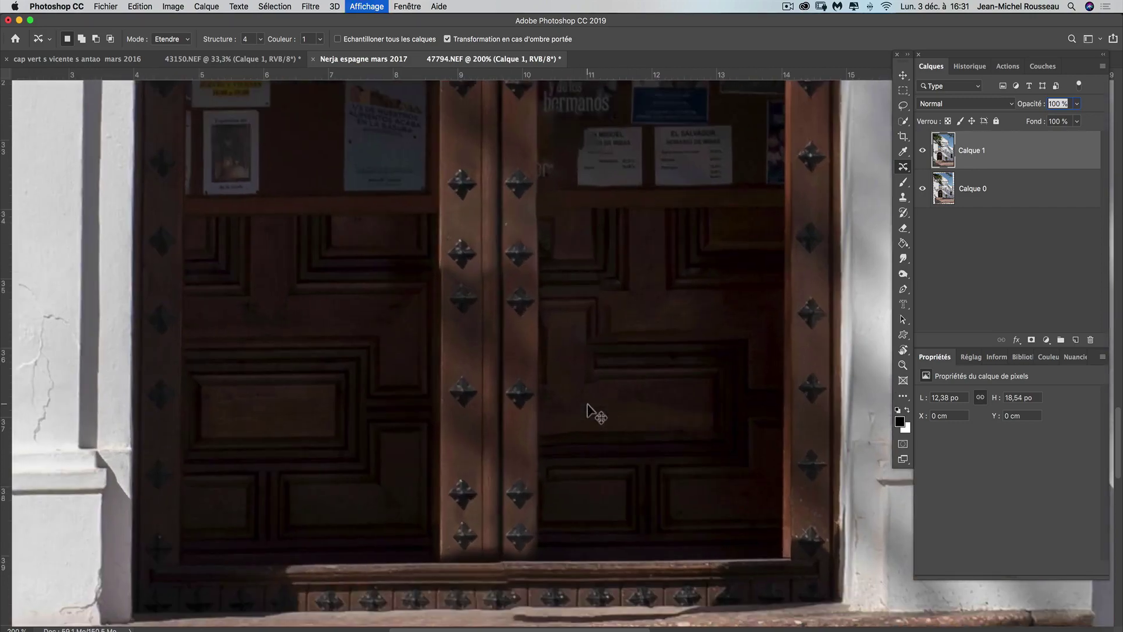
key(super+plus)
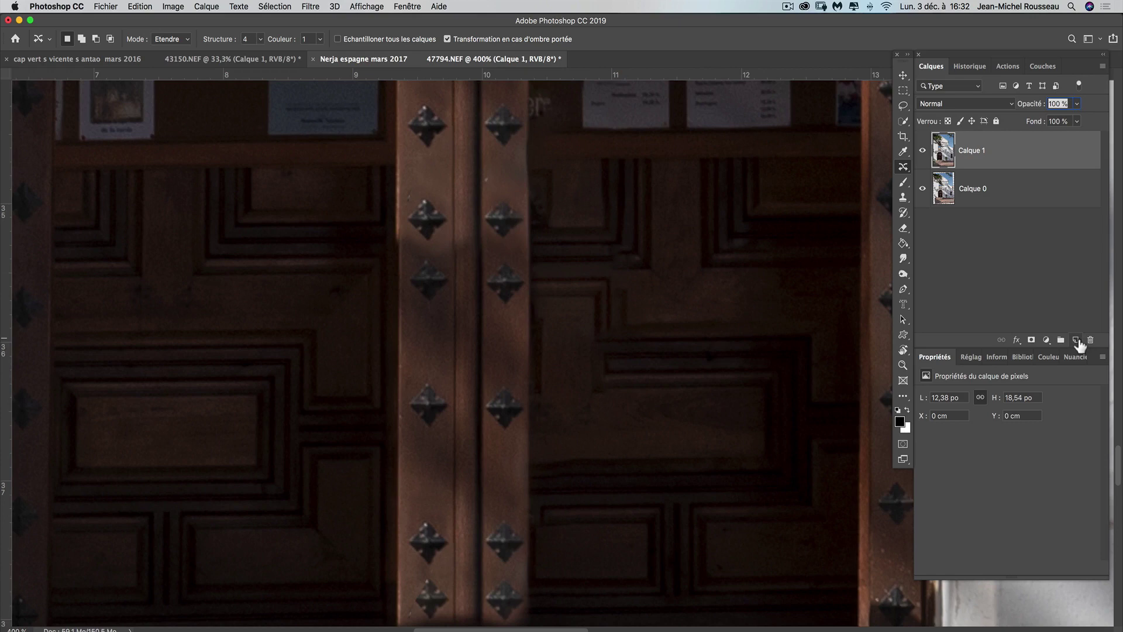
Step: Add a new empty layer, then select a right-panel moulding rectangle on Calque 1 feathered 8,3 px
click(1078, 342)
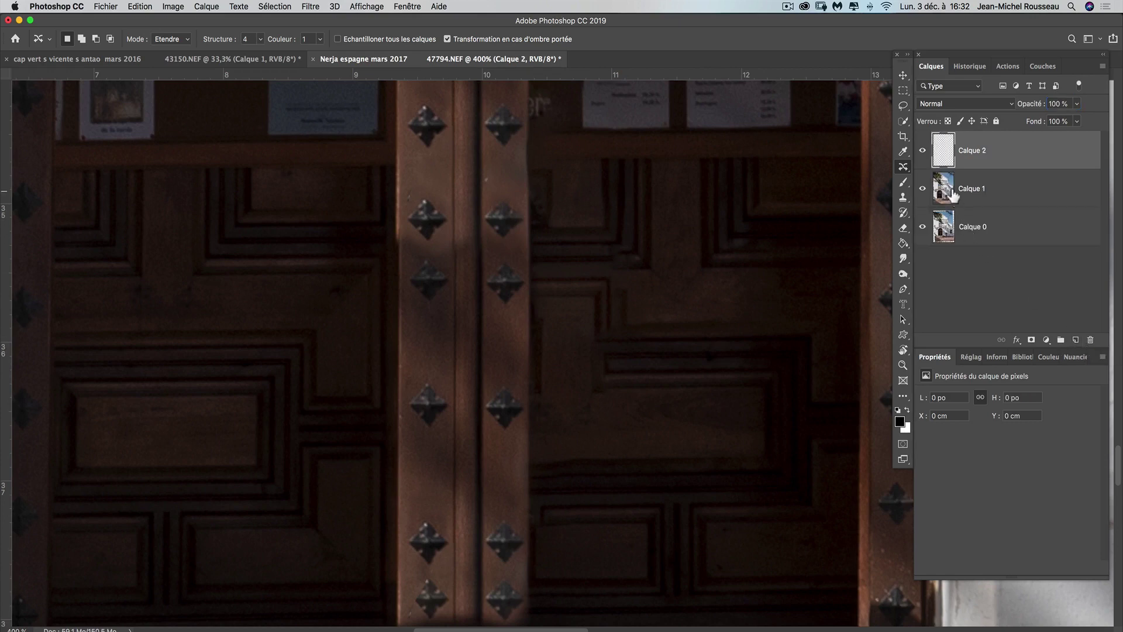
click(951, 195)
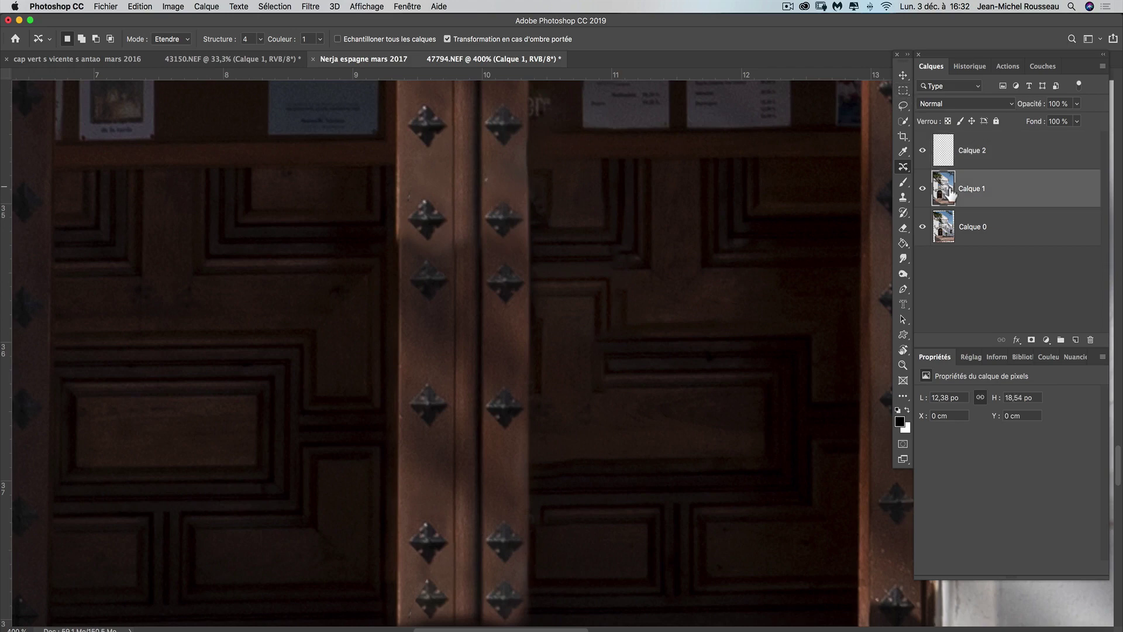
click(904, 92)
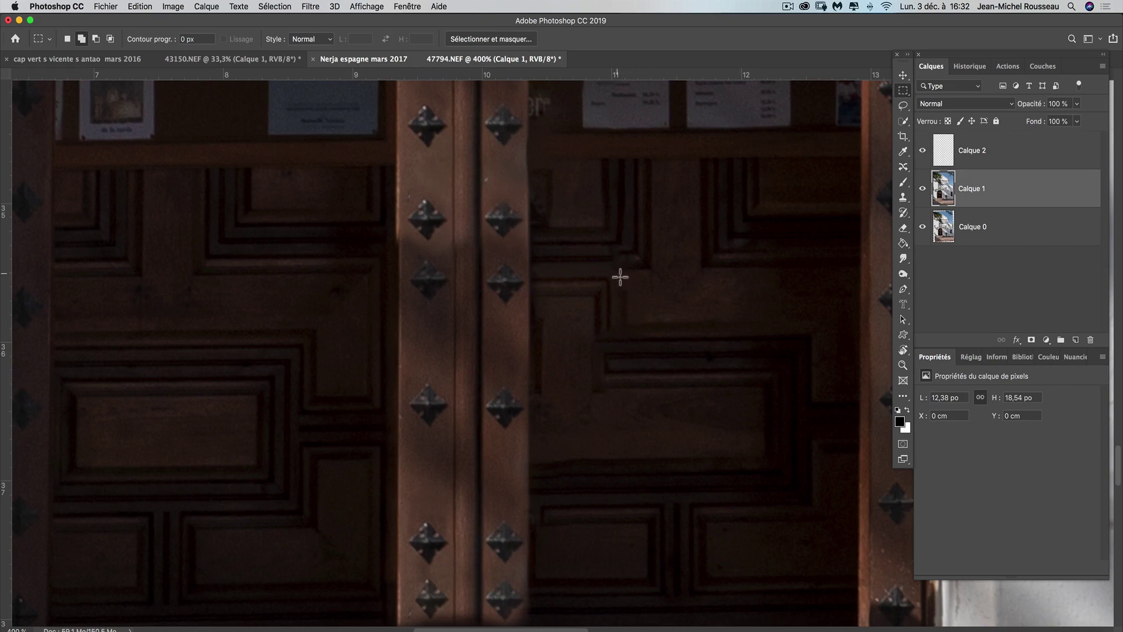
mouse_move(620, 277)
mouse_down()
mouse_move(754, 417)
mouse_move(768, 412)
mouse_up()
key(shift)
click(905, 121)
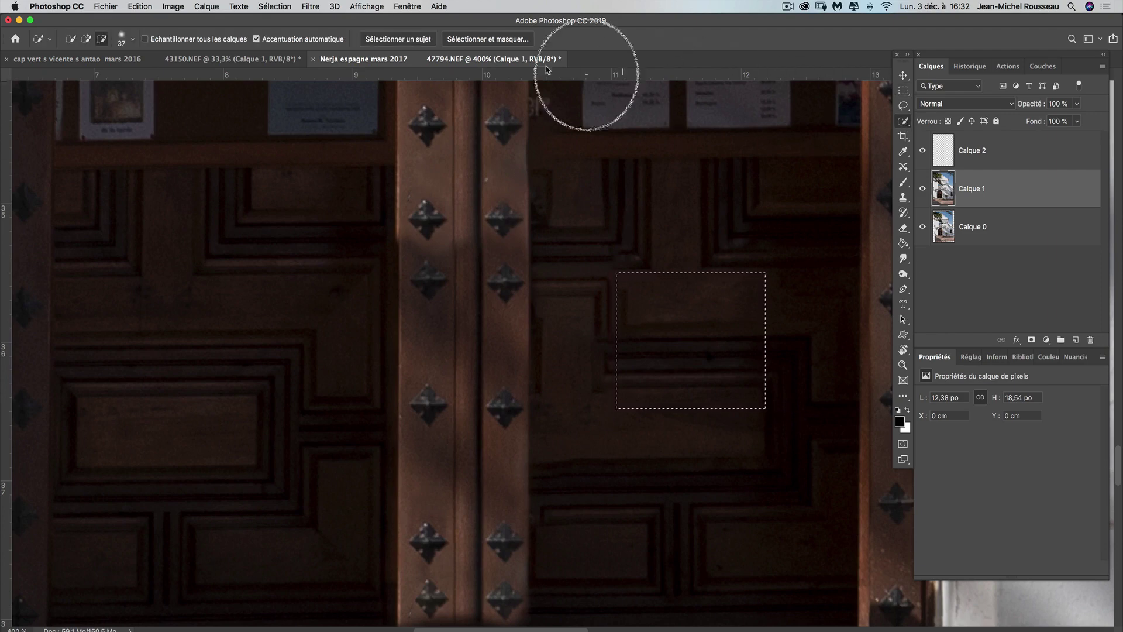
click(479, 40)
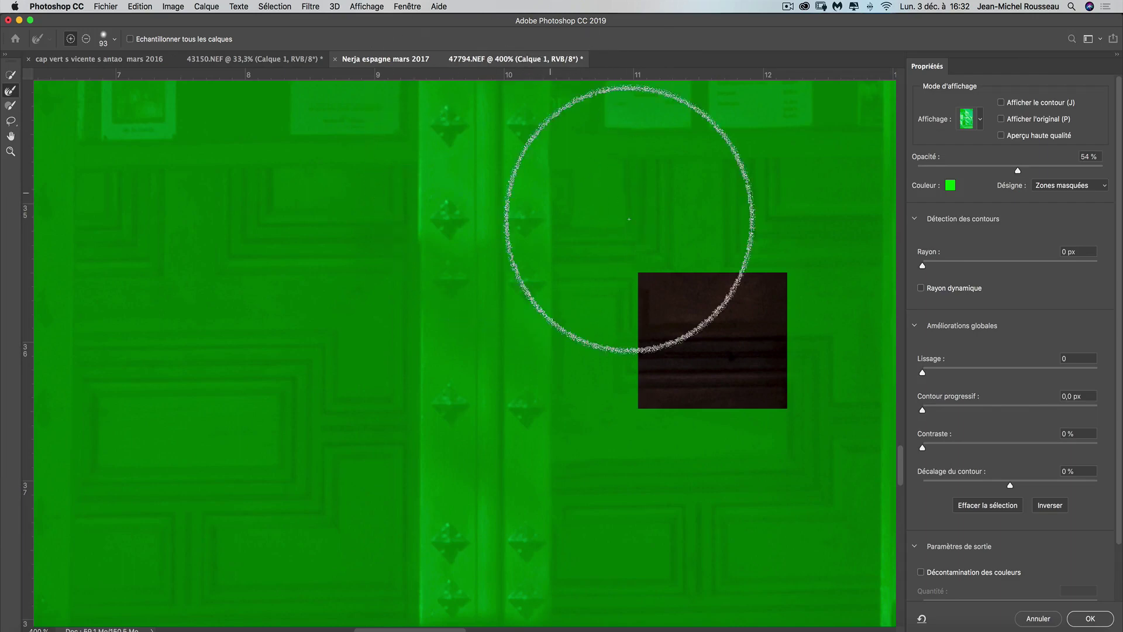
click(986, 407)
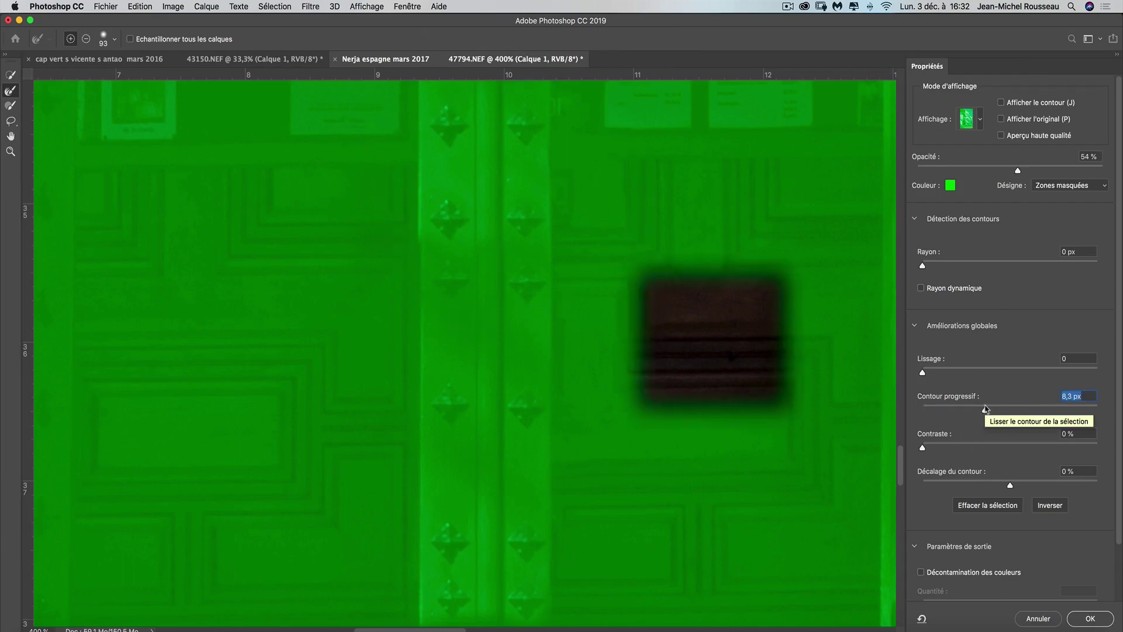
click(1090, 618)
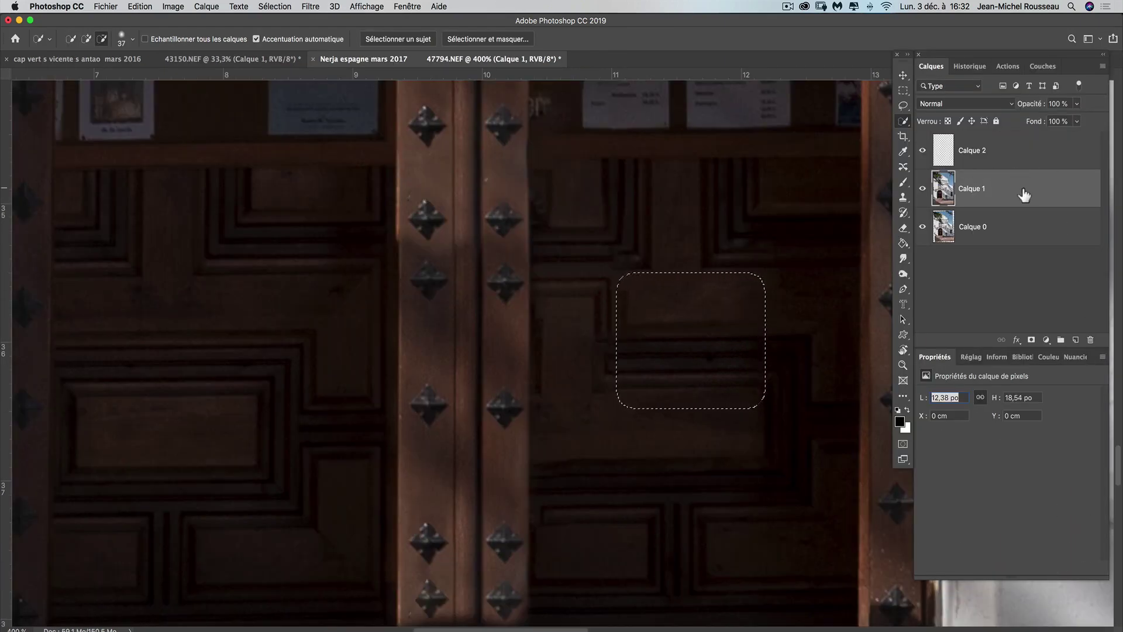
Step: Paste the feathered moulding piece onto Calque 2 and lock position on Calque 1 and Calque 0
click(950, 159)
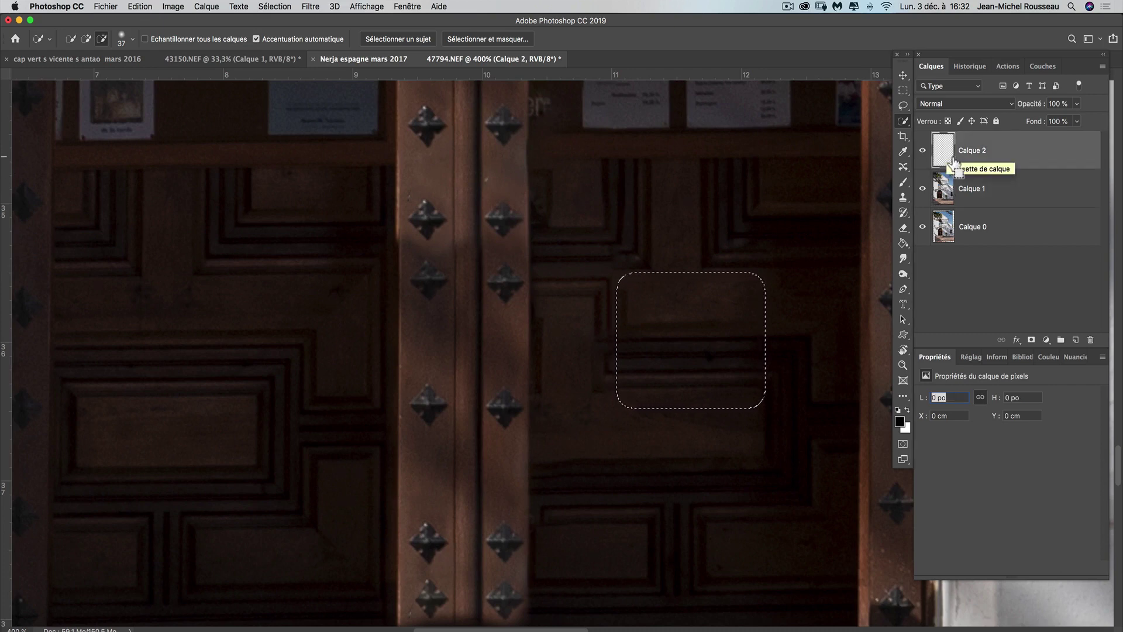
key(super+v)
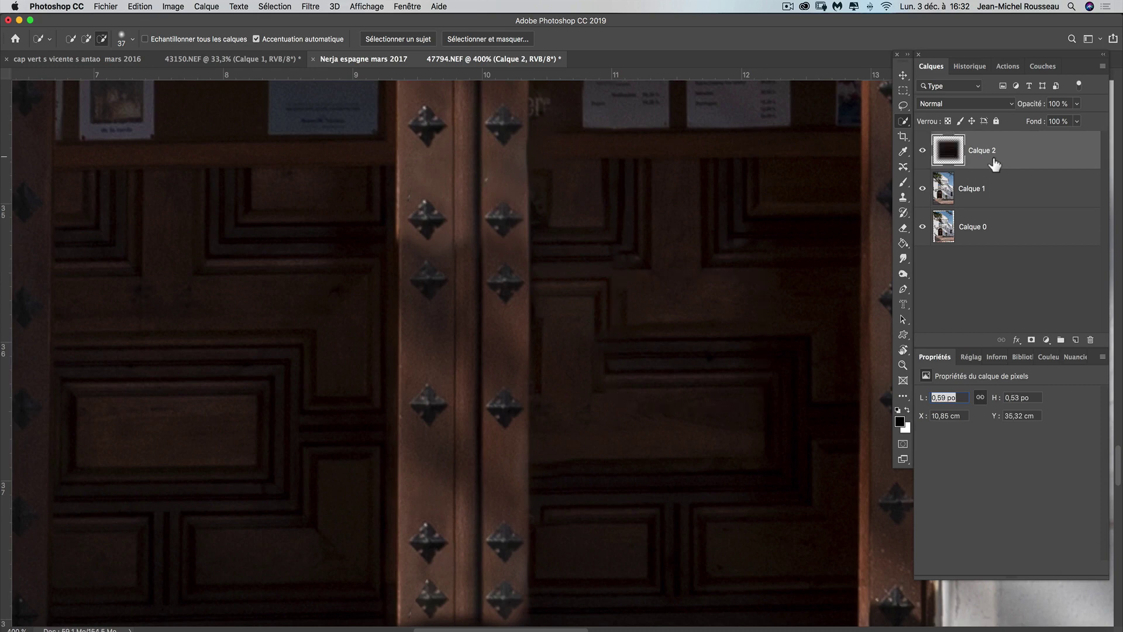
click(1037, 201)
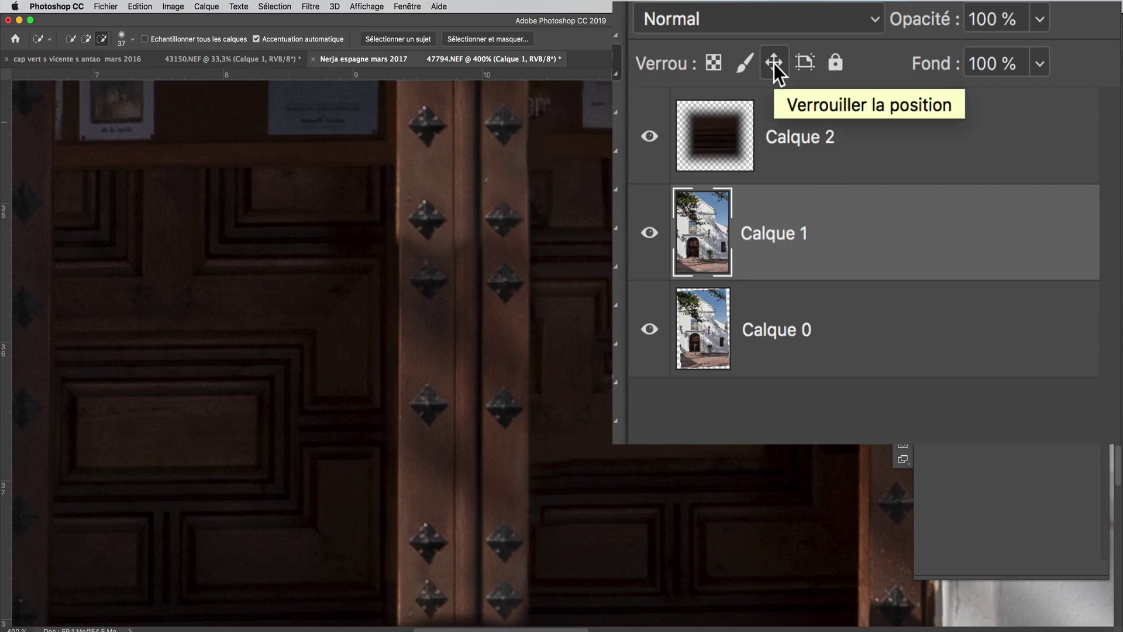
click(774, 63)
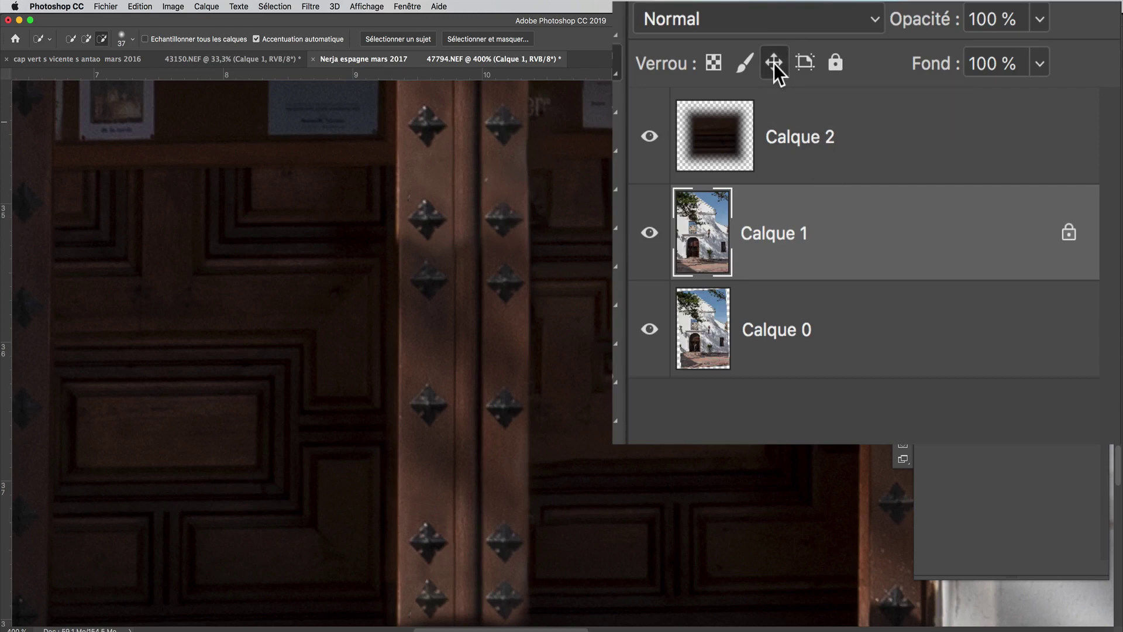
click(889, 339)
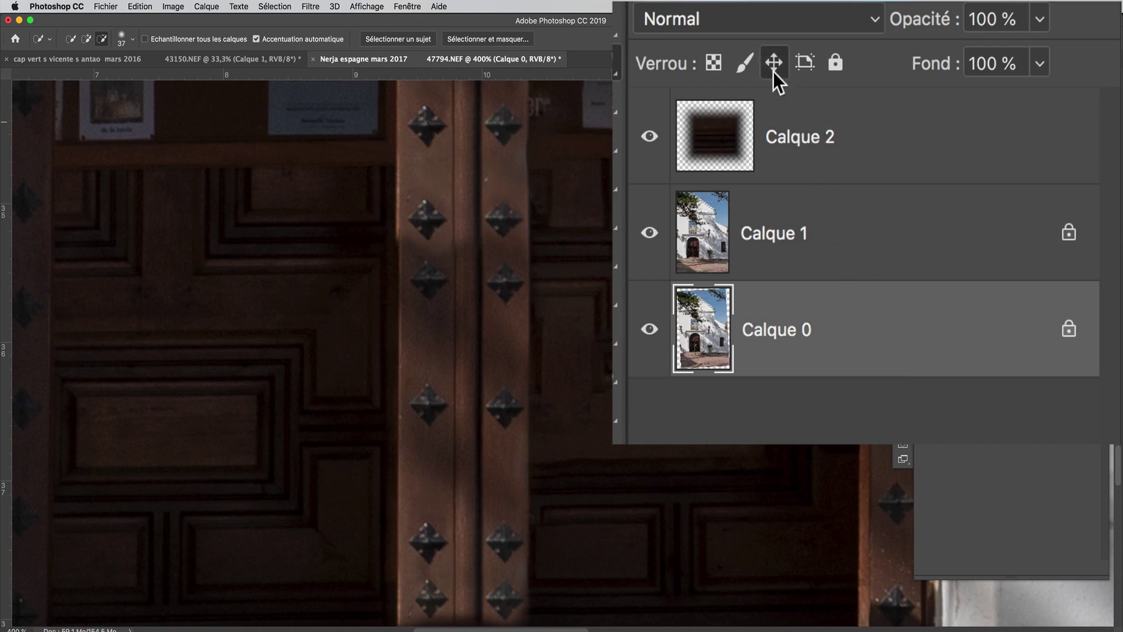
click(743, 146)
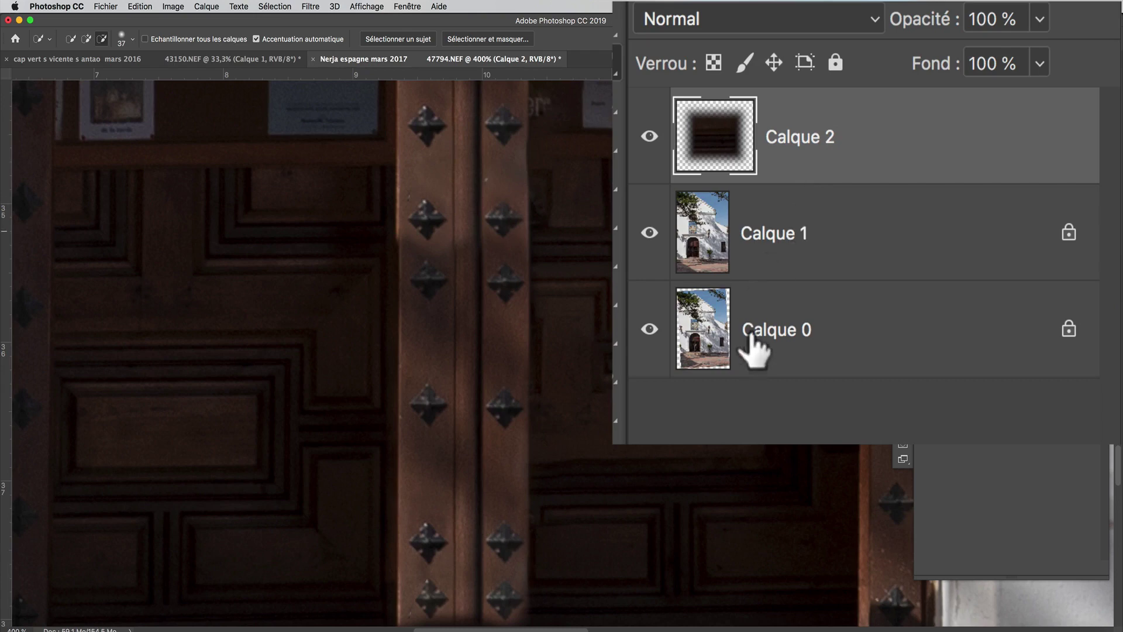
click(904, 76)
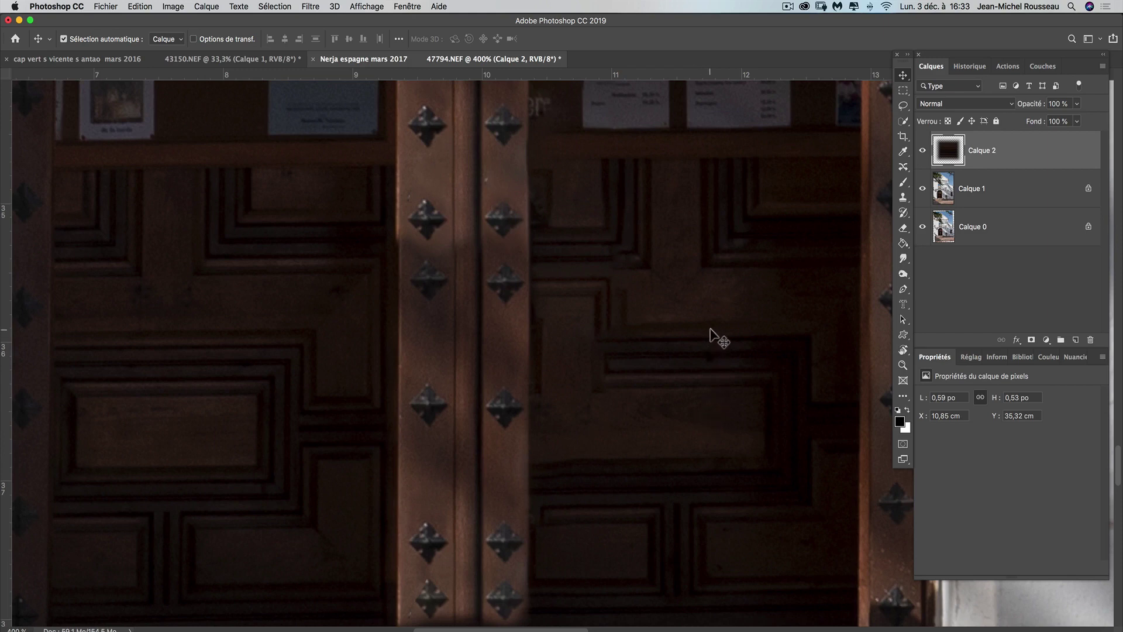
Step: Slide the Calque 2 patch left to about X 10,11 cm and add a white layer mask
drag(709, 329, 665, 331)
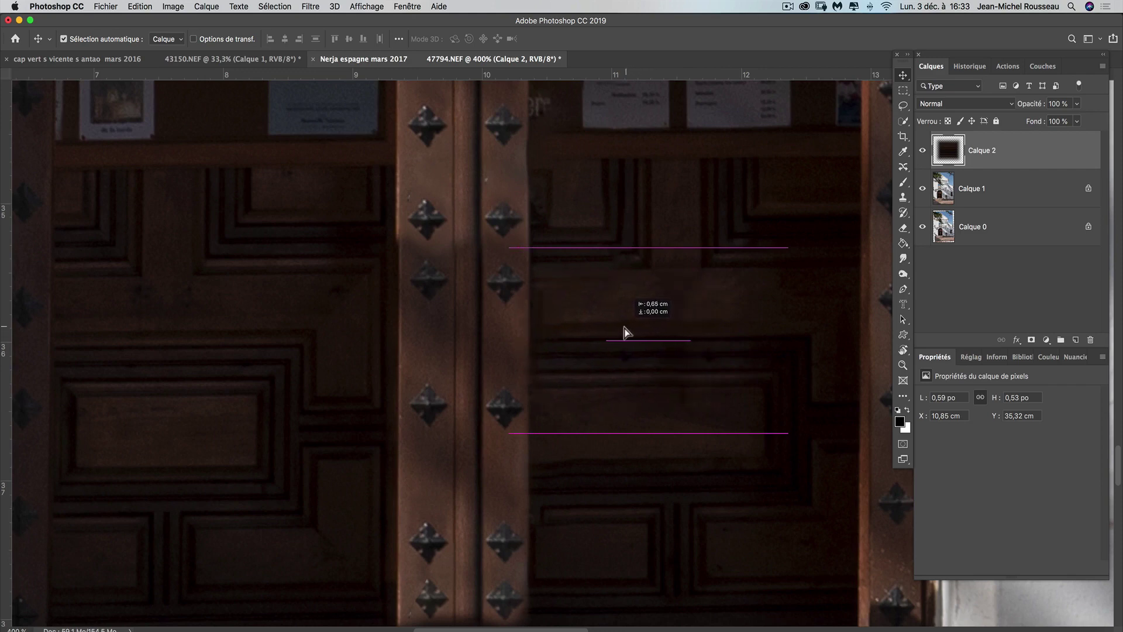
drag(630, 326, 593, 313)
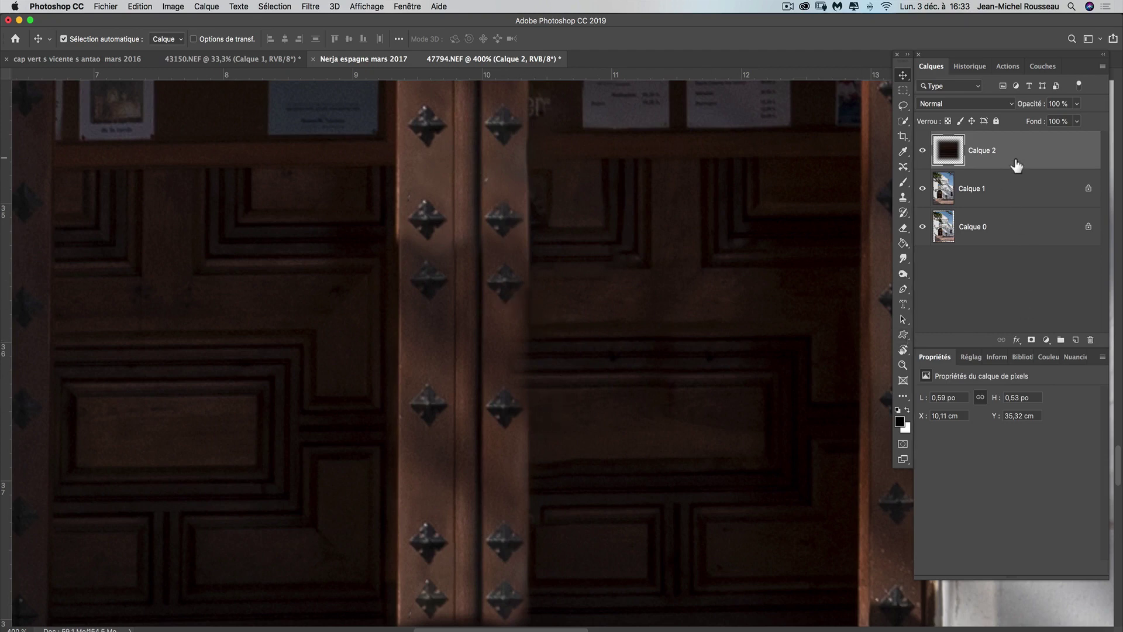
click(1031, 341)
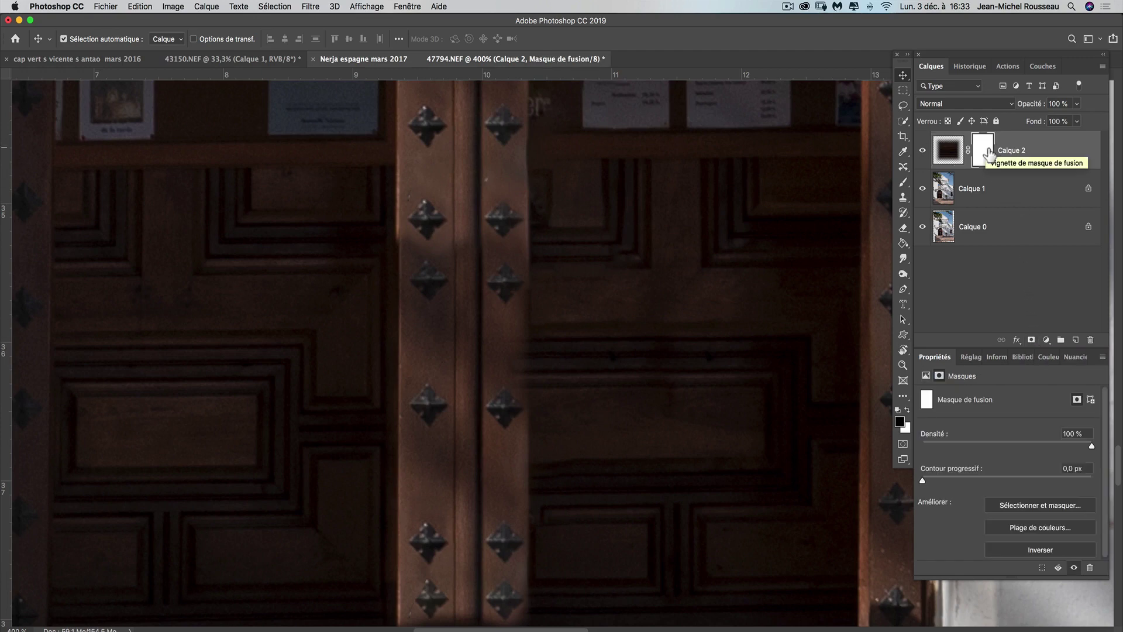
Step: Select the Brush and resize its soft tip to about 45 px for painting the mask
click(904, 183)
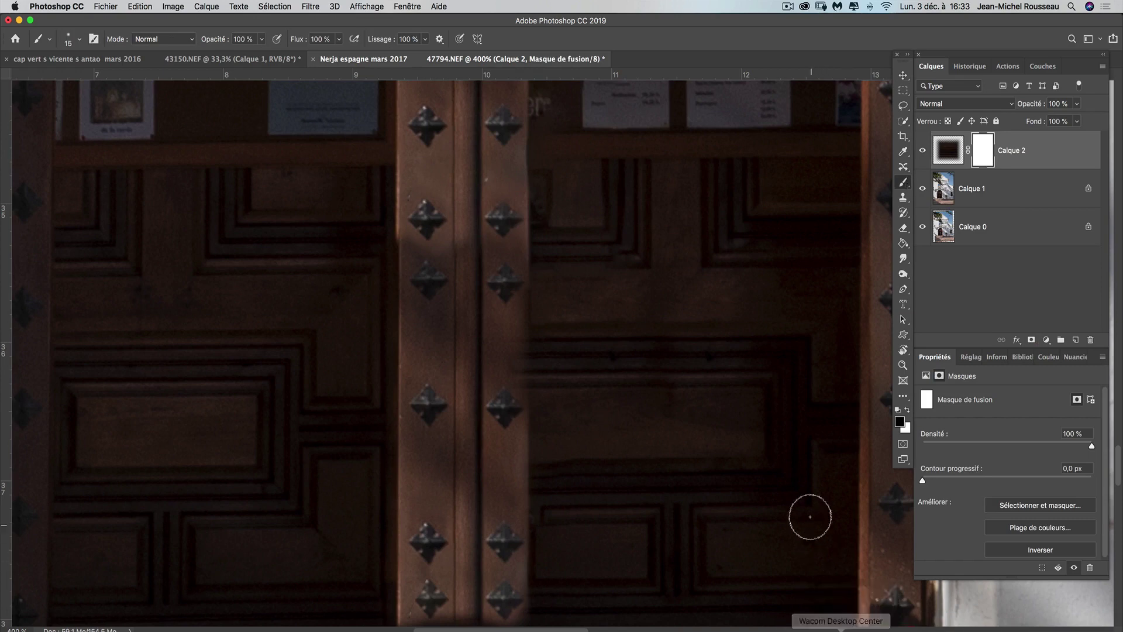
drag(668, 447, 702, 446)
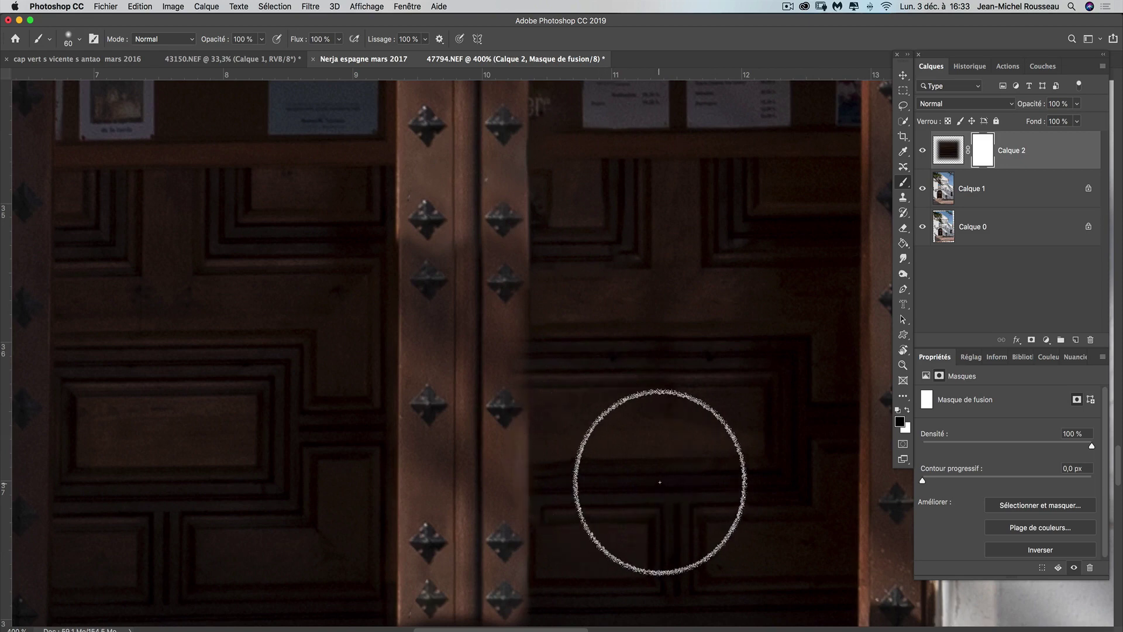
drag(615, 393, 603, 392)
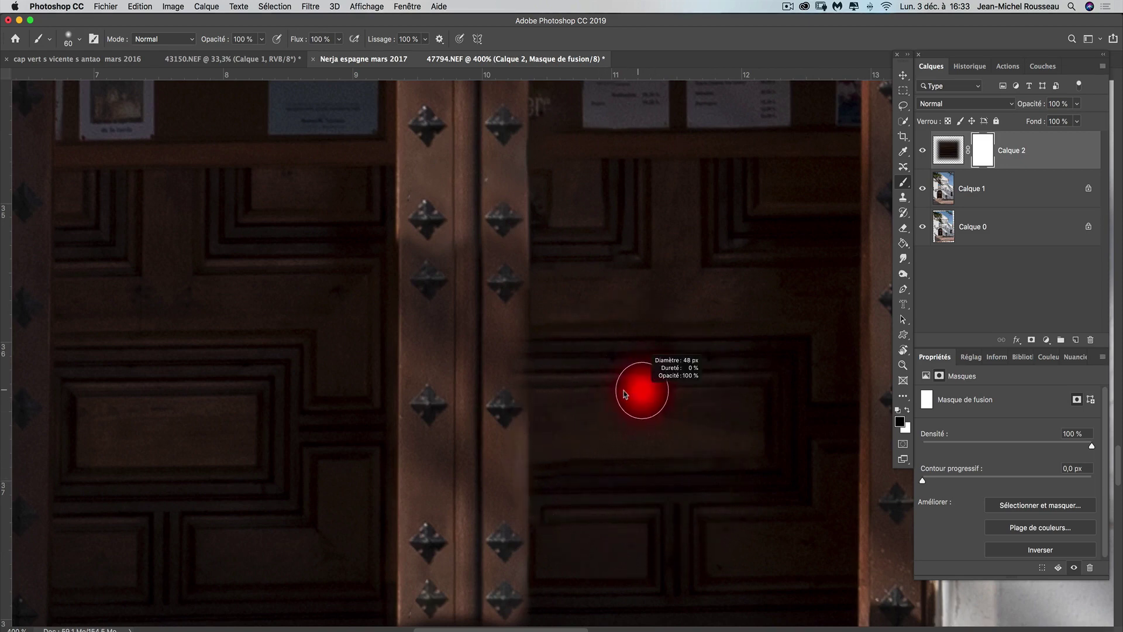
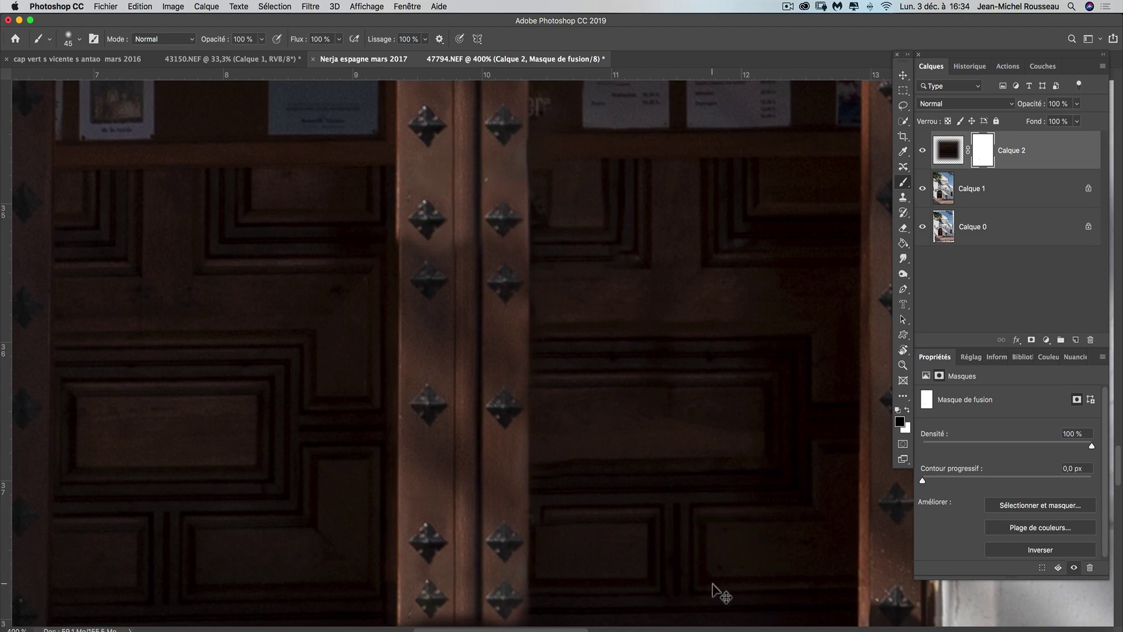
Step: Zoom to 300% on the door sill and stone steps, then pick the Rectangular Marquee tool
key(ctrl+minus)
key(ctrl+minus)
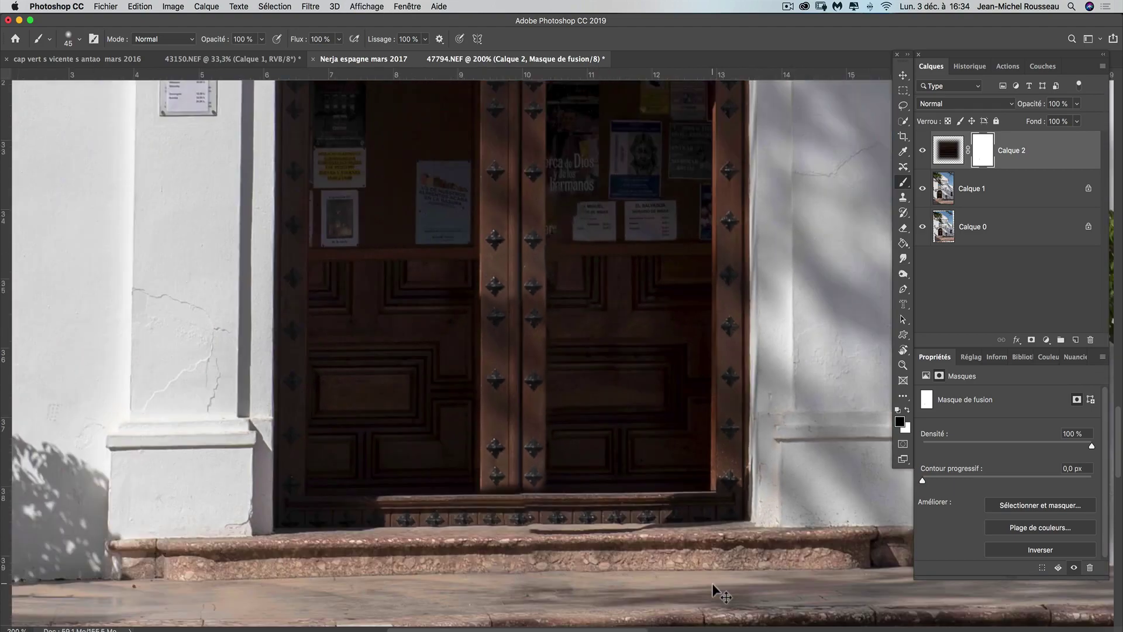
key(super+plus)
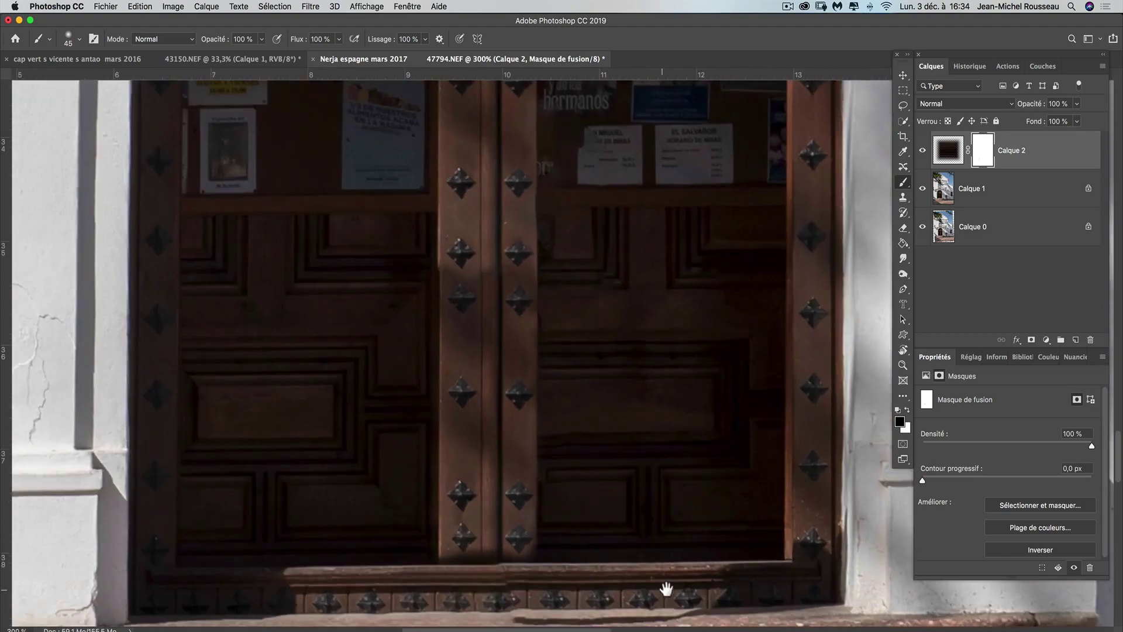
drag(667, 585, 647, 366)
drag(440, 405, 449, 441)
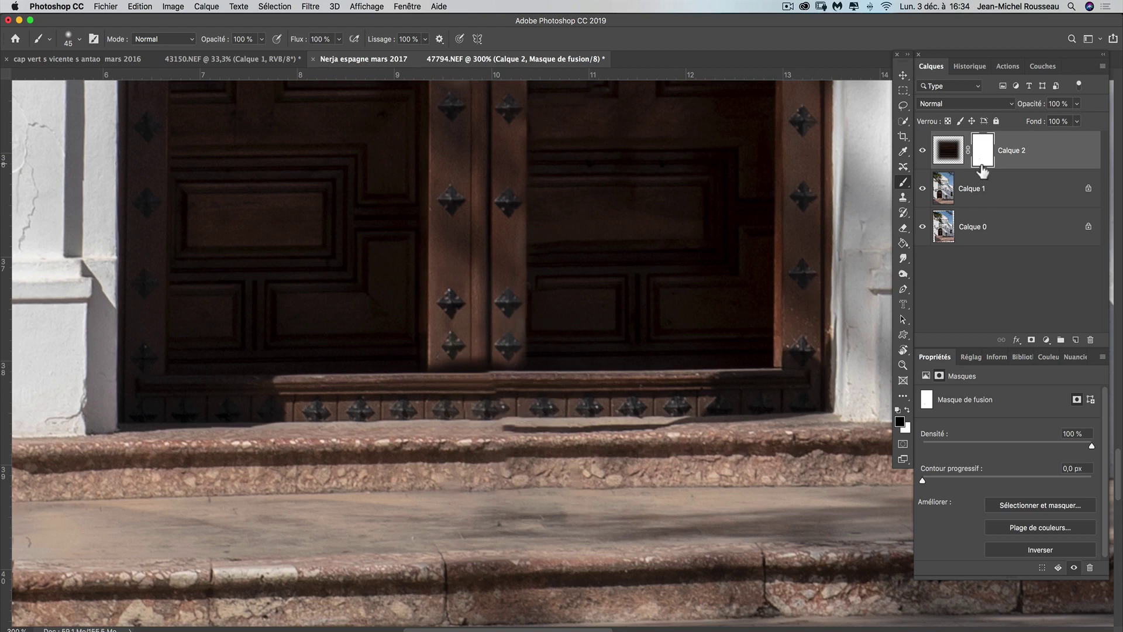
click(903, 91)
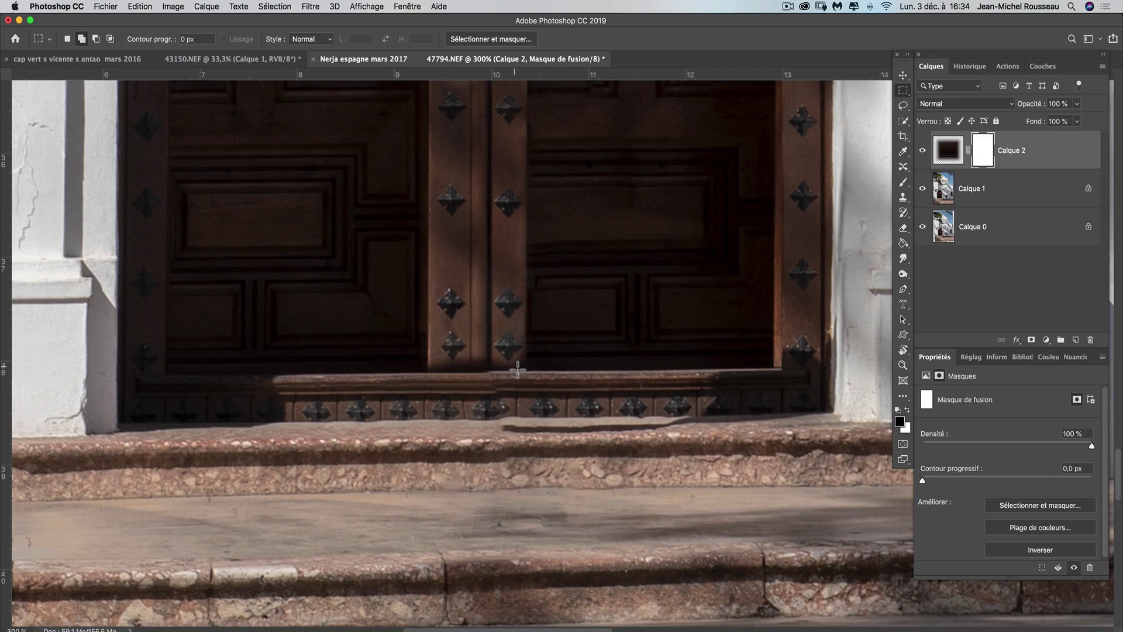
Step: Draw a rectangular selection about 1,55 cm wide over part of the stud frieze
mouse_move(513, 366)
mouse_down()
mouse_move(558, 422)
mouse_move(699, 421)
mouse_up()
drag(700, 421, 698, 421)
drag(699, 421, 663, 421)
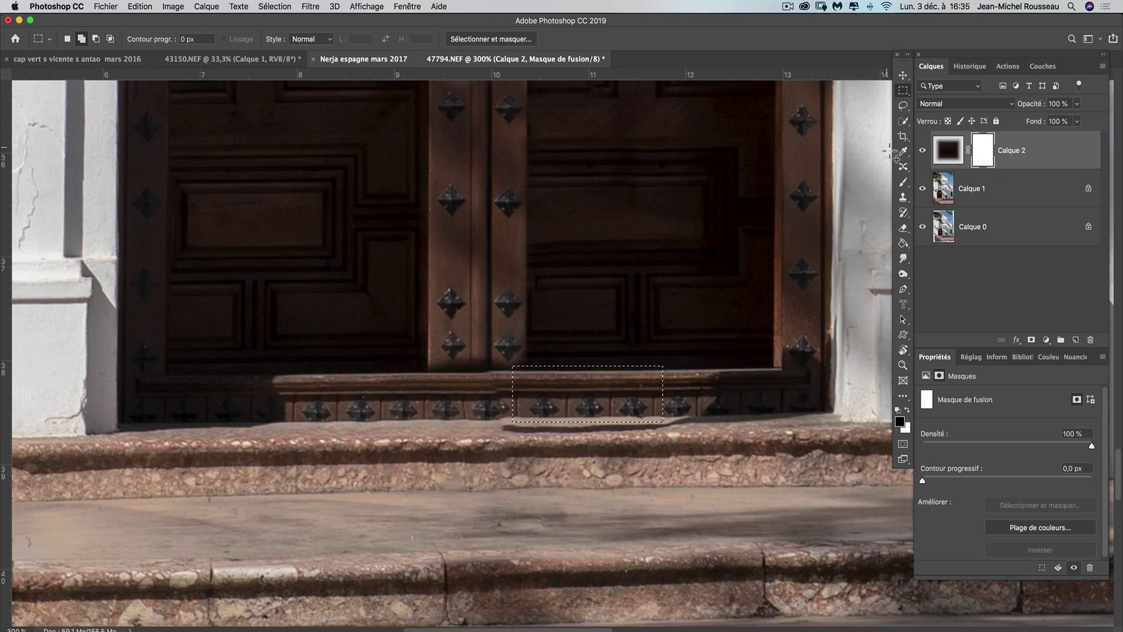
Step: Feather the selection edge by 6,3 px using Select and Mask
click(904, 123)
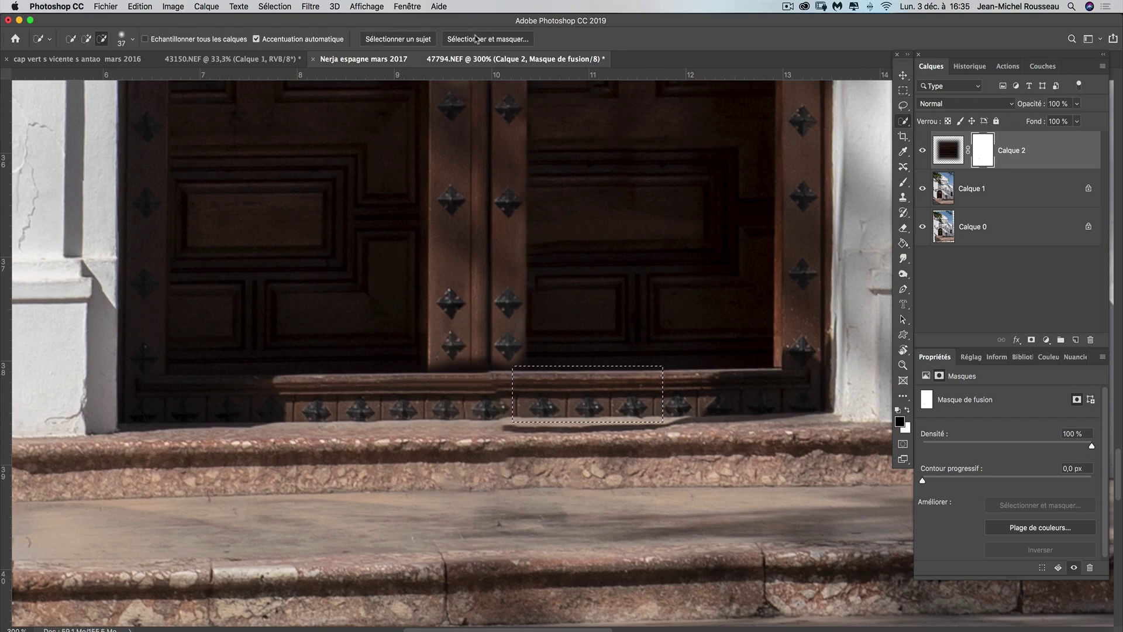
click(476, 39)
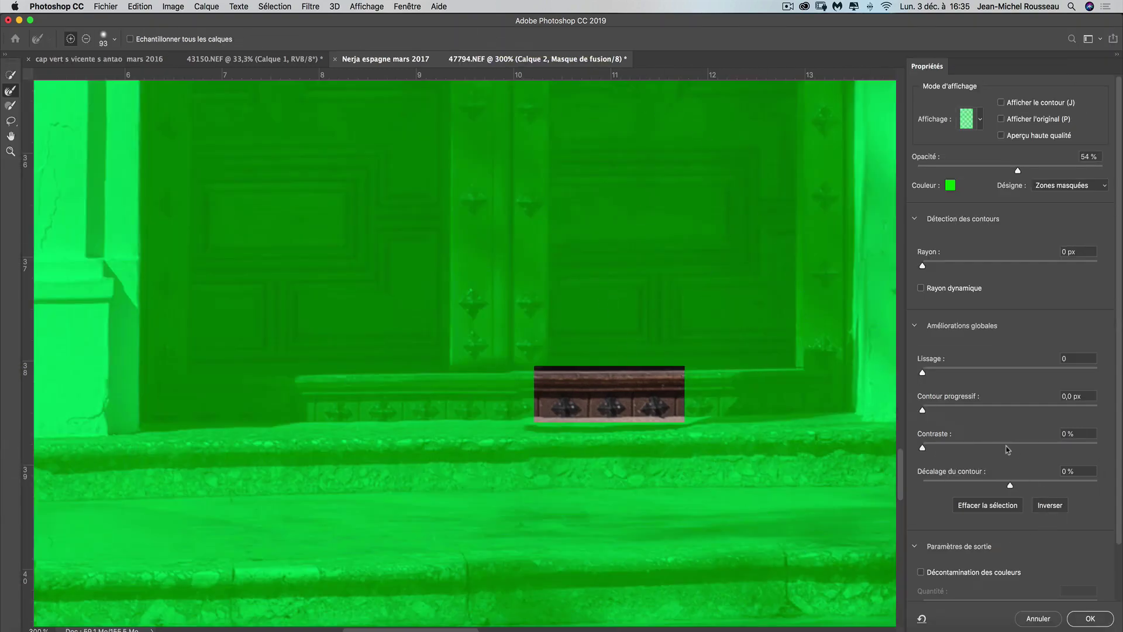
click(976, 408)
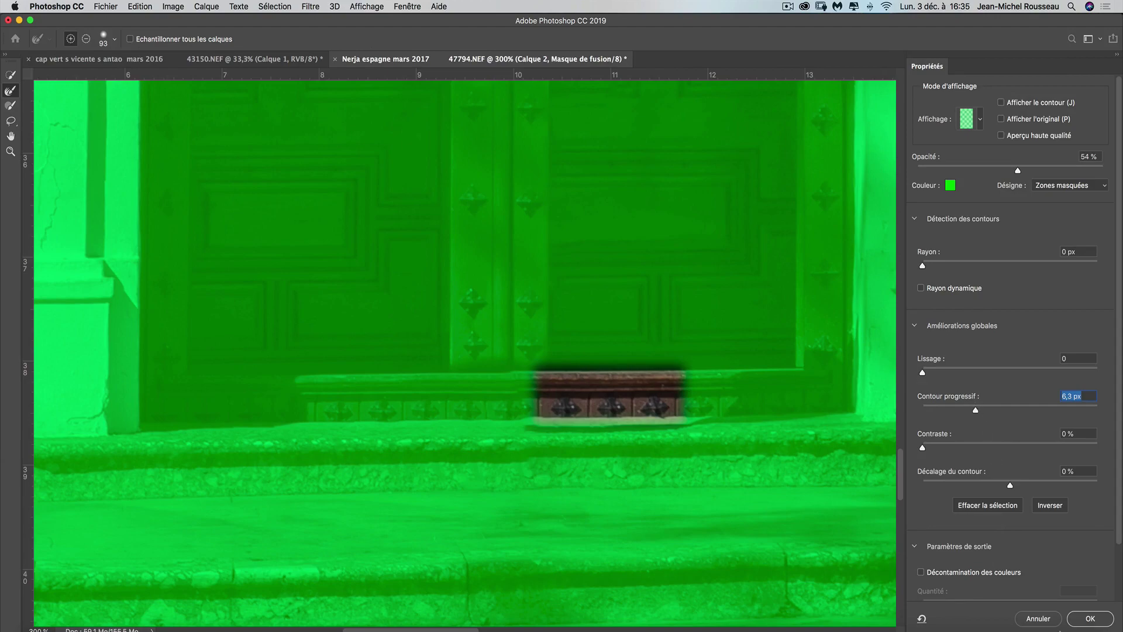
click(1089, 619)
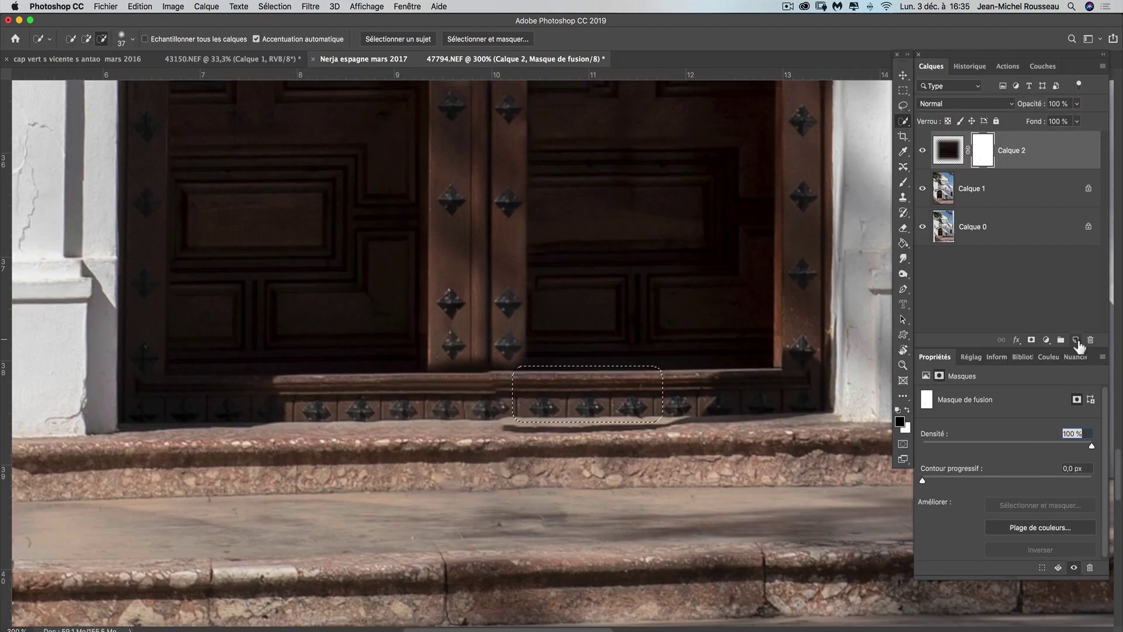
Step: Paste a copy of the frieze stretch from Calque 1 onto a new layer, Calque 3
click(1076, 340)
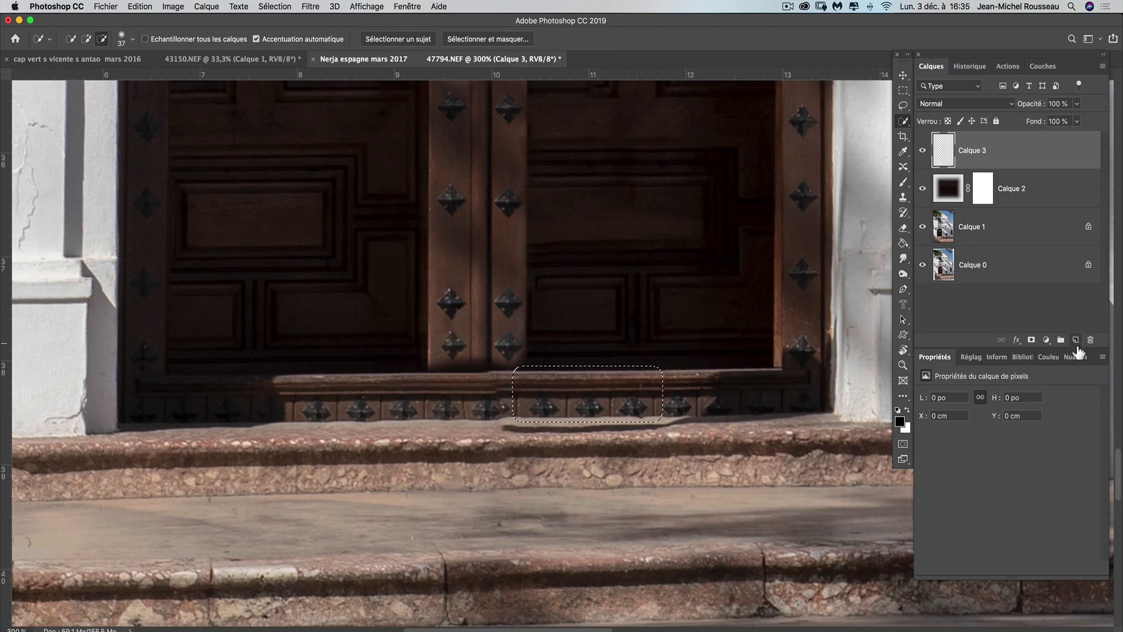
click(951, 230)
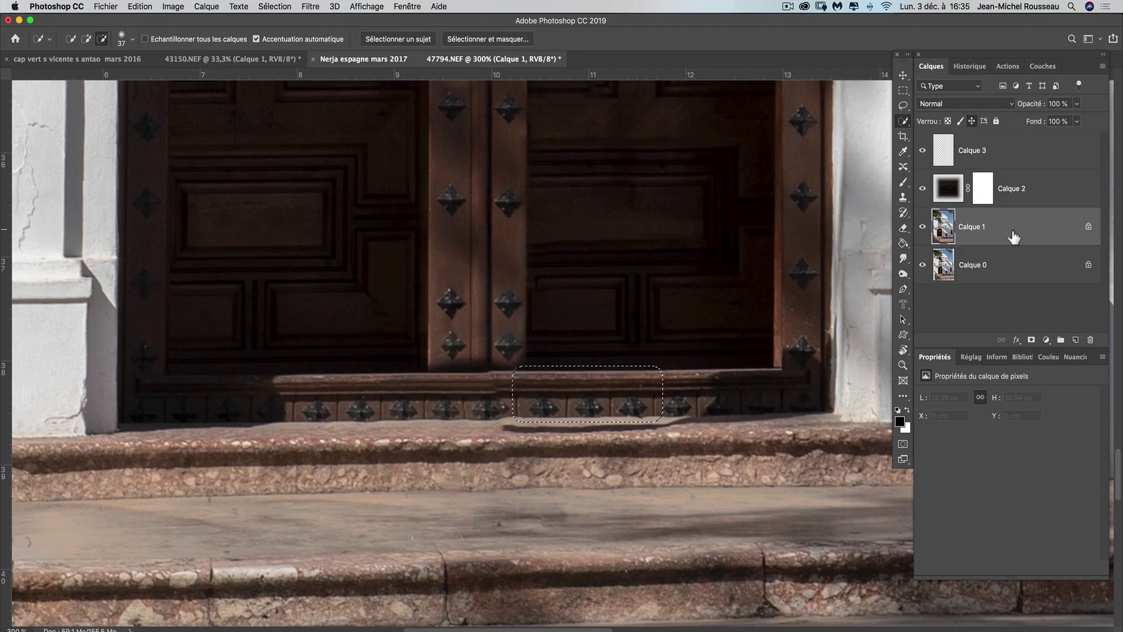
click(949, 157)
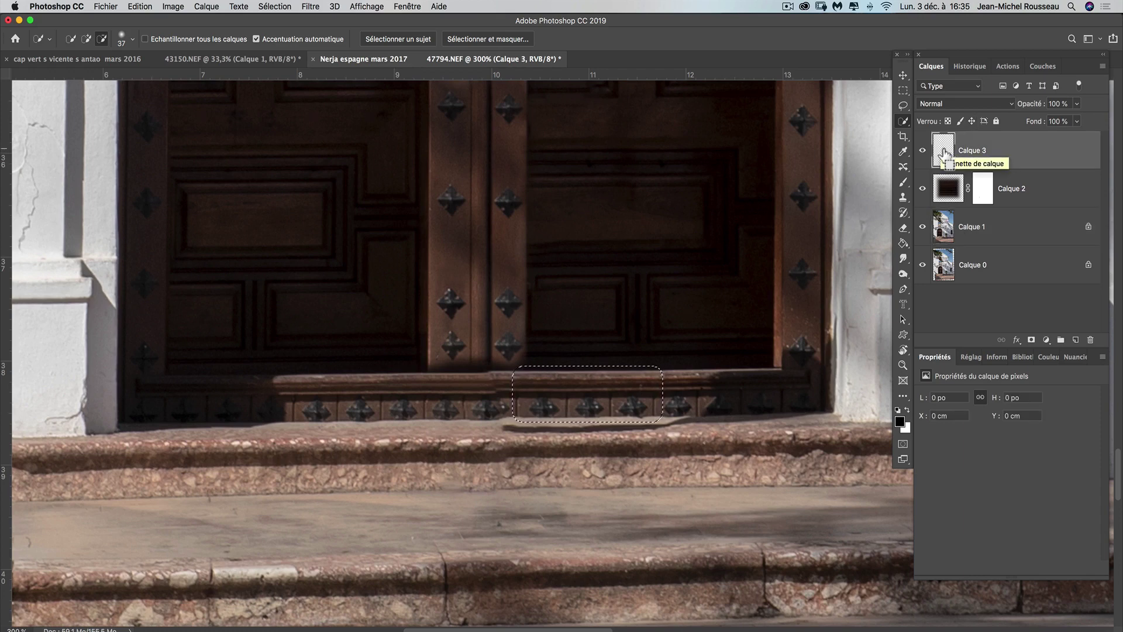
key(cmd+v)
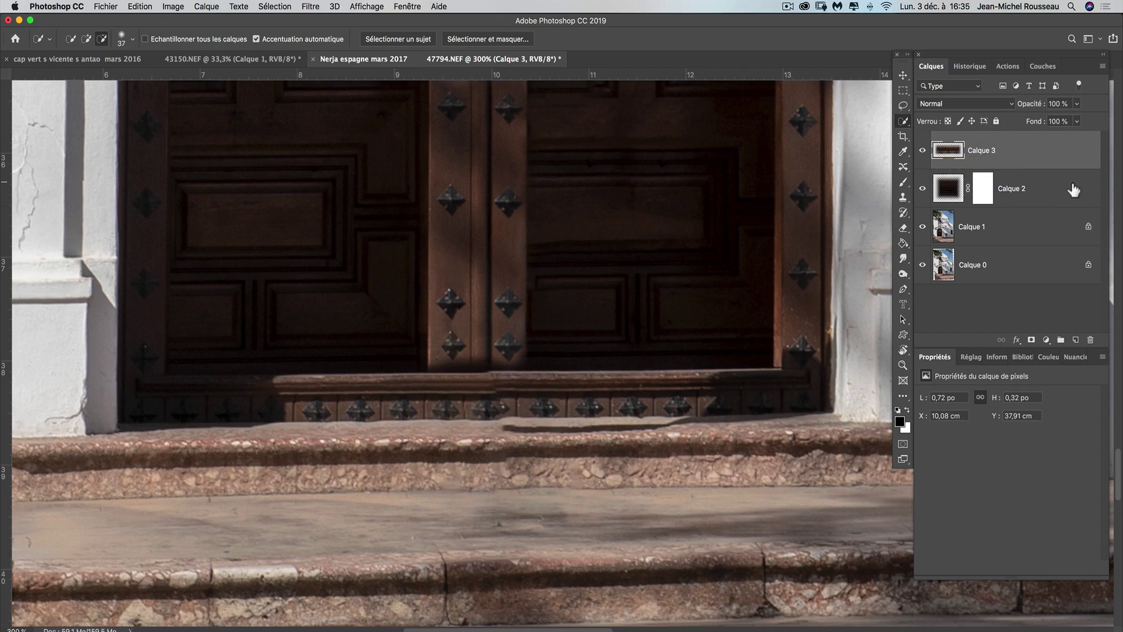
Step: Lock Calque 2's position and make Calque 3 the active layer again
click(1073, 189)
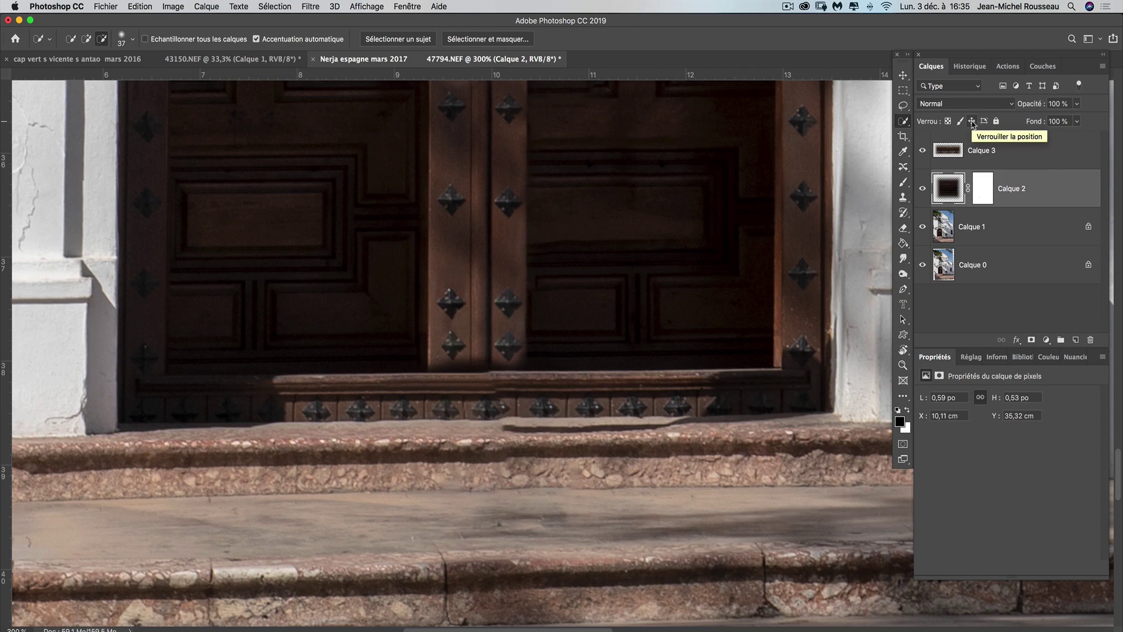
click(972, 121)
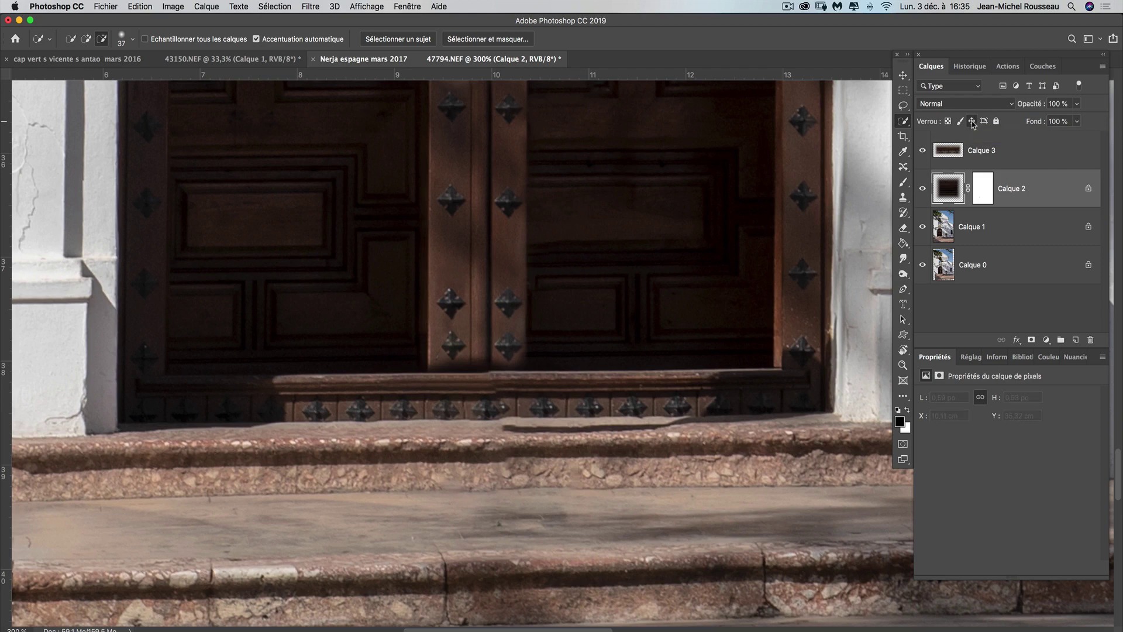
click(954, 159)
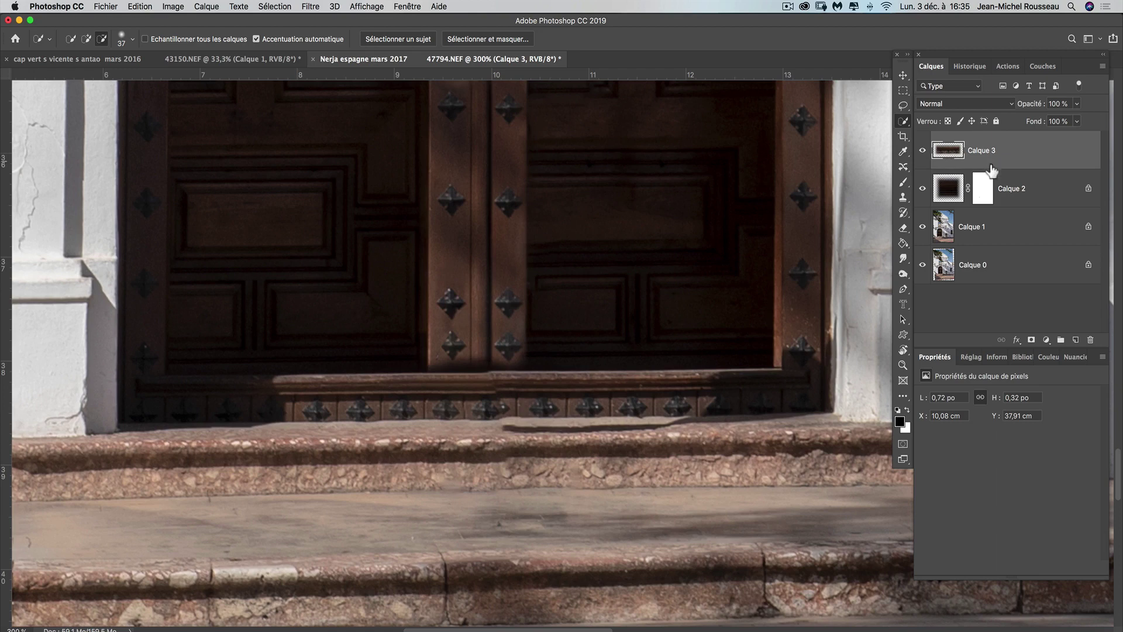
click(903, 75)
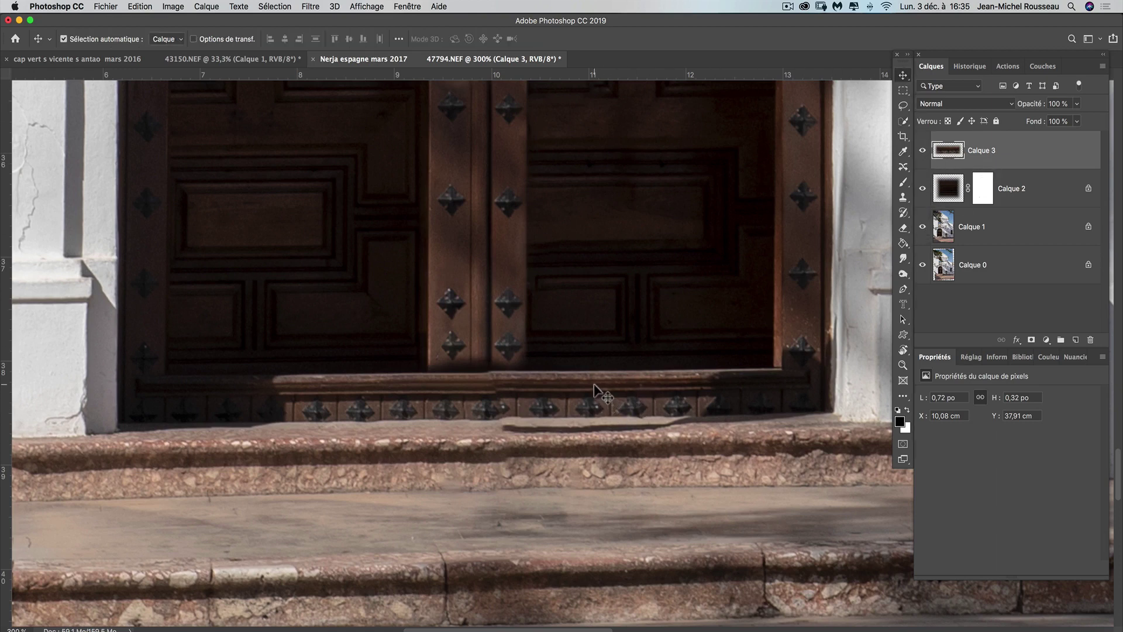
Step: Move Calque 3's stud strip left and two nudges down to X 8,7 cm, Y 37,93 cm, then deselect it
mouse_move(593, 384)
mouse_down()
mouse_move(517, 389)
mouse_move(483, 406)
mouse_up()
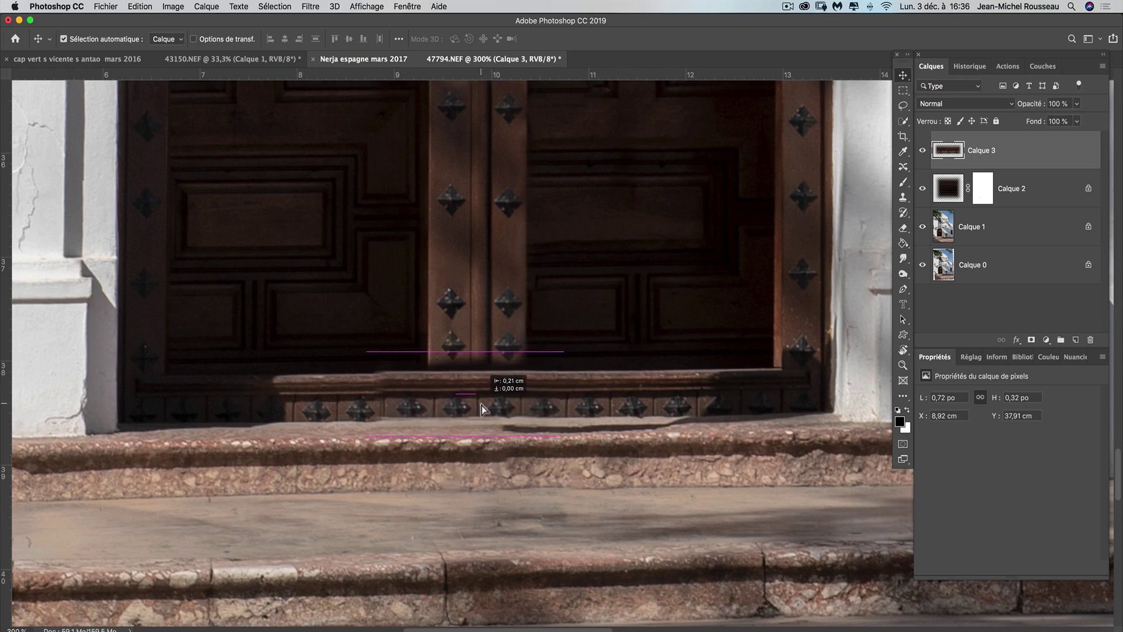
drag(483, 406, 480, 405)
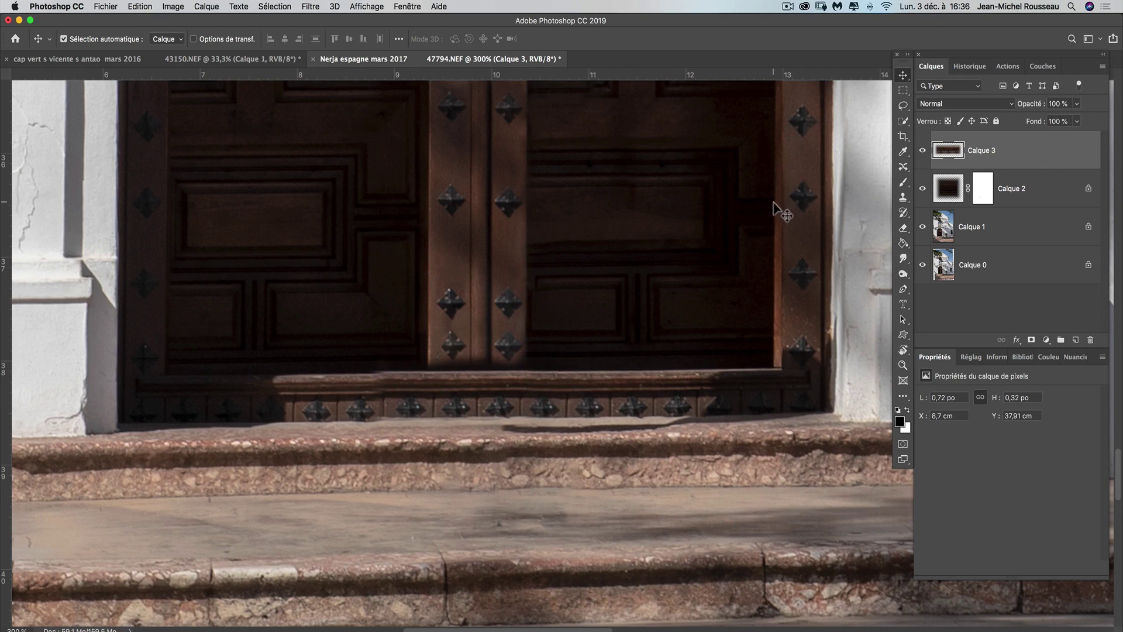
key(Down)
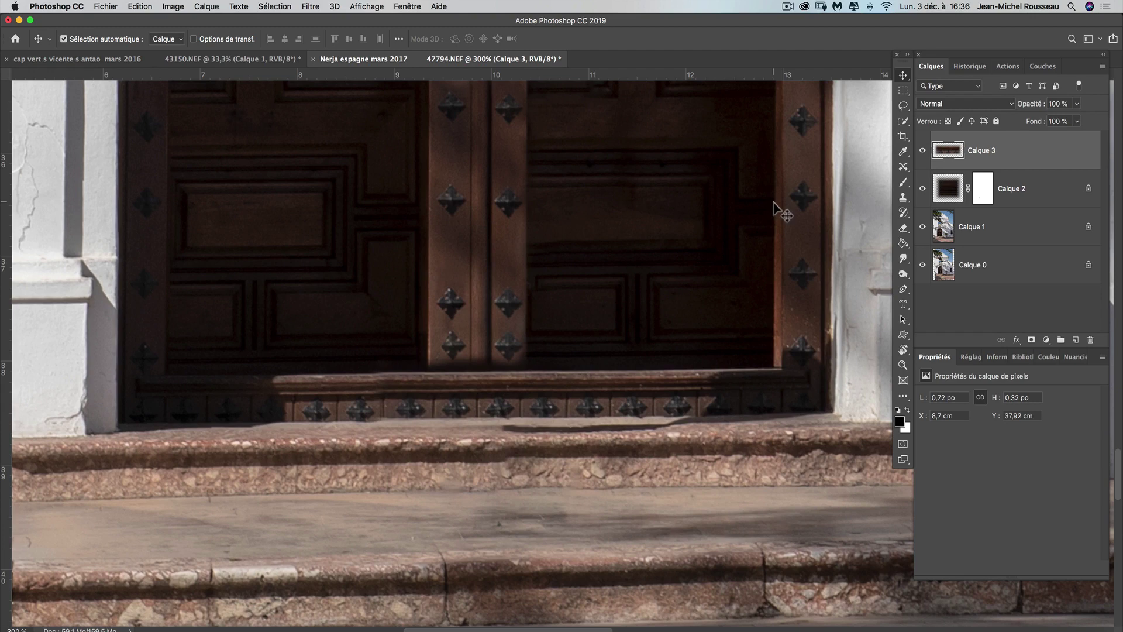
key(Down)
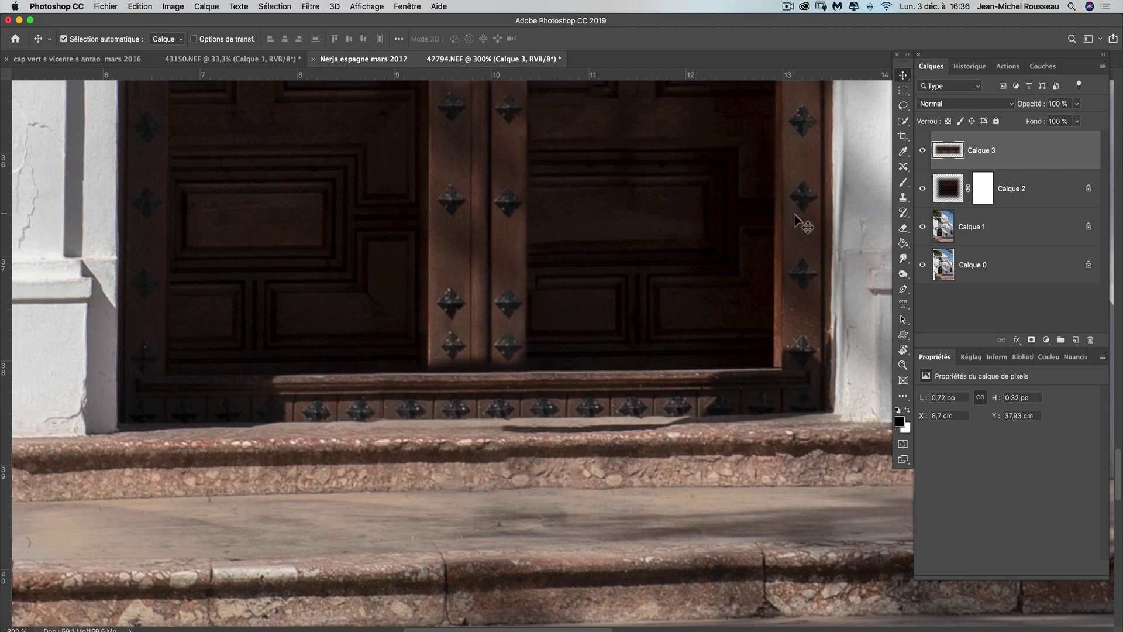
click(977, 311)
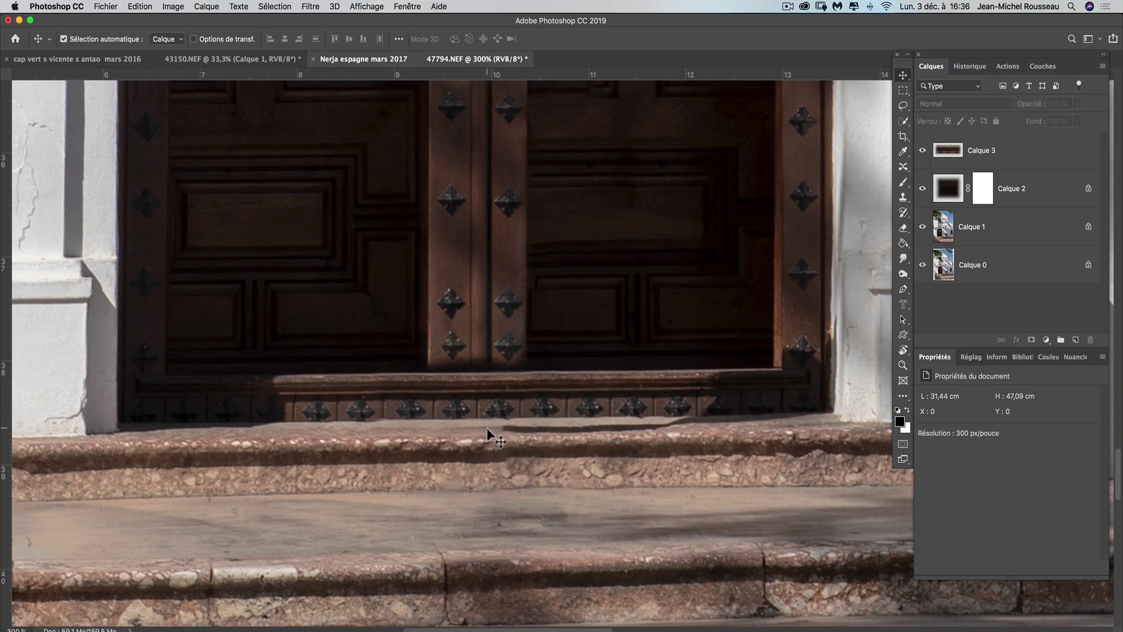
Step: On Calque 1, set the Clone Stamp to size 30 with its source on the step stone
click(951, 234)
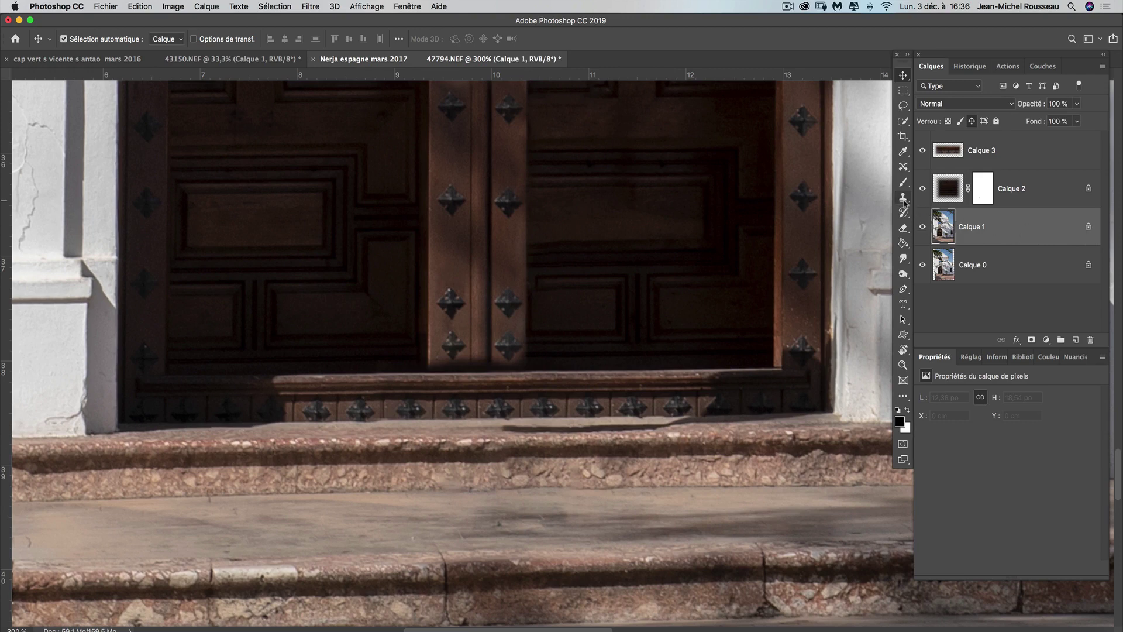
click(904, 198)
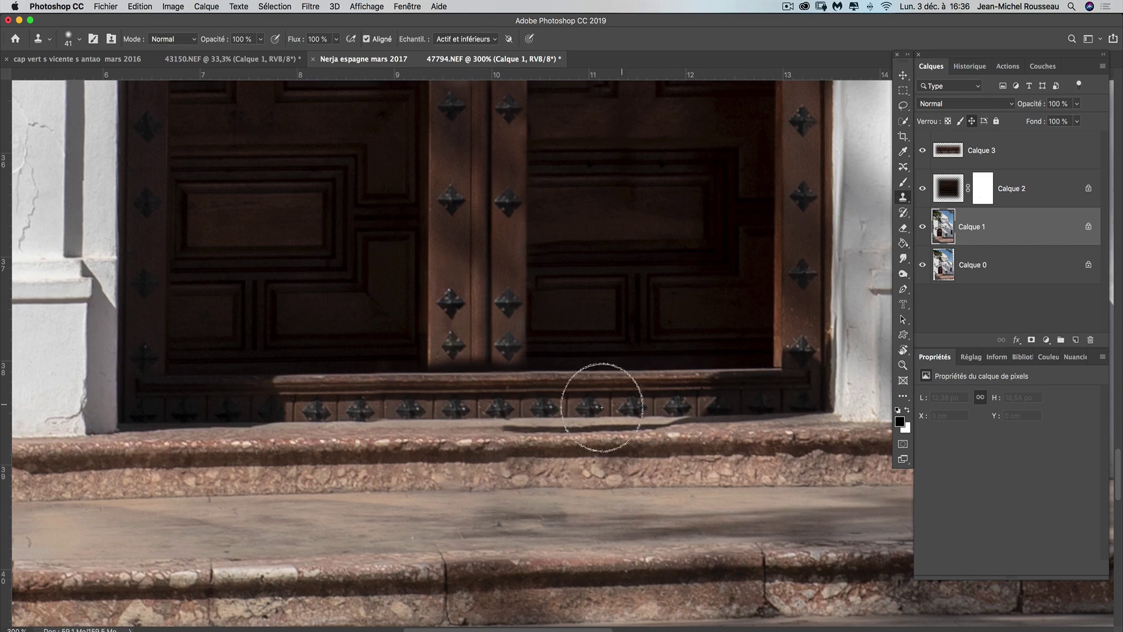
drag(451, 416, 445, 416)
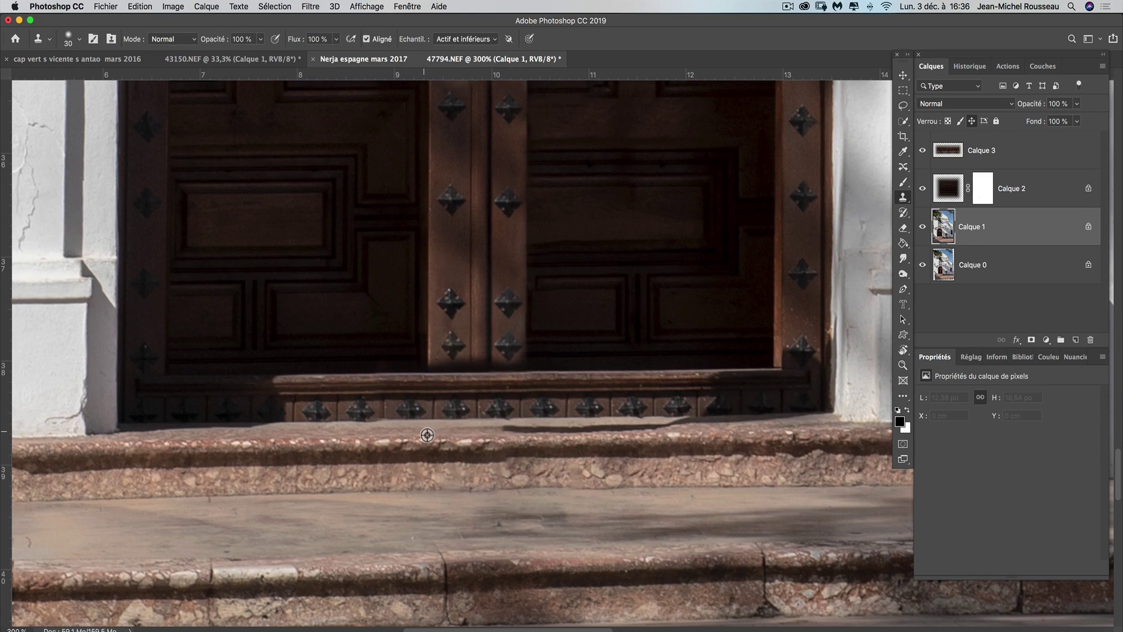
alt+click(427, 435)
Step: Clone stone texture over the shadow along the step edge near the frieze's right end
drag(505, 432, 664, 427)
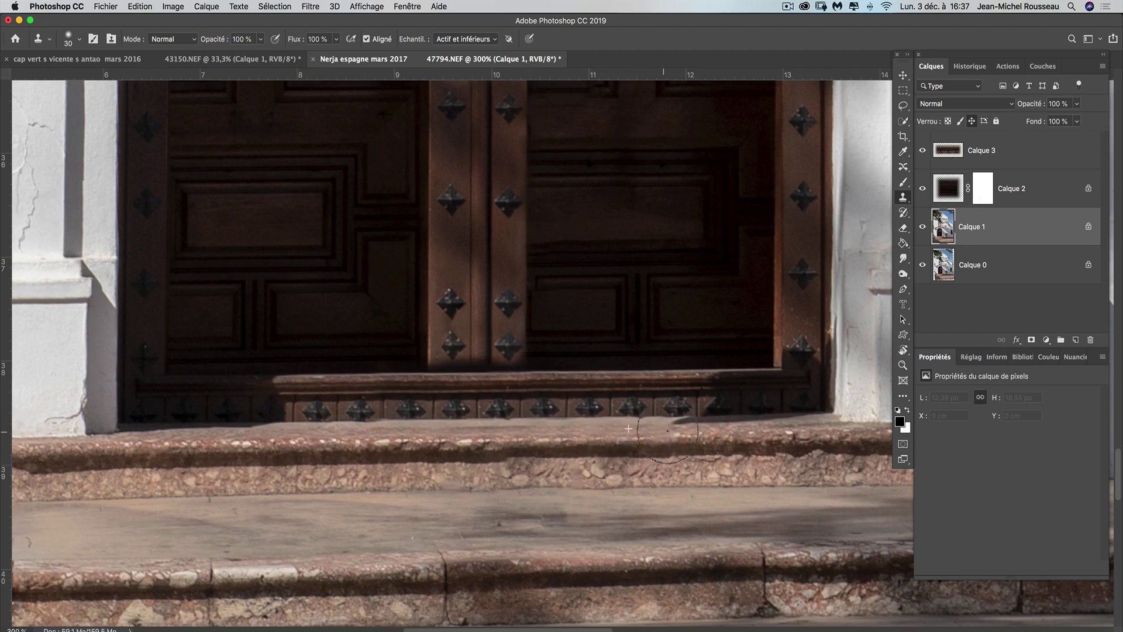
drag(649, 429, 678, 429)
drag(665, 427, 699, 428)
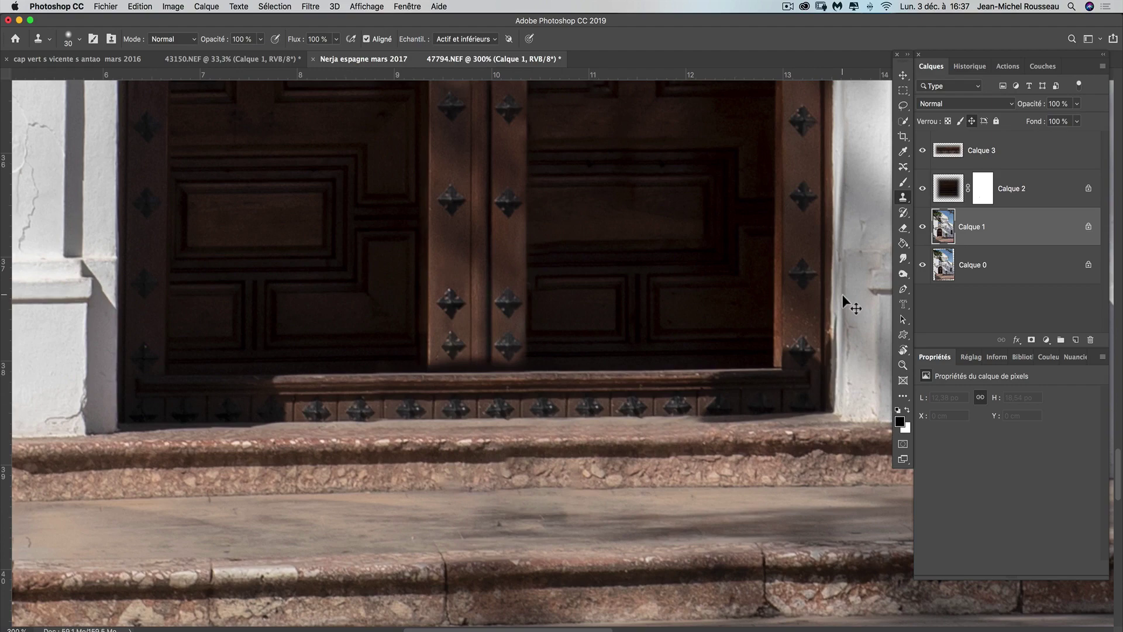
key(super+minus)
key(super+minus)
key(super+minus)
Step: Zoom out and pan to view the whole church facade, then frame the doorway and steps
key(super+minus)
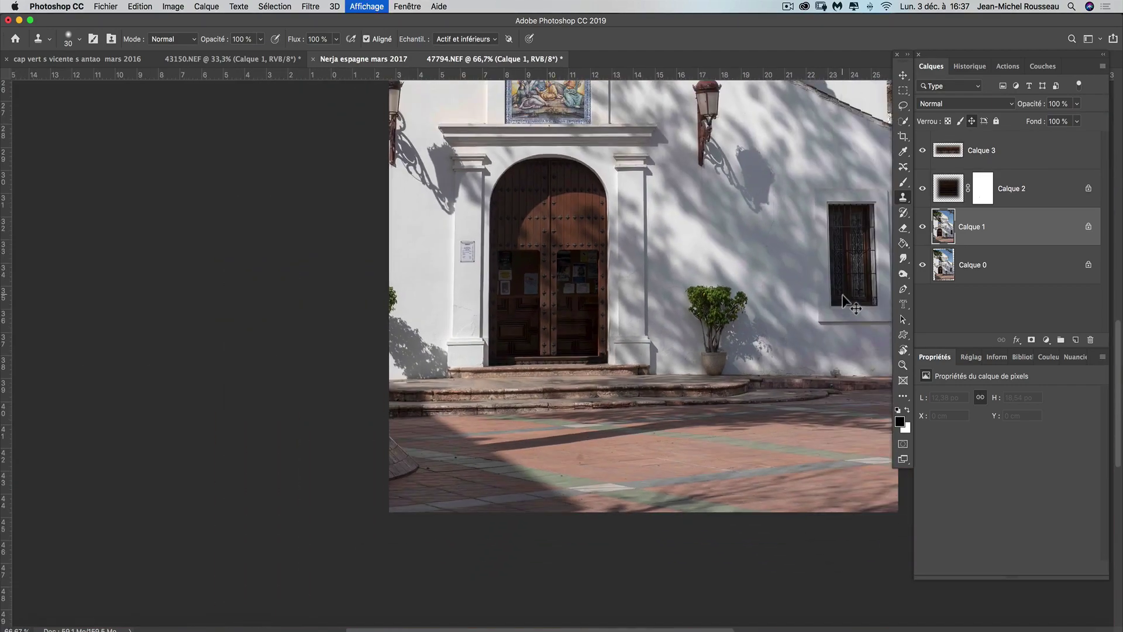
key(super+minus)
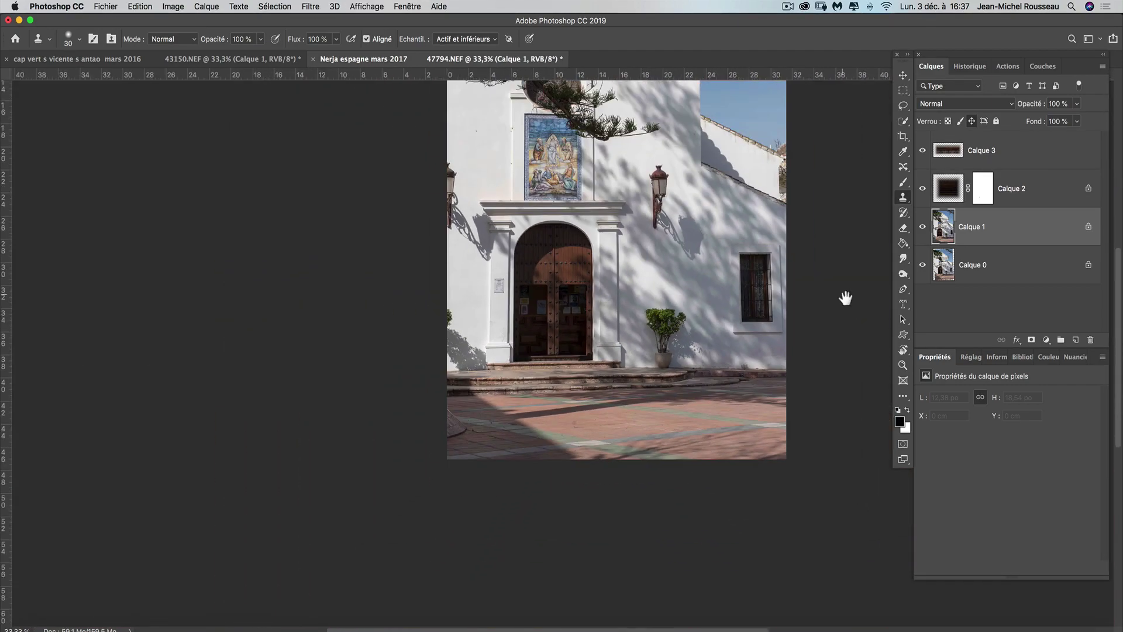
drag(727, 289, 682, 421)
key(super+r)
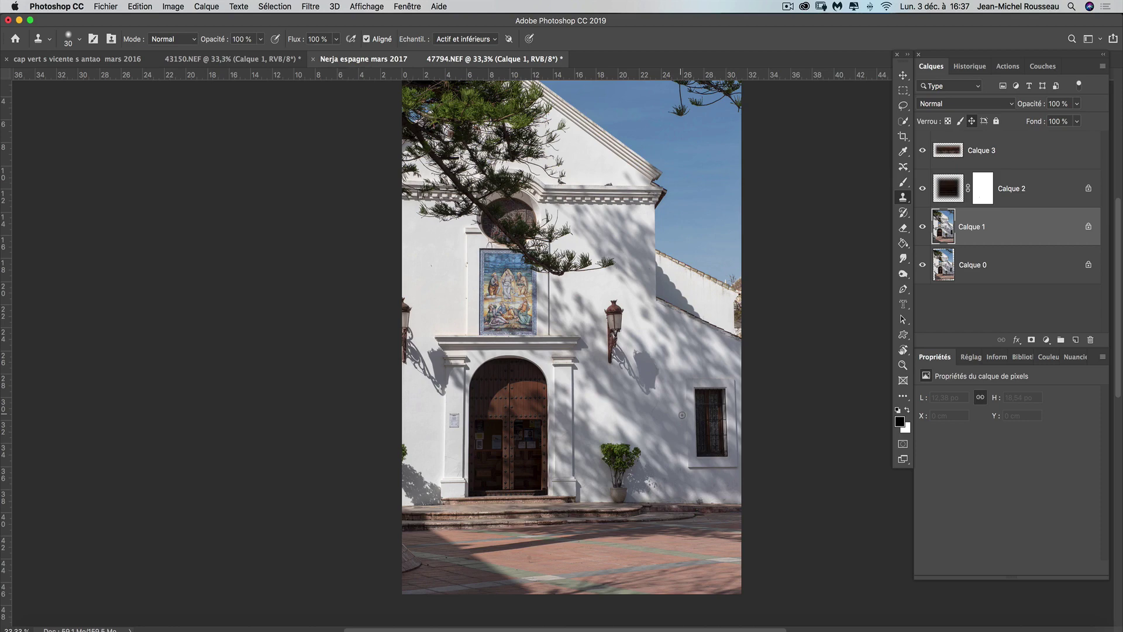
key(super+plus)
key(super+plus)
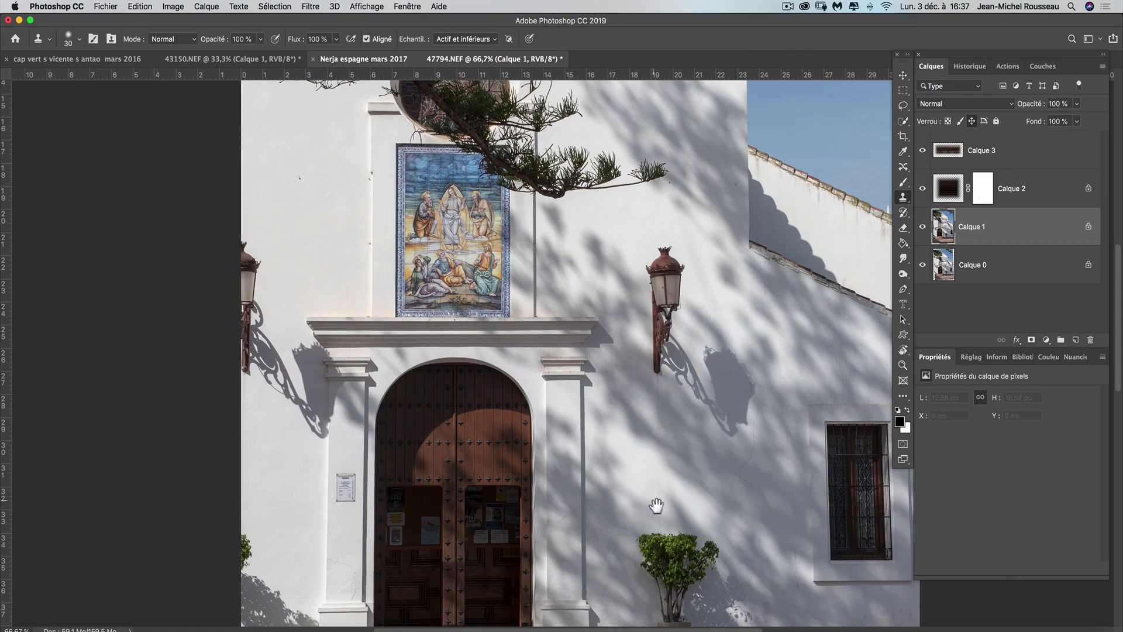
drag(537, 514, 545, 421)
key(super+r)
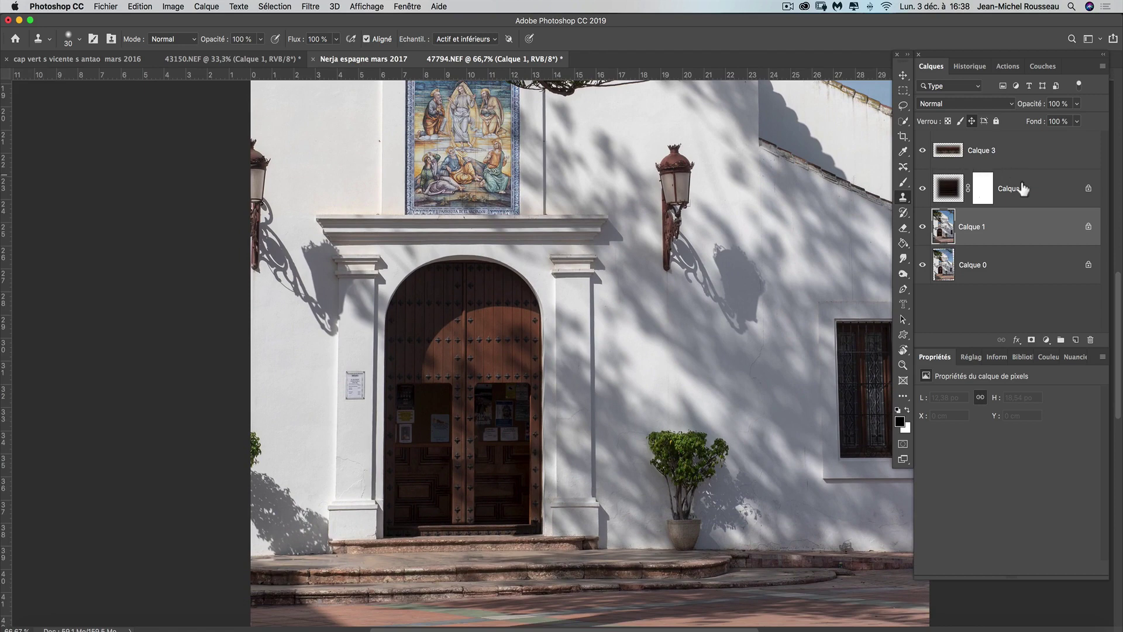
Step: Shift-select Calque 1, Calque 2 and Calque 3 together in the Layers panel
shift+click(1054, 152)
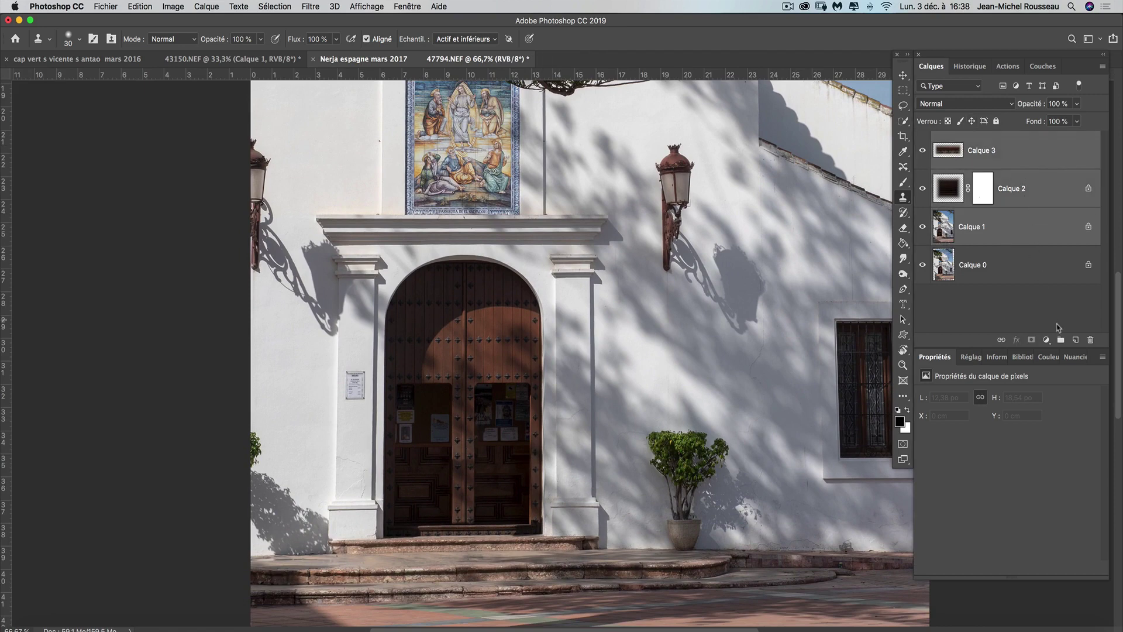
click(1046, 151)
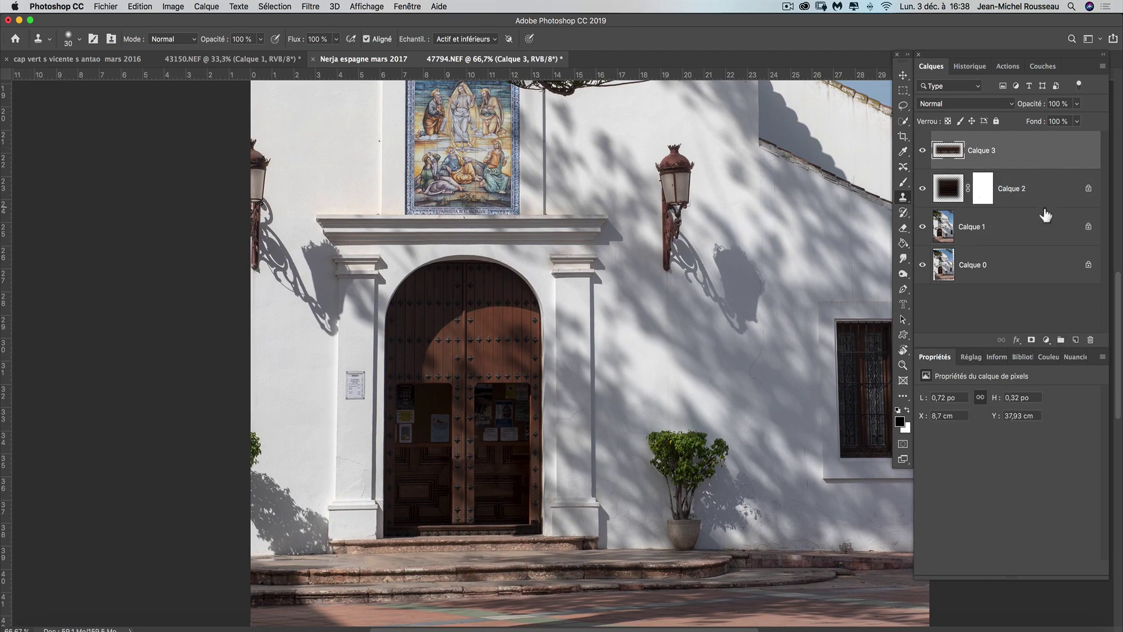
shift+click(1049, 233)
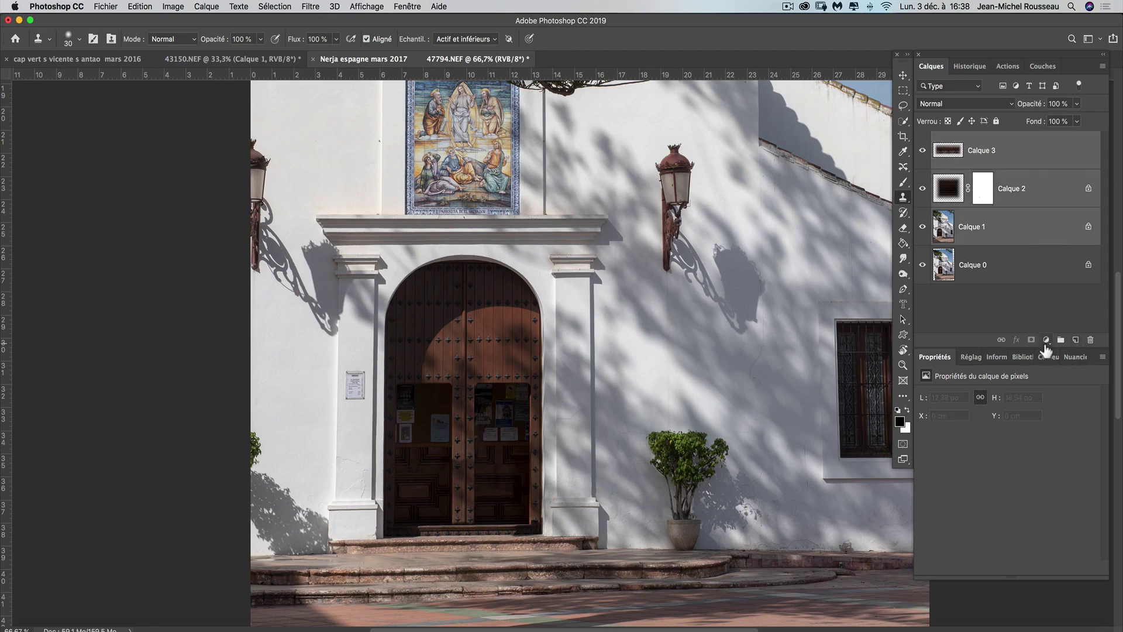
Step: Group the retouch layers into Groupe 1, hide it, and zoom to the man on the steps
click(1062, 342)
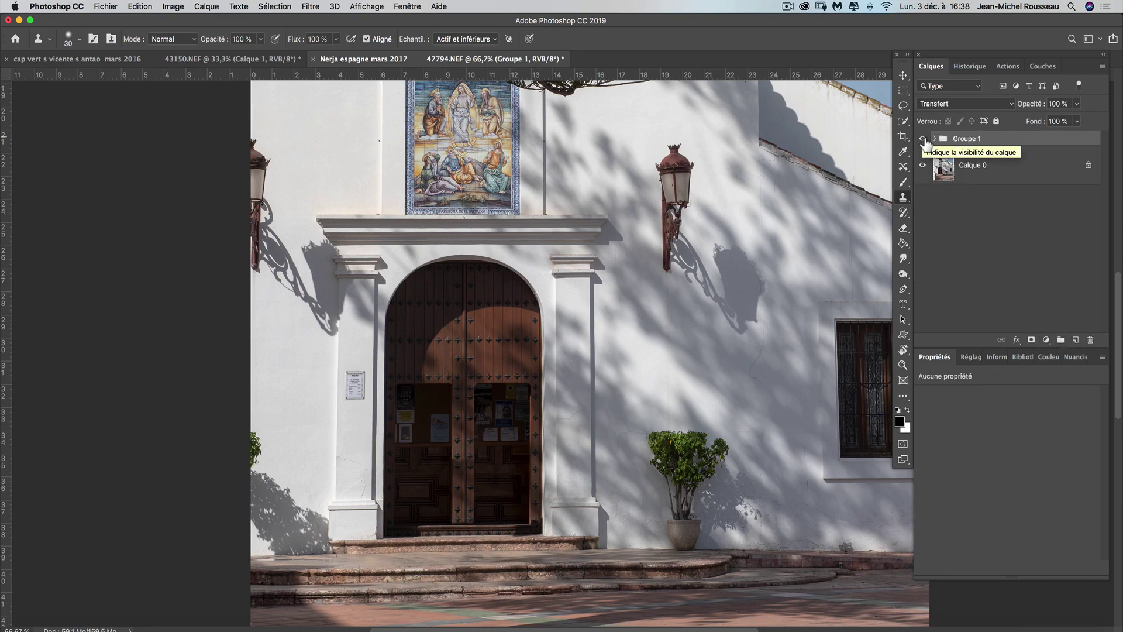
click(923, 138)
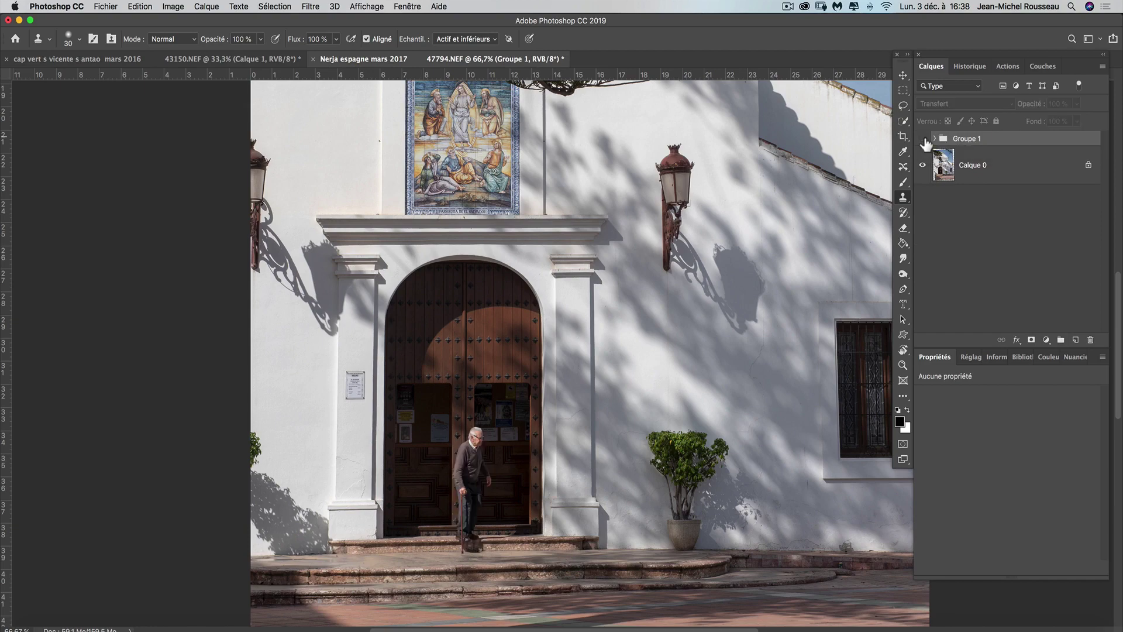
key(super+plus)
key(super+plus)
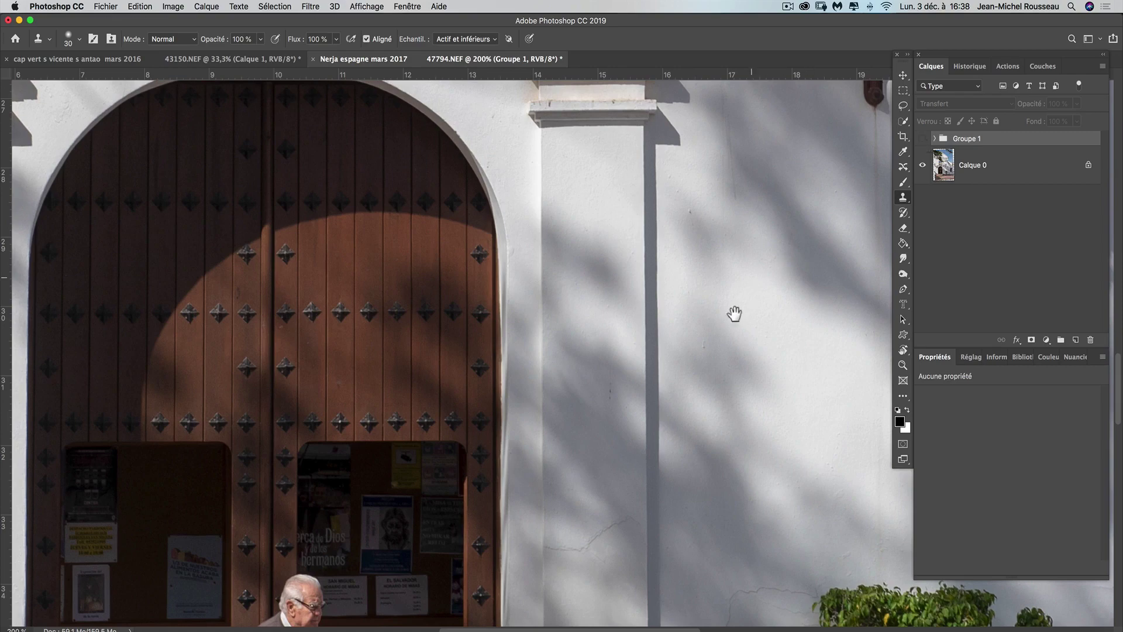
drag(674, 392, 778, 31)
key(super+r)
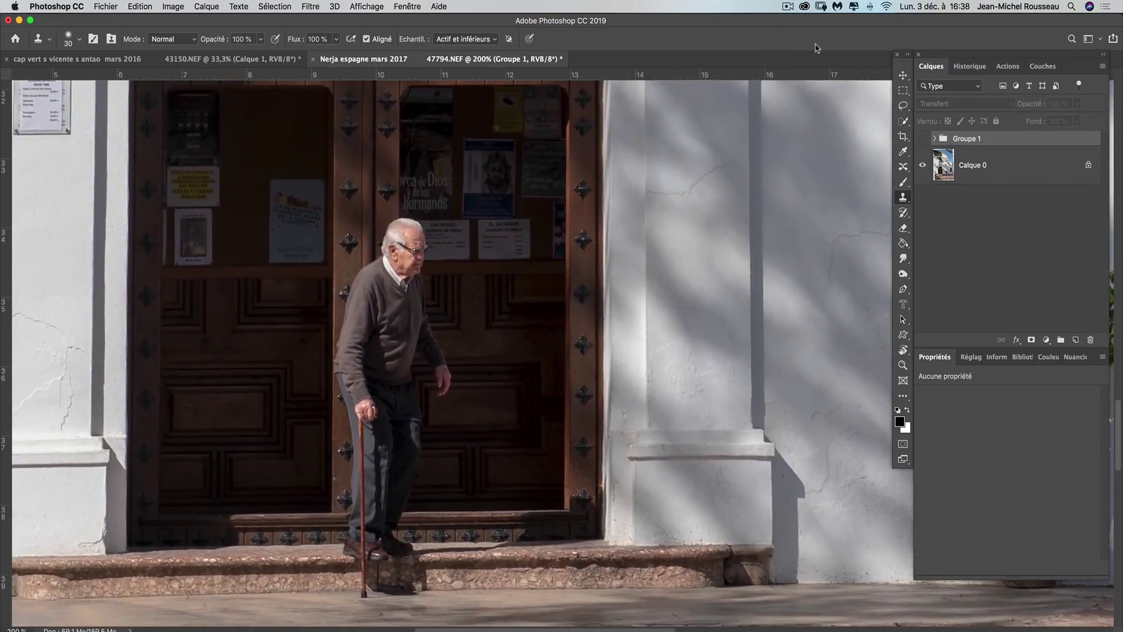
Step: Toggle Groupe 1's visibility repeatedly to compare the doorway with and without the man
click(925, 139)
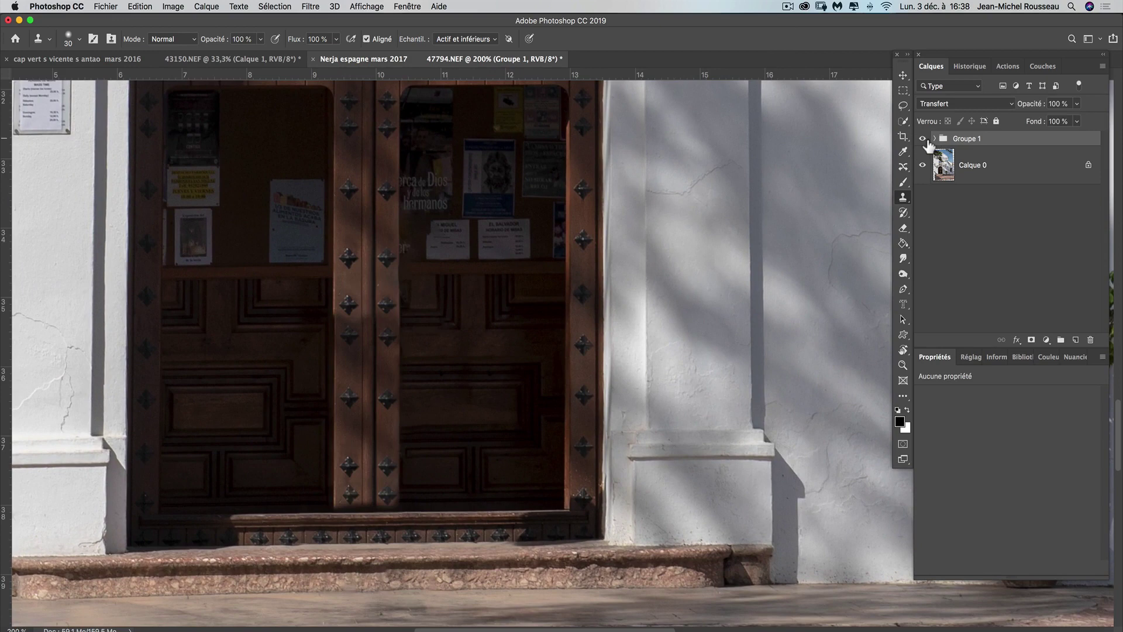
click(924, 139)
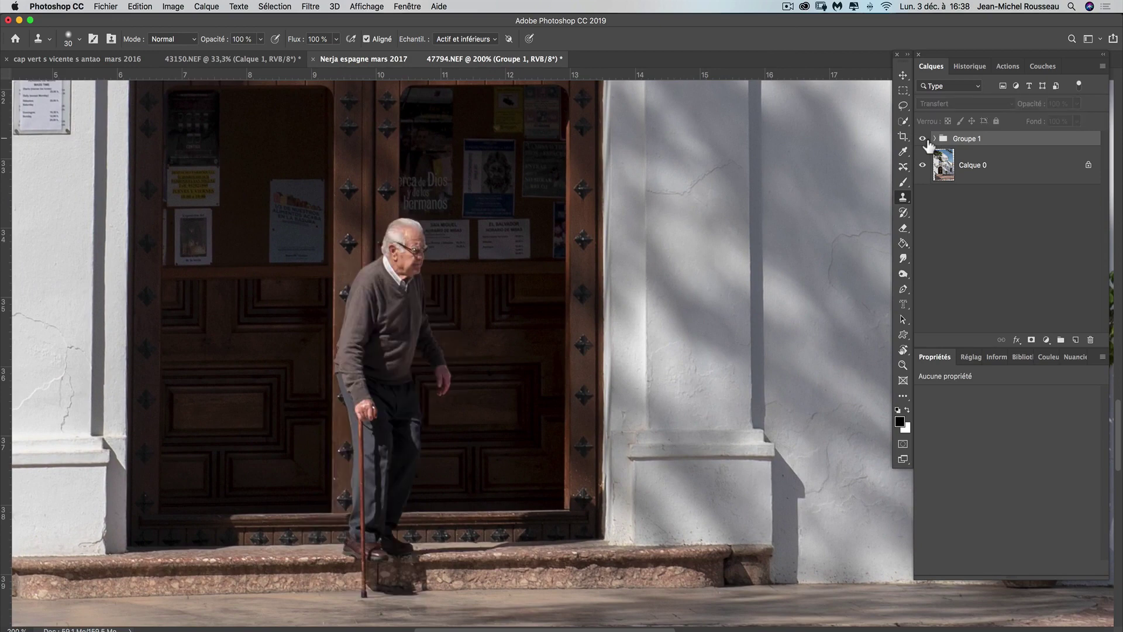
click(925, 139)
click(924, 139)
click(924, 139)
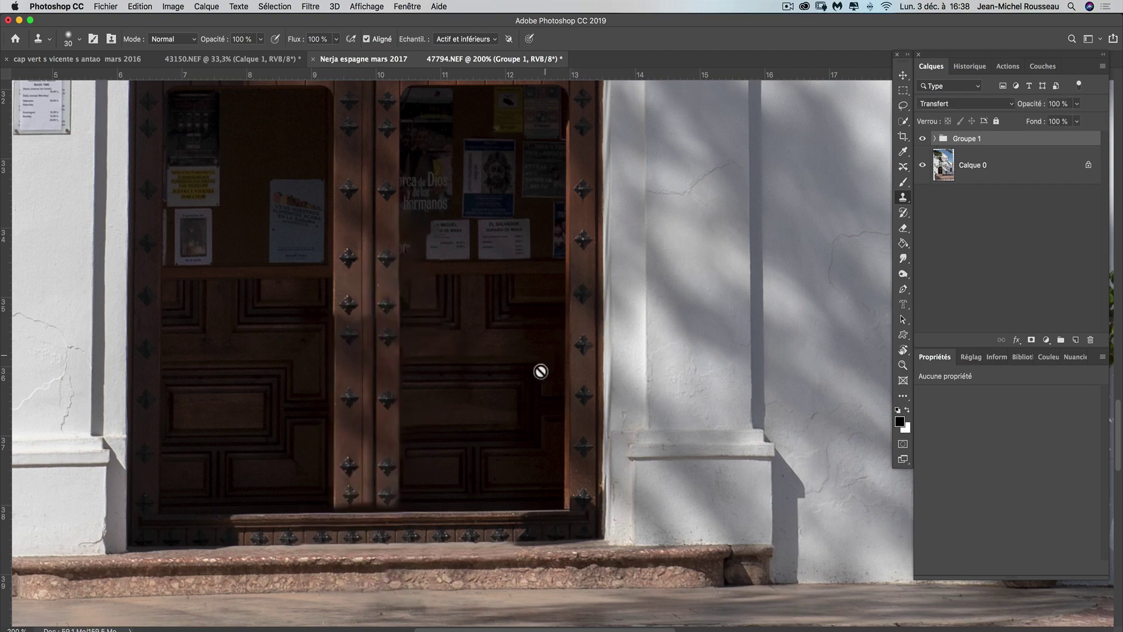
drag(416, 394, 504, 409)
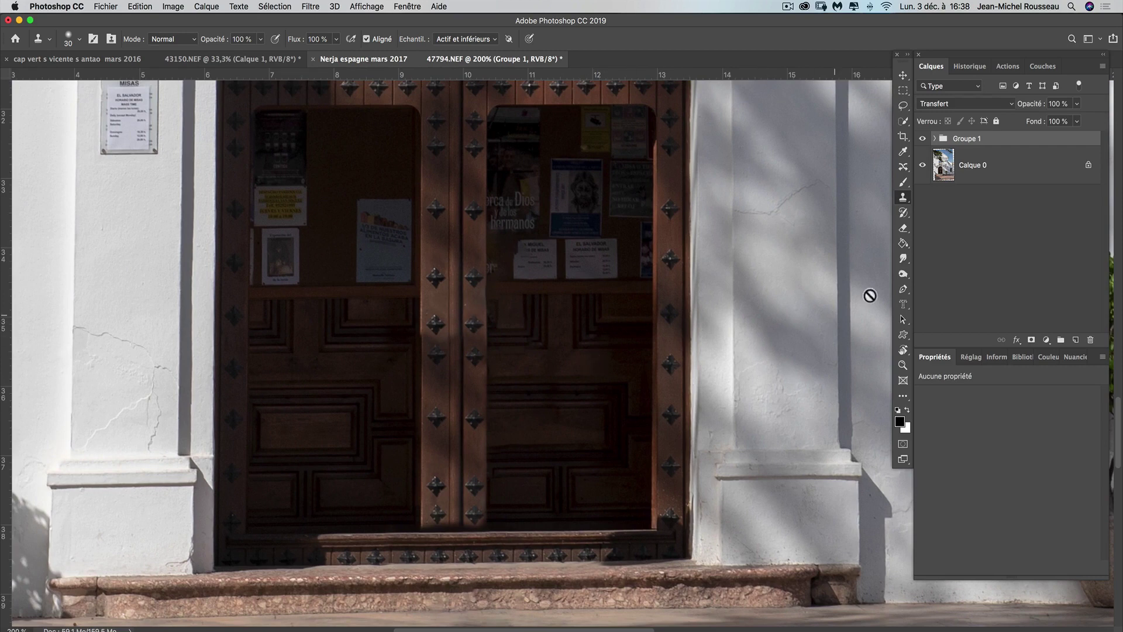
click(925, 141)
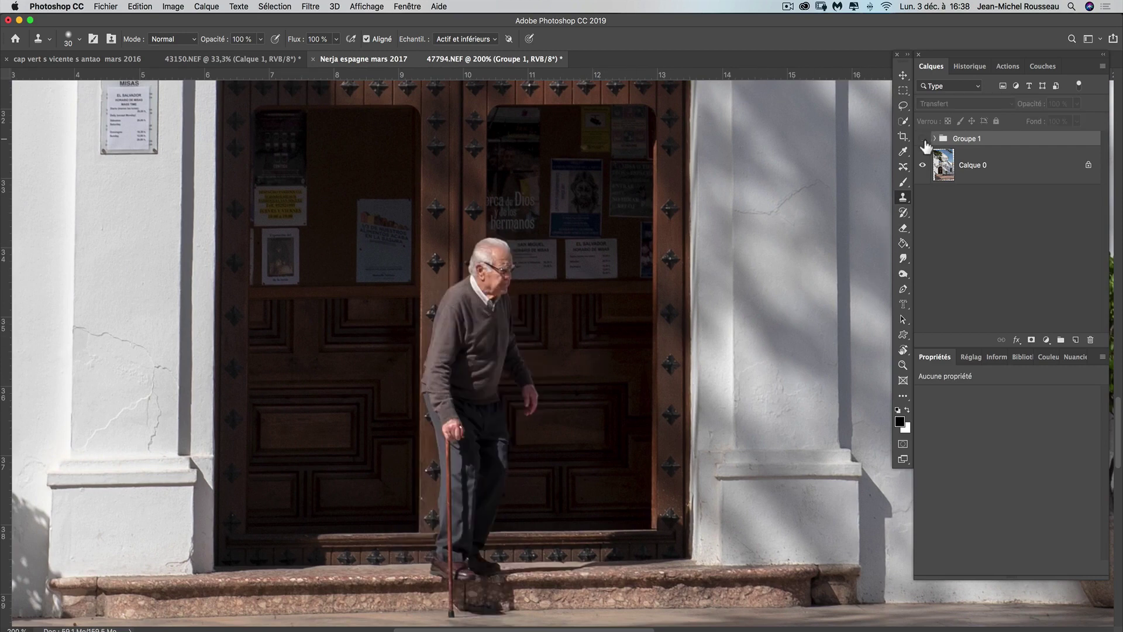
click(923, 139)
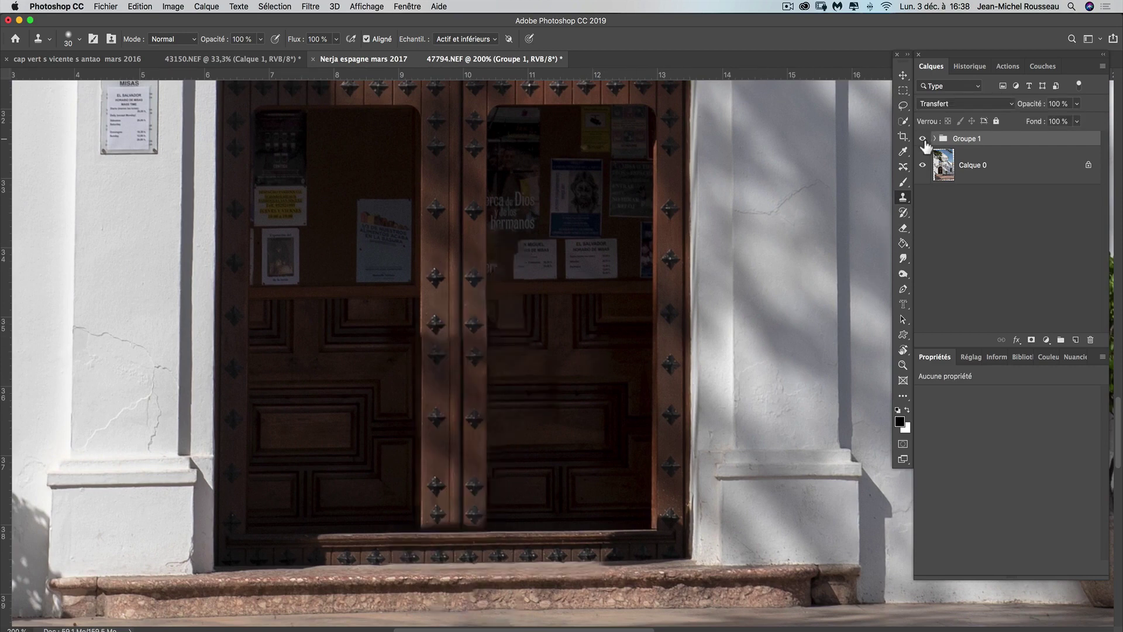